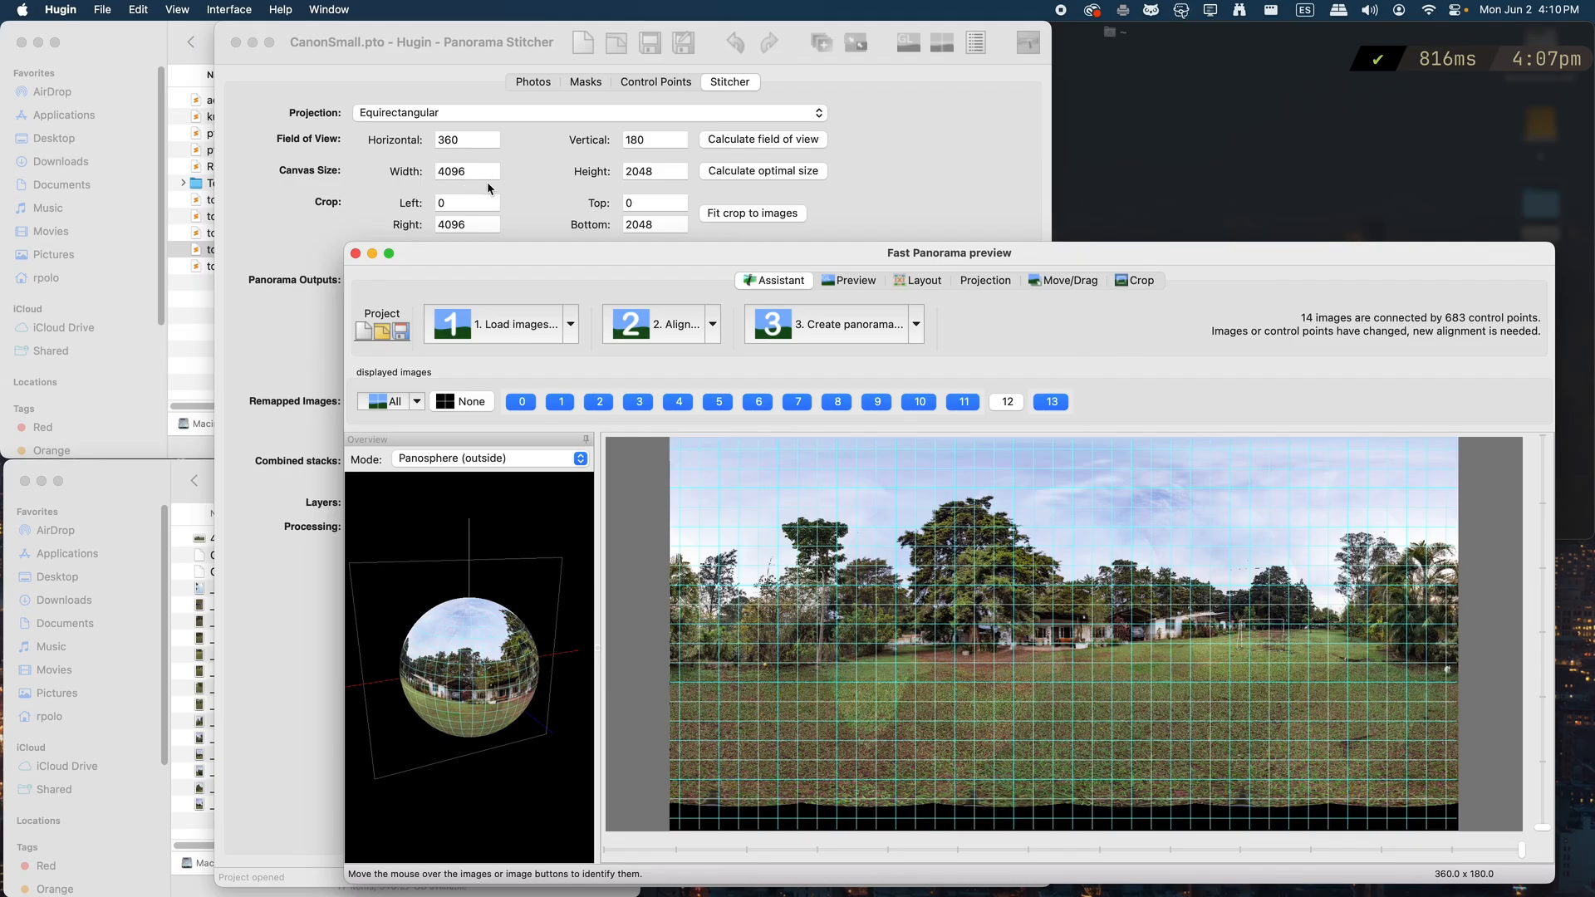
Quit Hugin and preview the stitched panorama 4K.tif in the Canon folder, closing the preview when done
key("super+q")
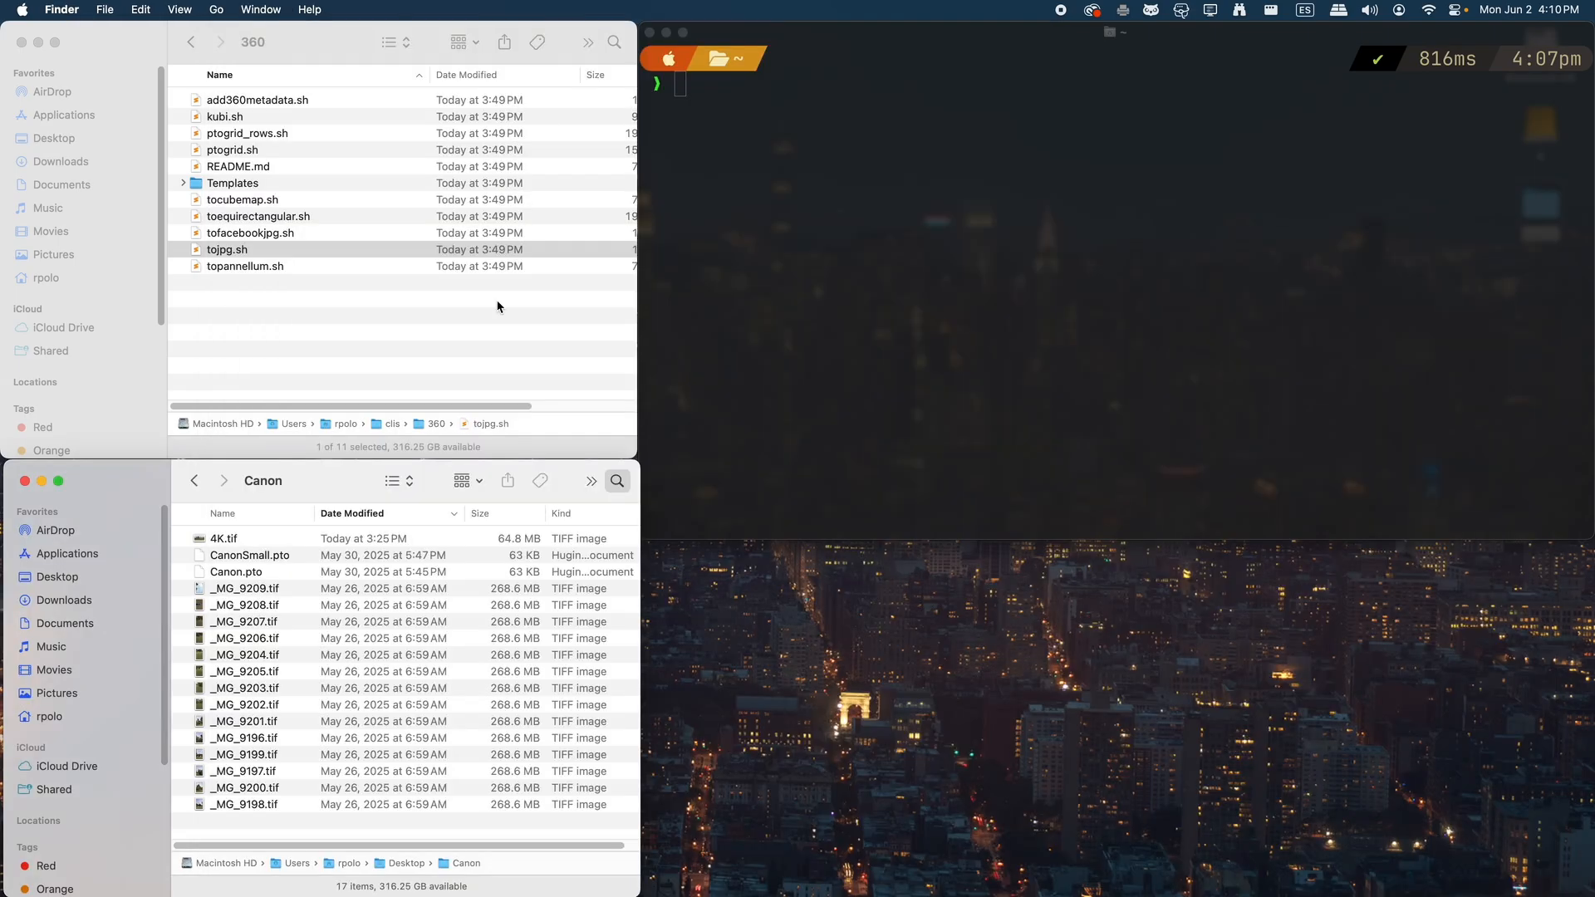
left_click(247, 540)
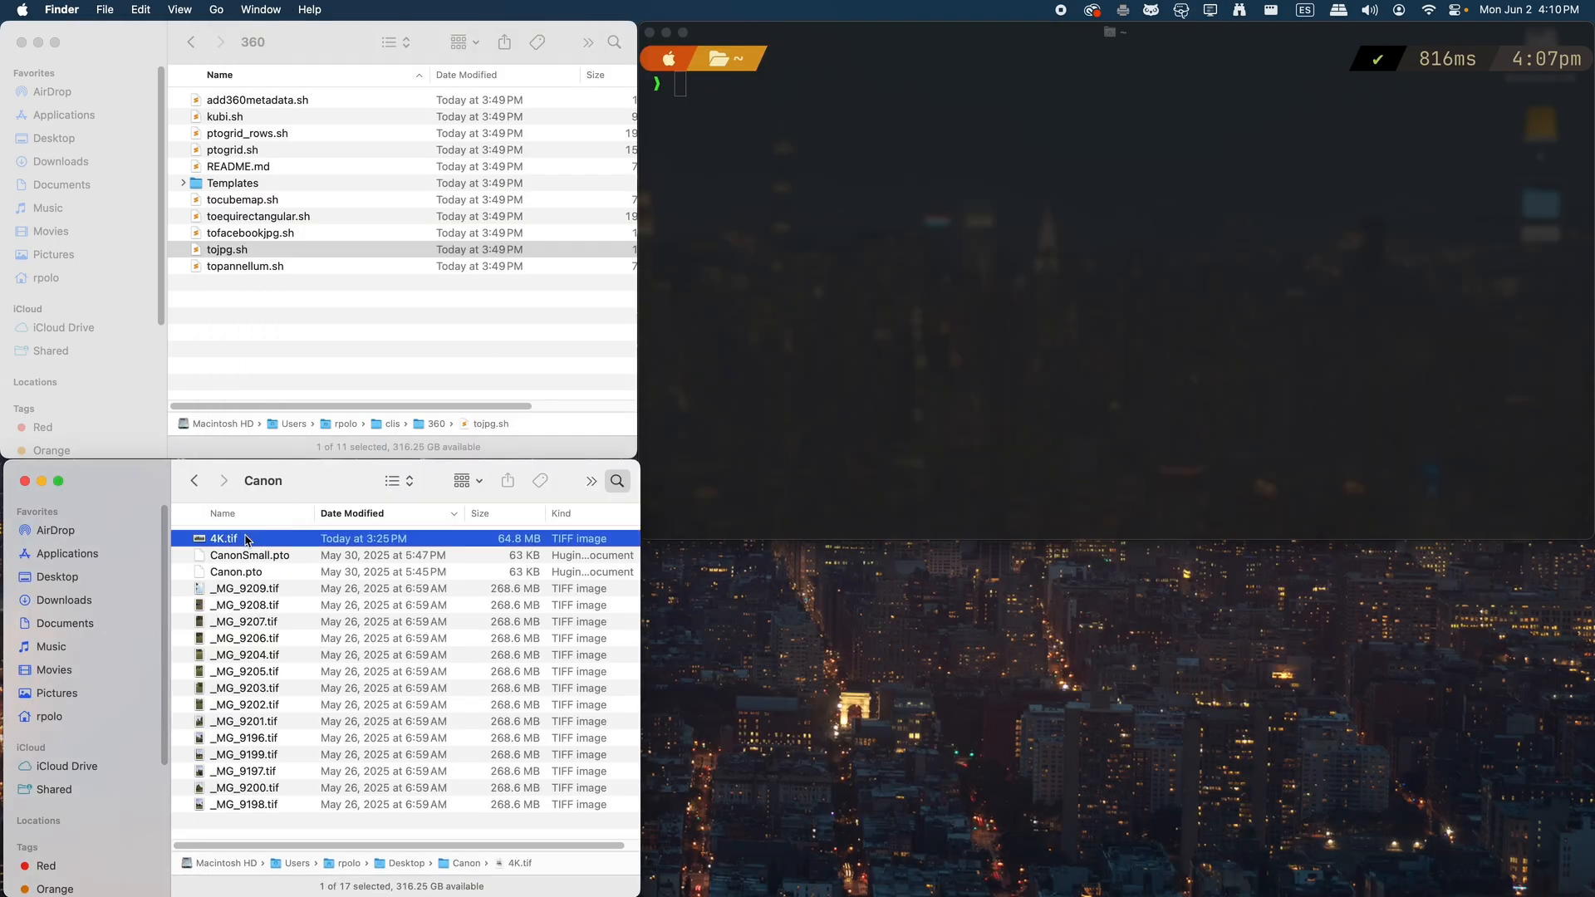
key("space")
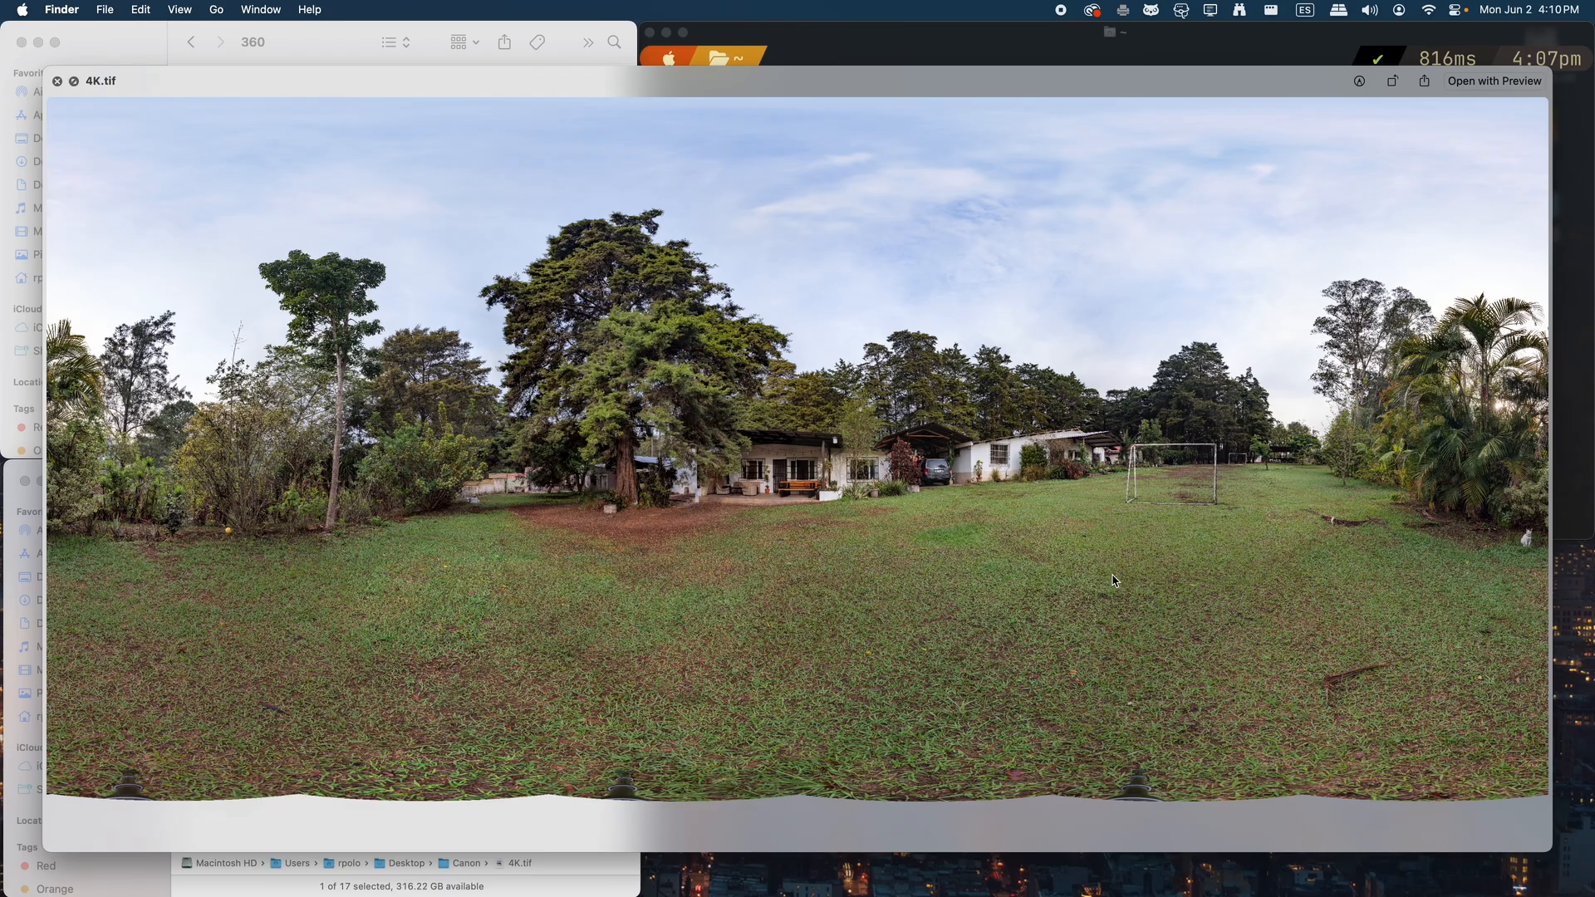
key("space")
Run the tocubemap.sh script from the 360 folder on 4K.tif in the terminal to generate the cube faces
left_click(998, 331)
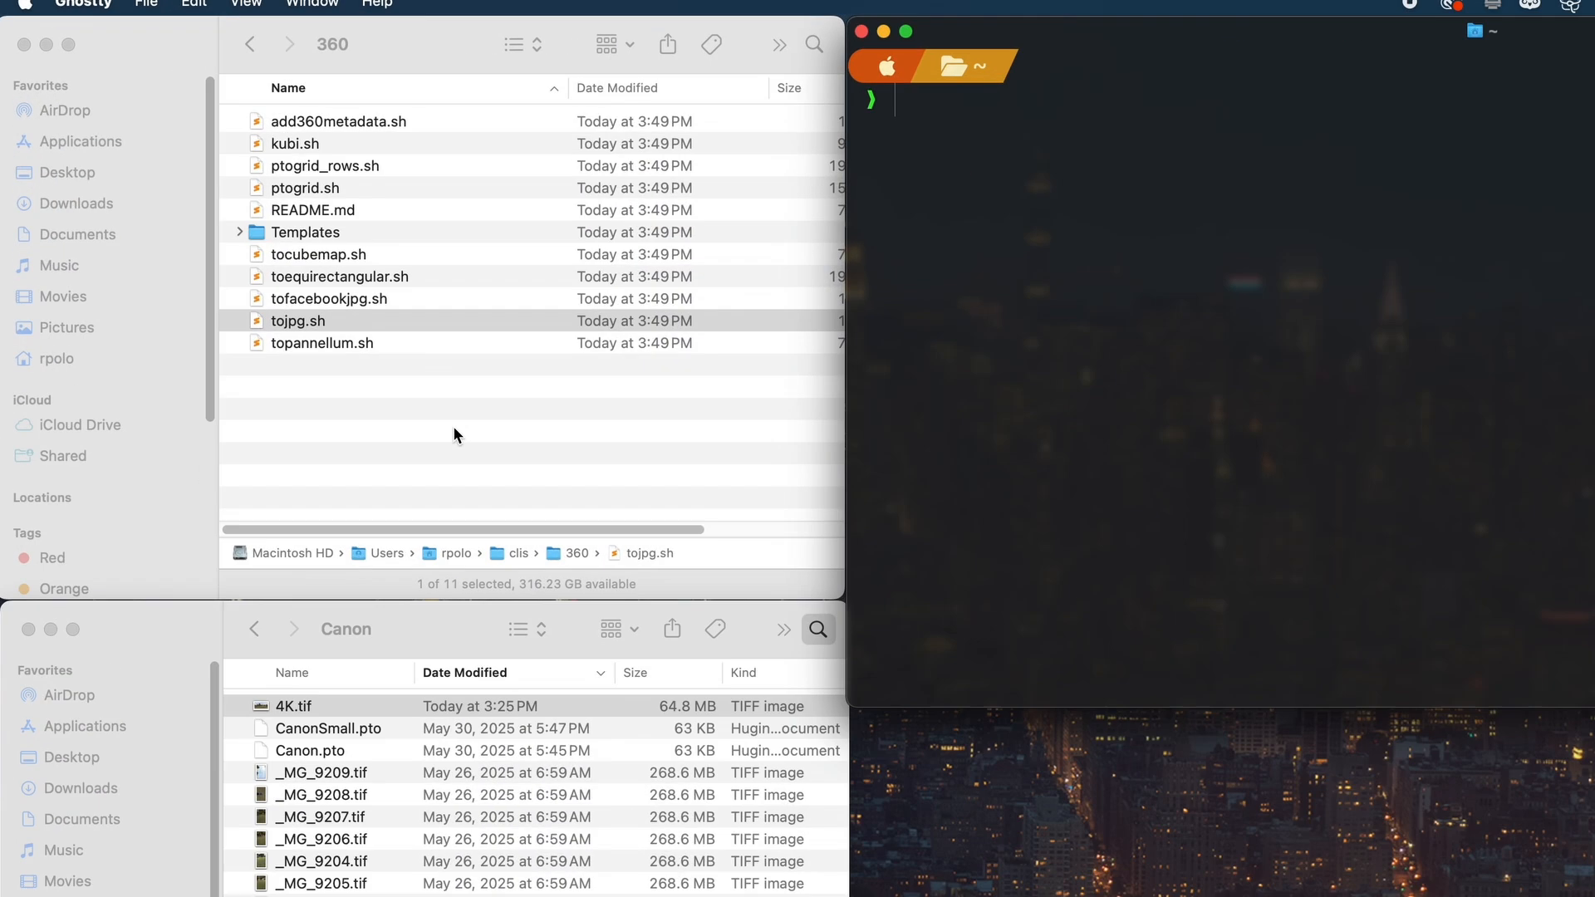
left_click(321, 247)
left_click(490, 367)
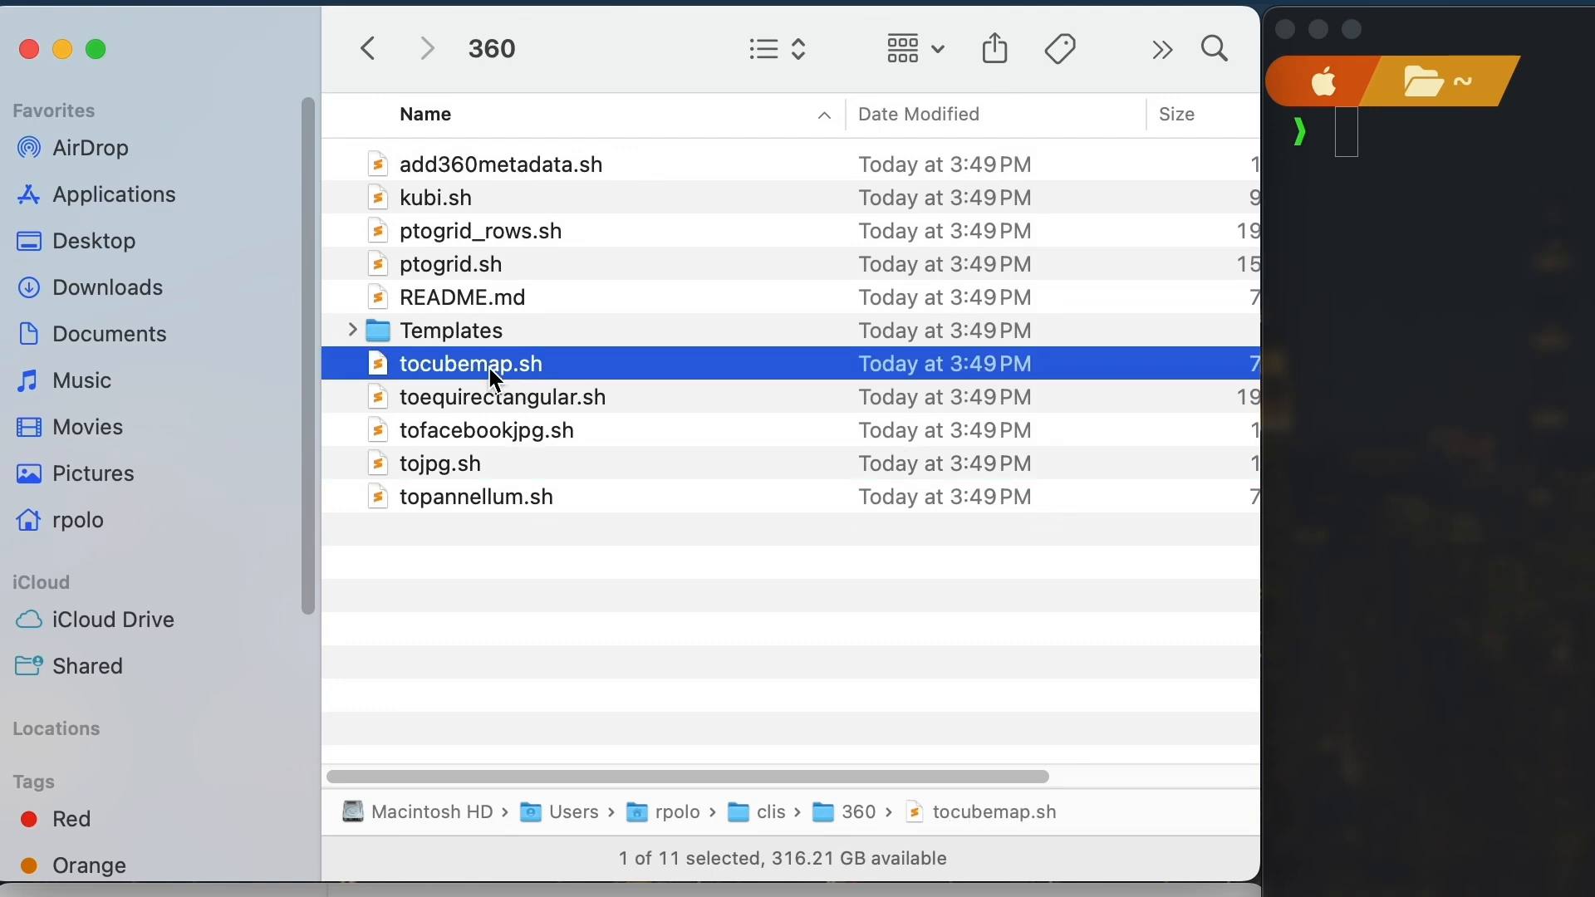
left_click_drag(487, 365, 1022, 306)
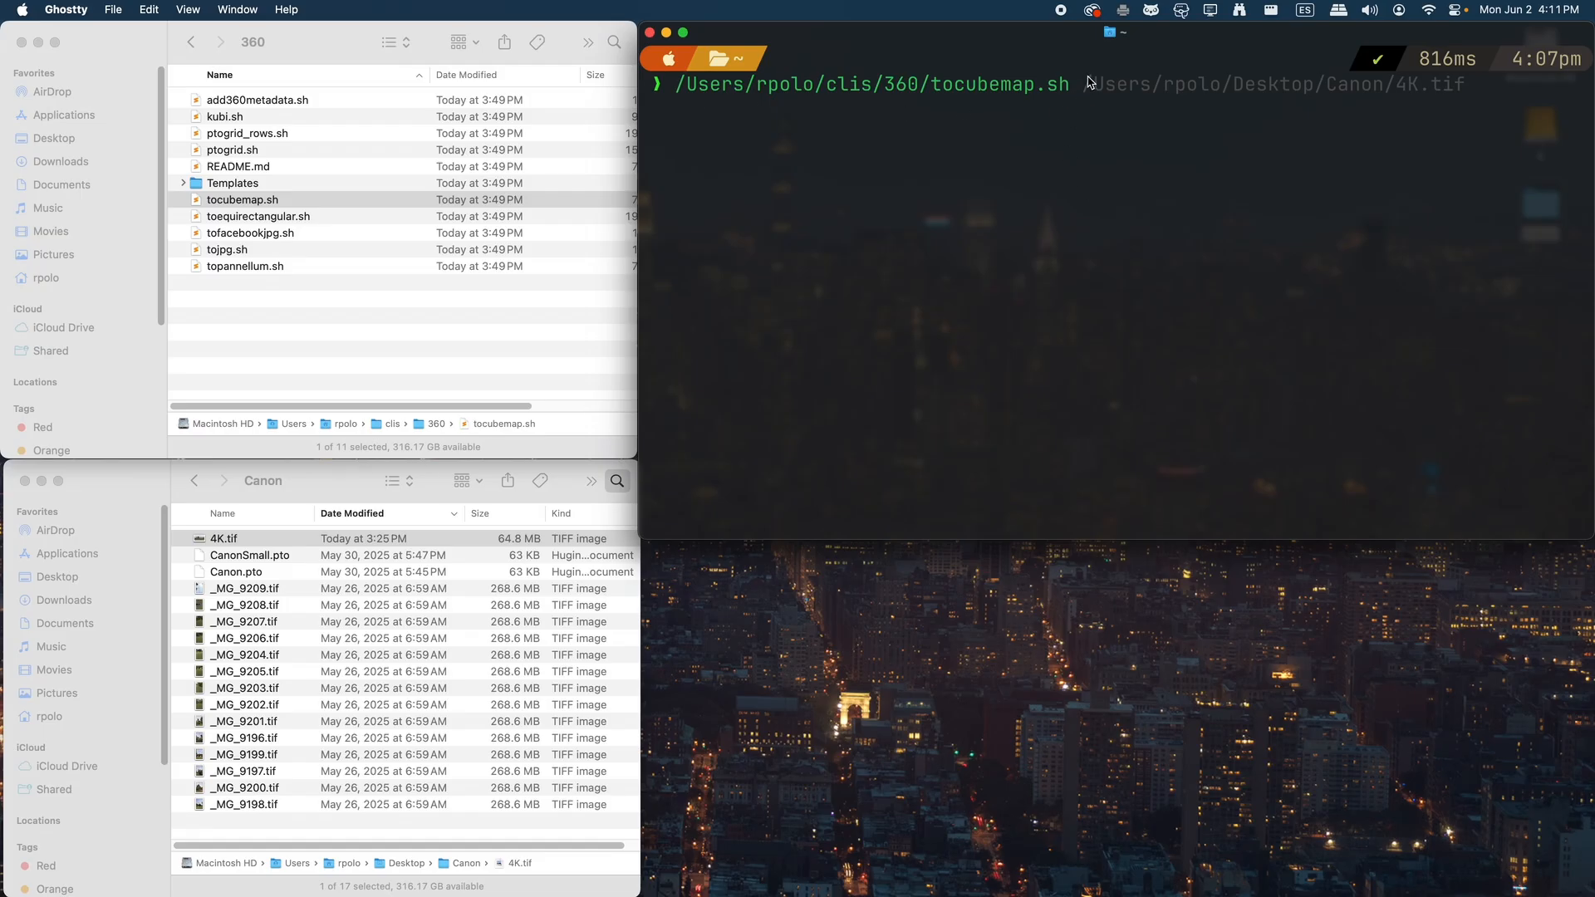
left_click(294, 497)
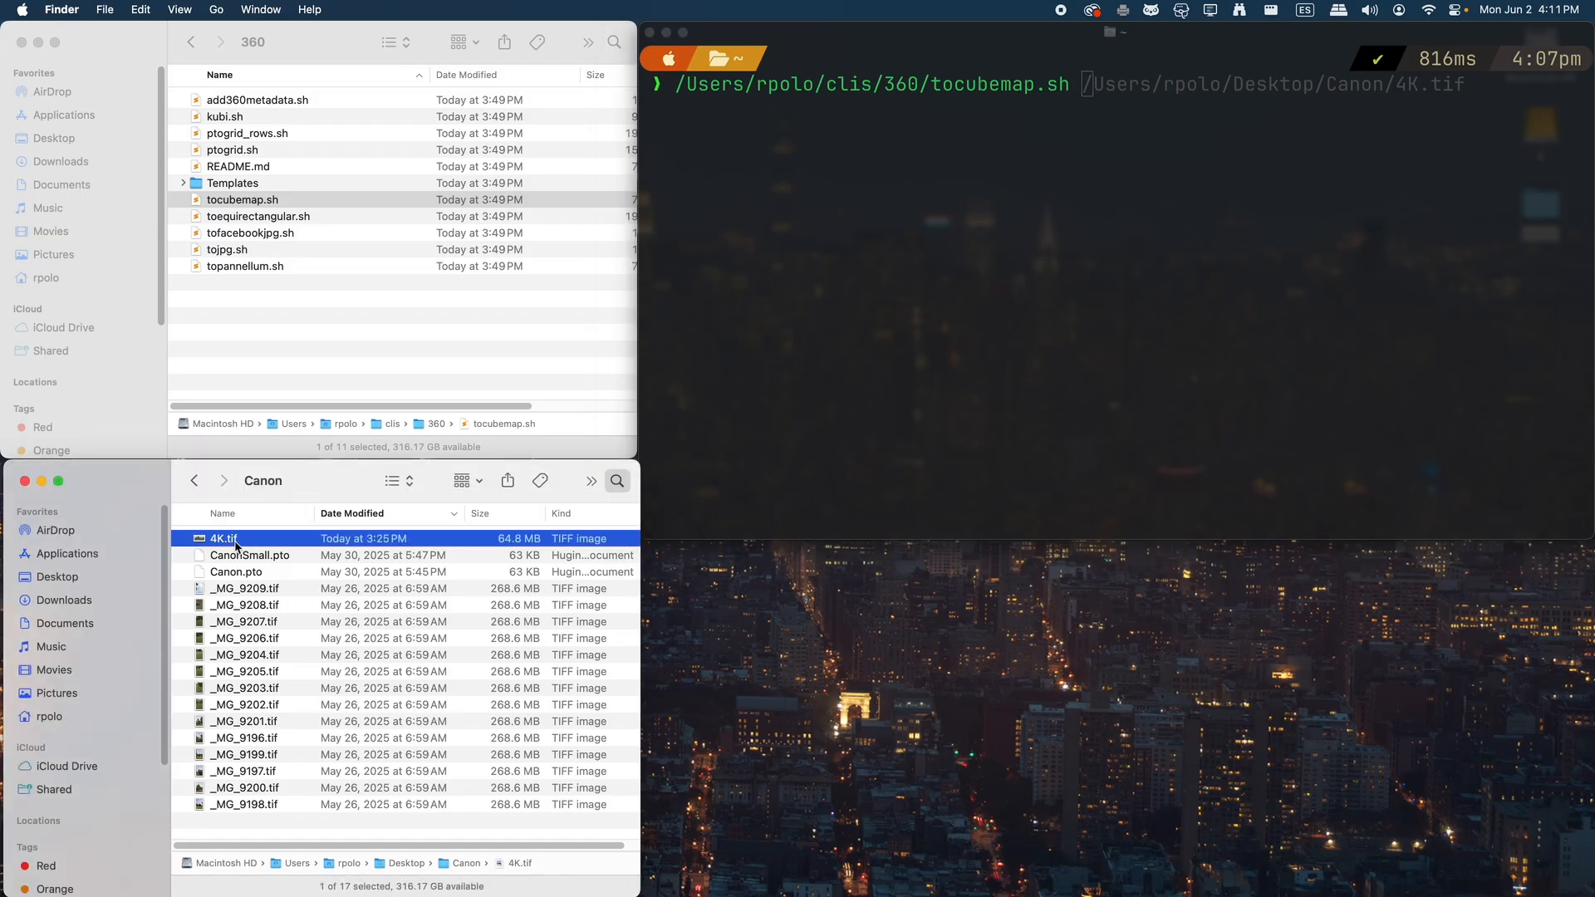
left_click_drag(226, 539, 1117, 272)
left_click(1118, 272)
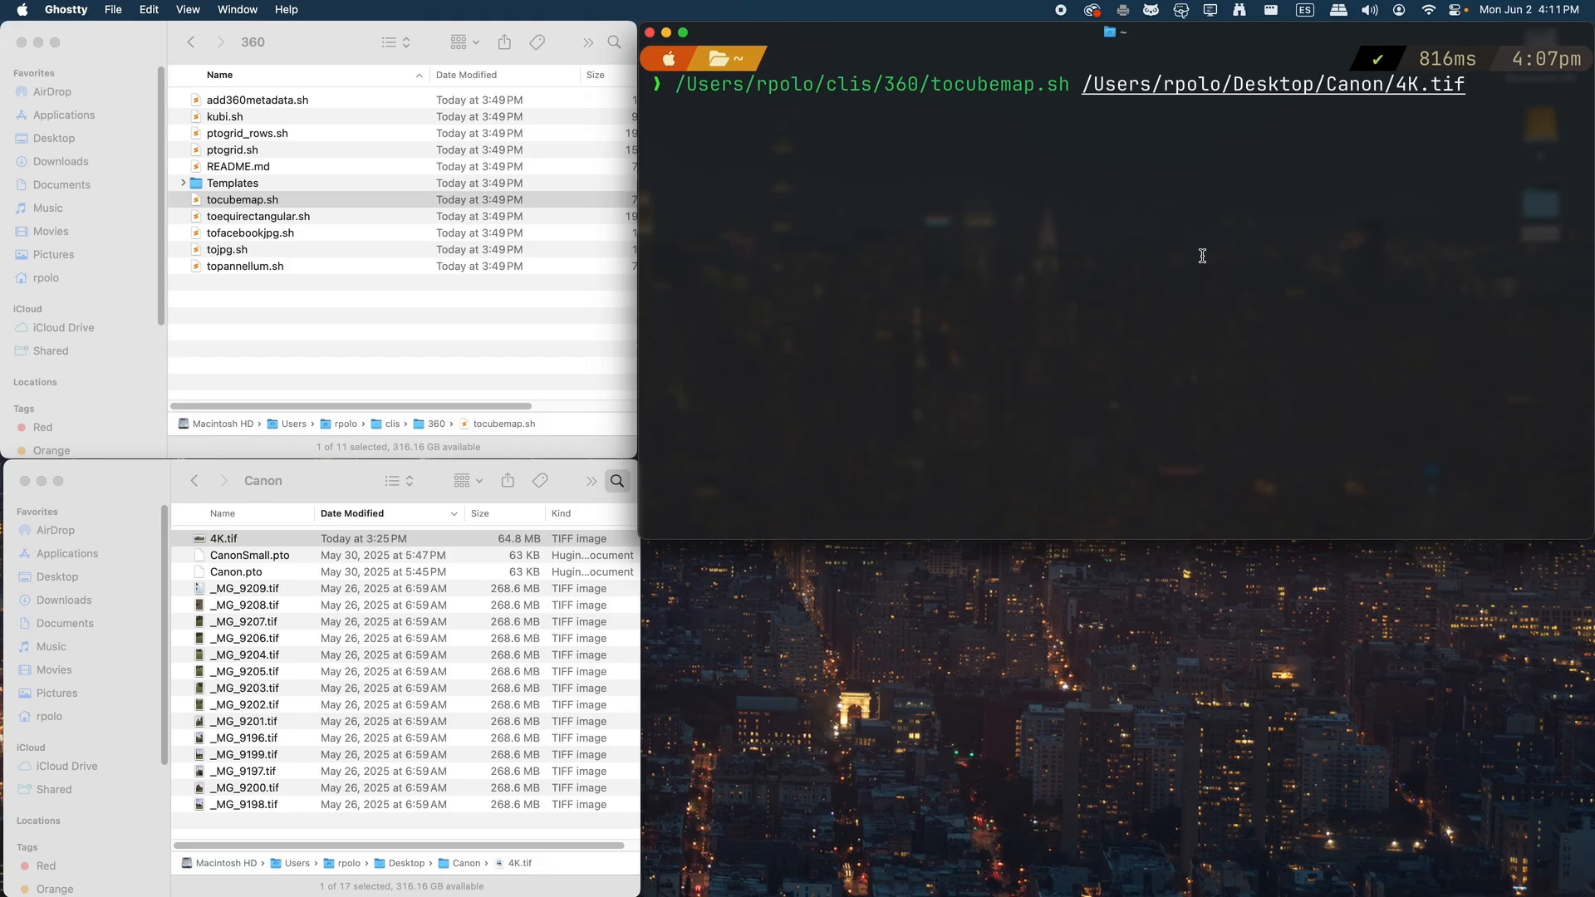
key("Return")
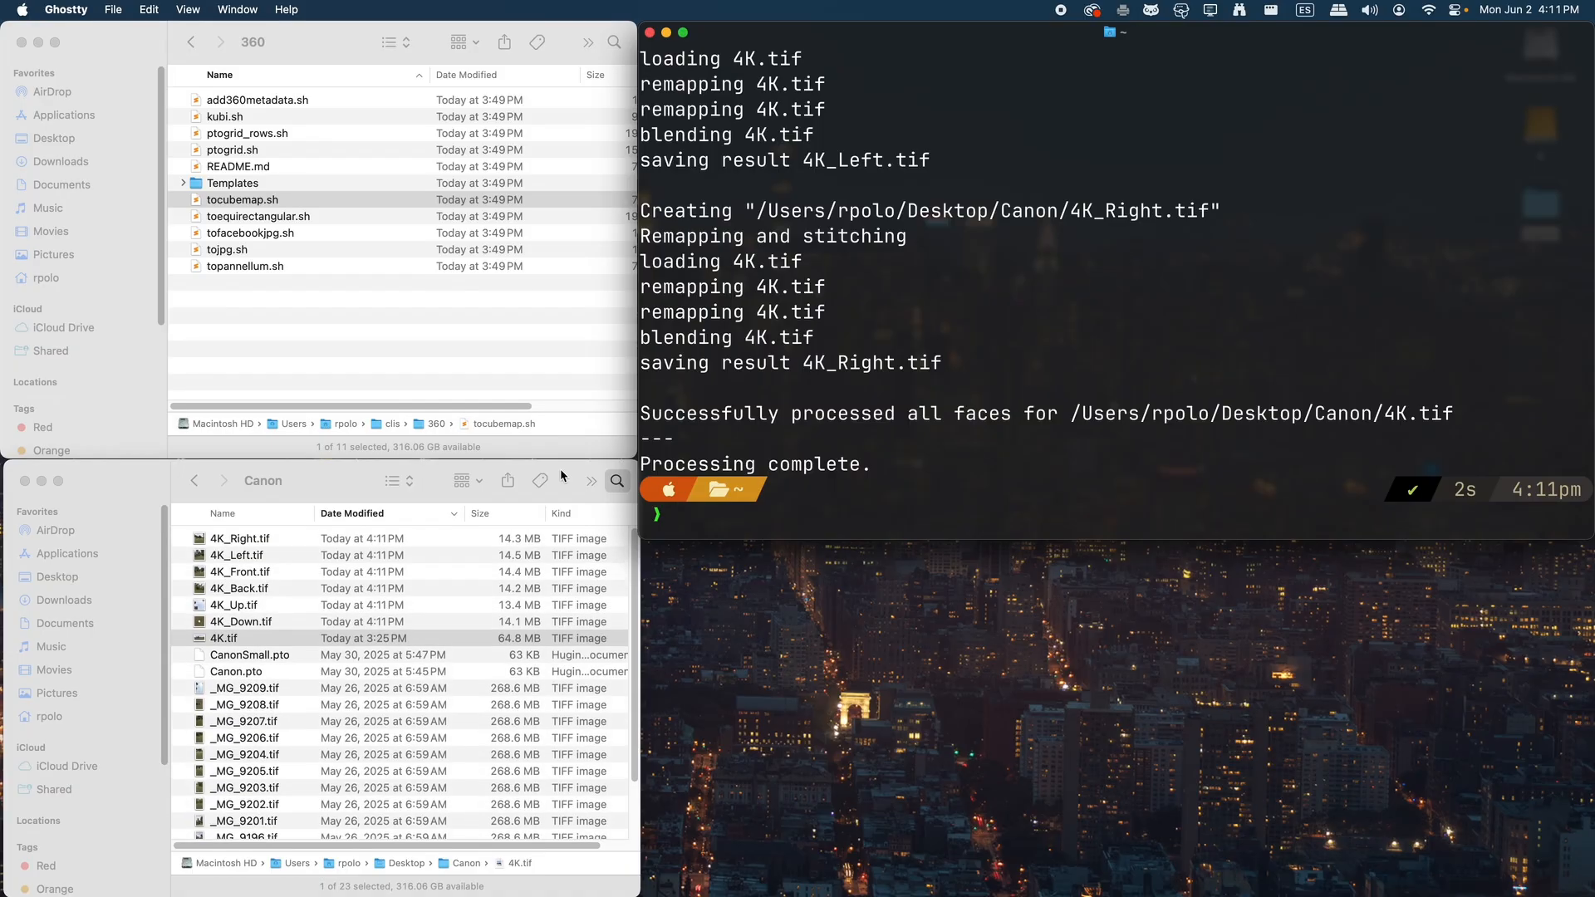
Preview the generated cube faces one after another, from 4K_Down.tif up to 4K_Right.tif
left_click(315, 501)
left_click(268, 628)
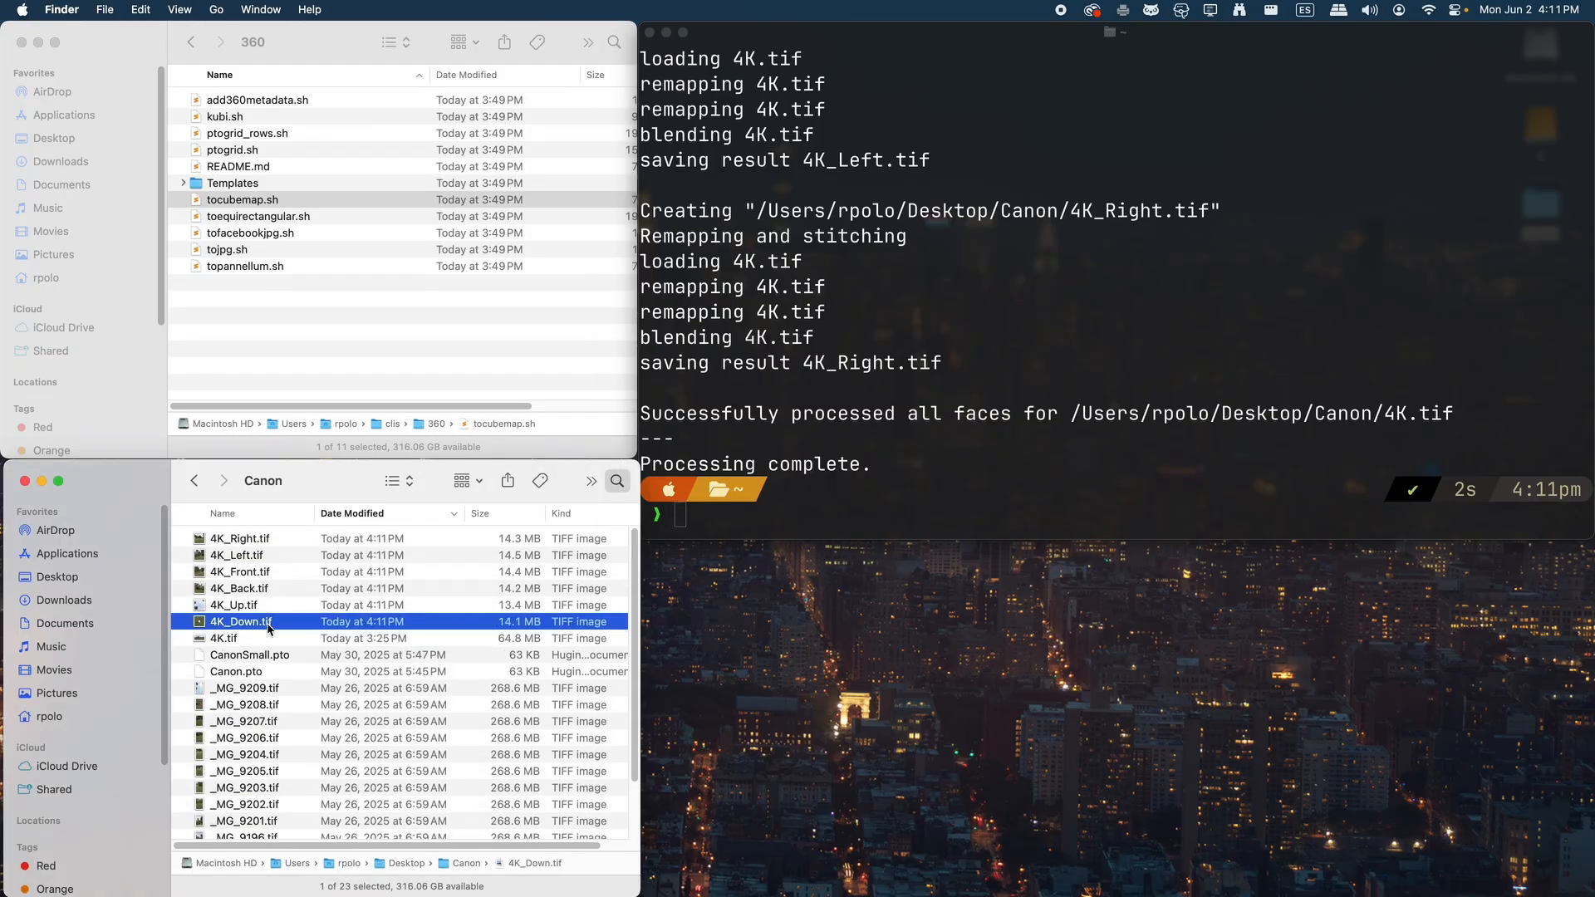
key("space")
key("Up")
key("Up")
key("Up")
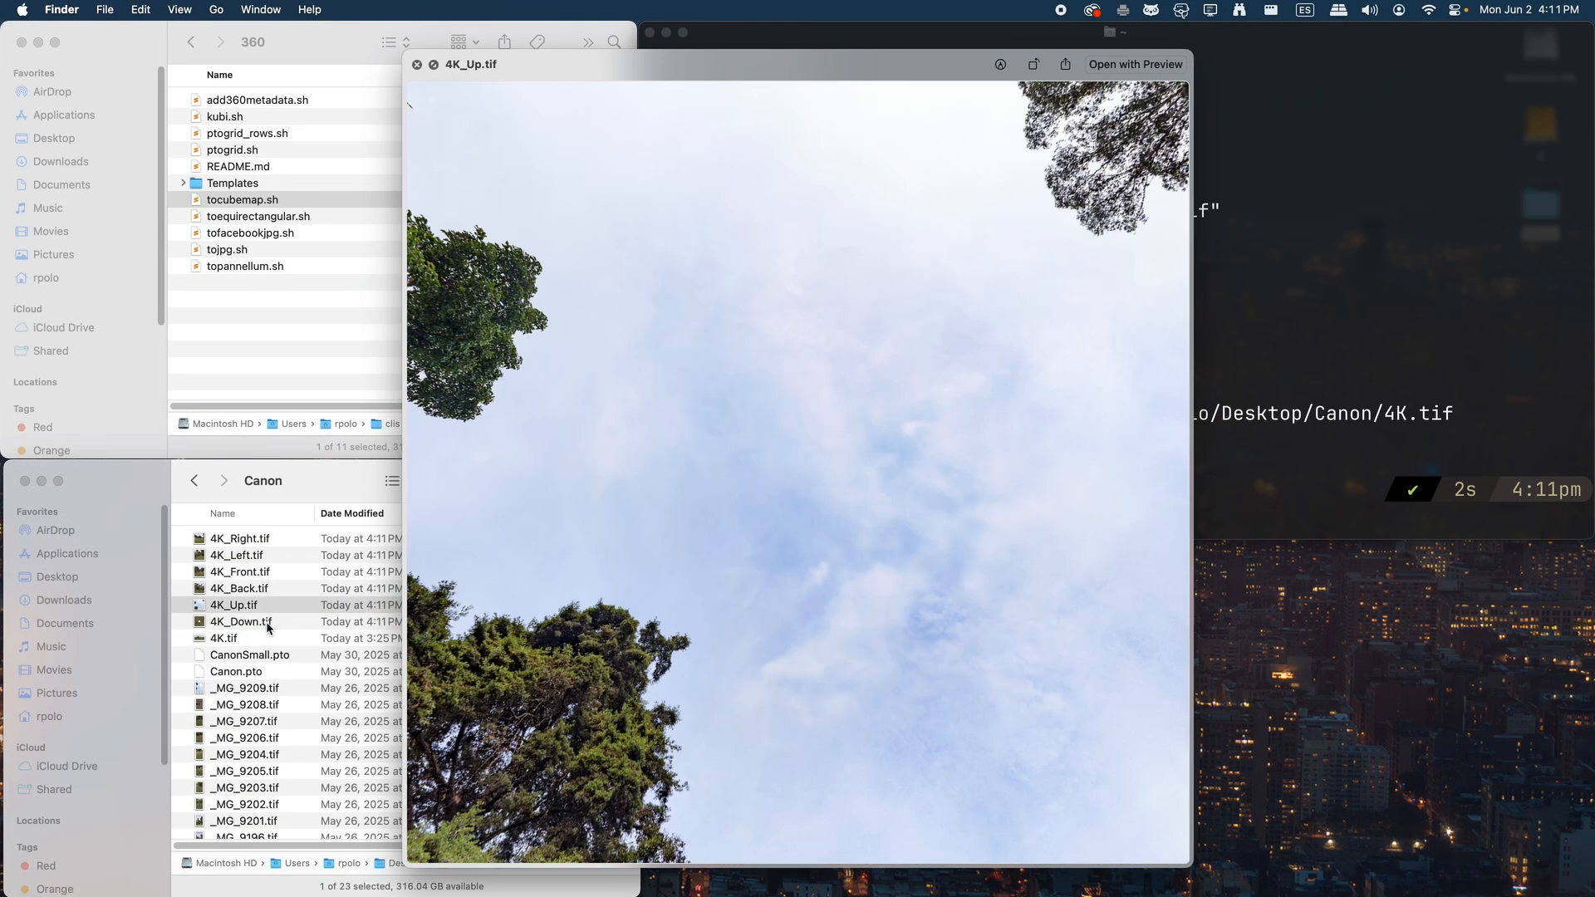
key("Up")
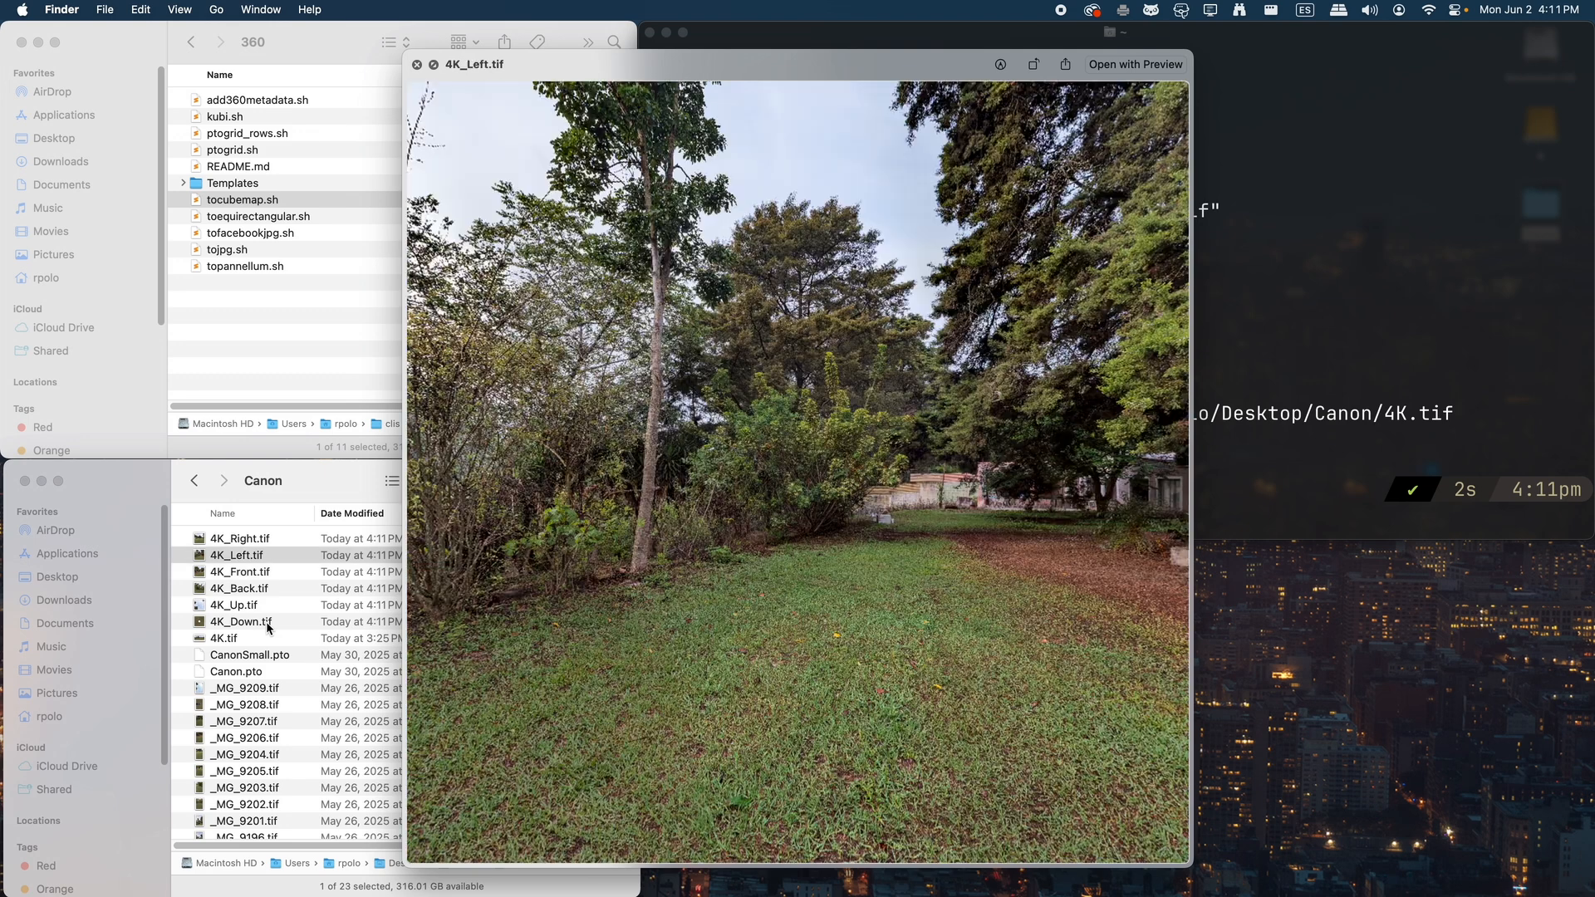
key("Up")
key("space")
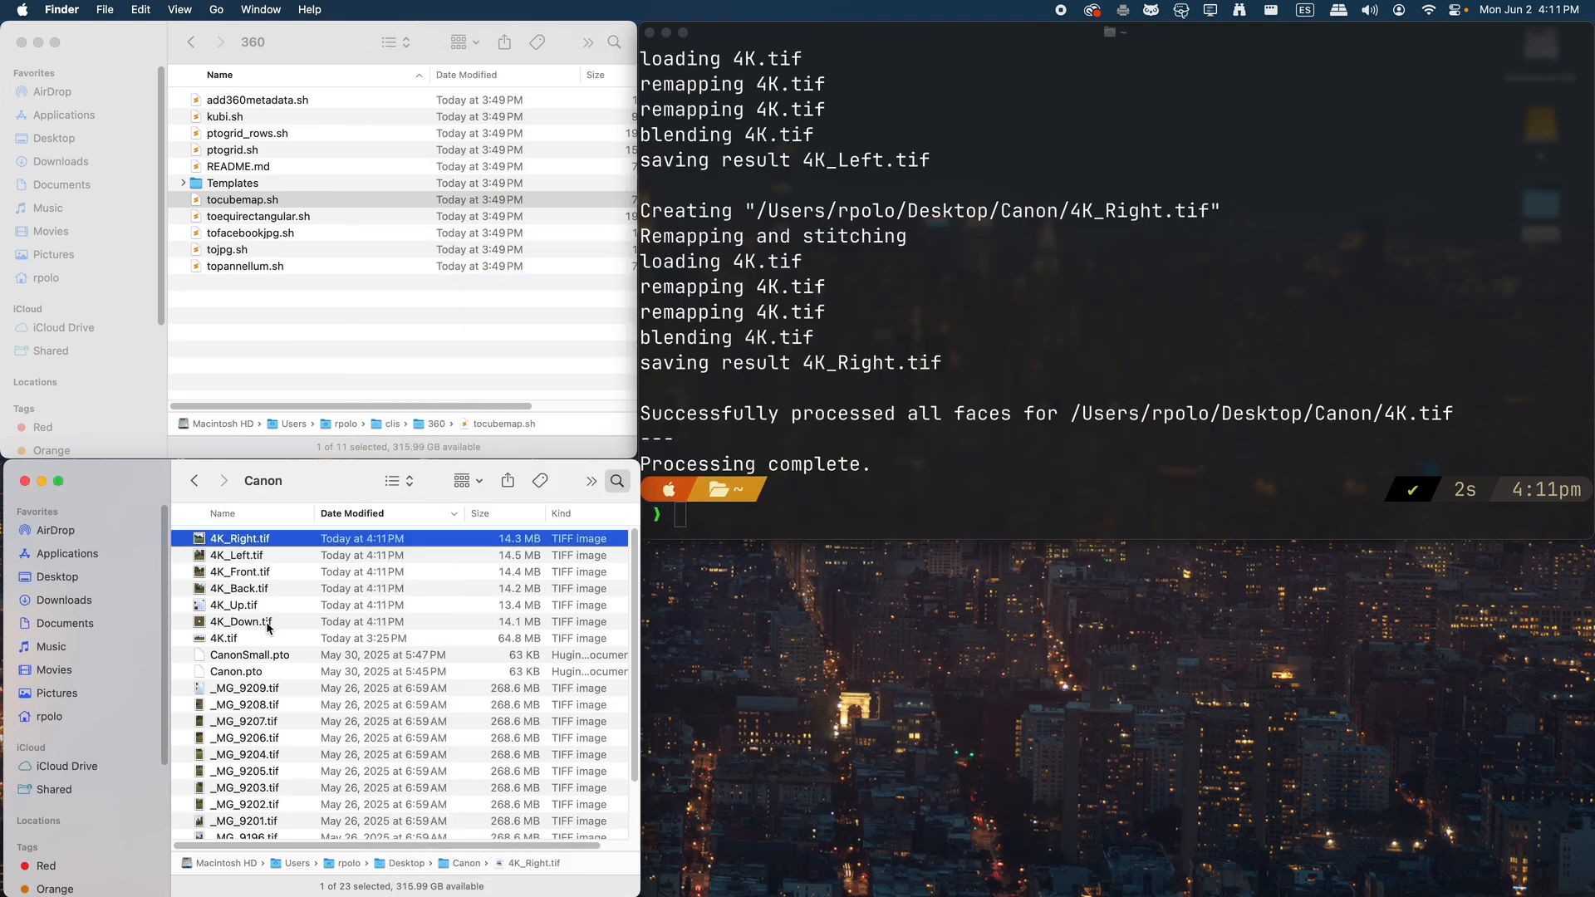
Open the 4K_Down.tif cube face in Adobe Photoshop 2025
left_click(267, 628)
right_click(267, 628)
mouse_move(419, 583)
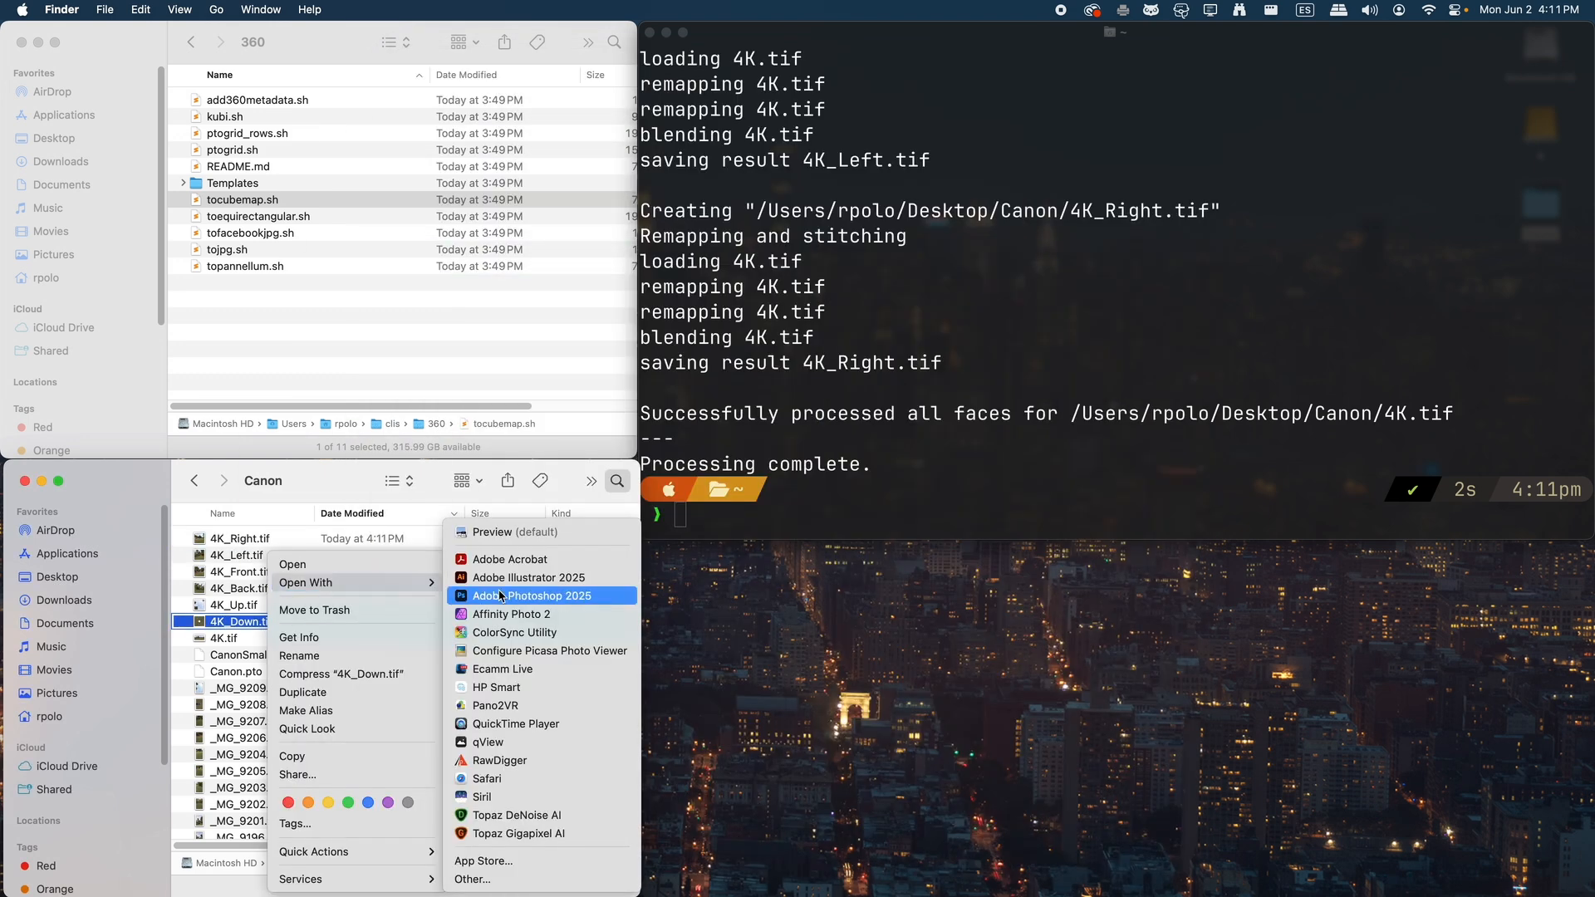
left_click(501, 596)
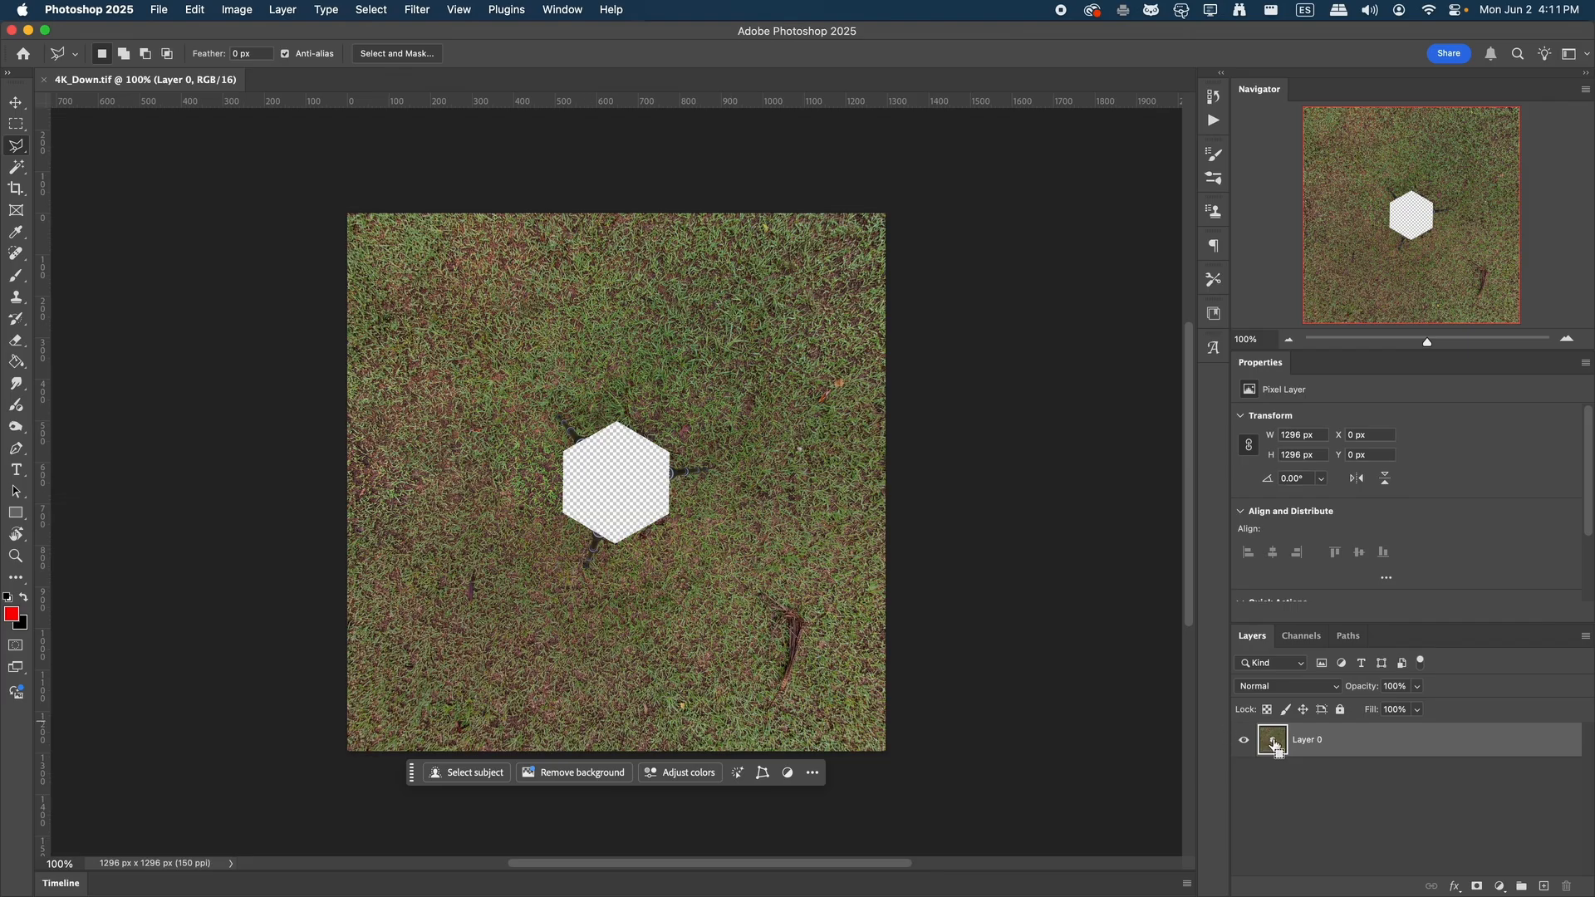
Select the transparent hexagonal hole at the image centre using the transparency of Layer 0
left_click(1274, 739, "super")
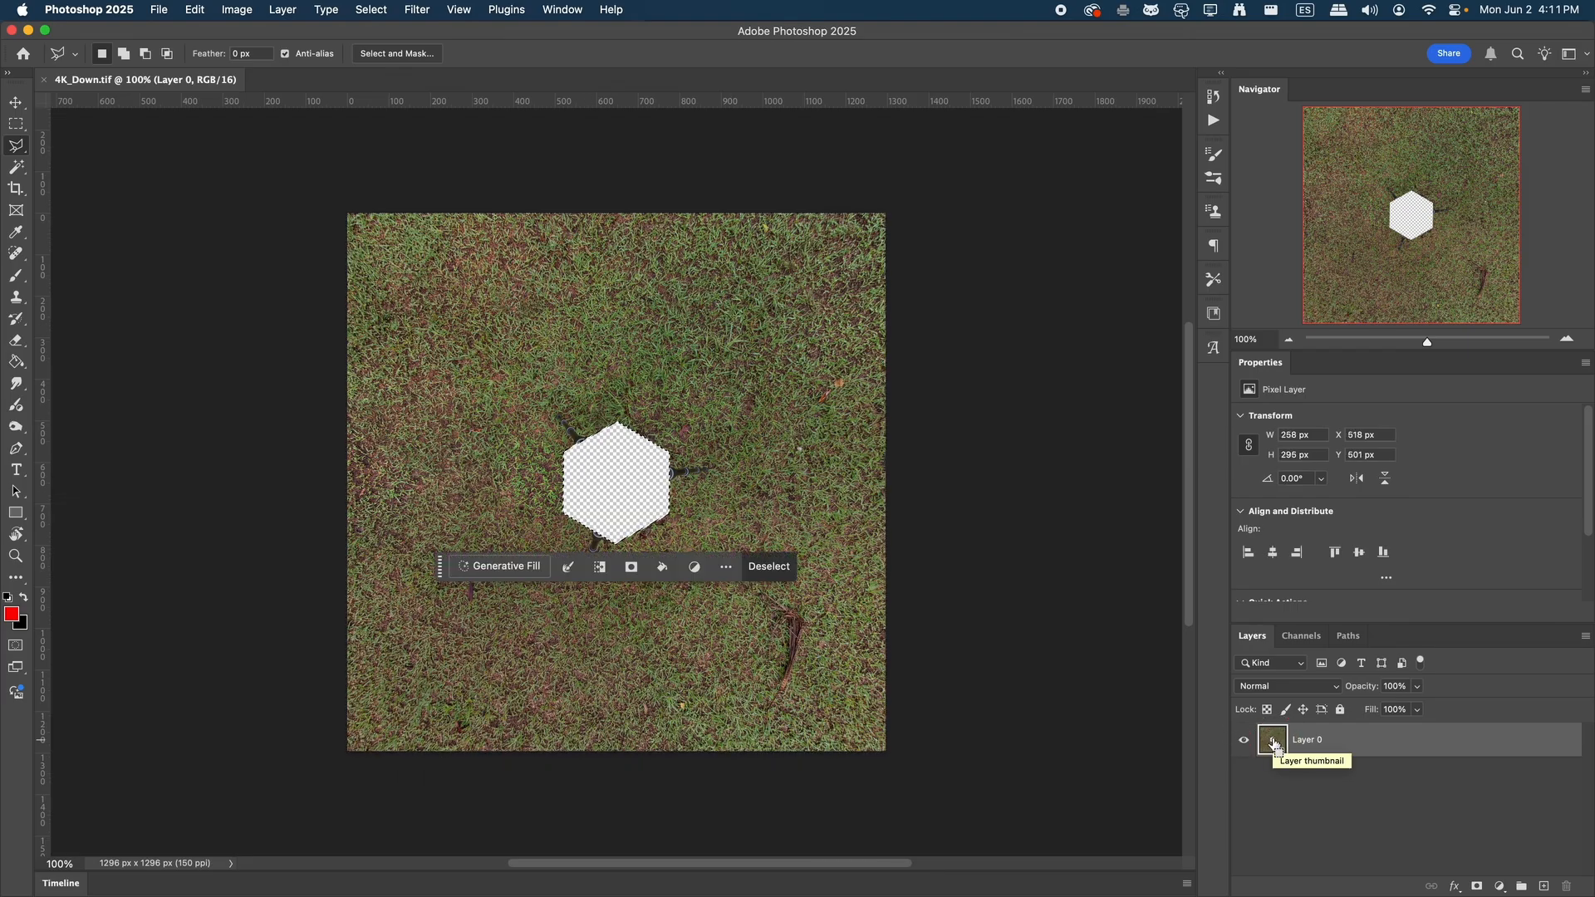
key("super+equal")
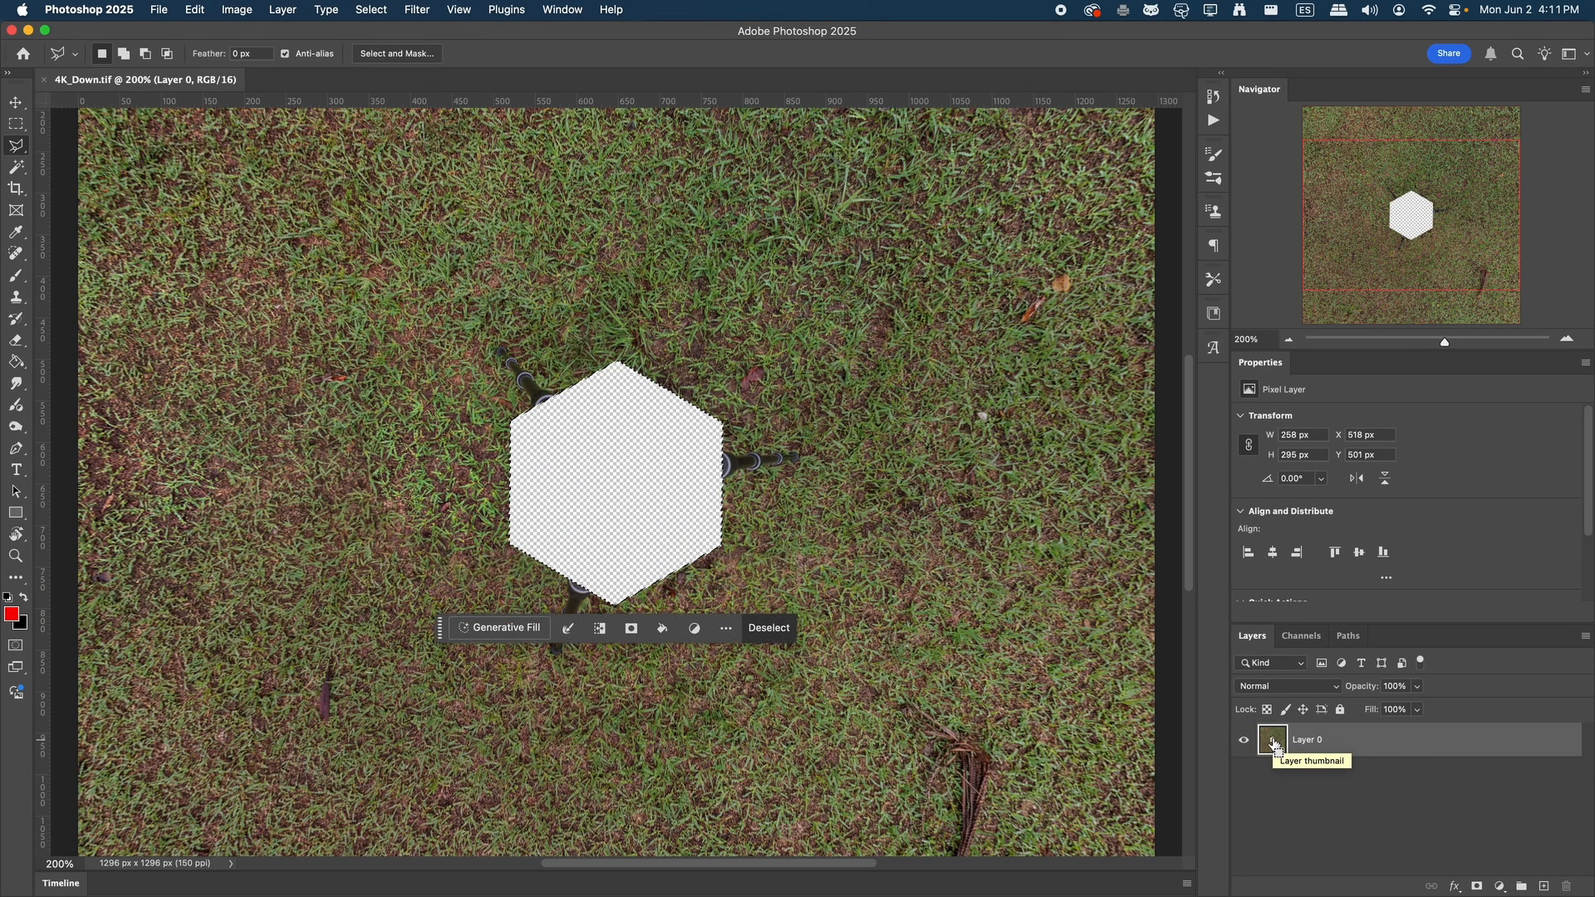
key("super+equal")
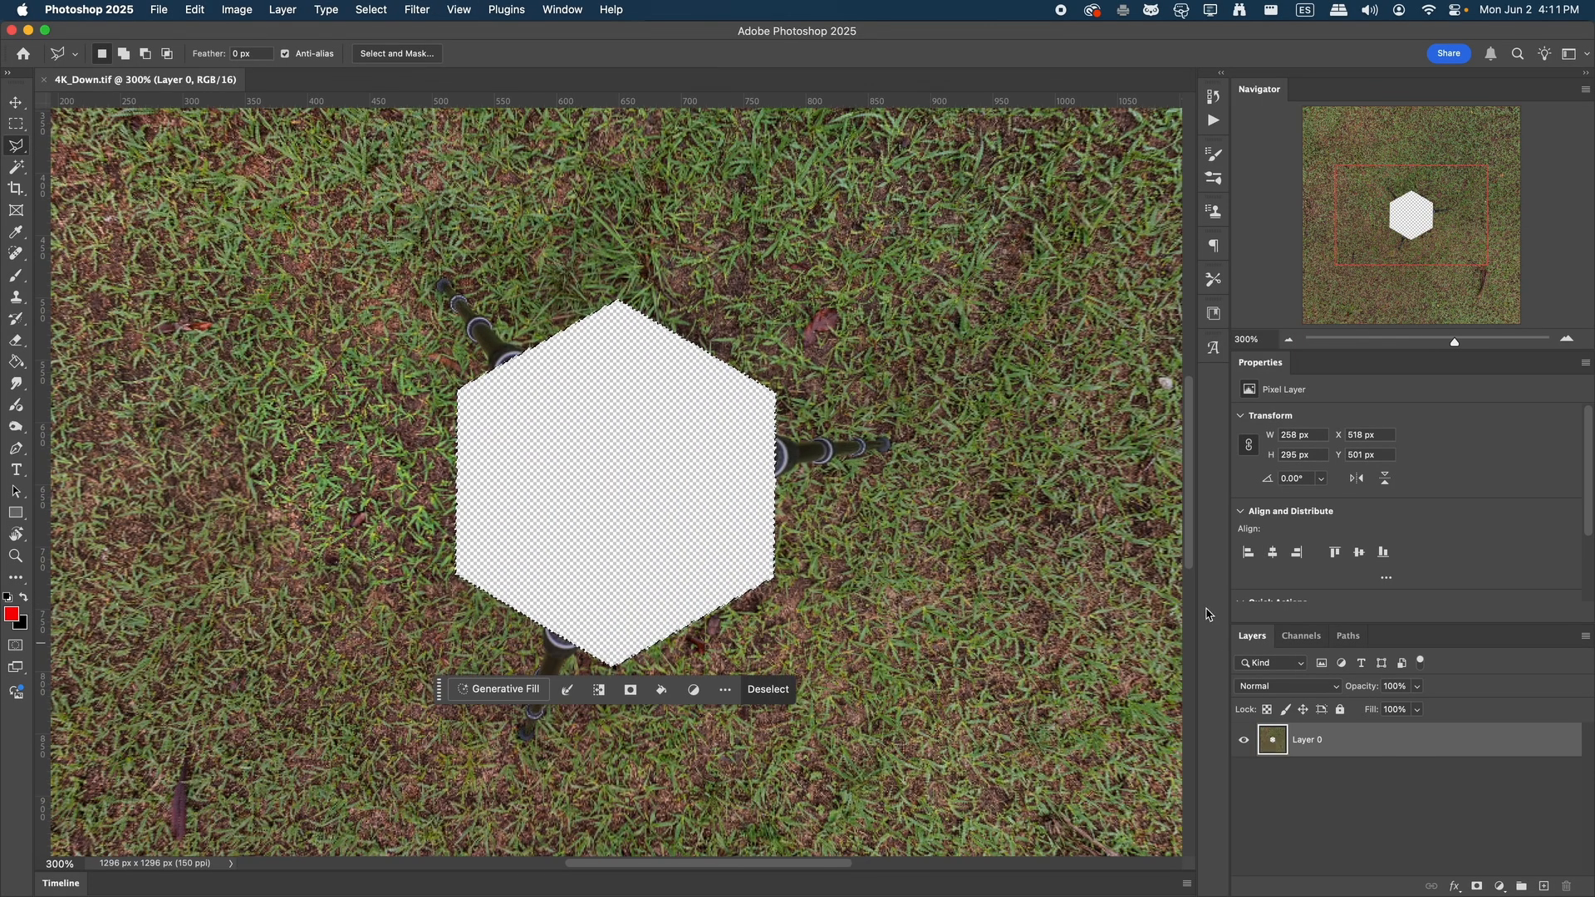
Add the three tripod legs around the hexagonal hole to the selection with the Polygonal Lasso
left_click(745, 426, "shift")
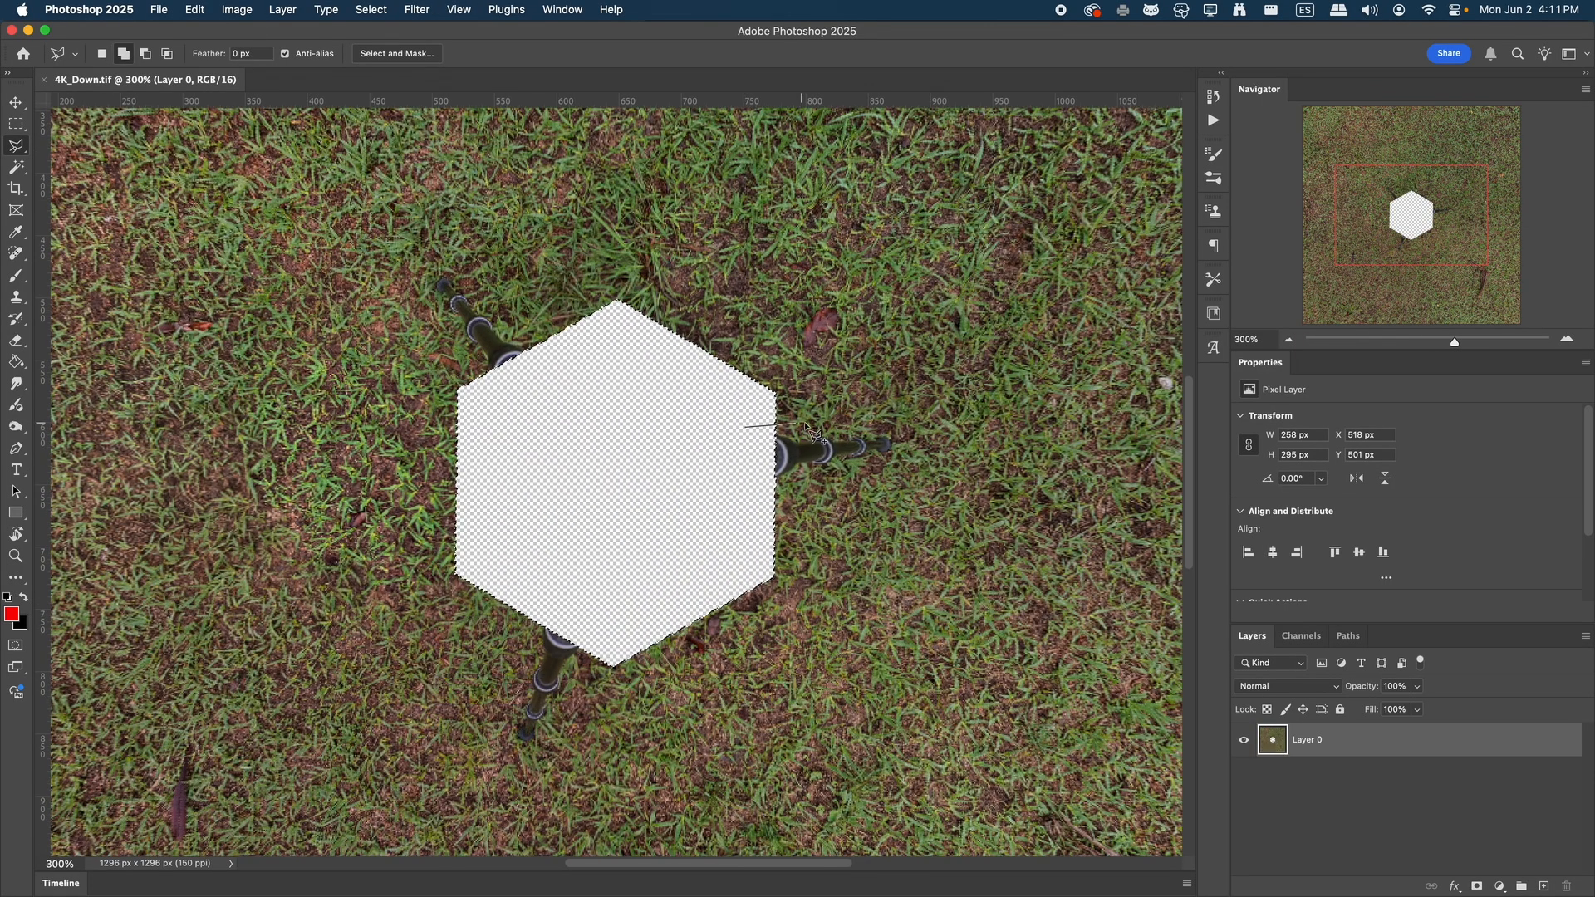
left_click(903, 431)
left_click(900, 457)
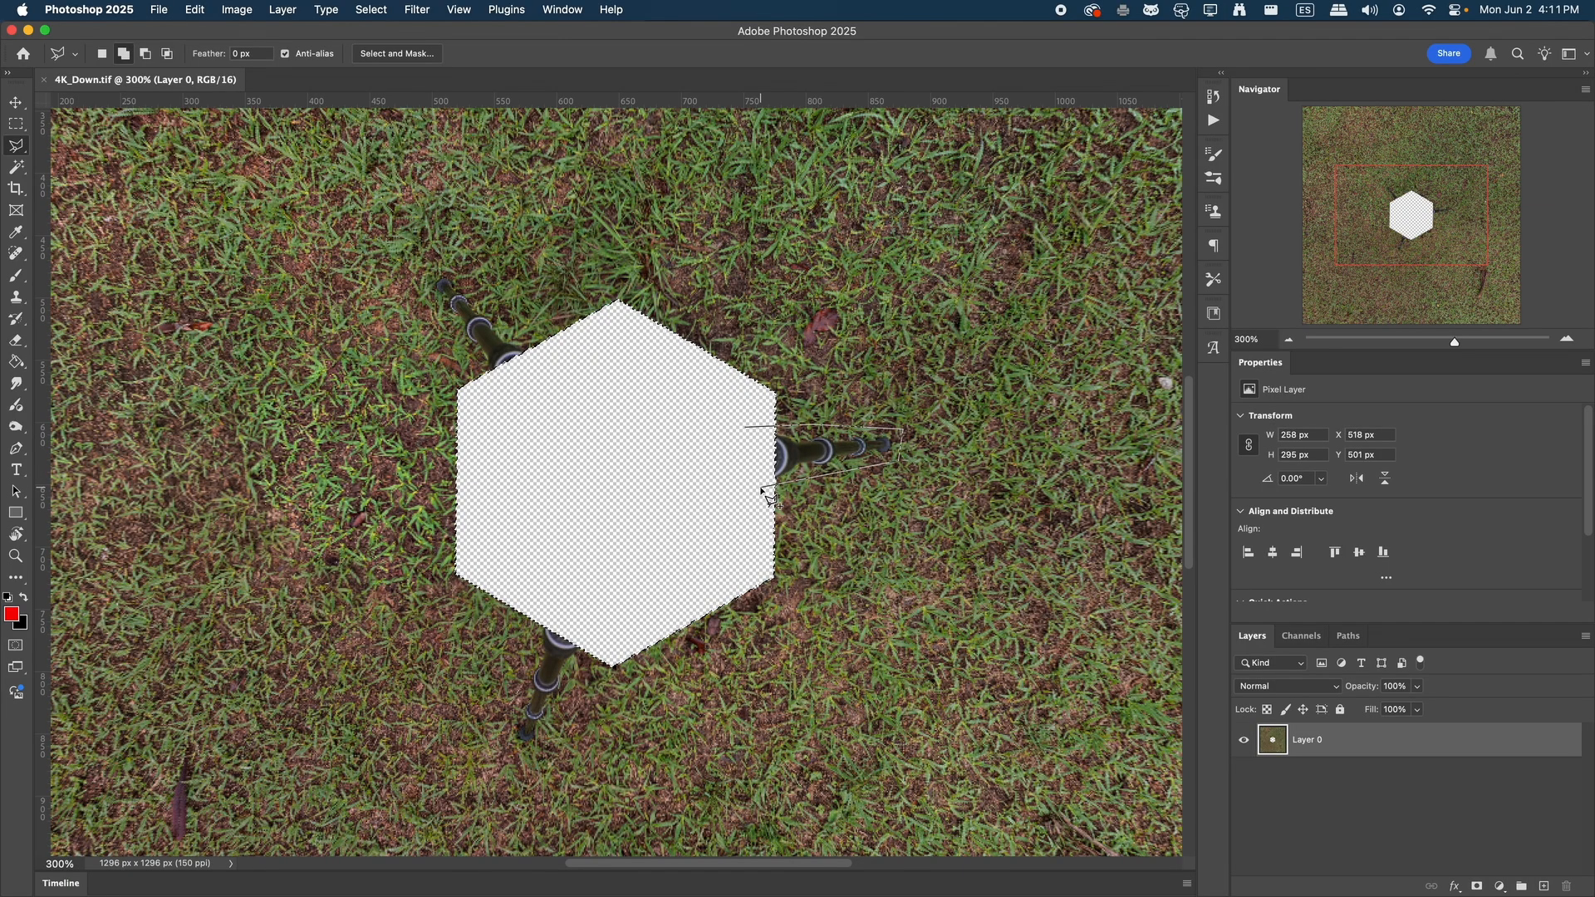
left_click(758, 489)
left_click(608, 613)
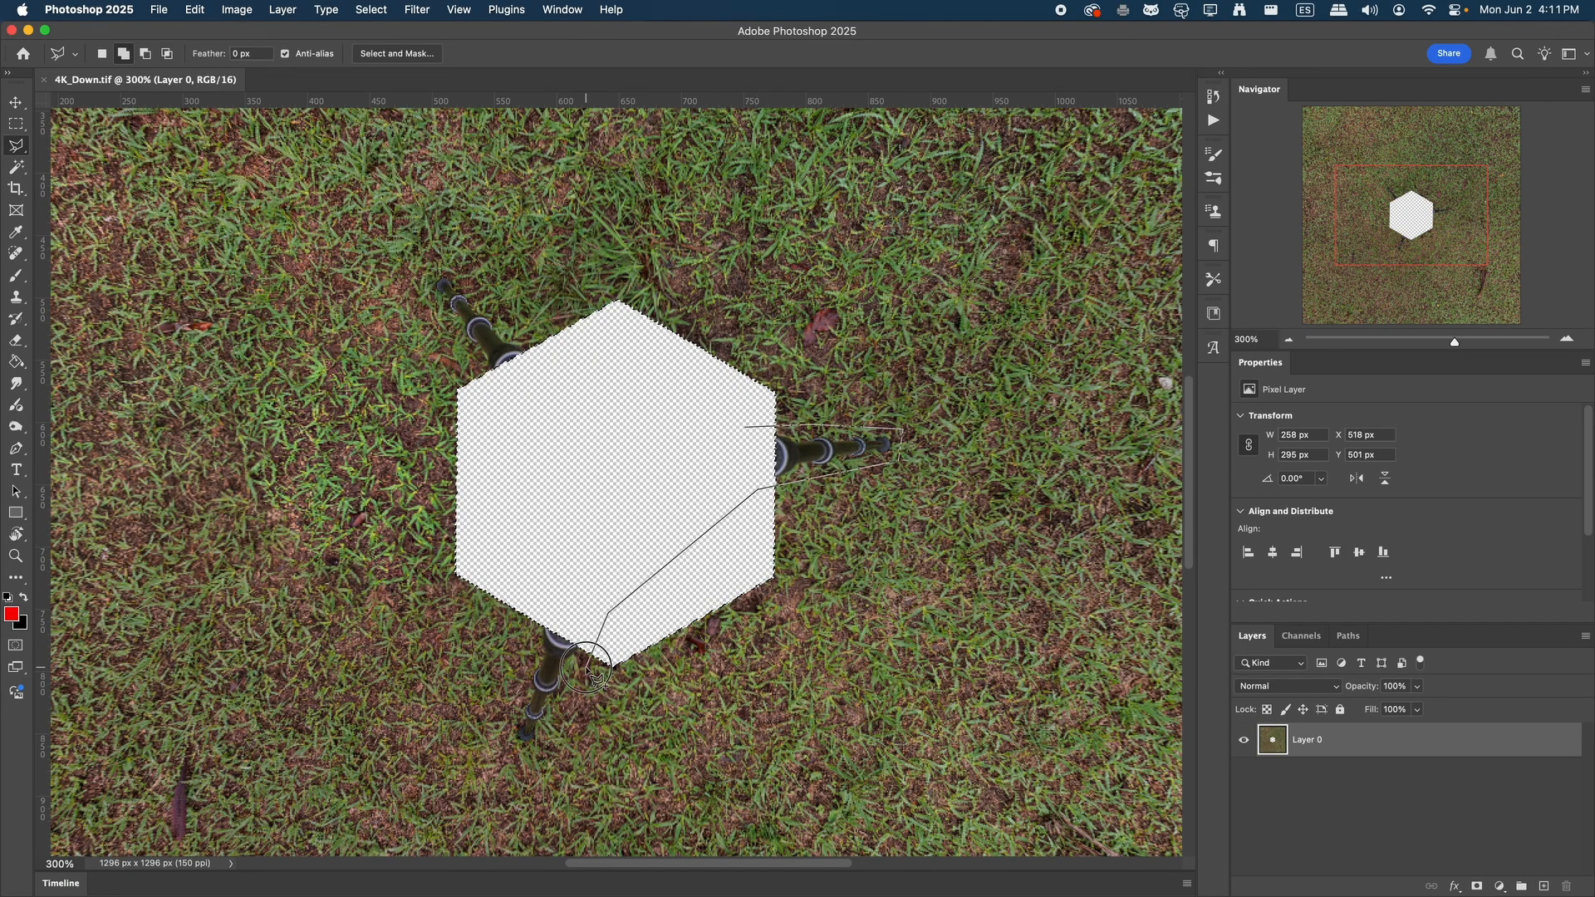
left_click(558, 737)
left_click(520, 761)
left_click(479, 729)
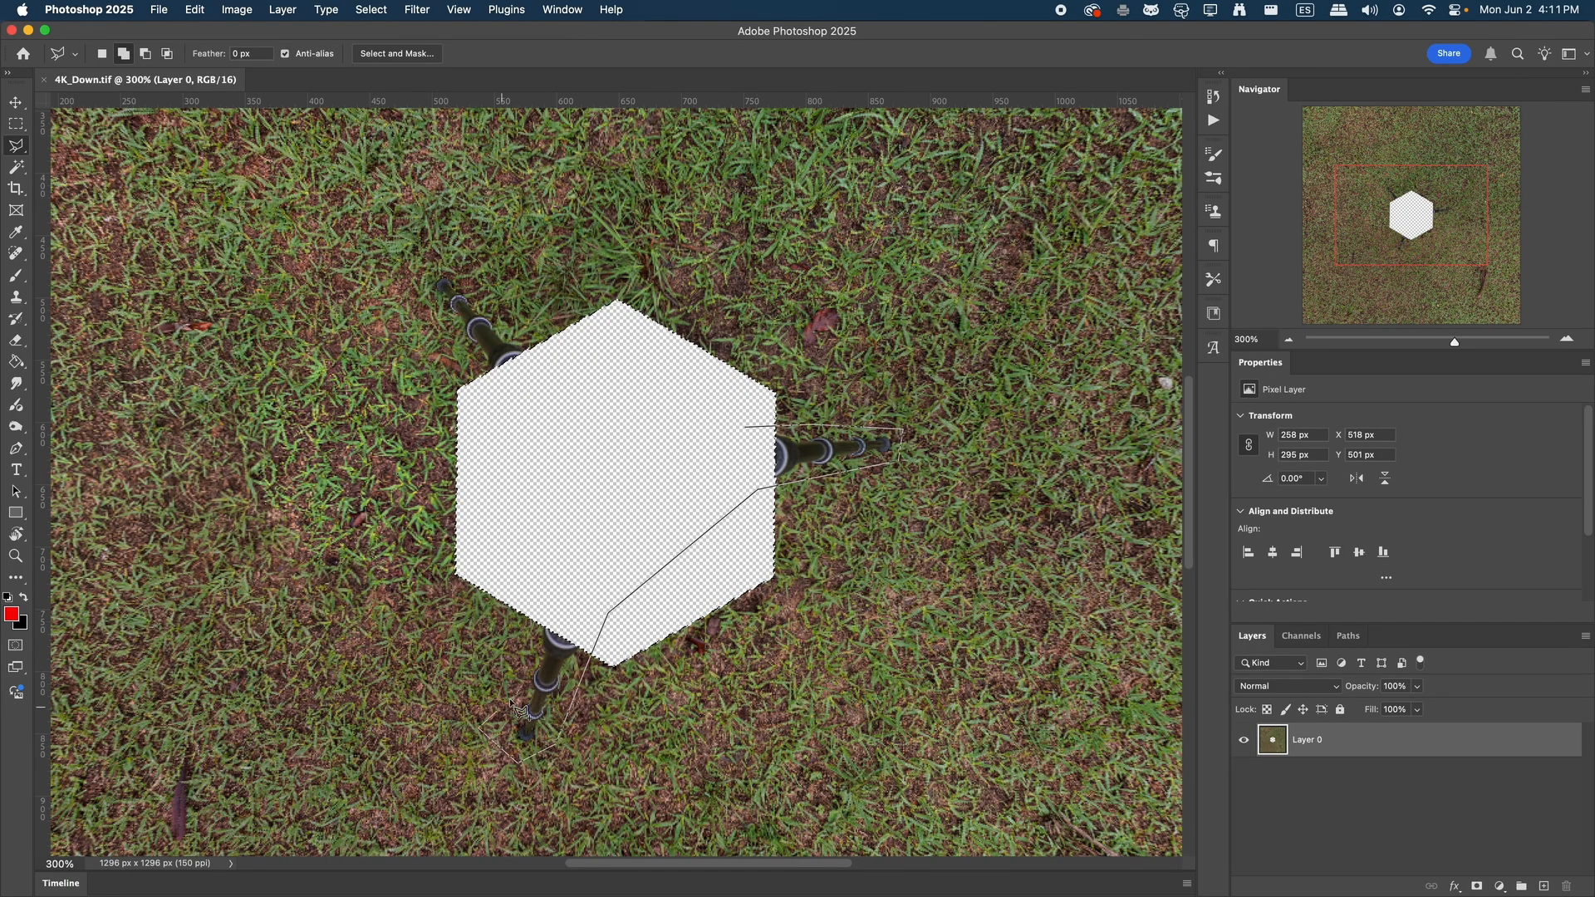
left_click(544, 607)
left_click(500, 392)
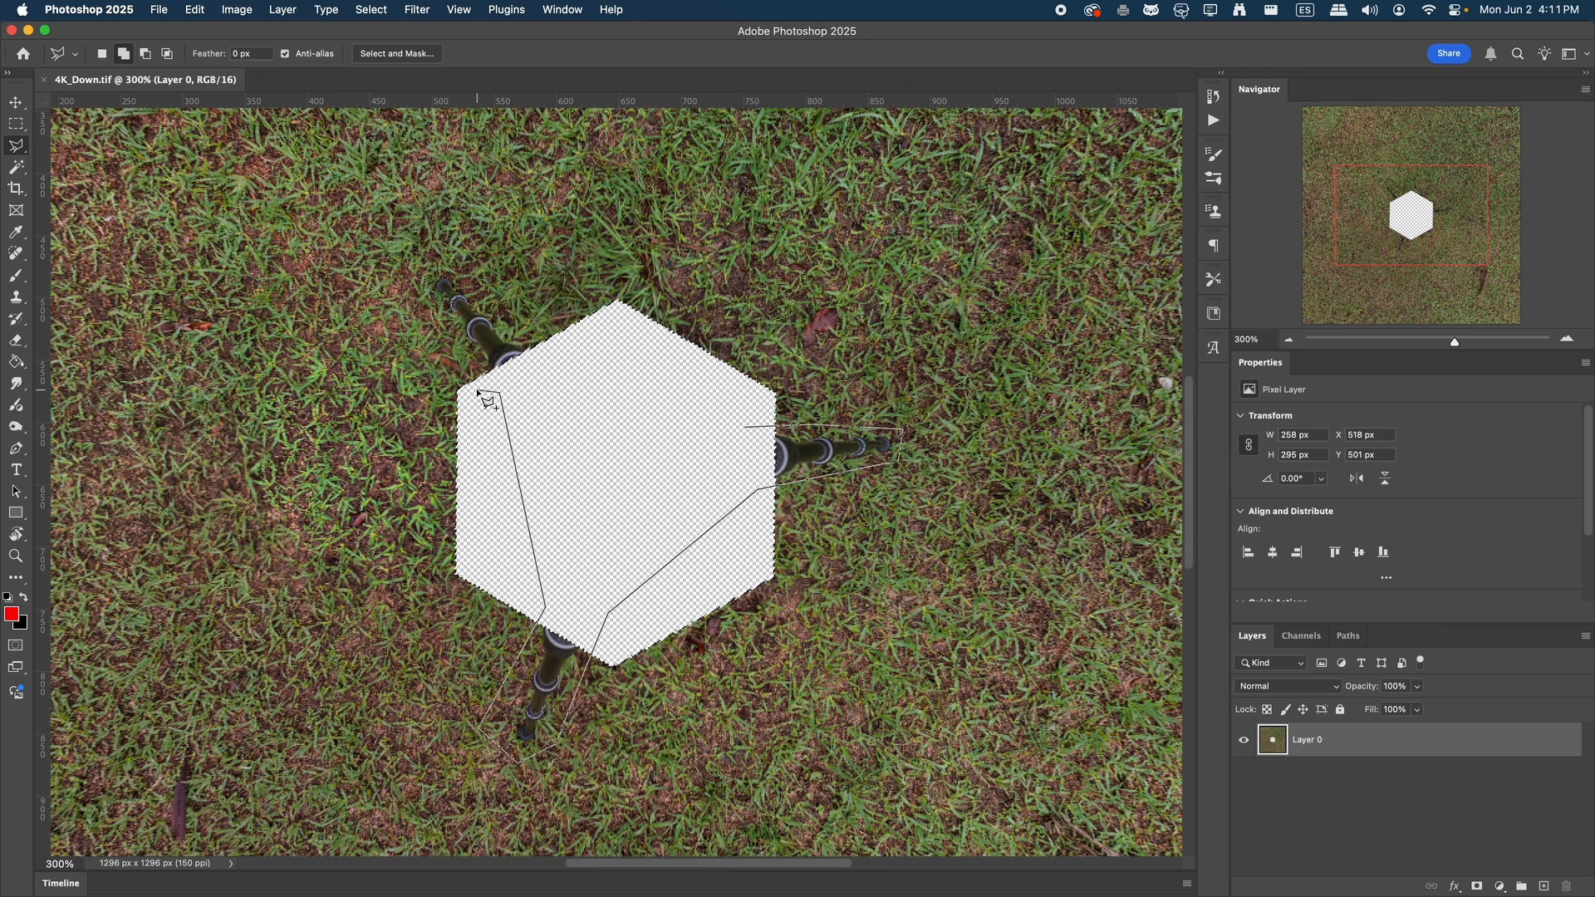
left_click(418, 286)
left_click(423, 261)
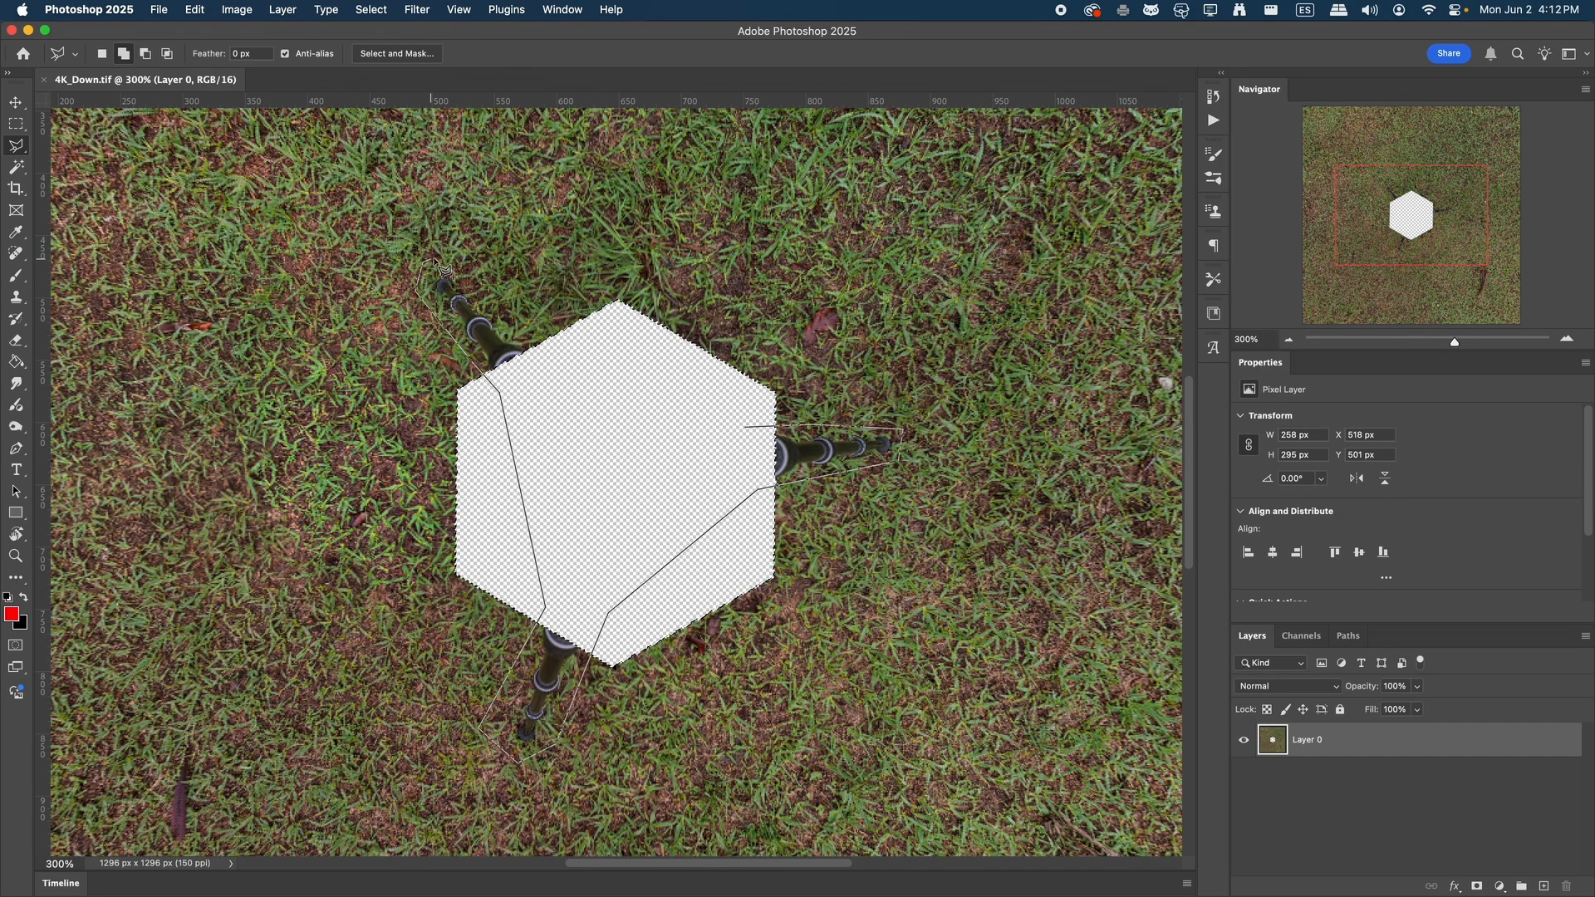
left_click(446, 258)
double_click(550, 354)
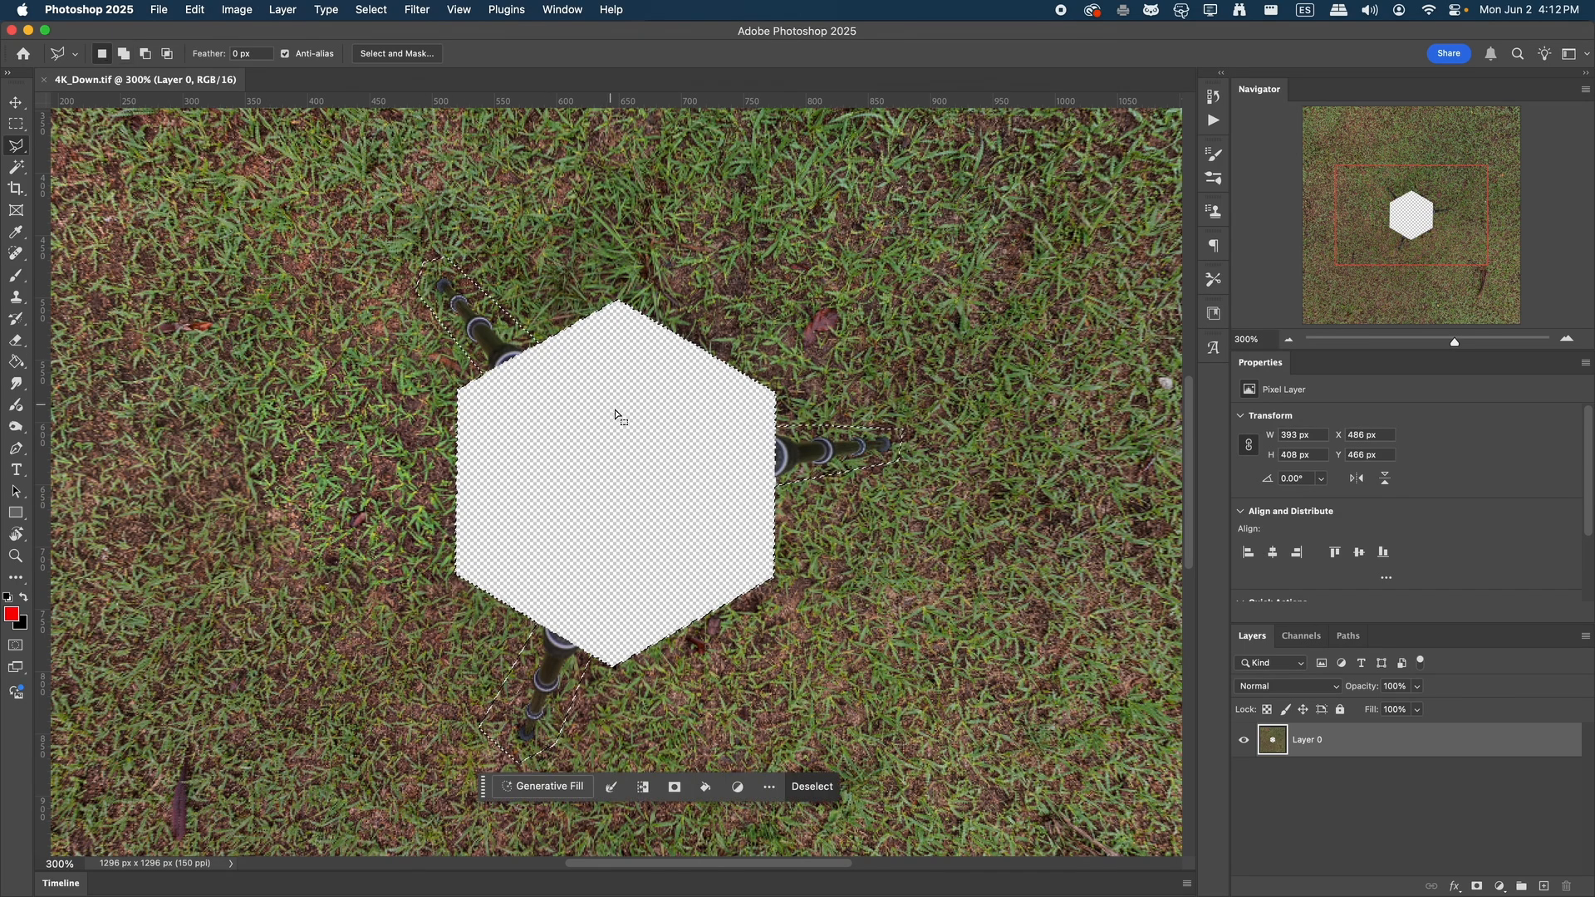
Fill the selected hole and tripod legs with Content-Aware using Color Adaptation at 100% opacity, and deselect
key("shift+BackSpace")
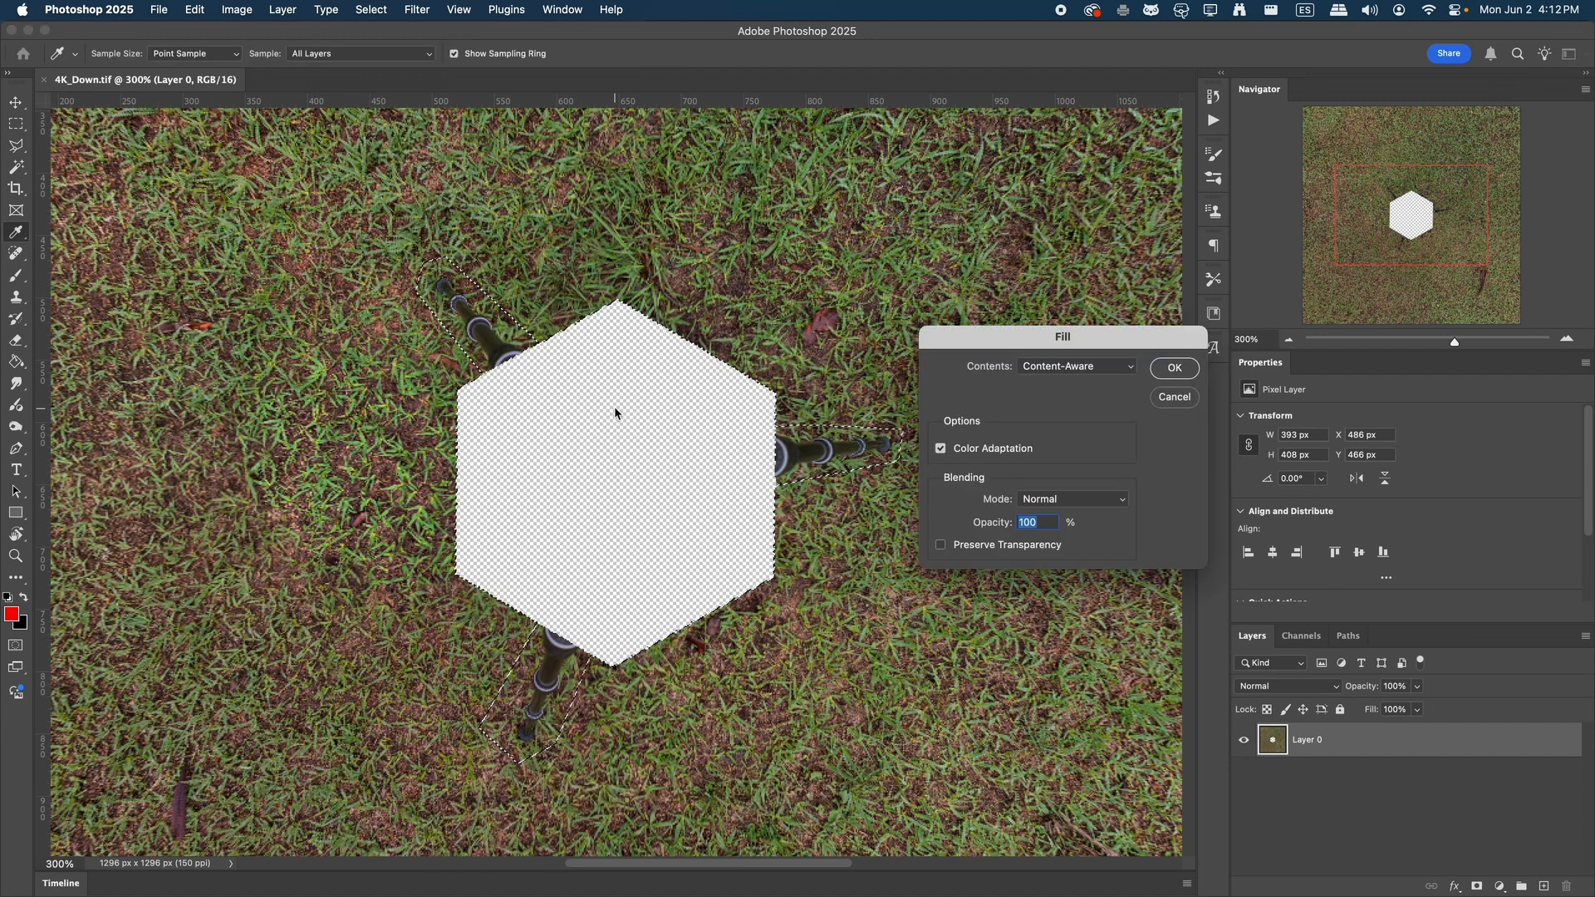
left_click(1181, 375)
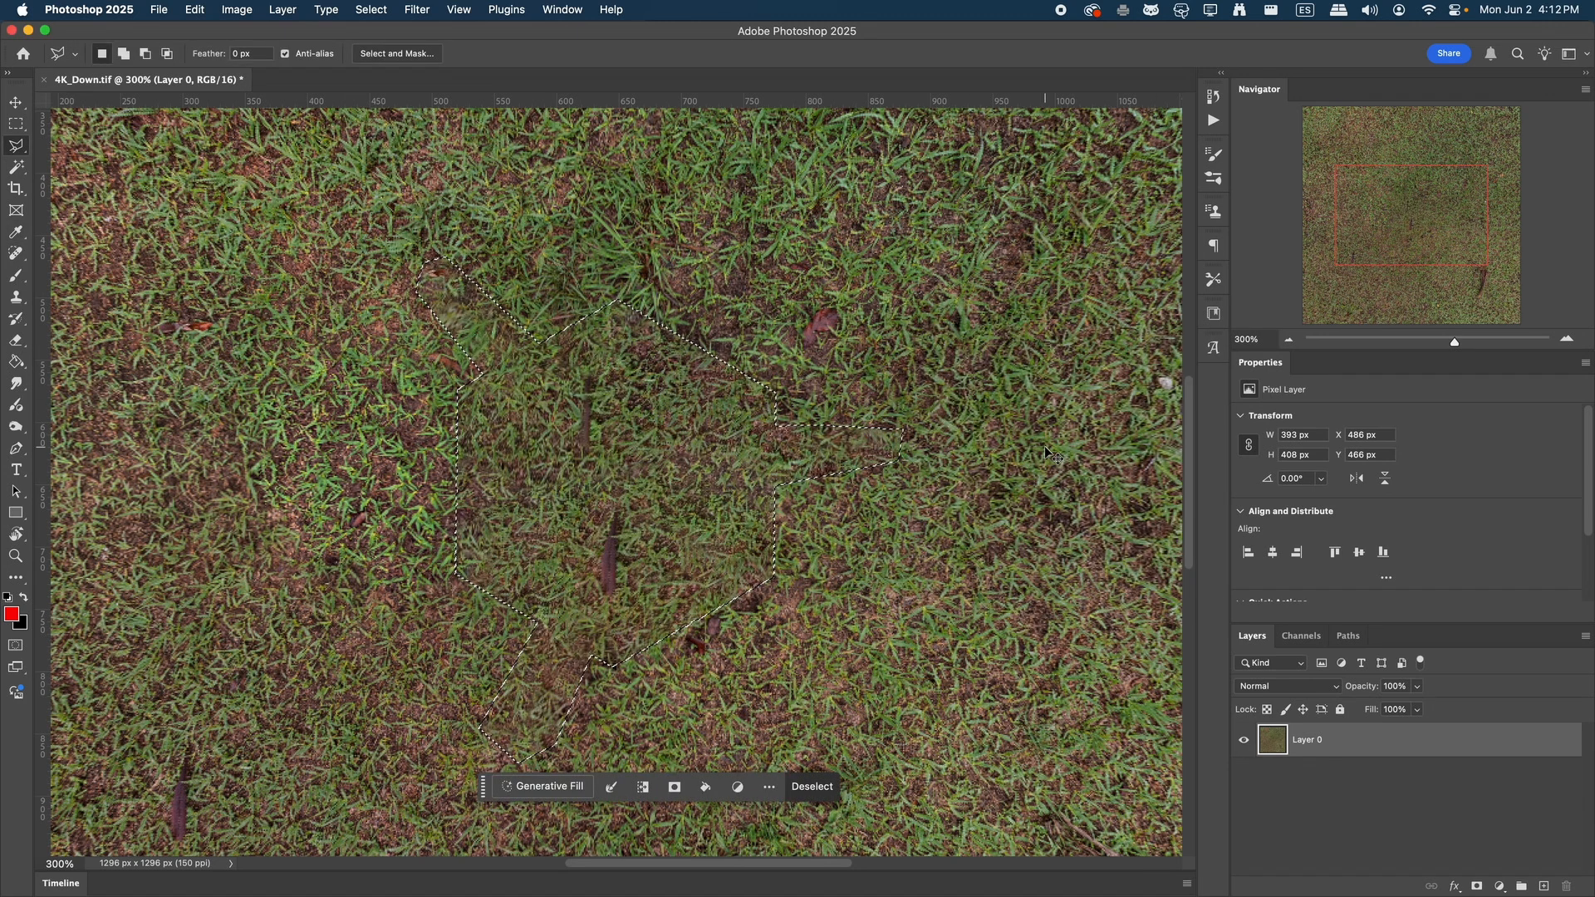
key("super+d")
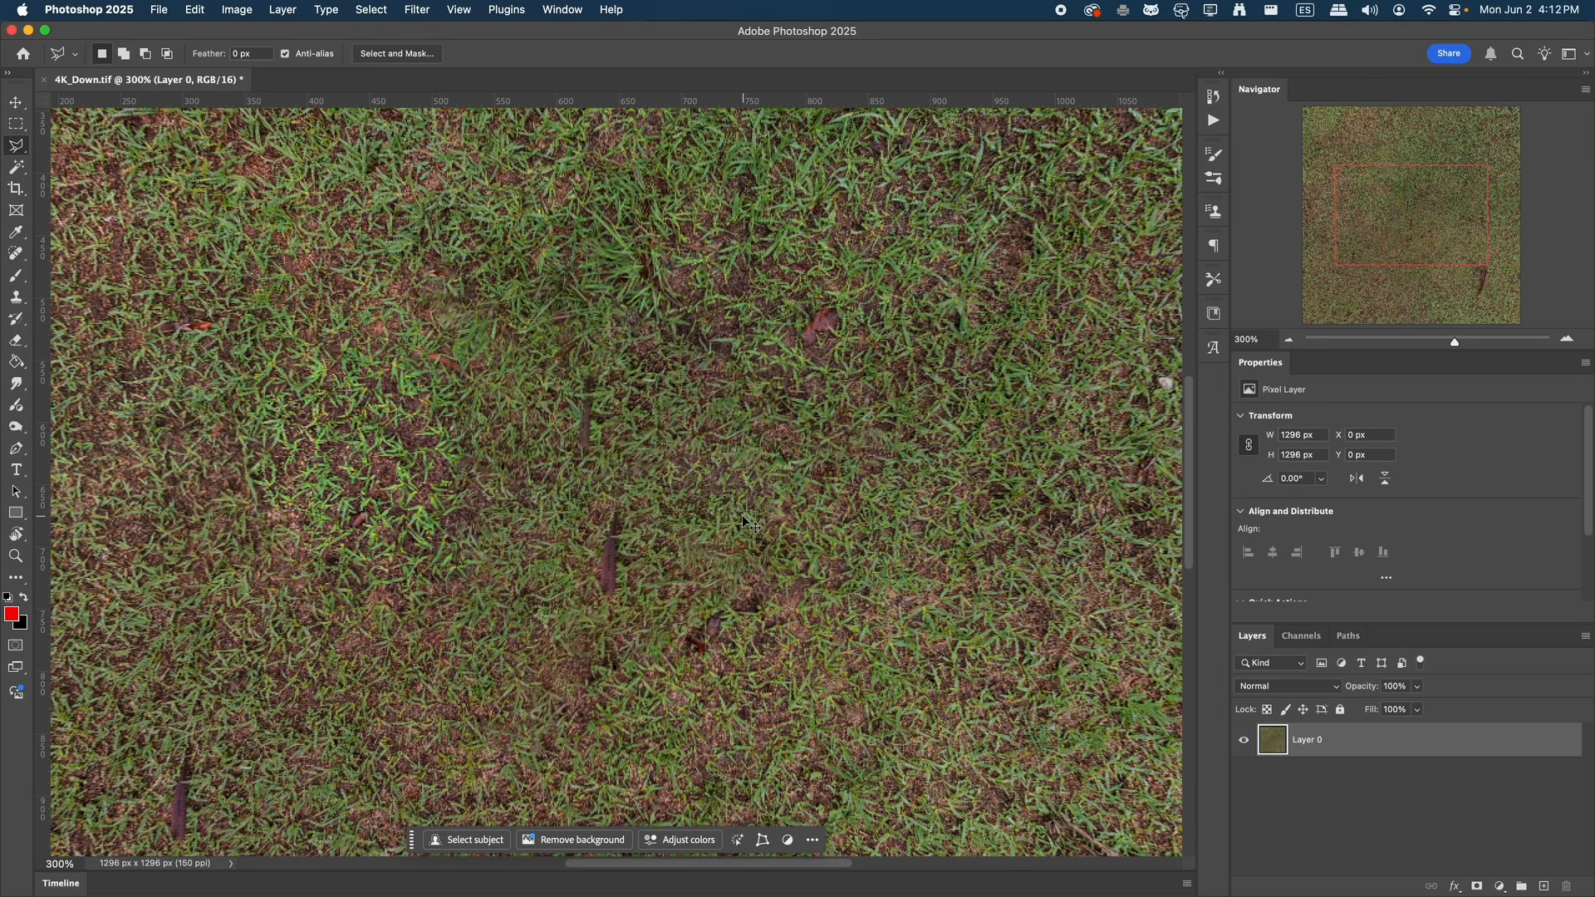
Save and close the retouched 4K_Down.tif and quit Photoshop
key("super+s")
key("super+w")
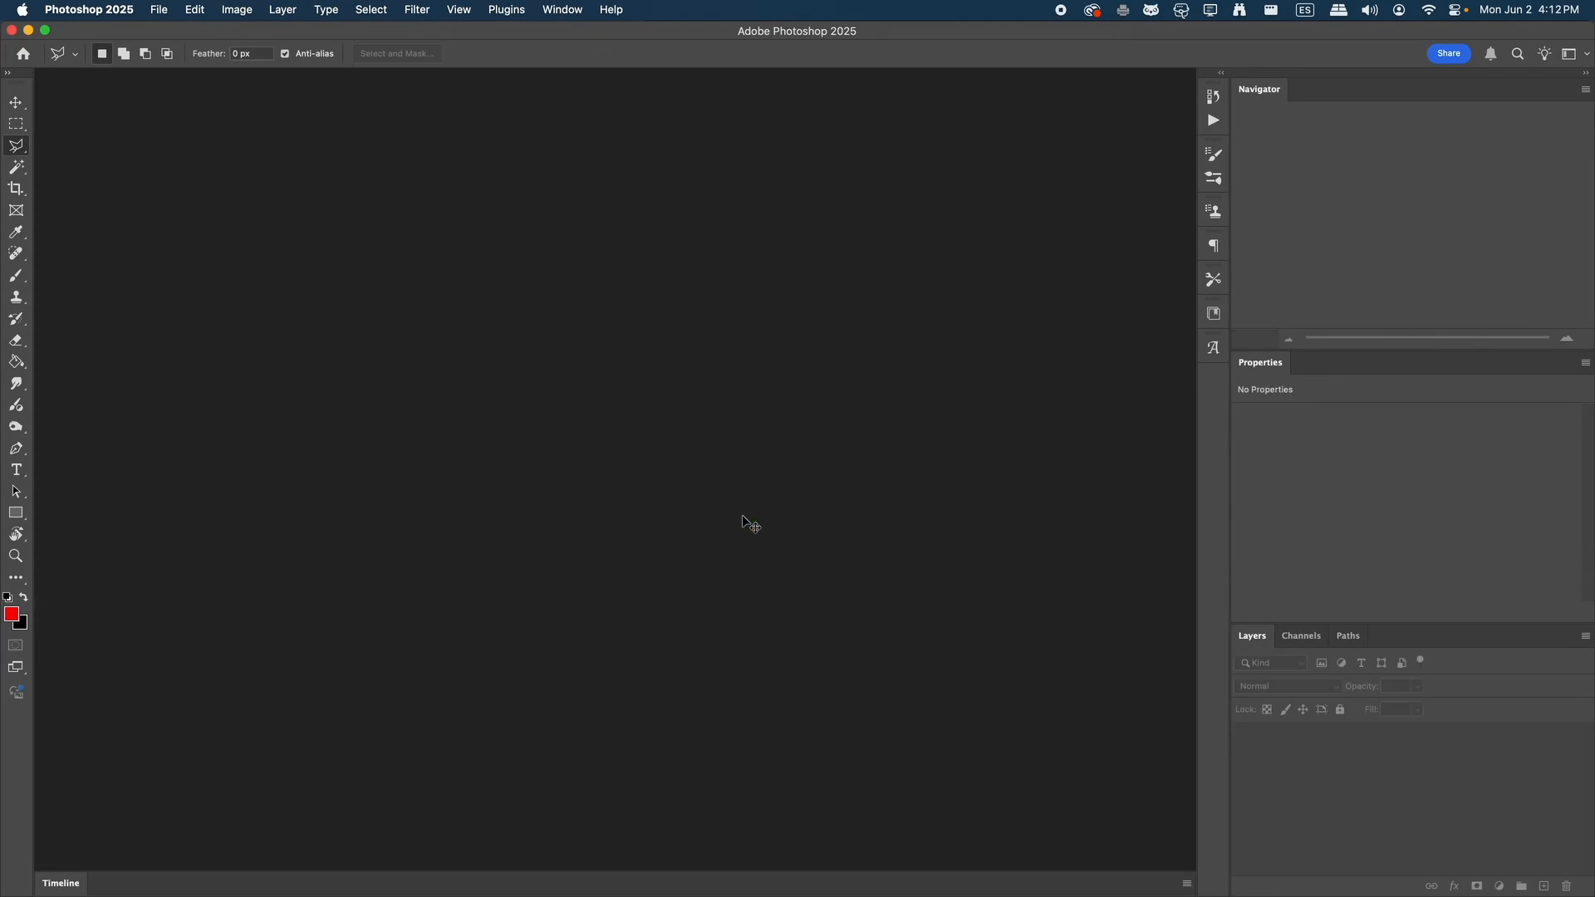
key("super+q")
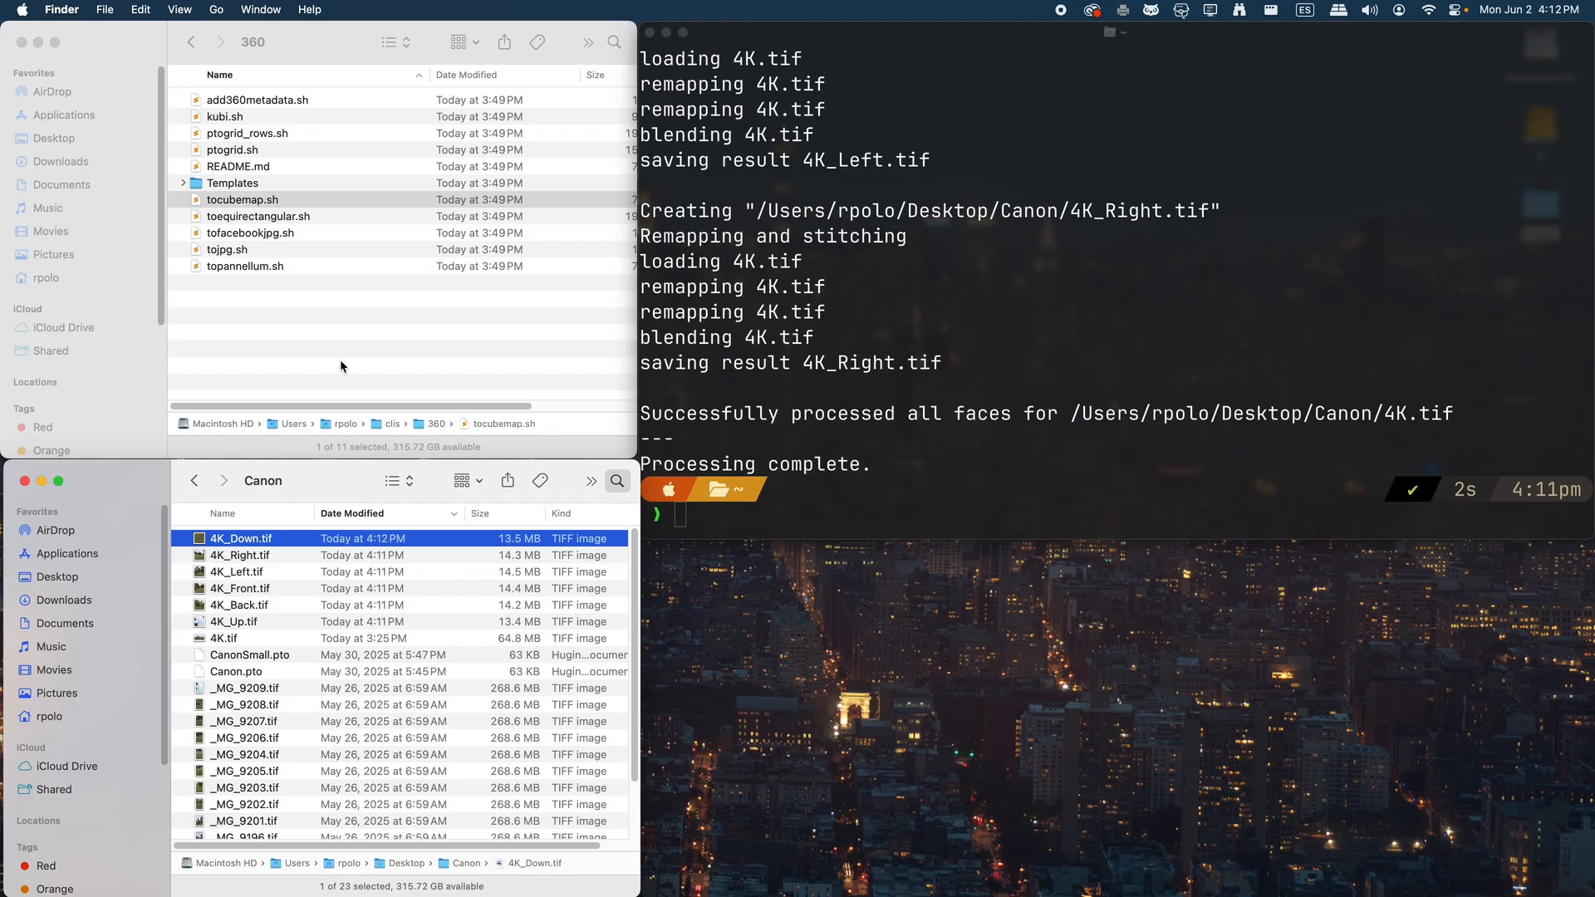
Run toequirectangular.sh in the terminal on the 4K_Back.tif cube face from the Canon folder
left_click(324, 312)
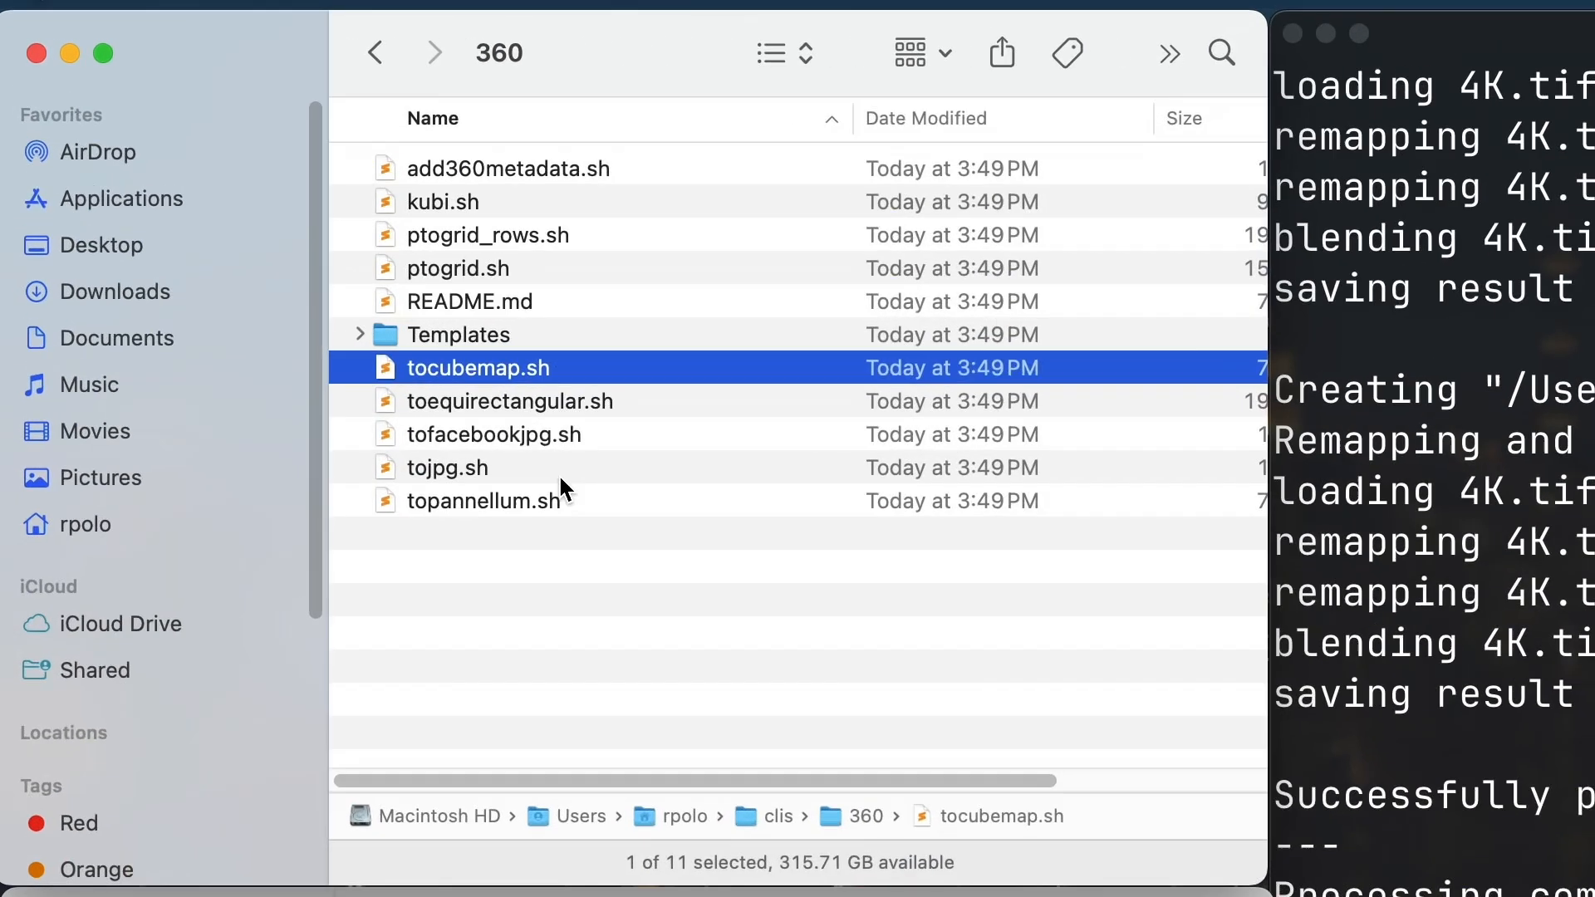
left_click(268, 217)
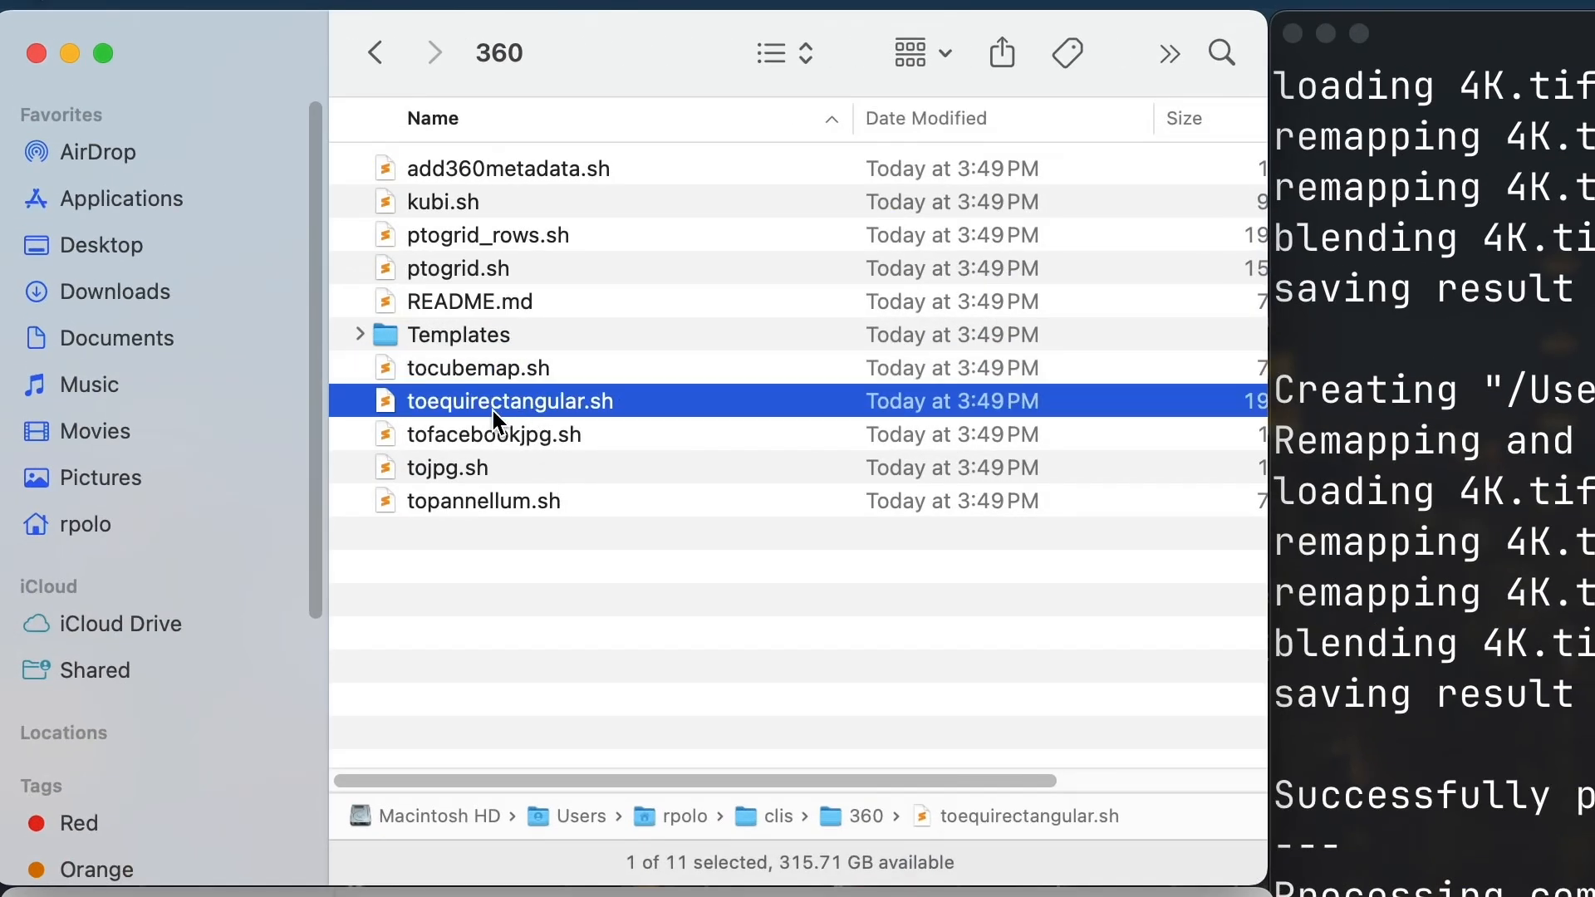
left_click_drag(396, 412, 1040, 335)
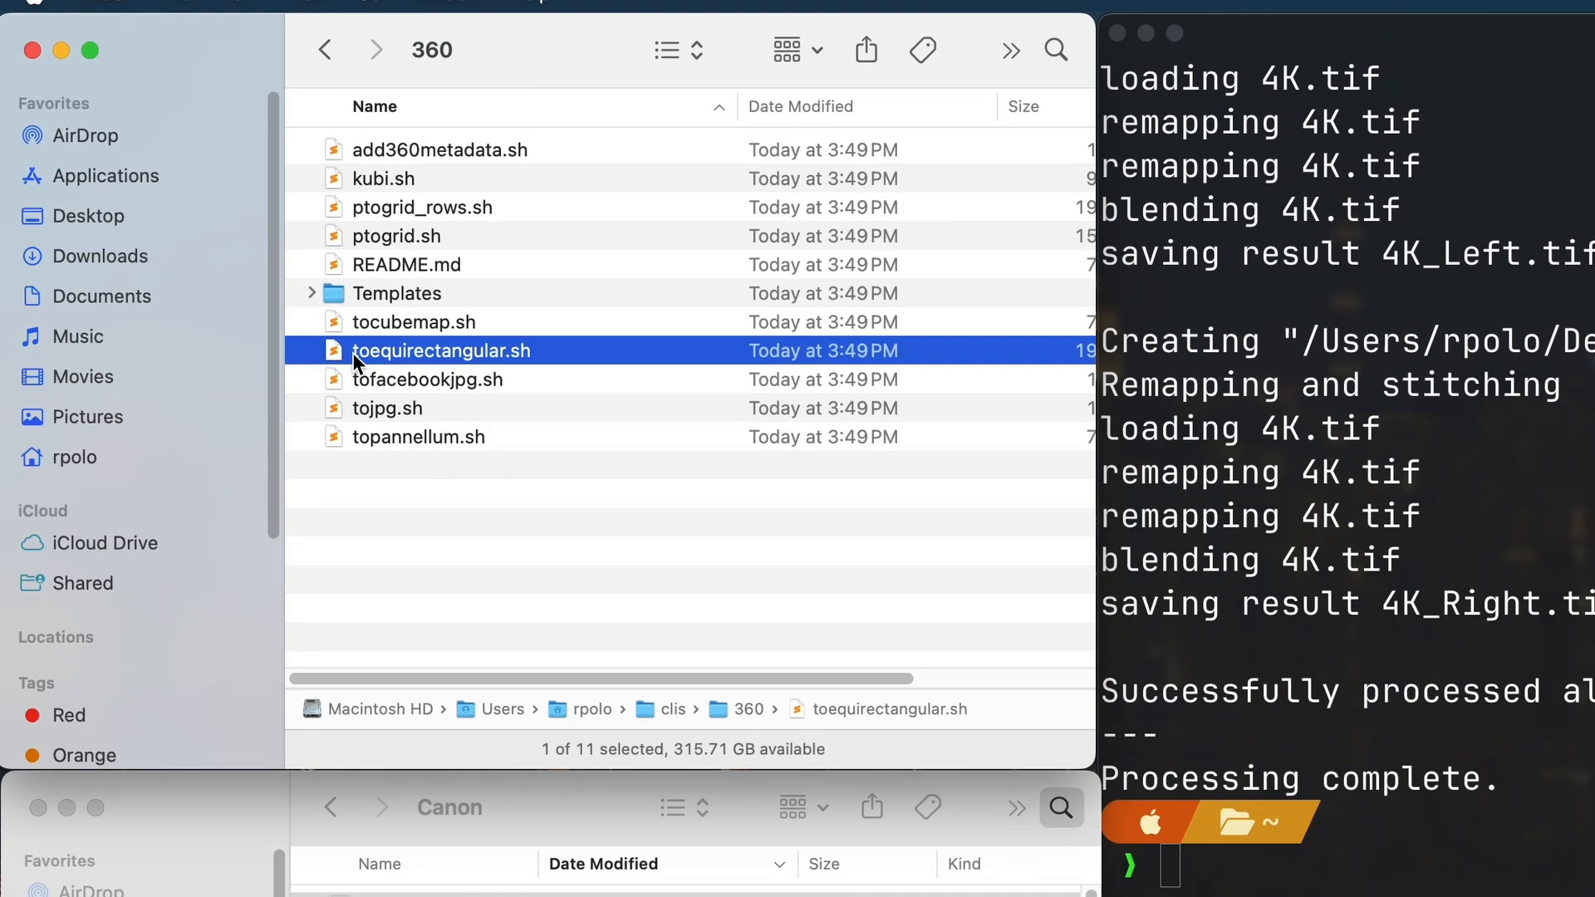
left_click(1038, 330)
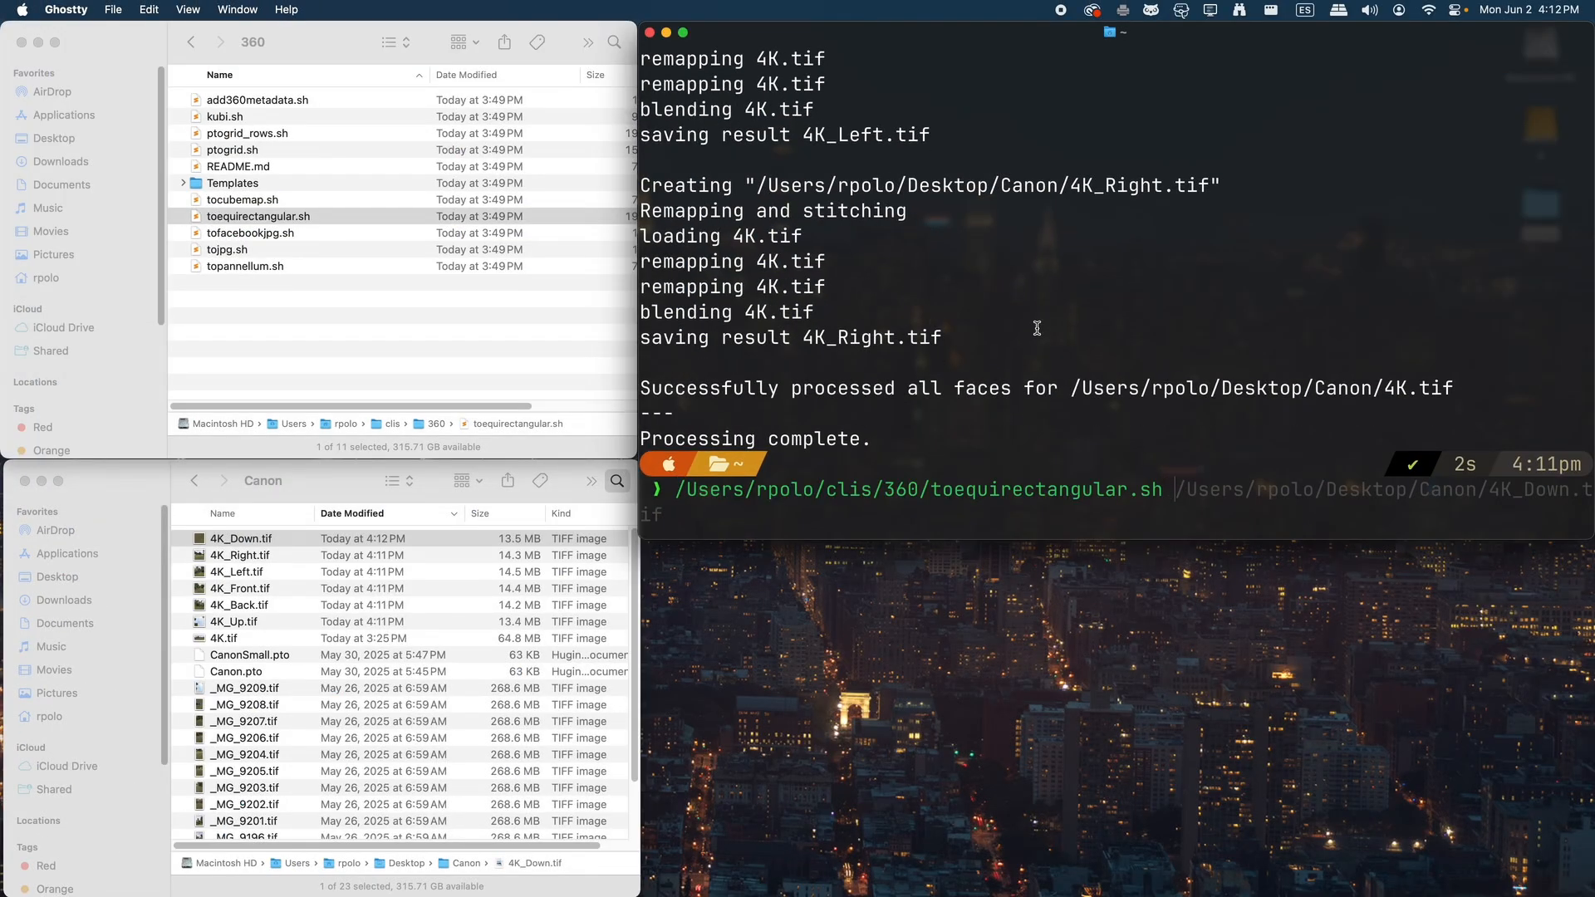
left_click(259, 591)
left_click(246, 607)
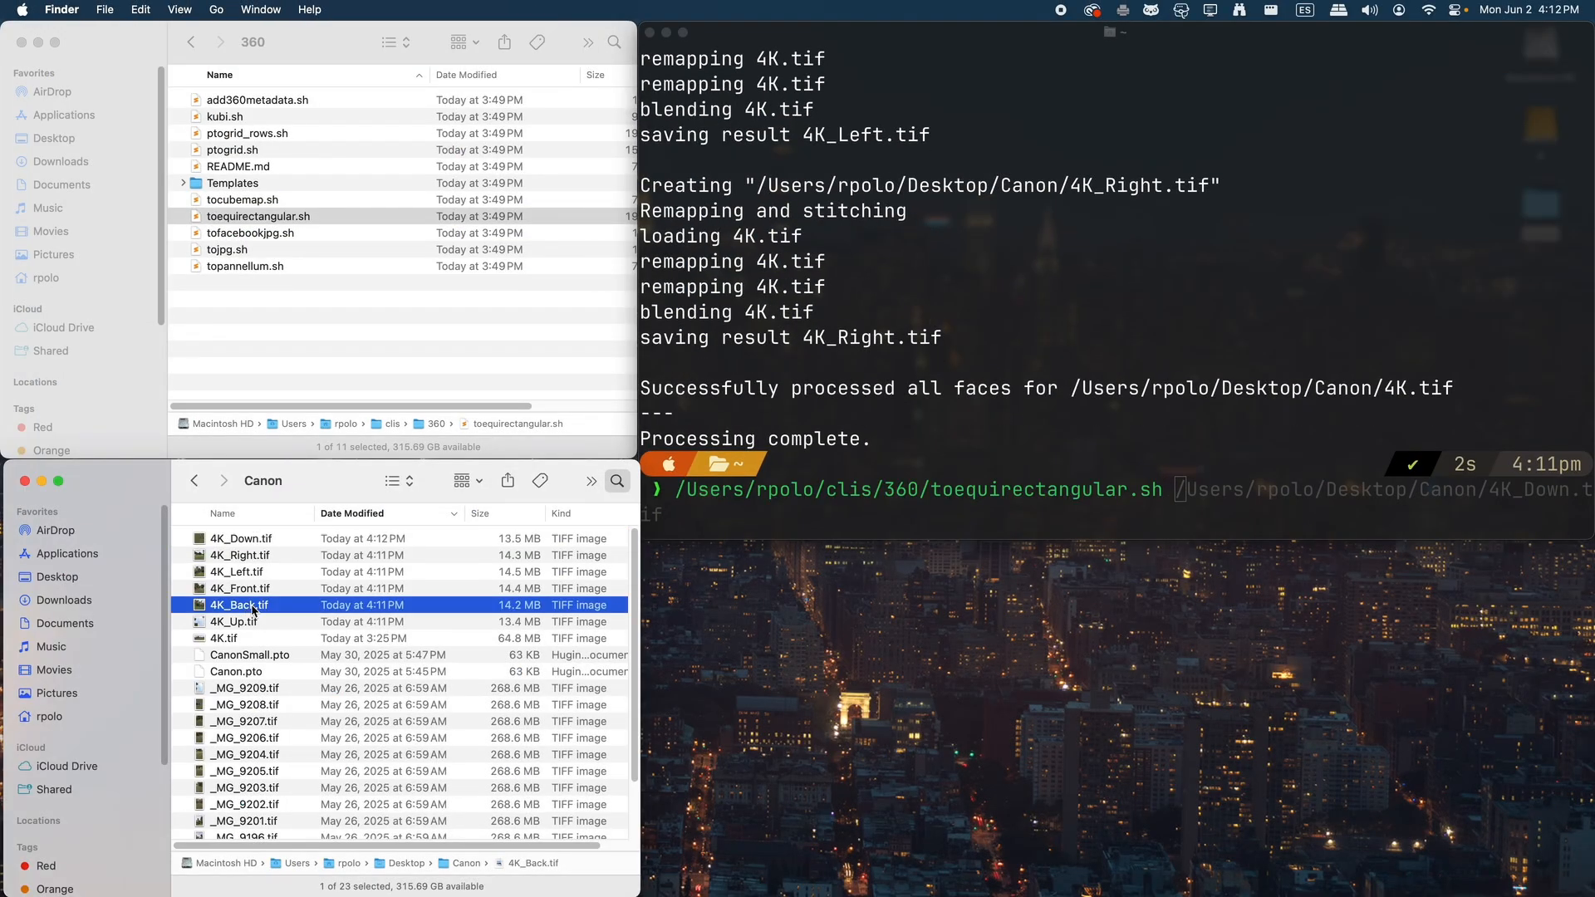
left_click_drag(246, 612, 1249, 311)
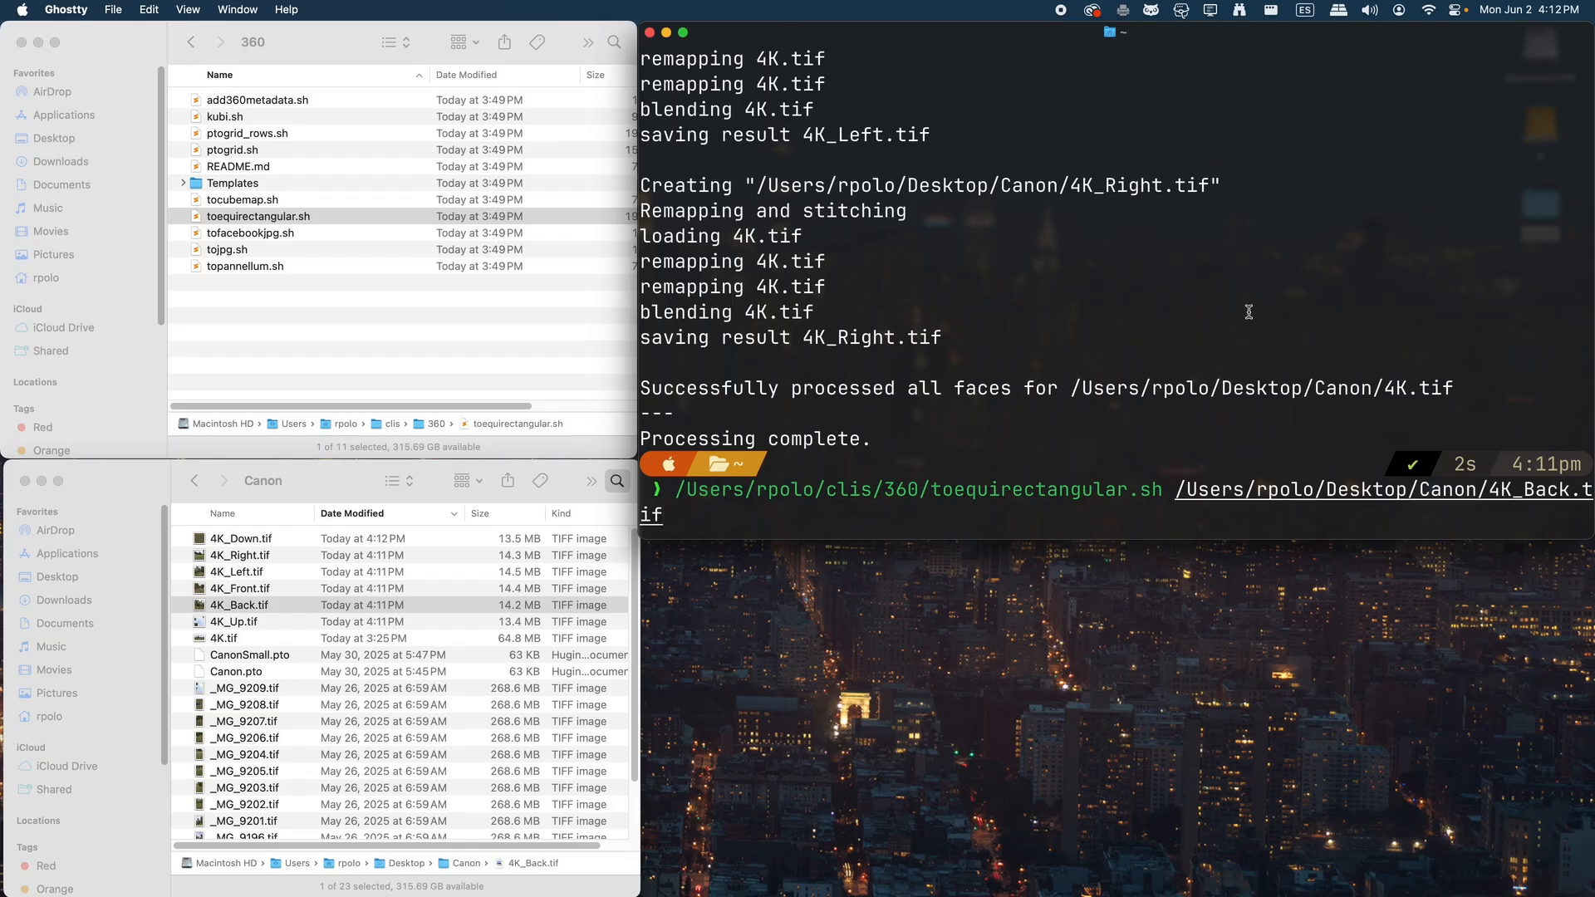
key("Return")
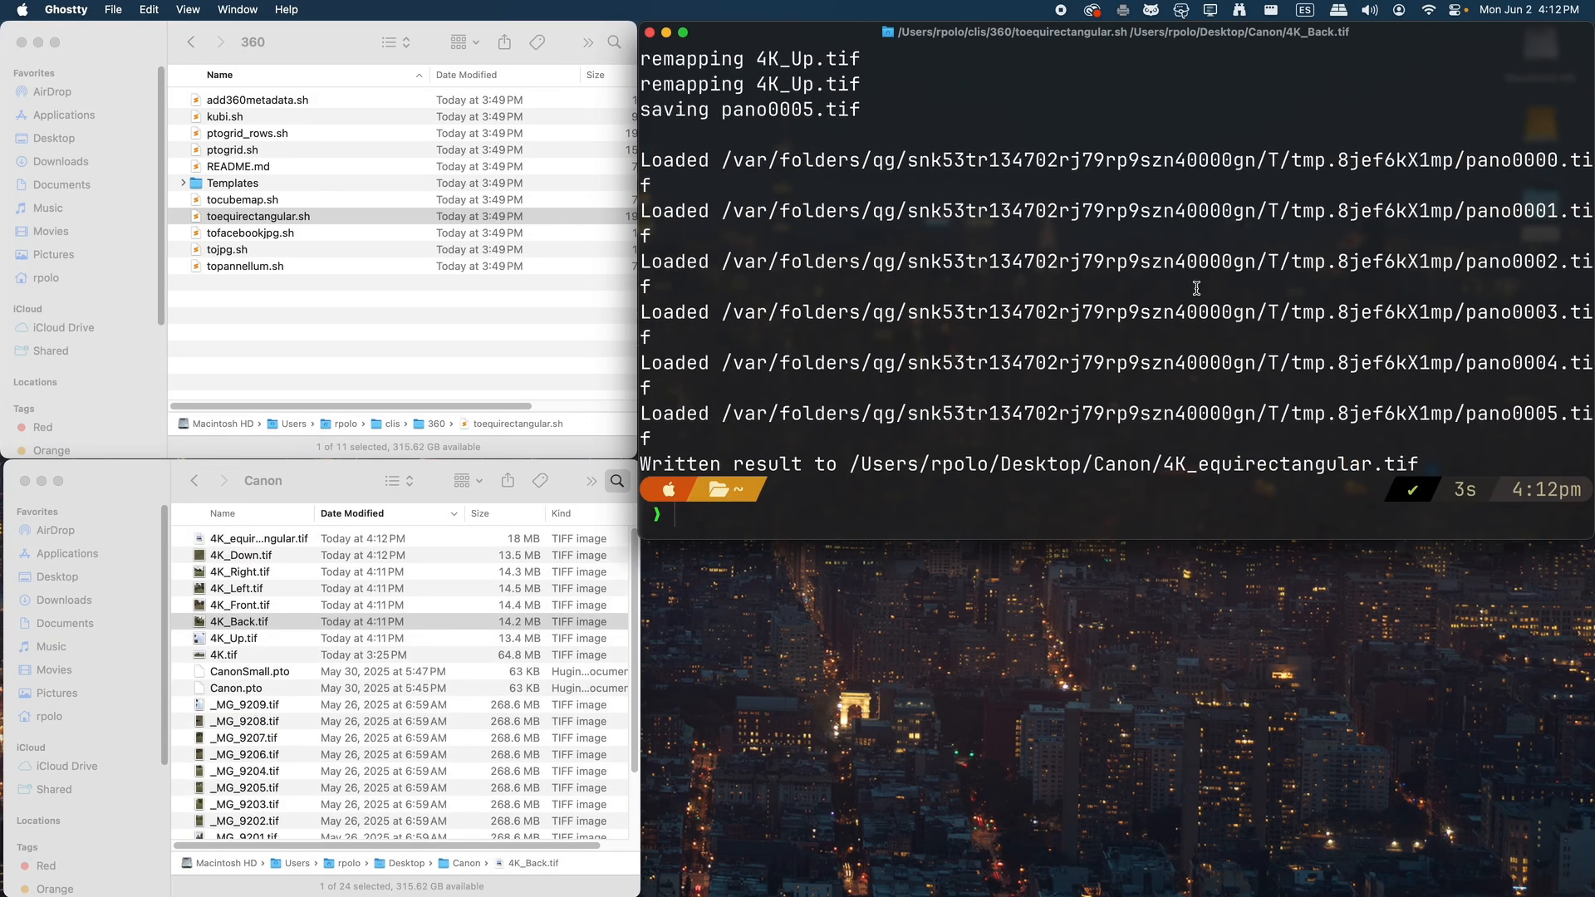
Preview the rebuilt 4K_equirectangular.tif panorama and examine the ground where the tripod stood
left_click(283, 540)
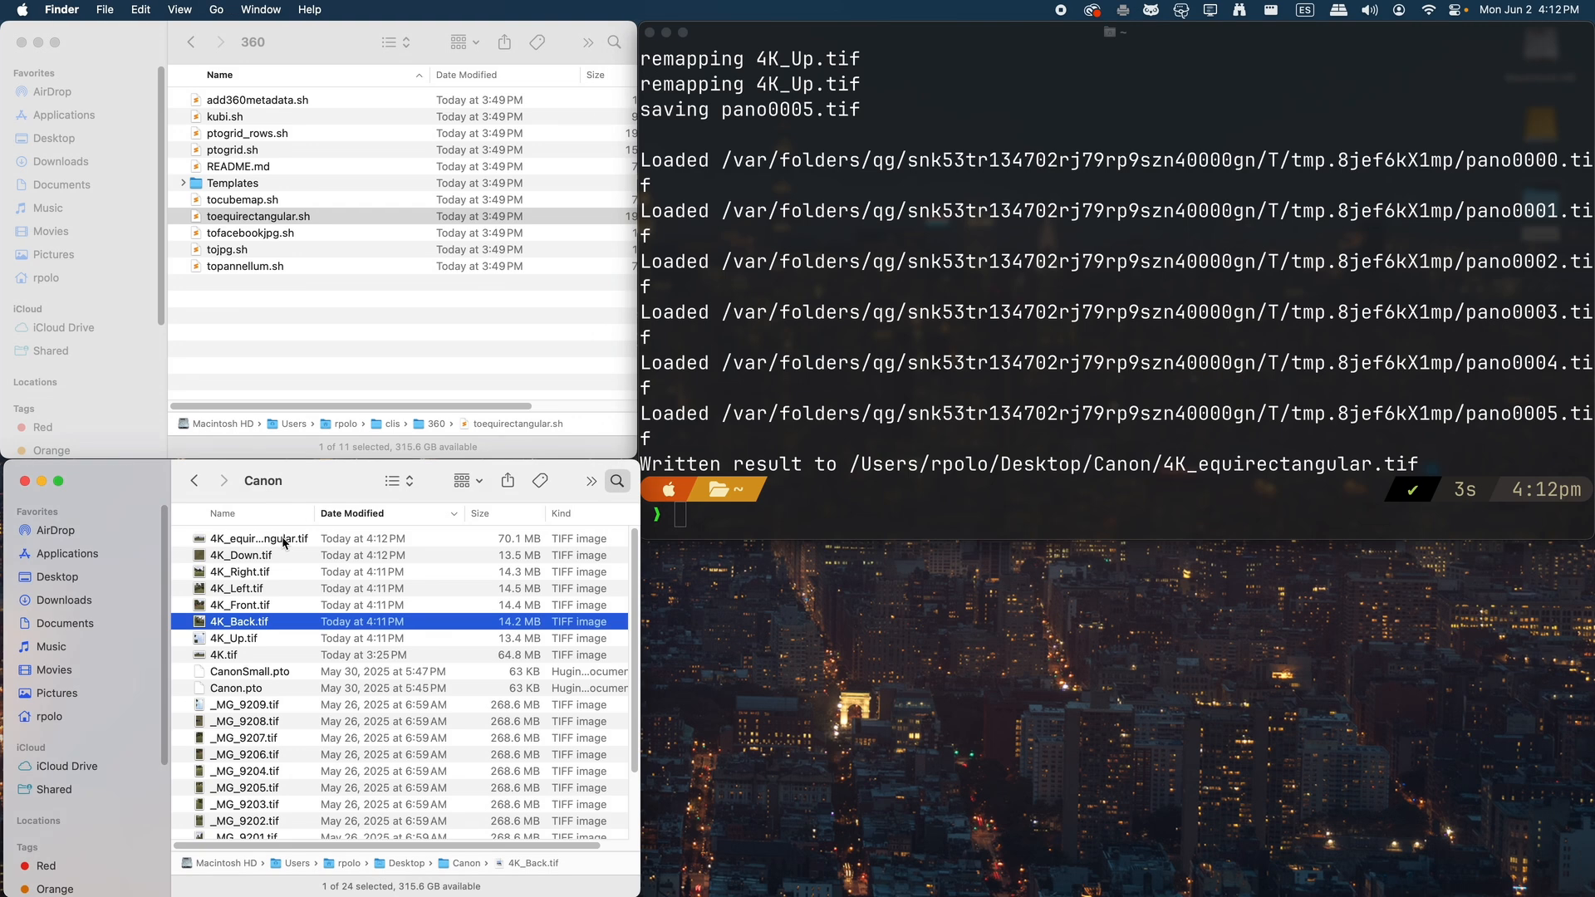
key("space")
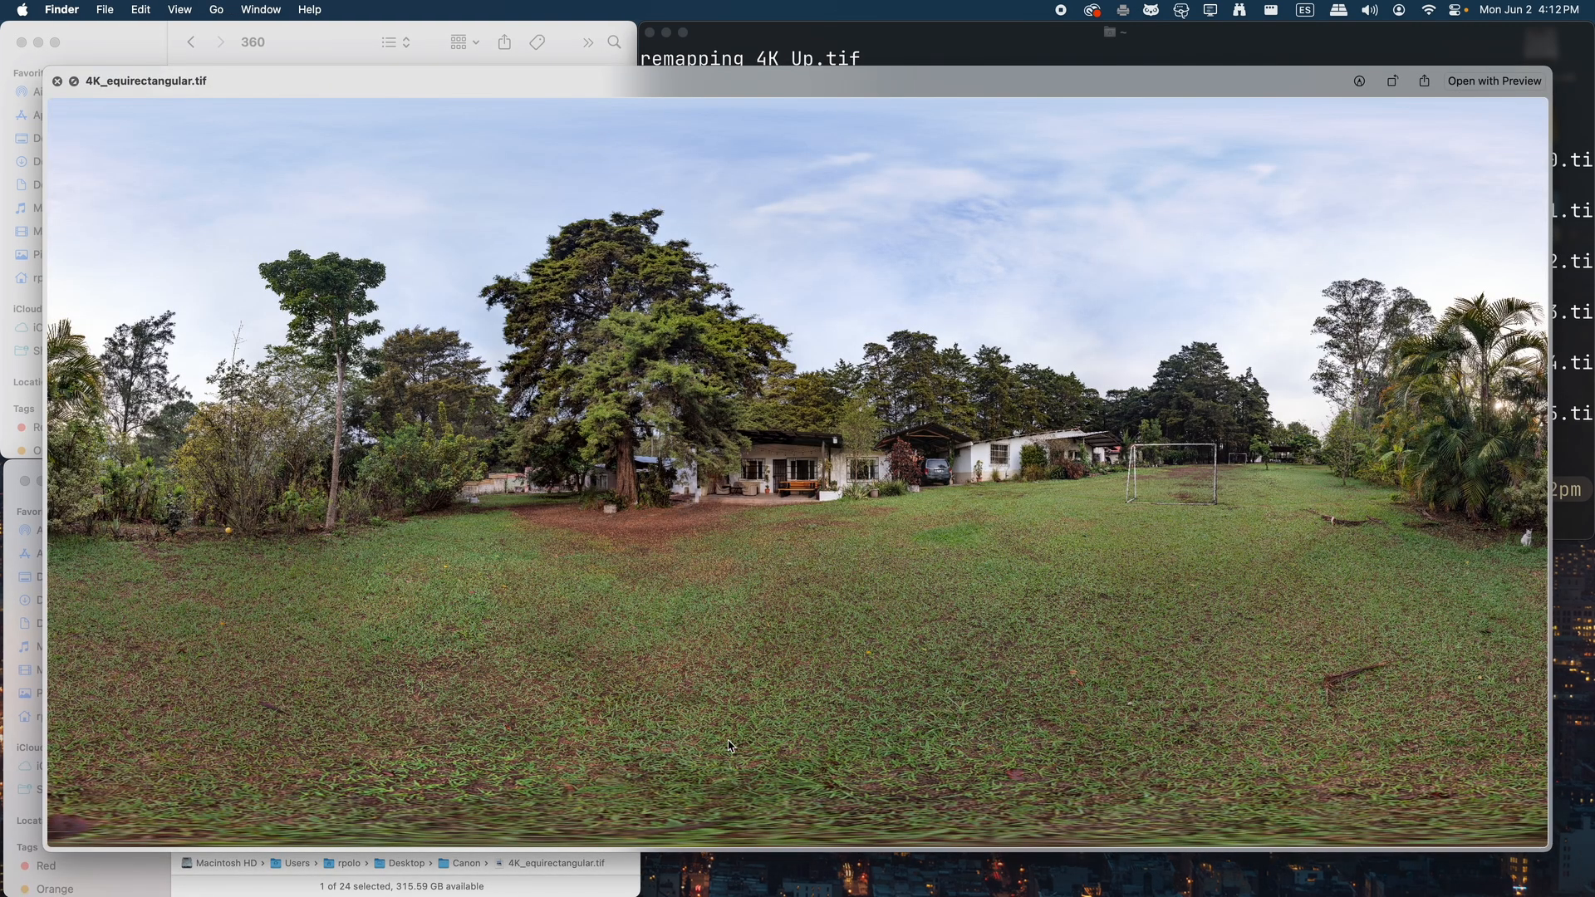
key("space")
Open 4K_equirectangular.tif in Affinity Photo 2
right_click(250, 540)
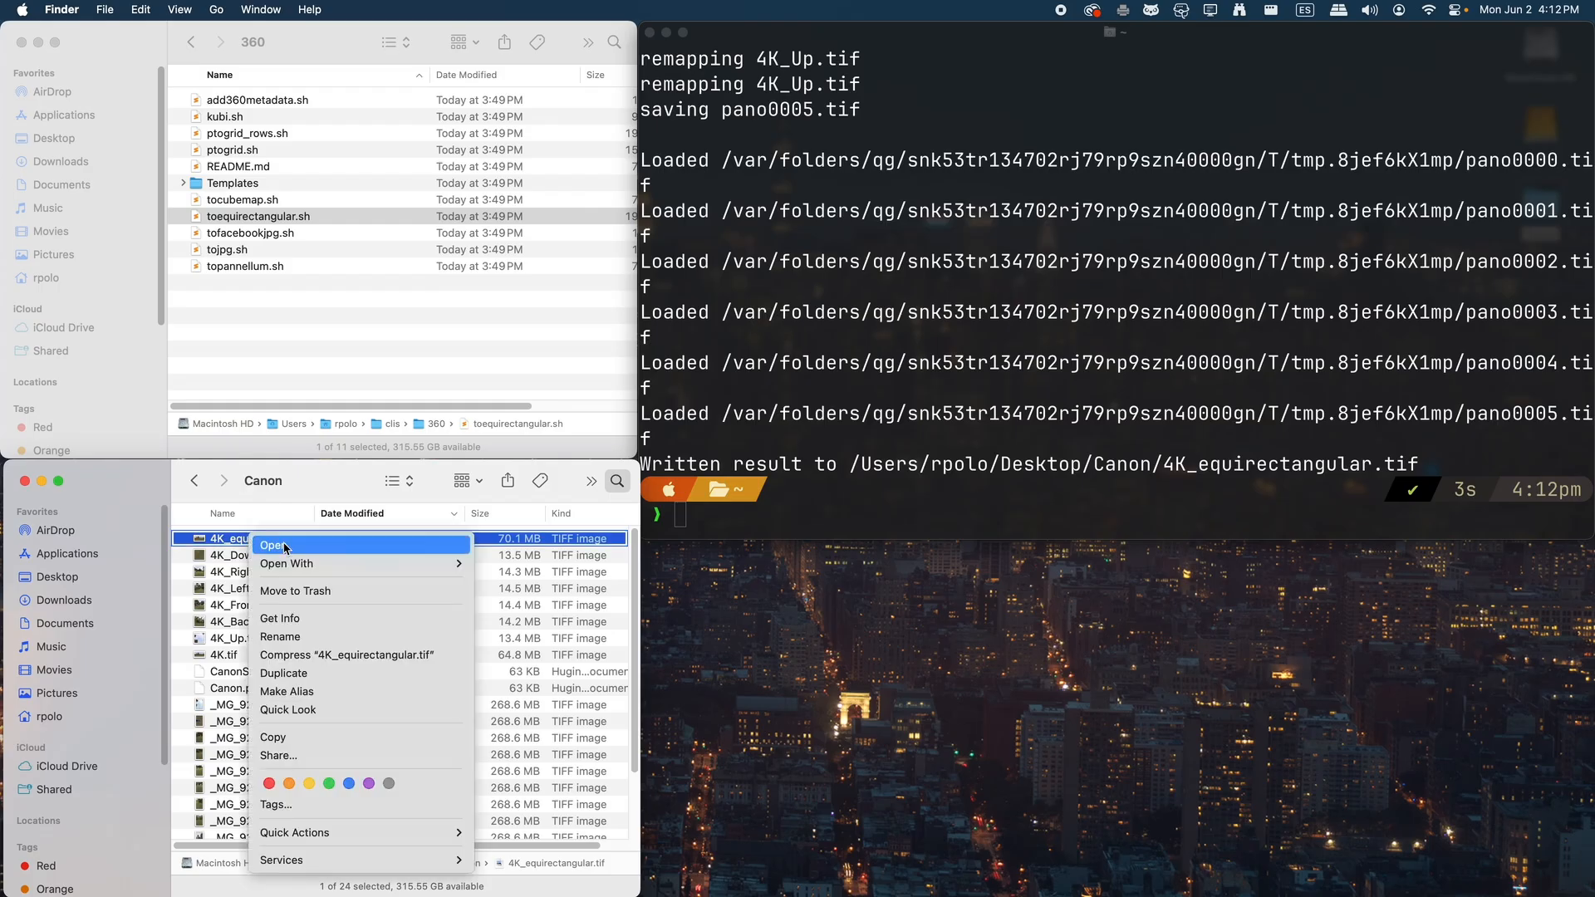
mouse_move(328, 565)
left_click(584, 616)
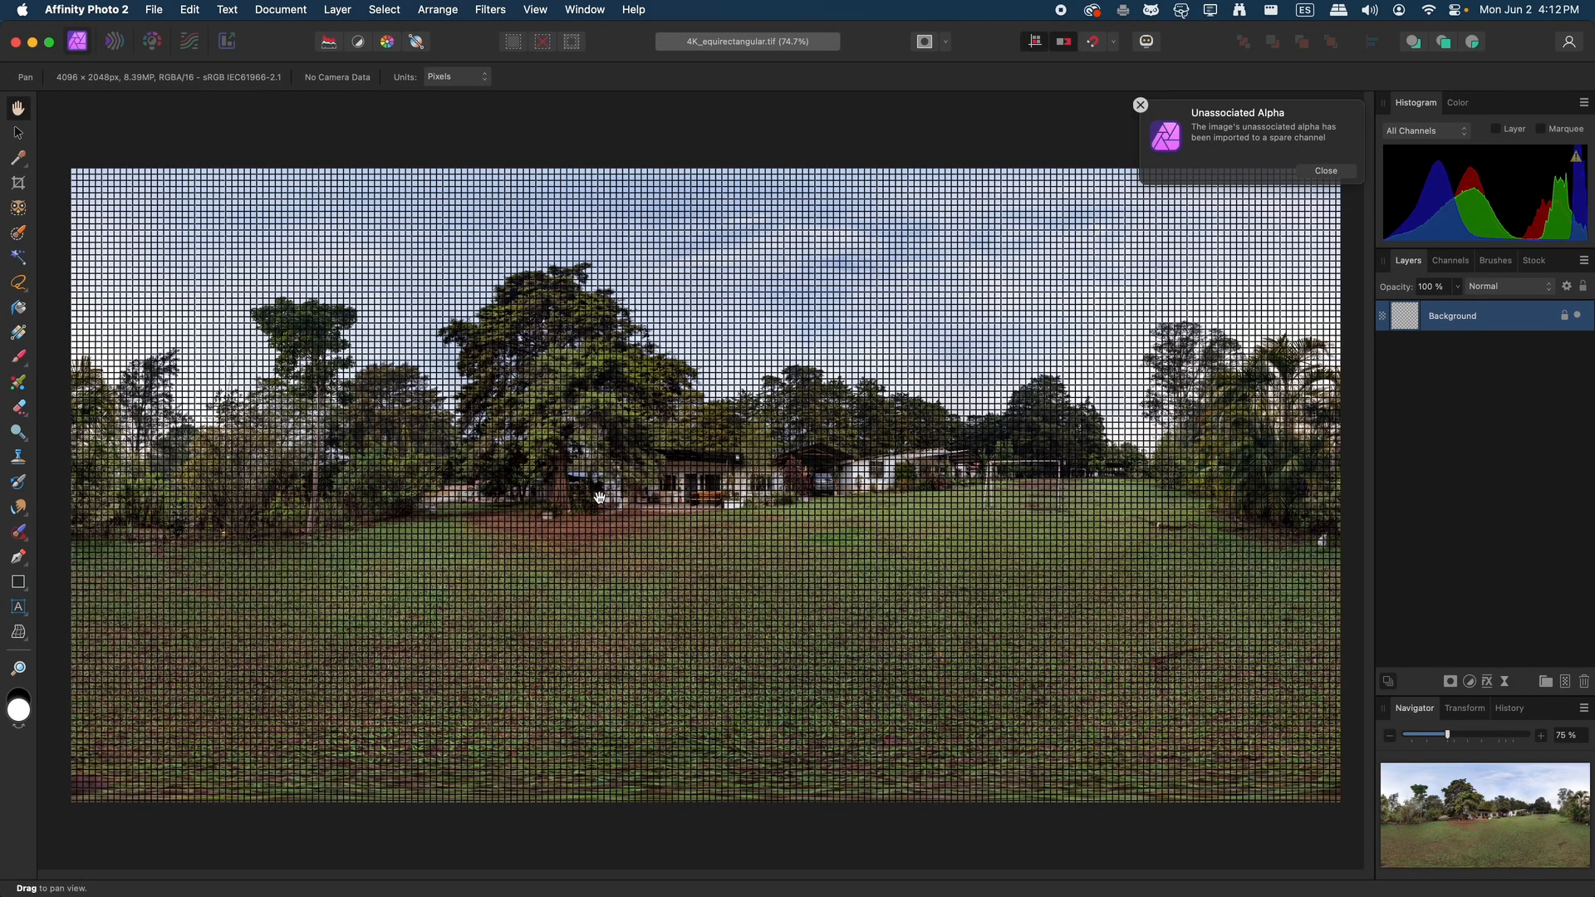
Apply the 360 grid preset to the panorama and set the first axis spacing to 2048 px
left_click(535, 11)
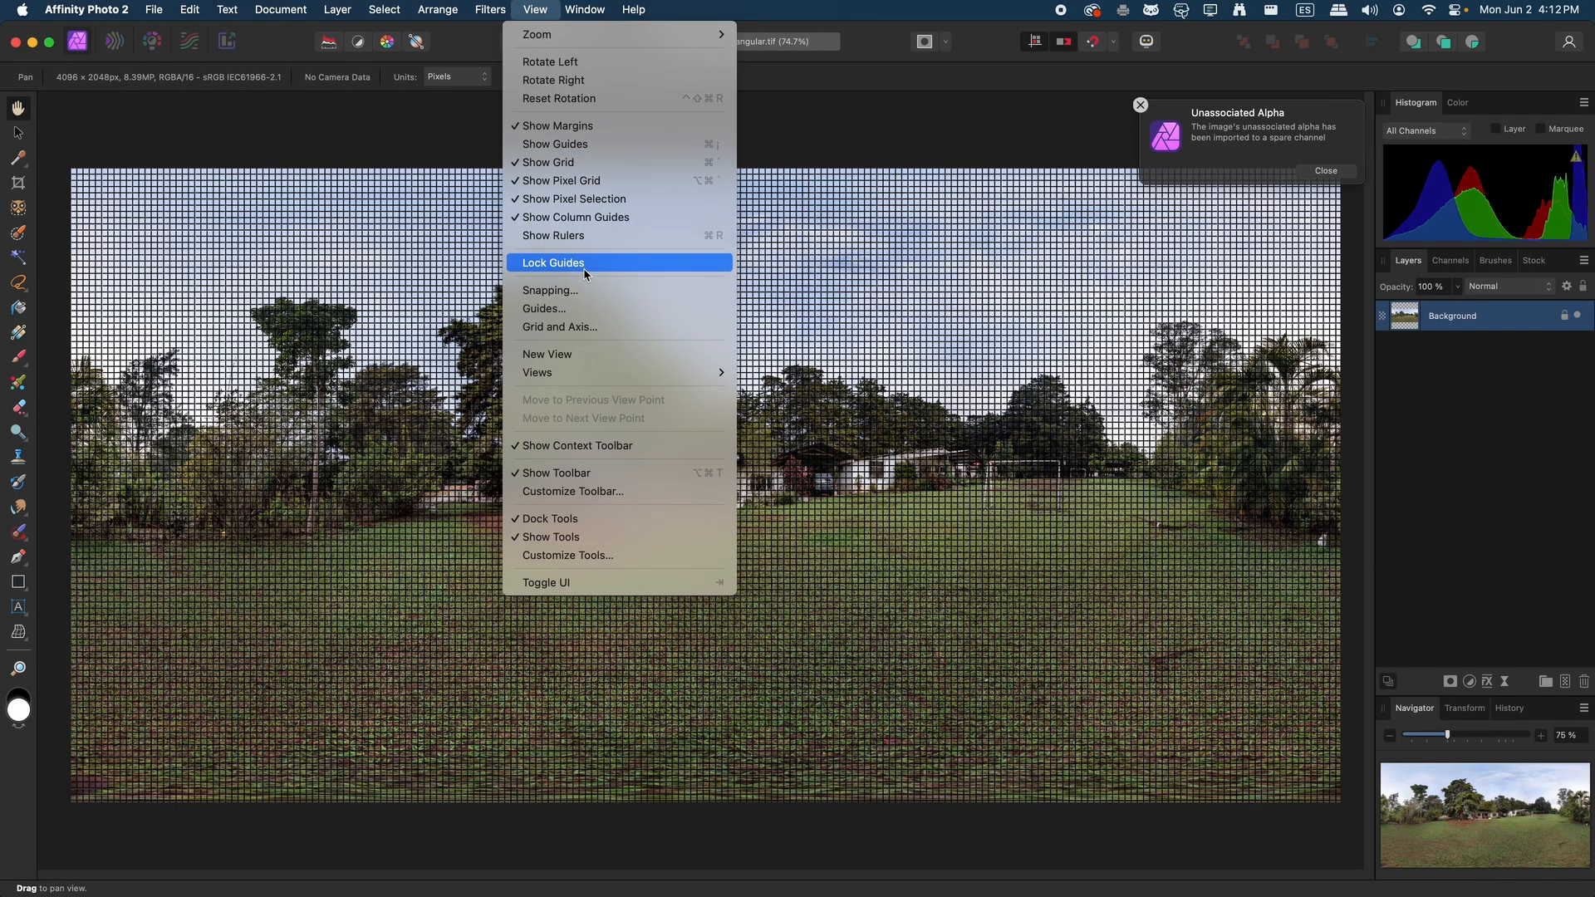
left_click(609, 334)
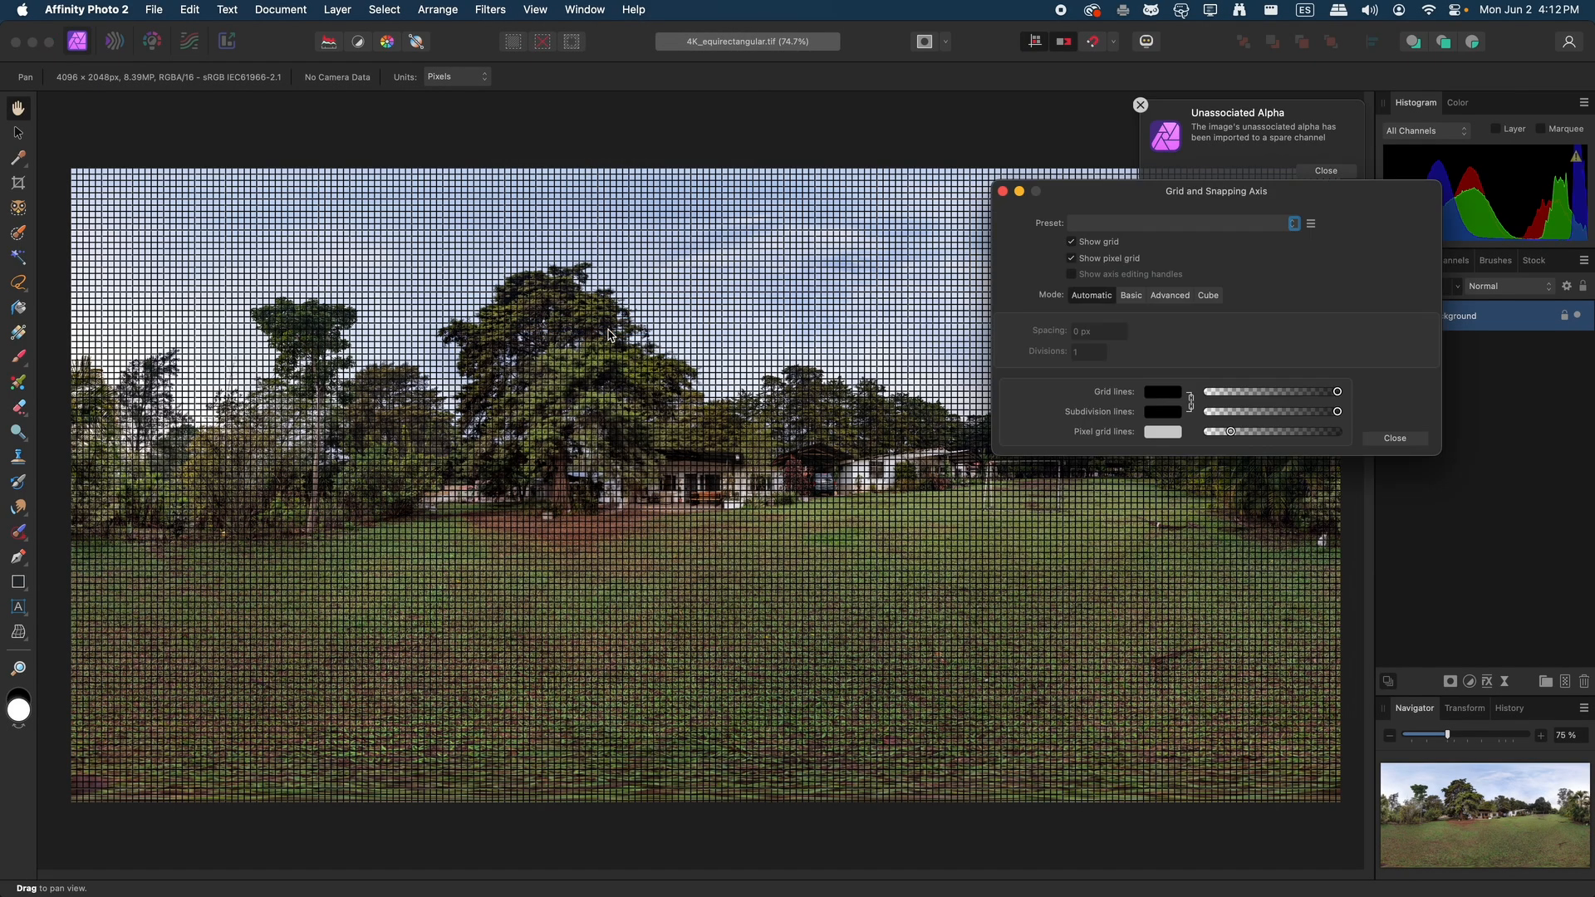
left_click(1144, 226)
left_click(1138, 232)
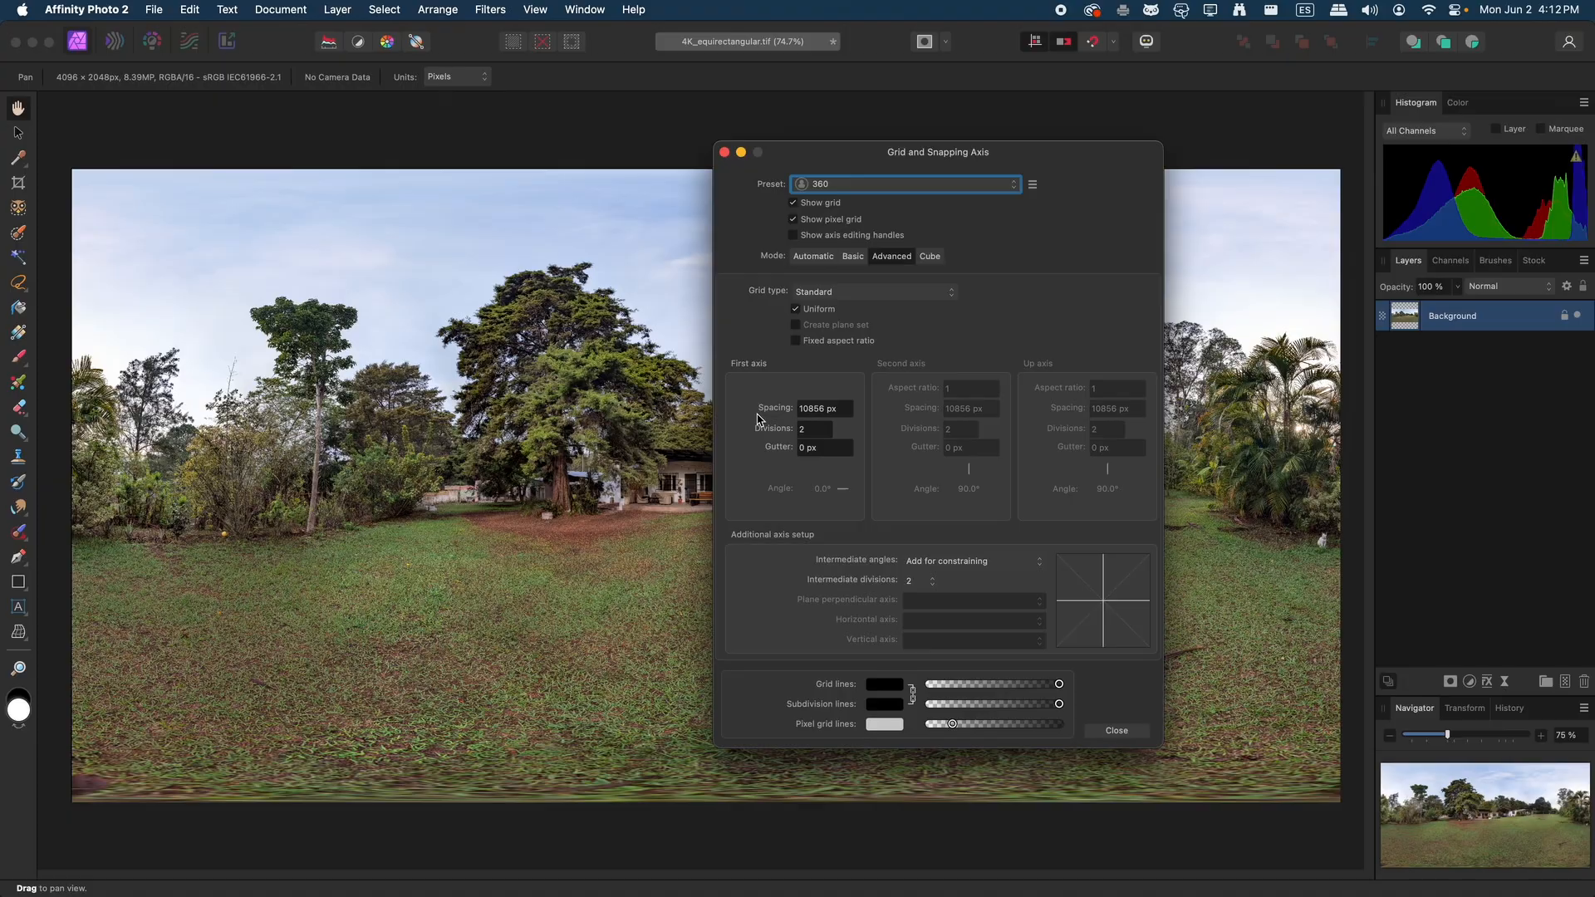
left_click(806, 406)
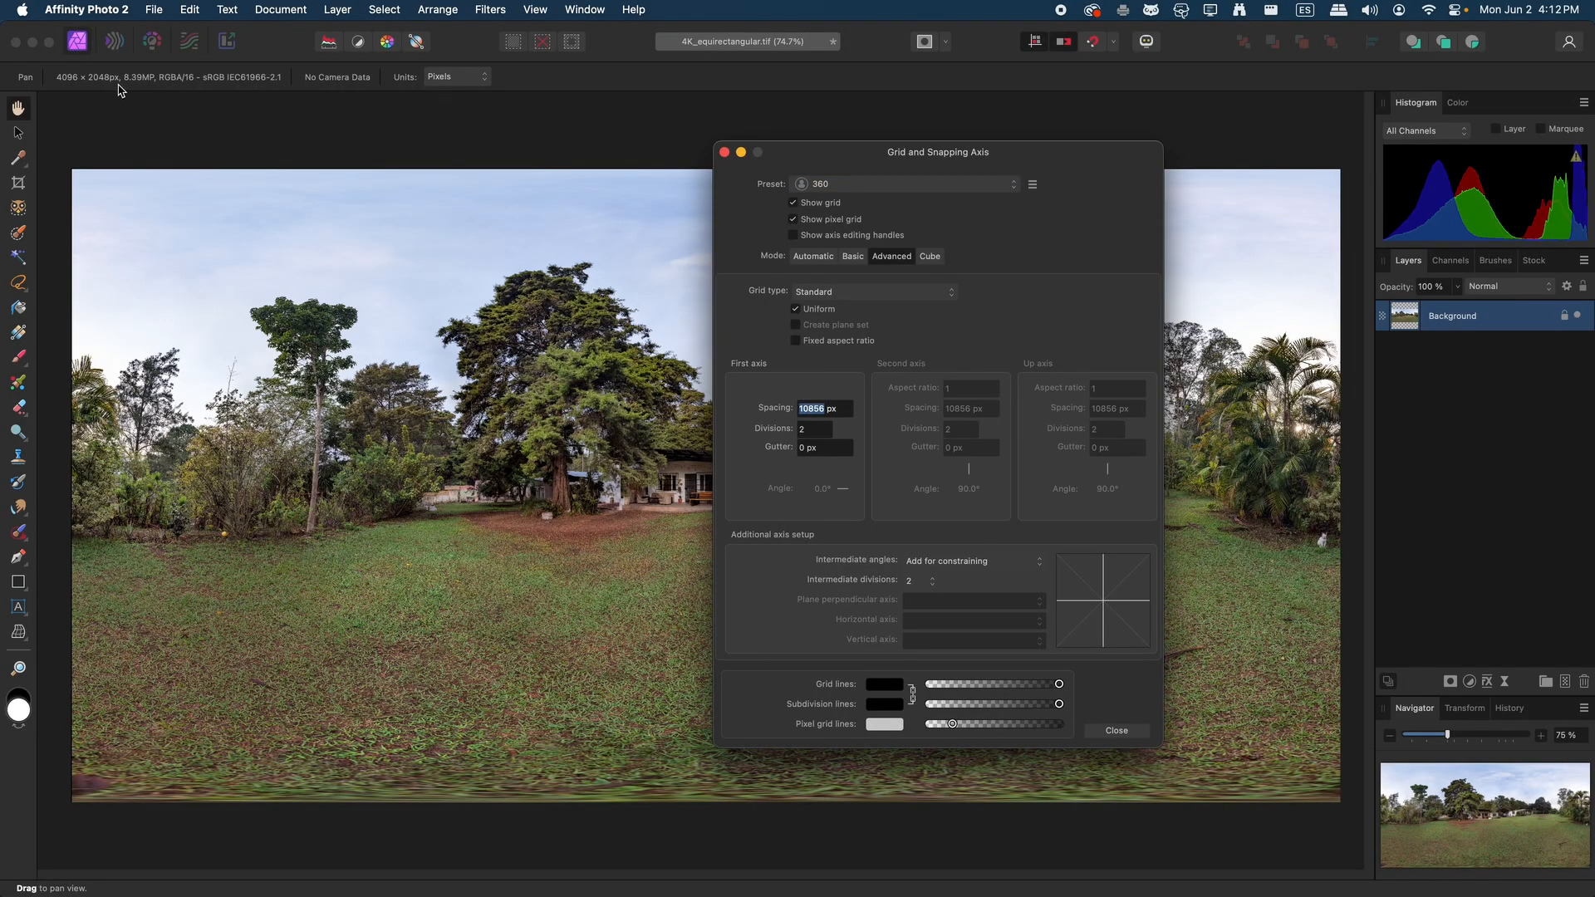
type("2048")
key("Tab")
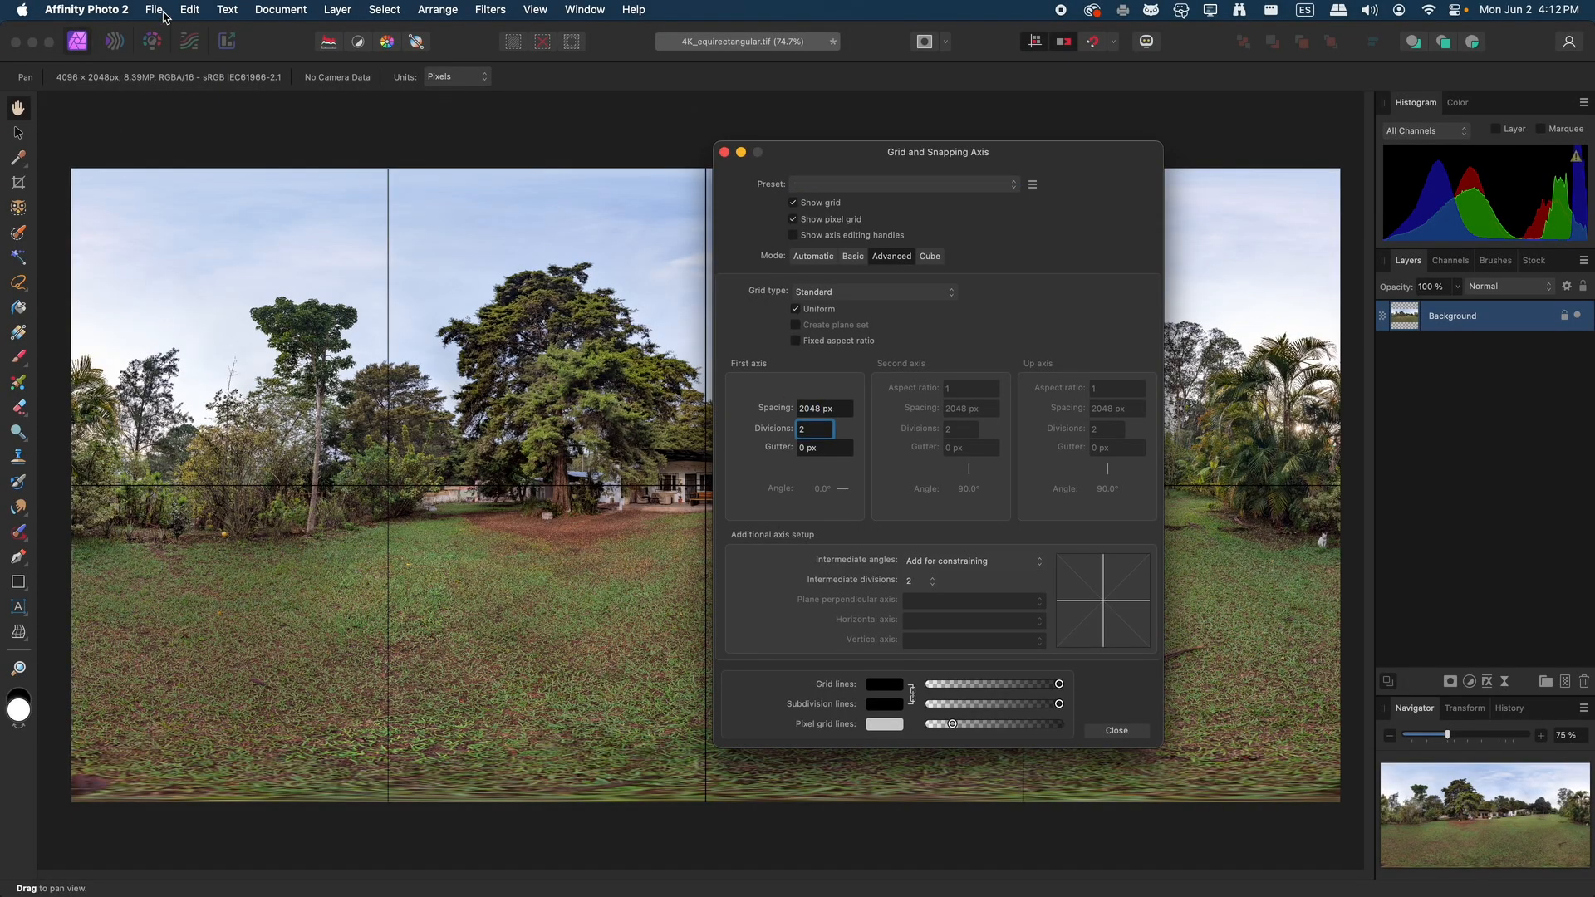
left_click(724, 152)
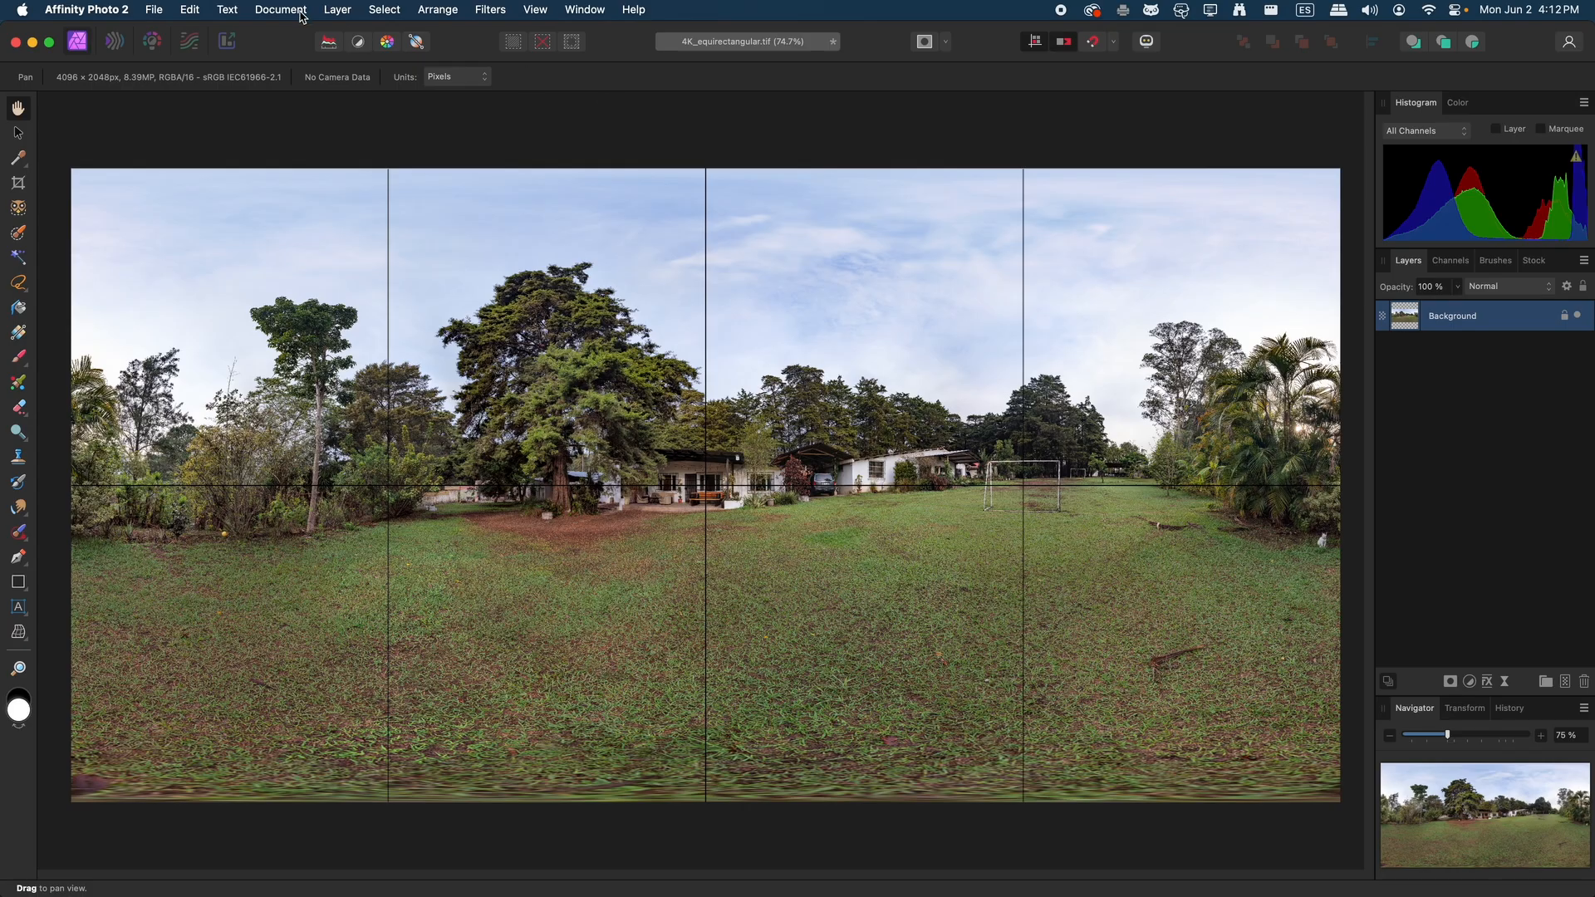
Apply a live equirectangular projection to the Background layer and turn the view to about 170° heading and 110° pitch
left_click(333, 10)
mouse_move(371, 355)
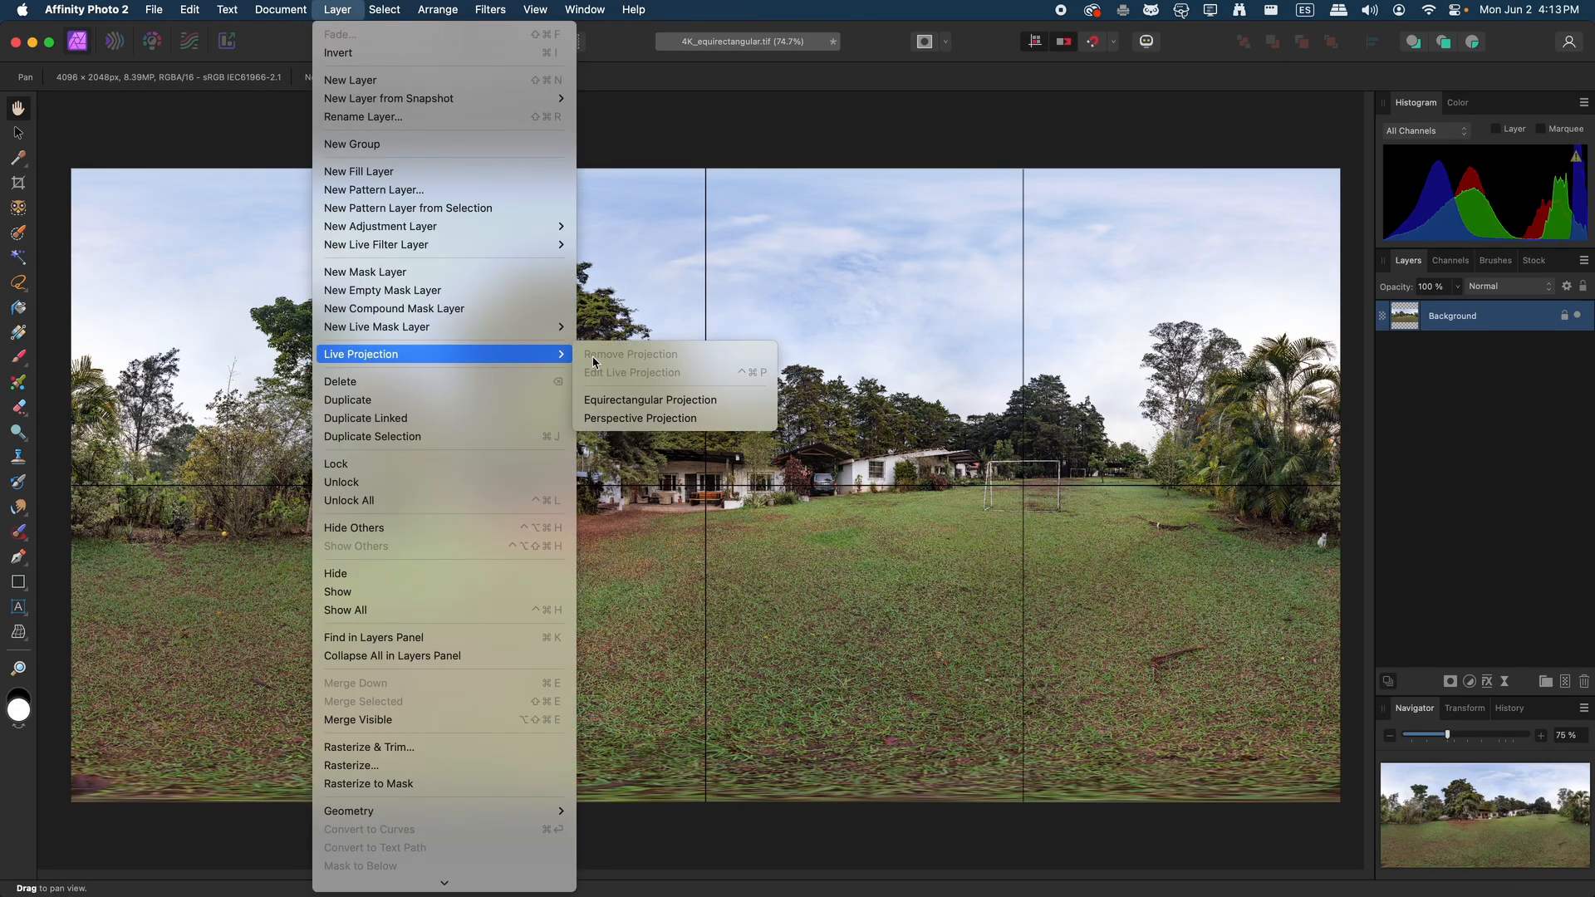
left_click(650, 400)
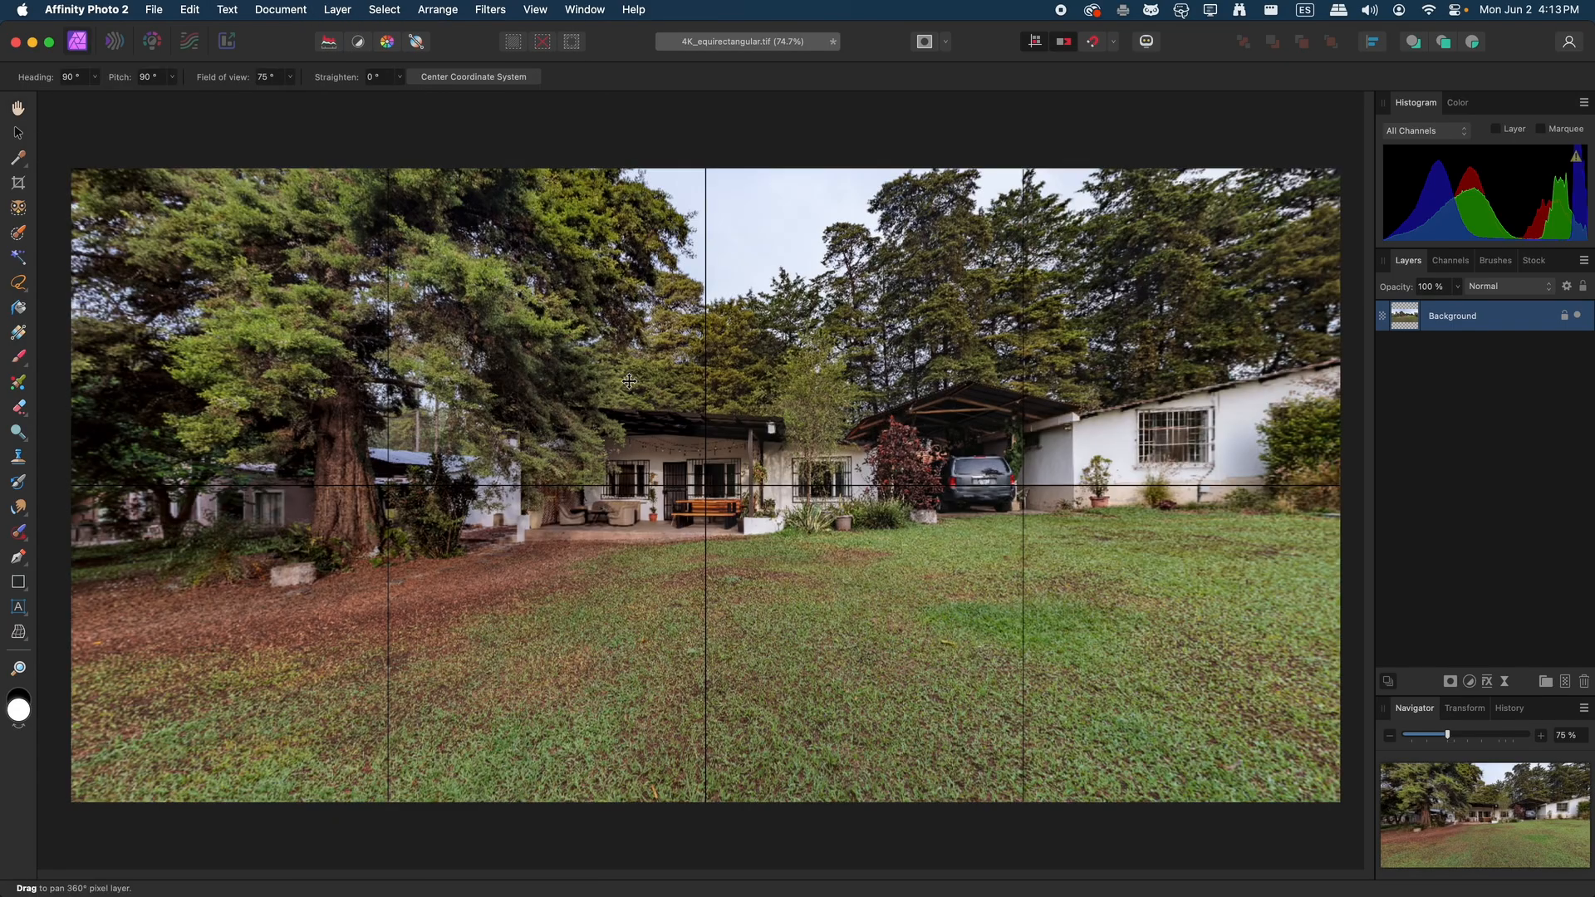
left_click_drag(435, 452, 668, 513)
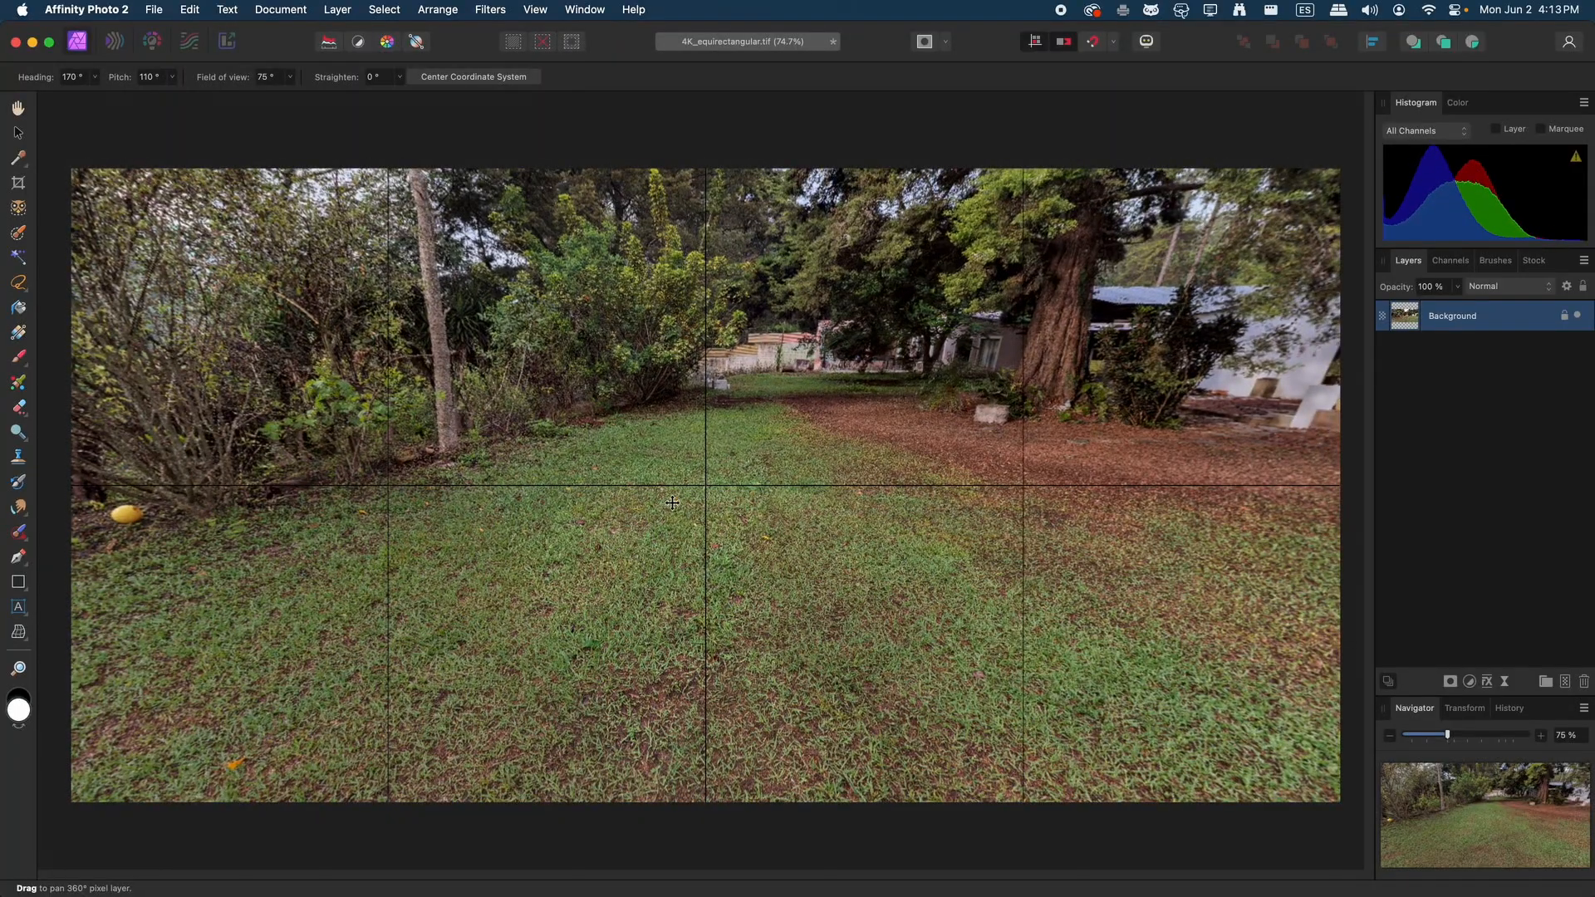
Retouch small spots on the grass near the view's centre with the Inpainting Brush at 50 px width
left_click(21, 535)
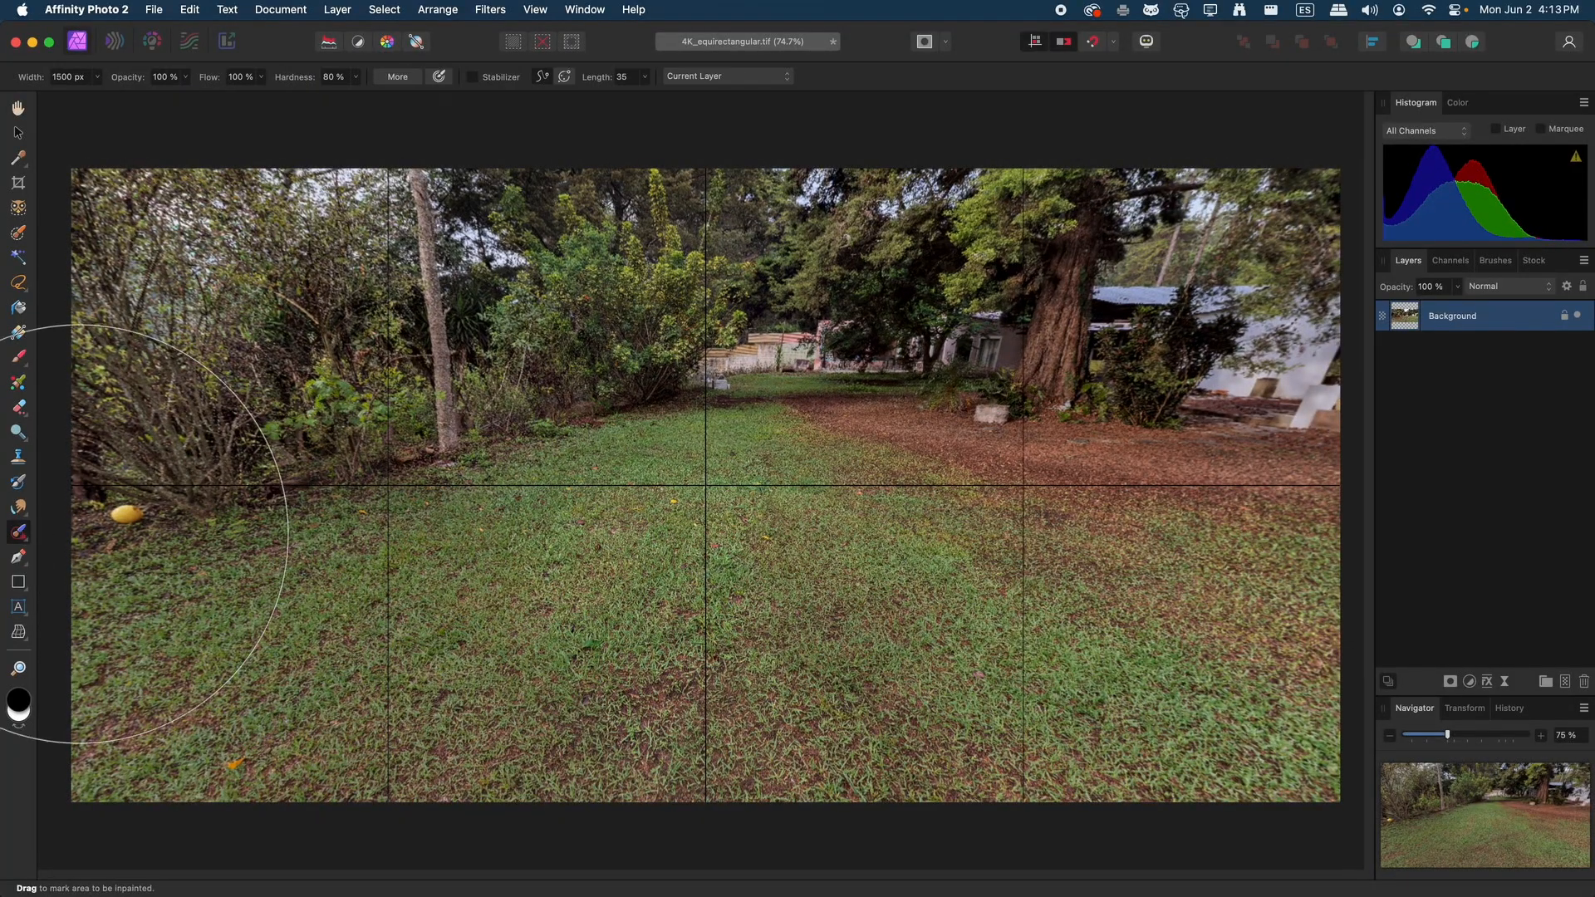
left_click(97, 76)
left_click_drag(38, 95, 71, 107)
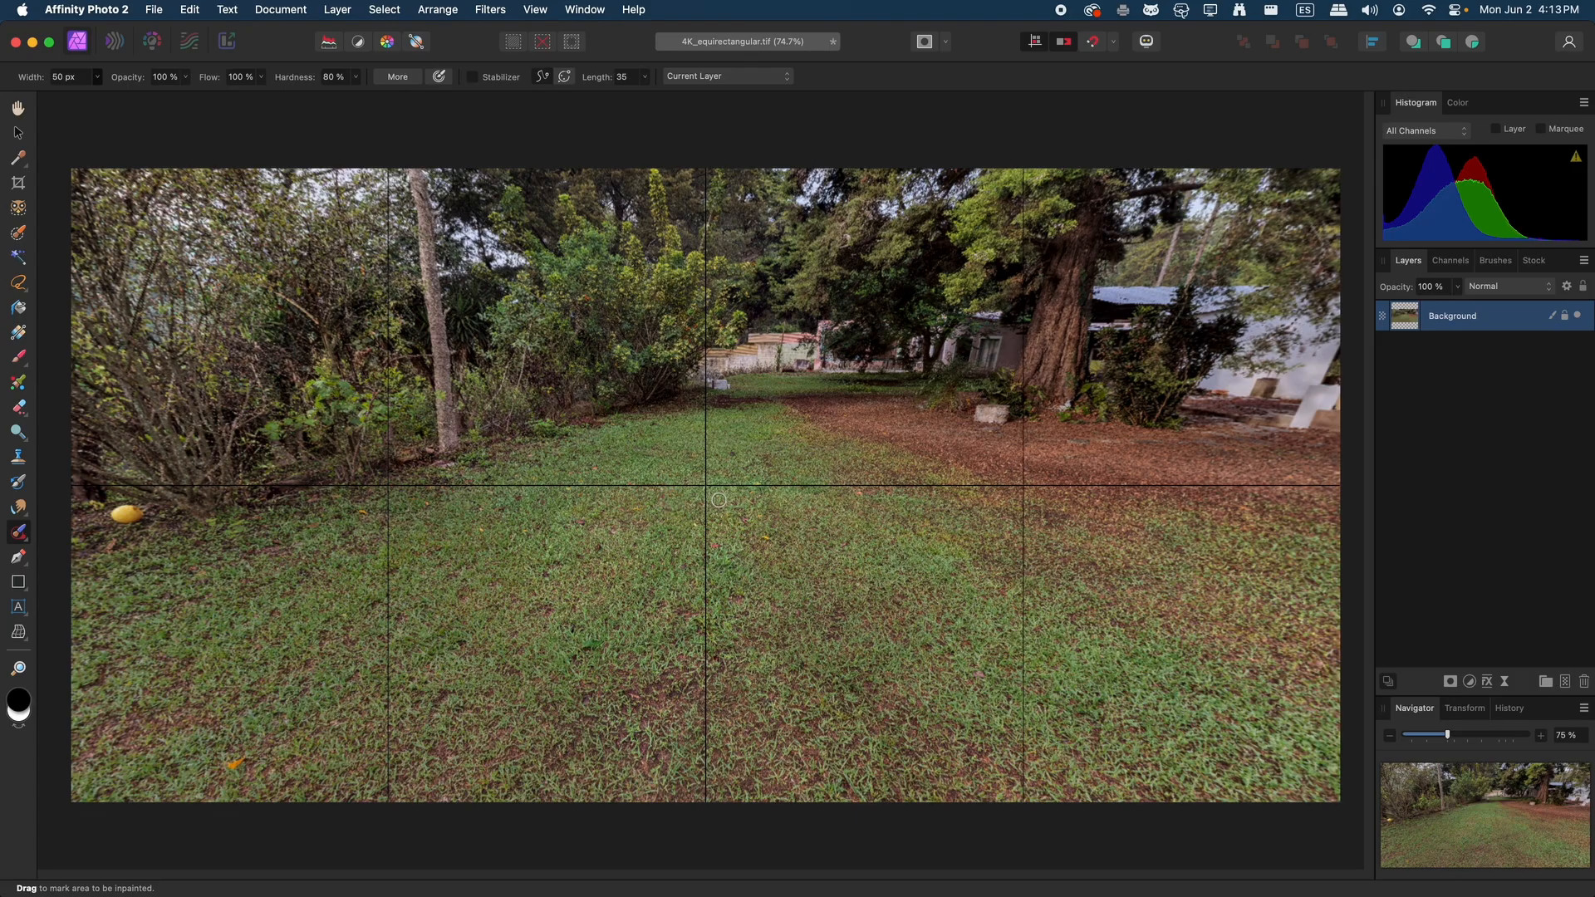
left_click(752, 480)
left_click(766, 539)
left_click(716, 555)
Remove the live projection from the Background layer after the grass retouching
left_click(295, 6)
mouse_move(337, 9)
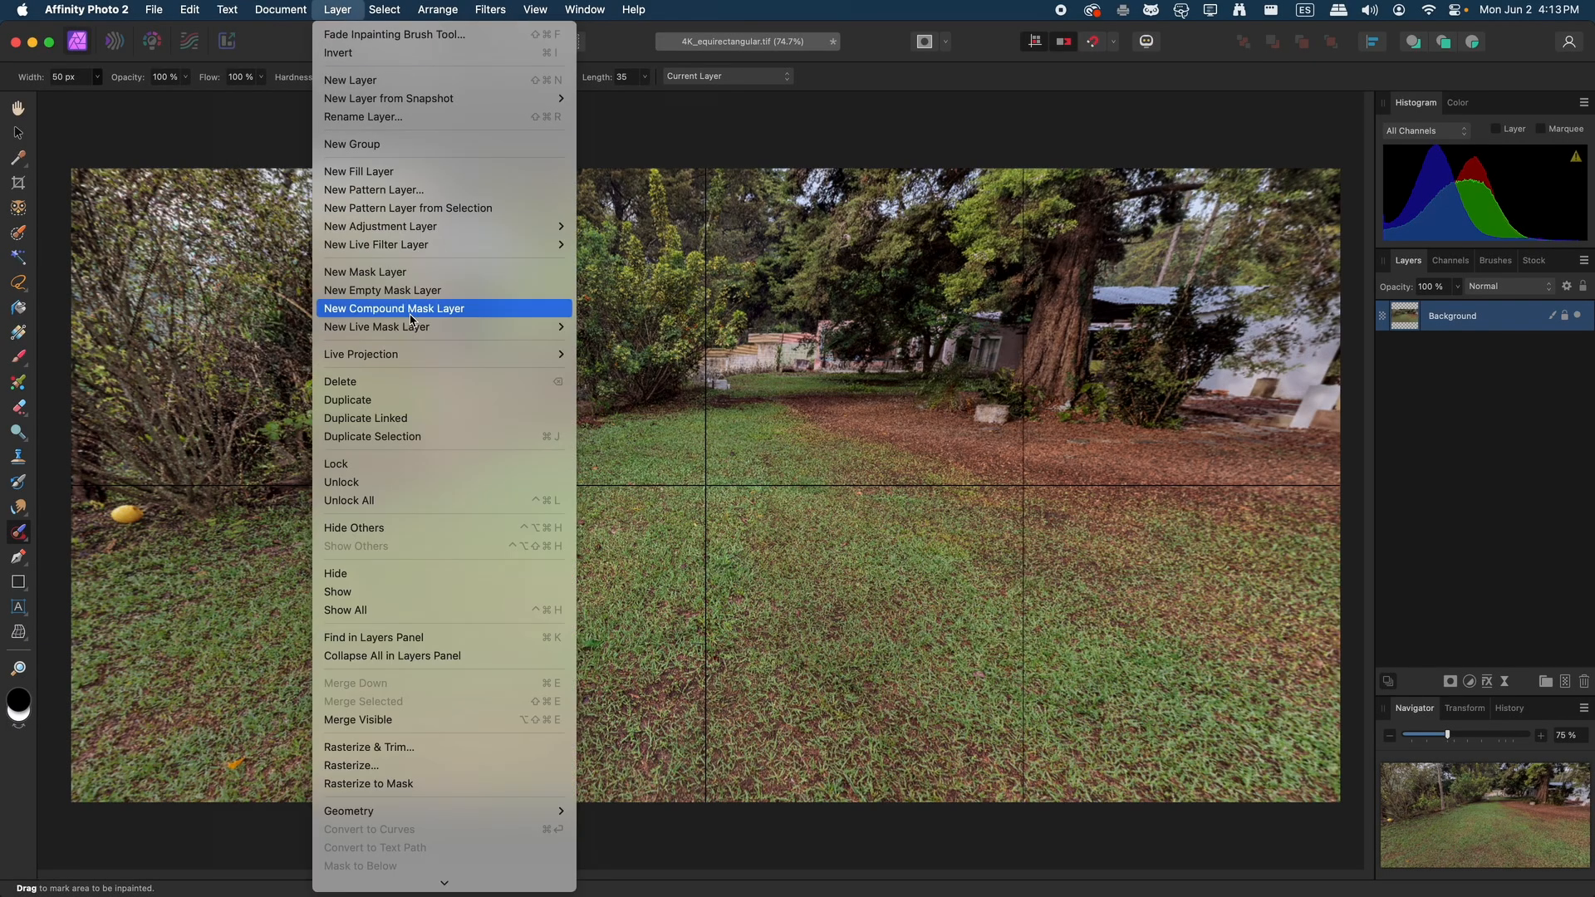
mouse_move(411, 354)
left_click(686, 357)
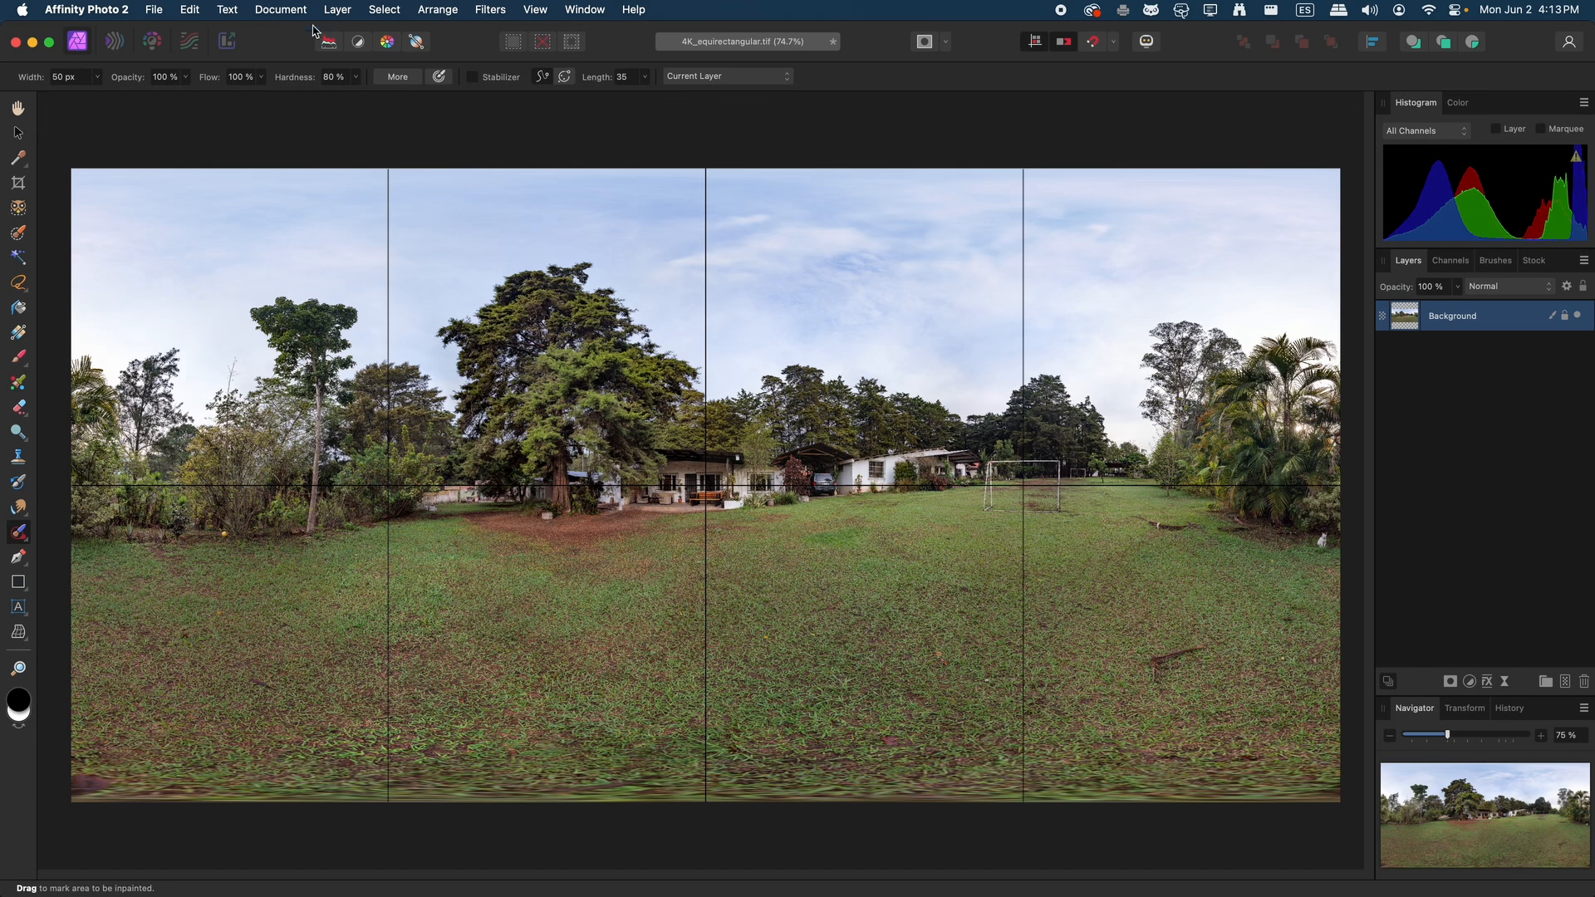
Reapply the live equirectangular projection, turn the heading toward the football goal and center the coordinate system there
left_click(279, 10)
mouse_move(338, 9)
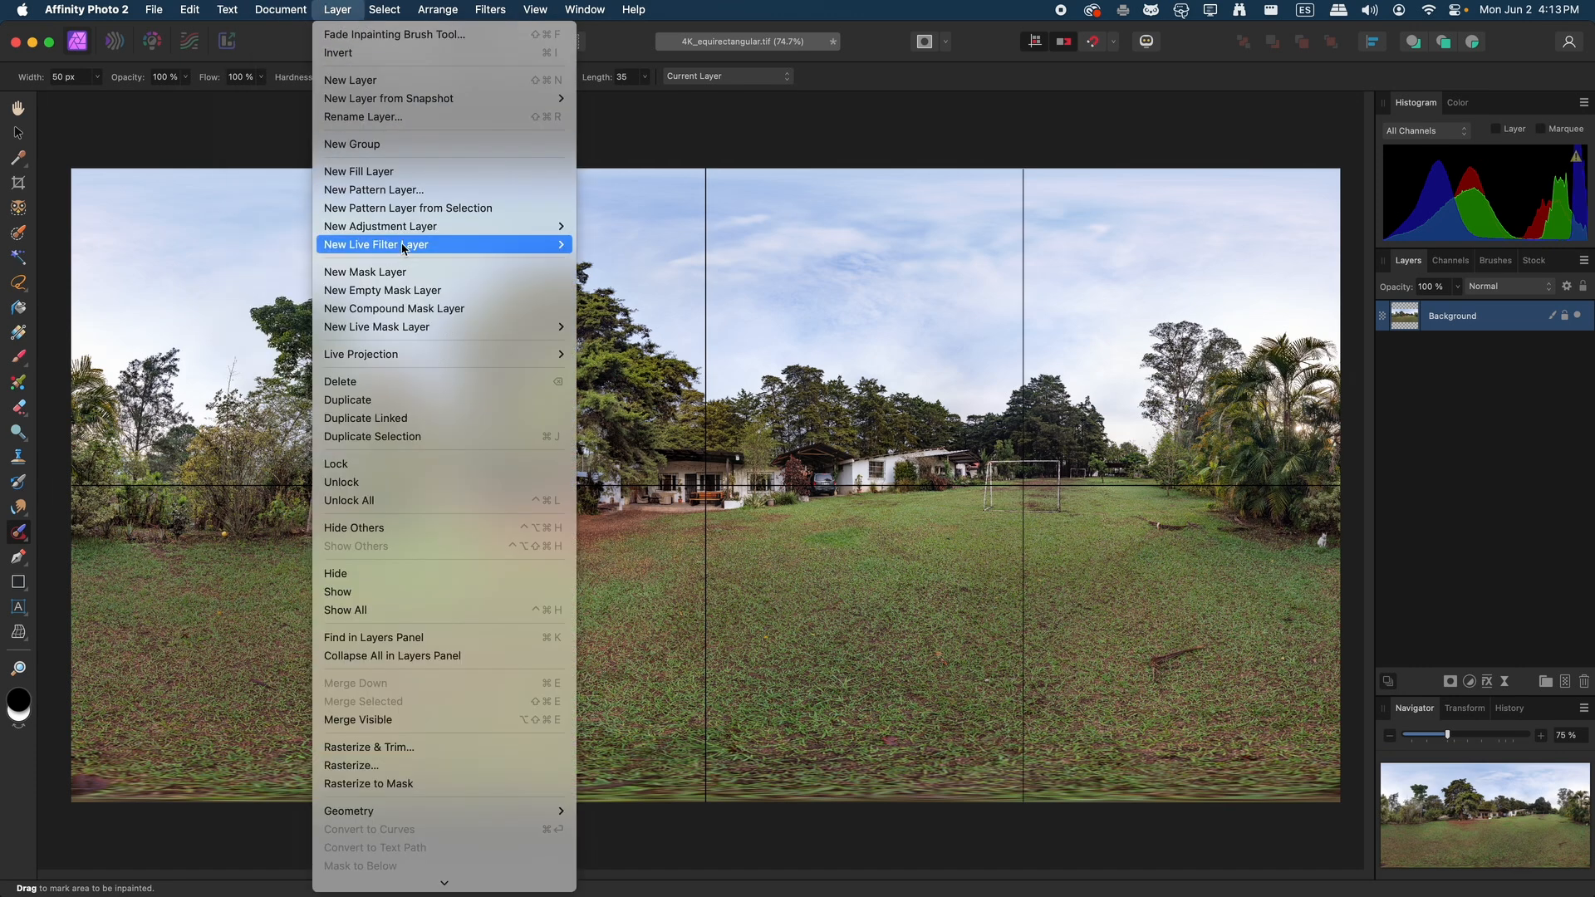
mouse_move(470, 356)
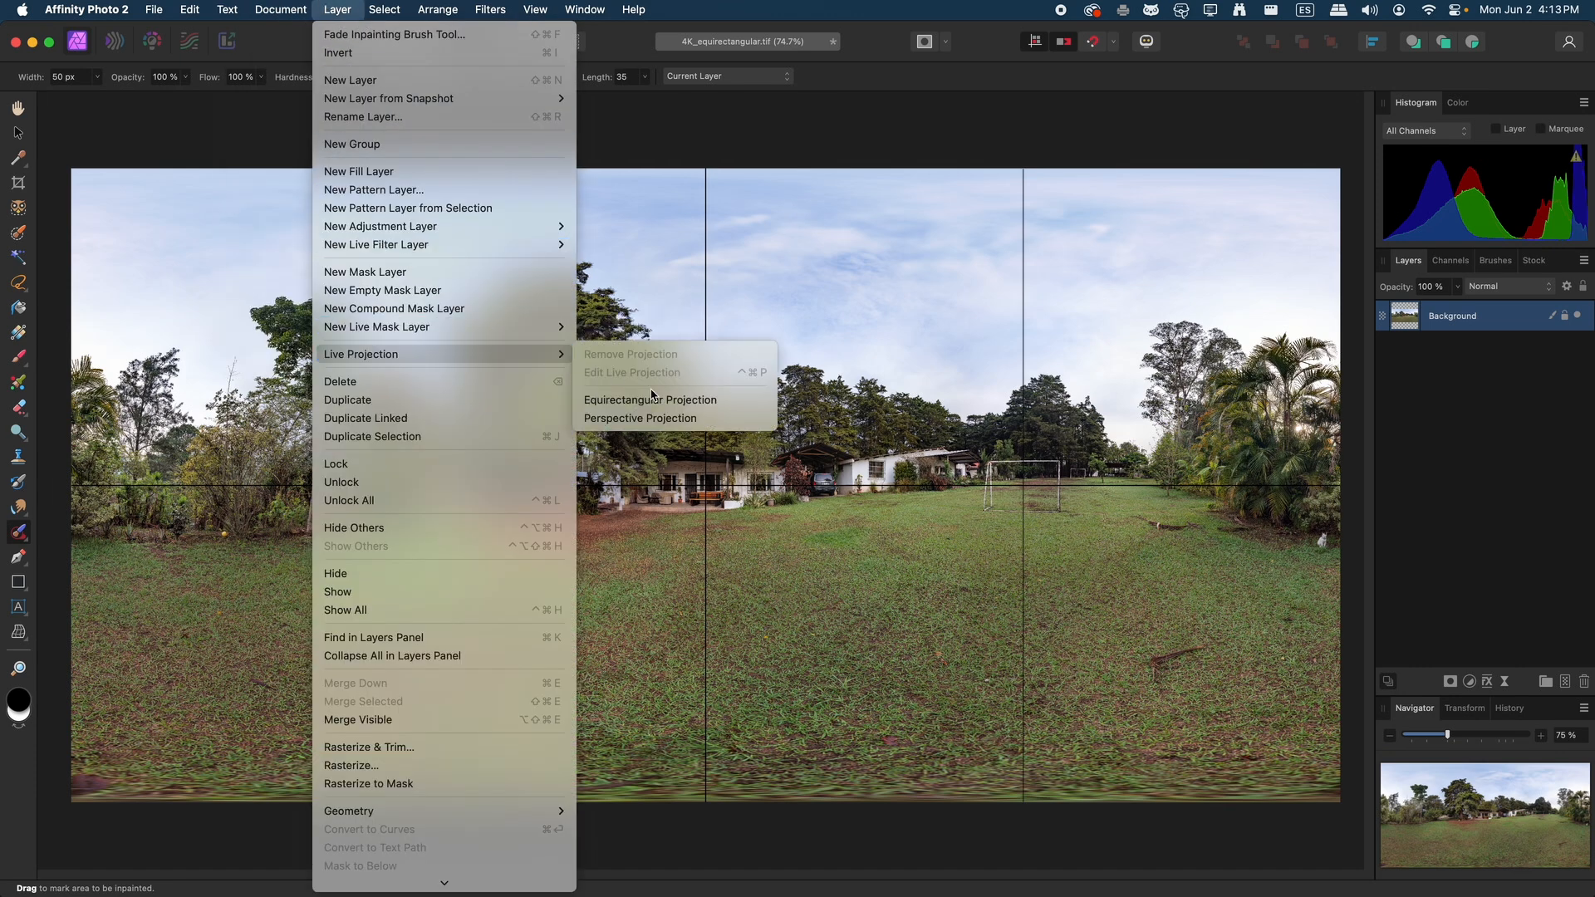
left_click(652, 399)
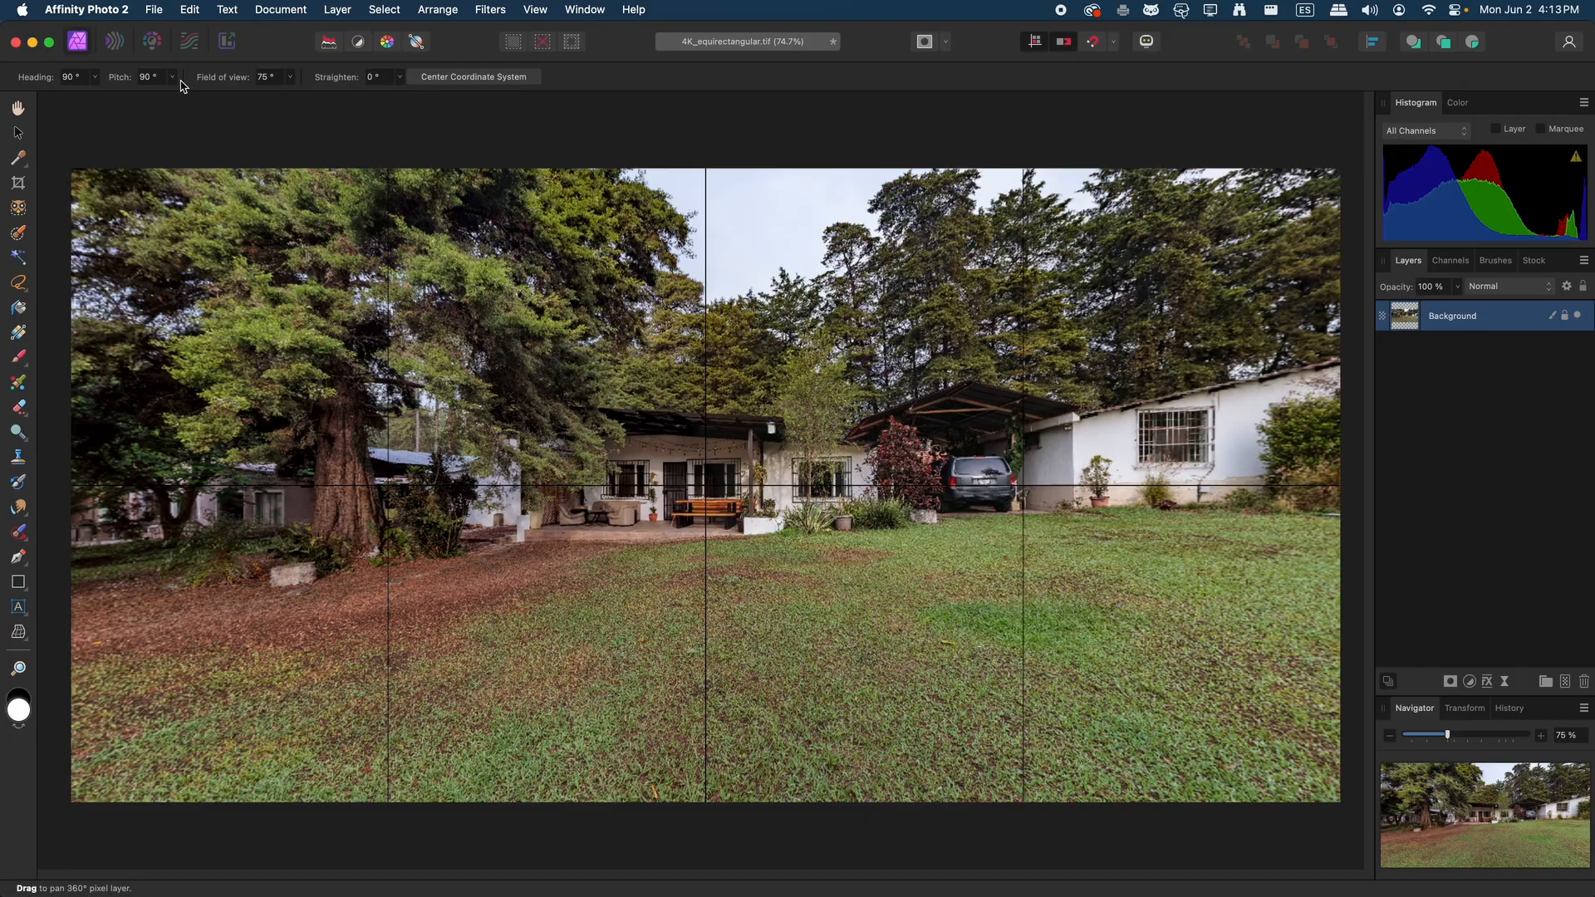
left_click(94, 77)
left_click_drag(93, 96, 59, 112)
left_click(491, 80)
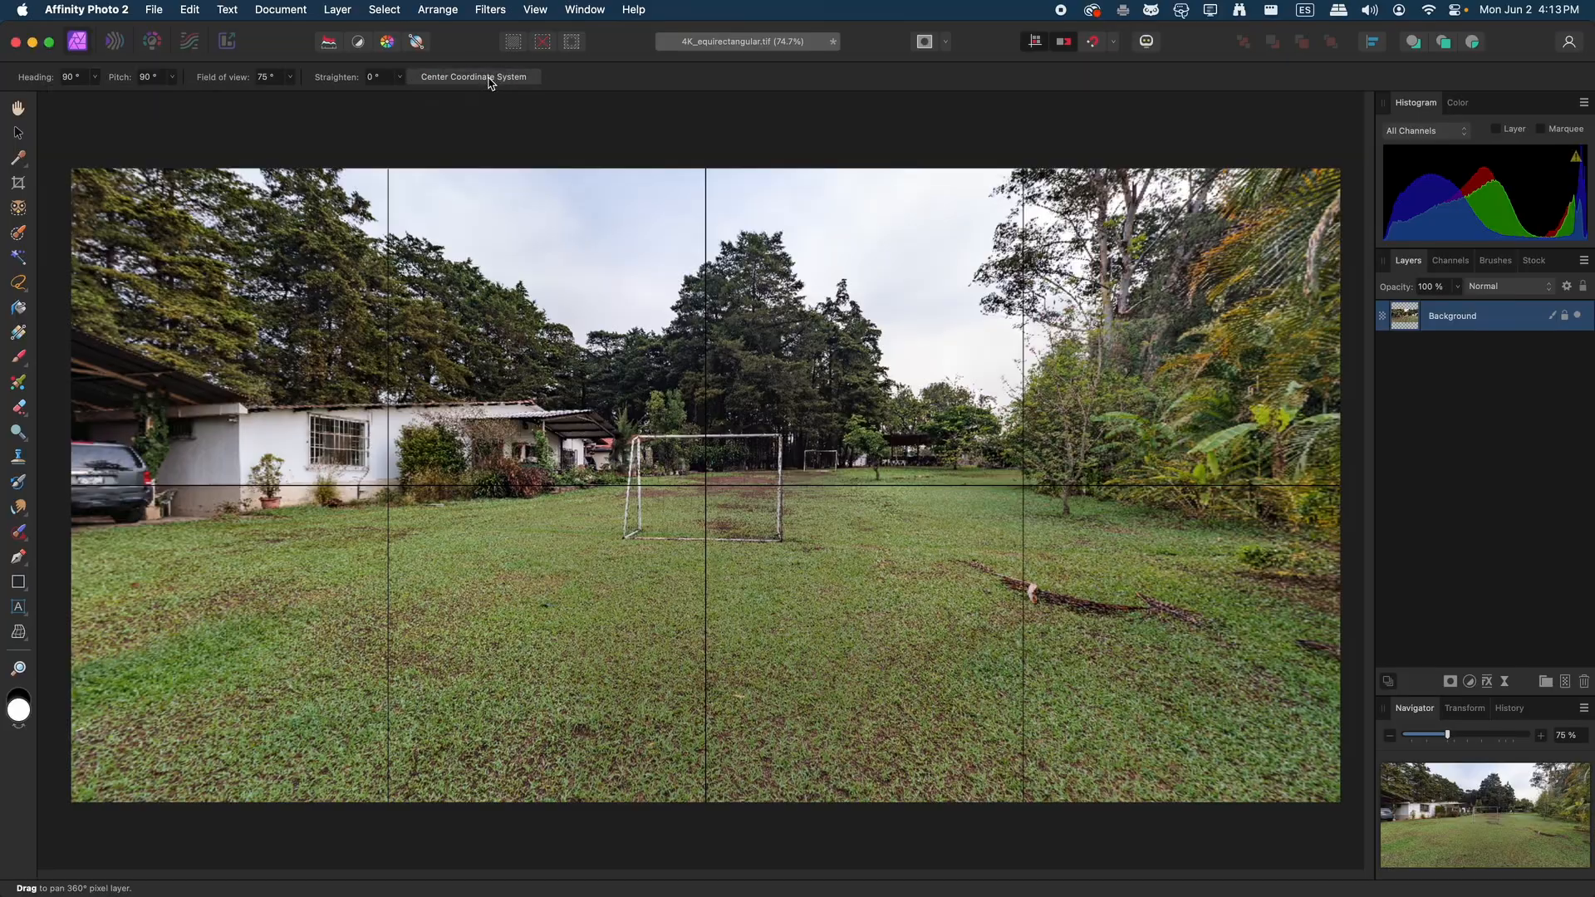
Remove the live projection to return the recentred panorama to its flat equirectangular view
left_click(291, 11)
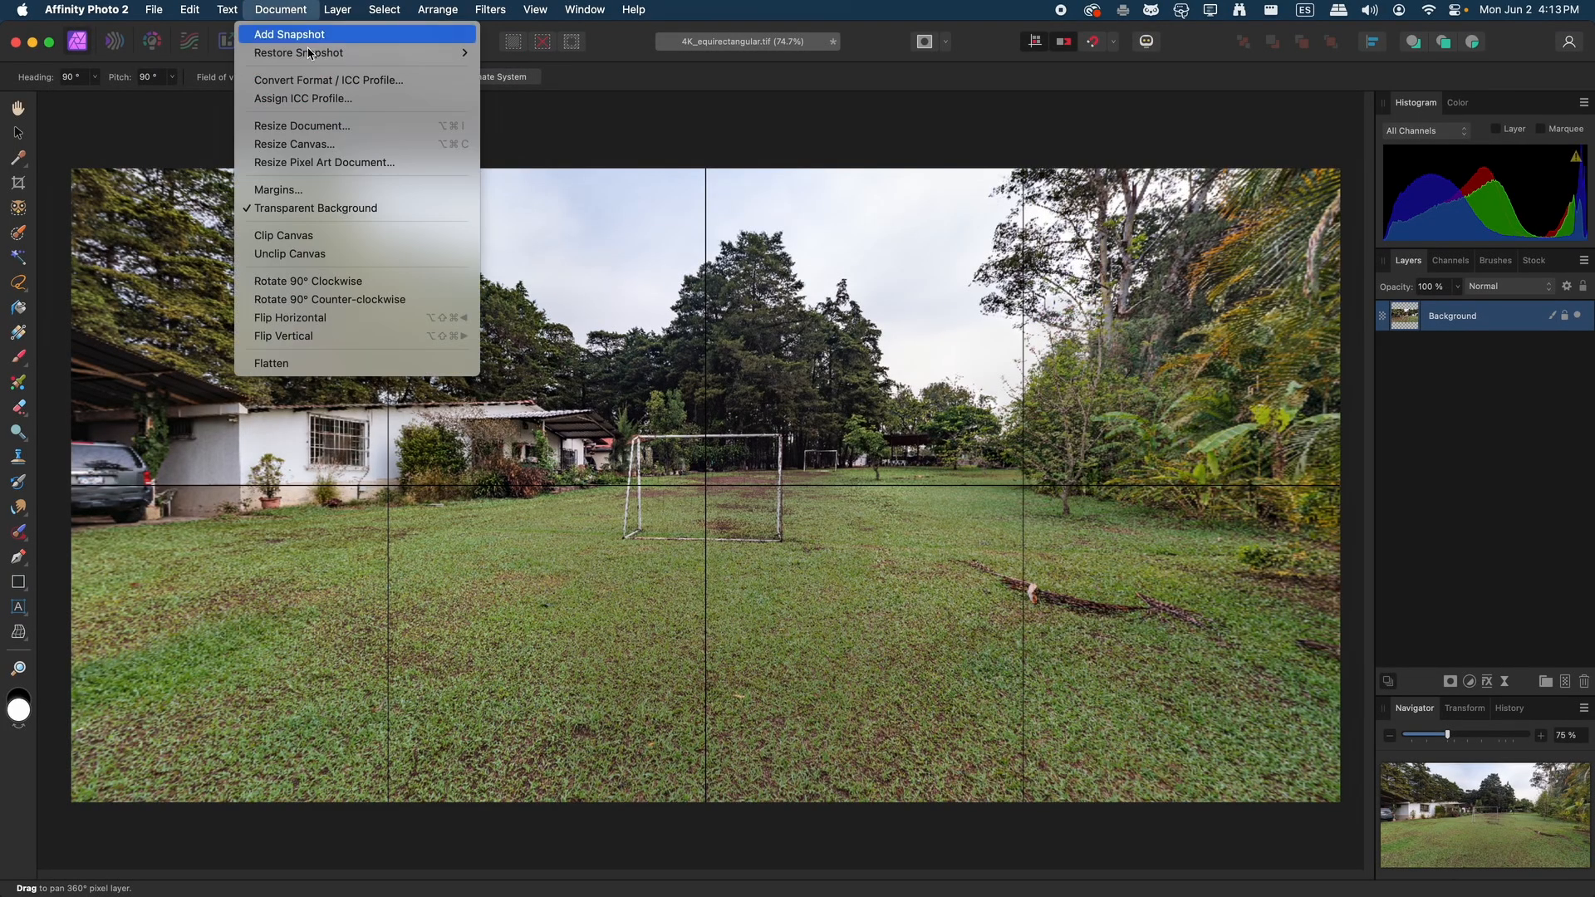
mouse_move(496, 356)
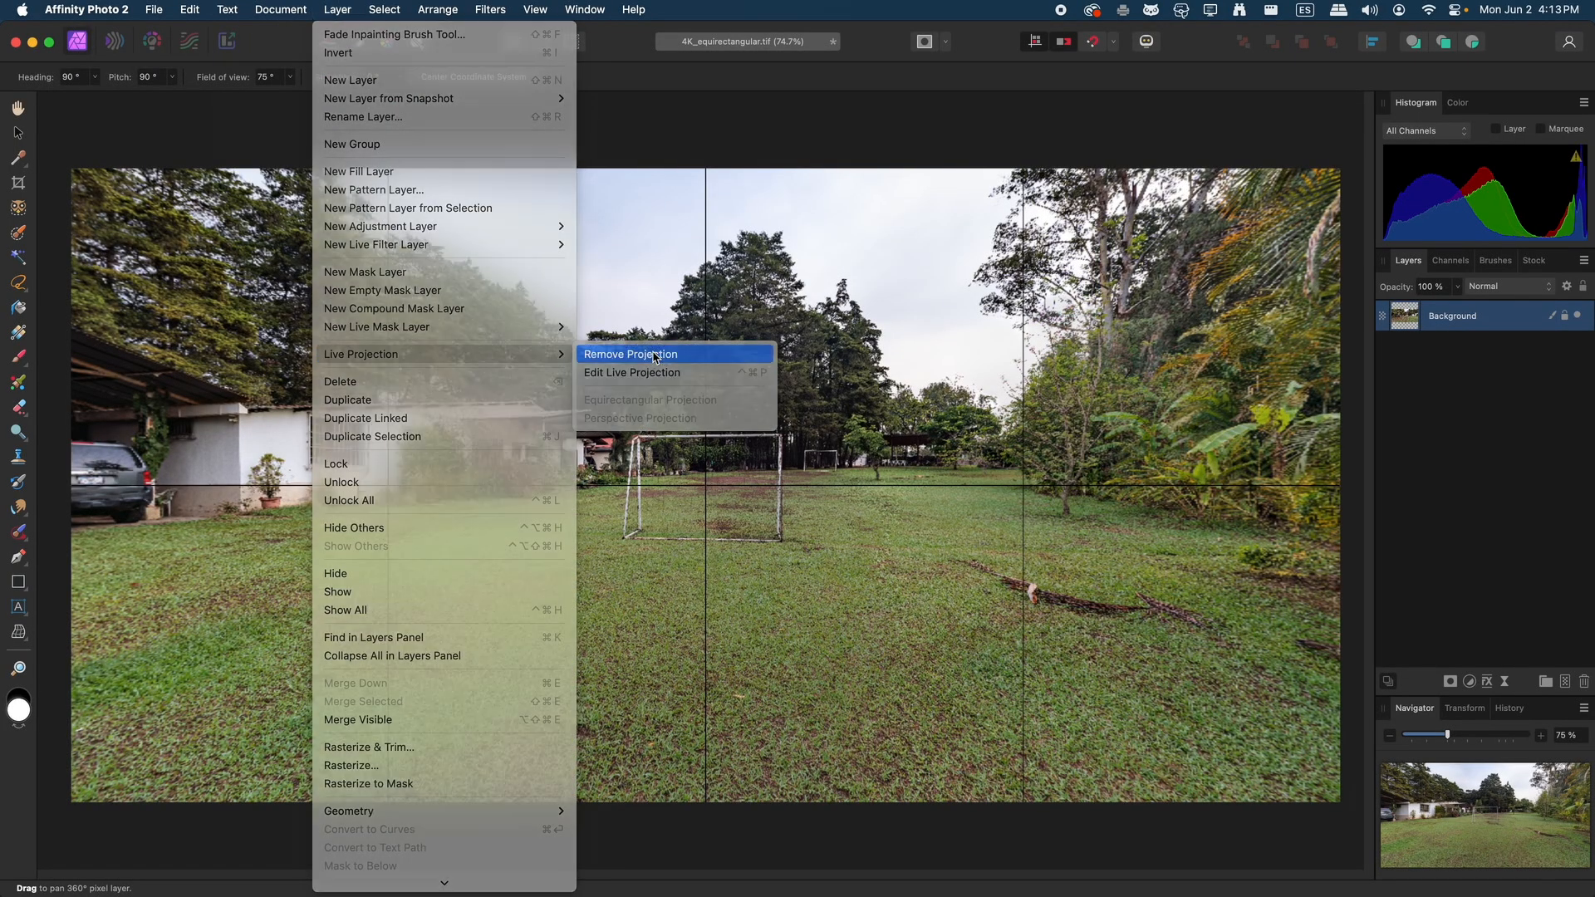
left_click(652, 354)
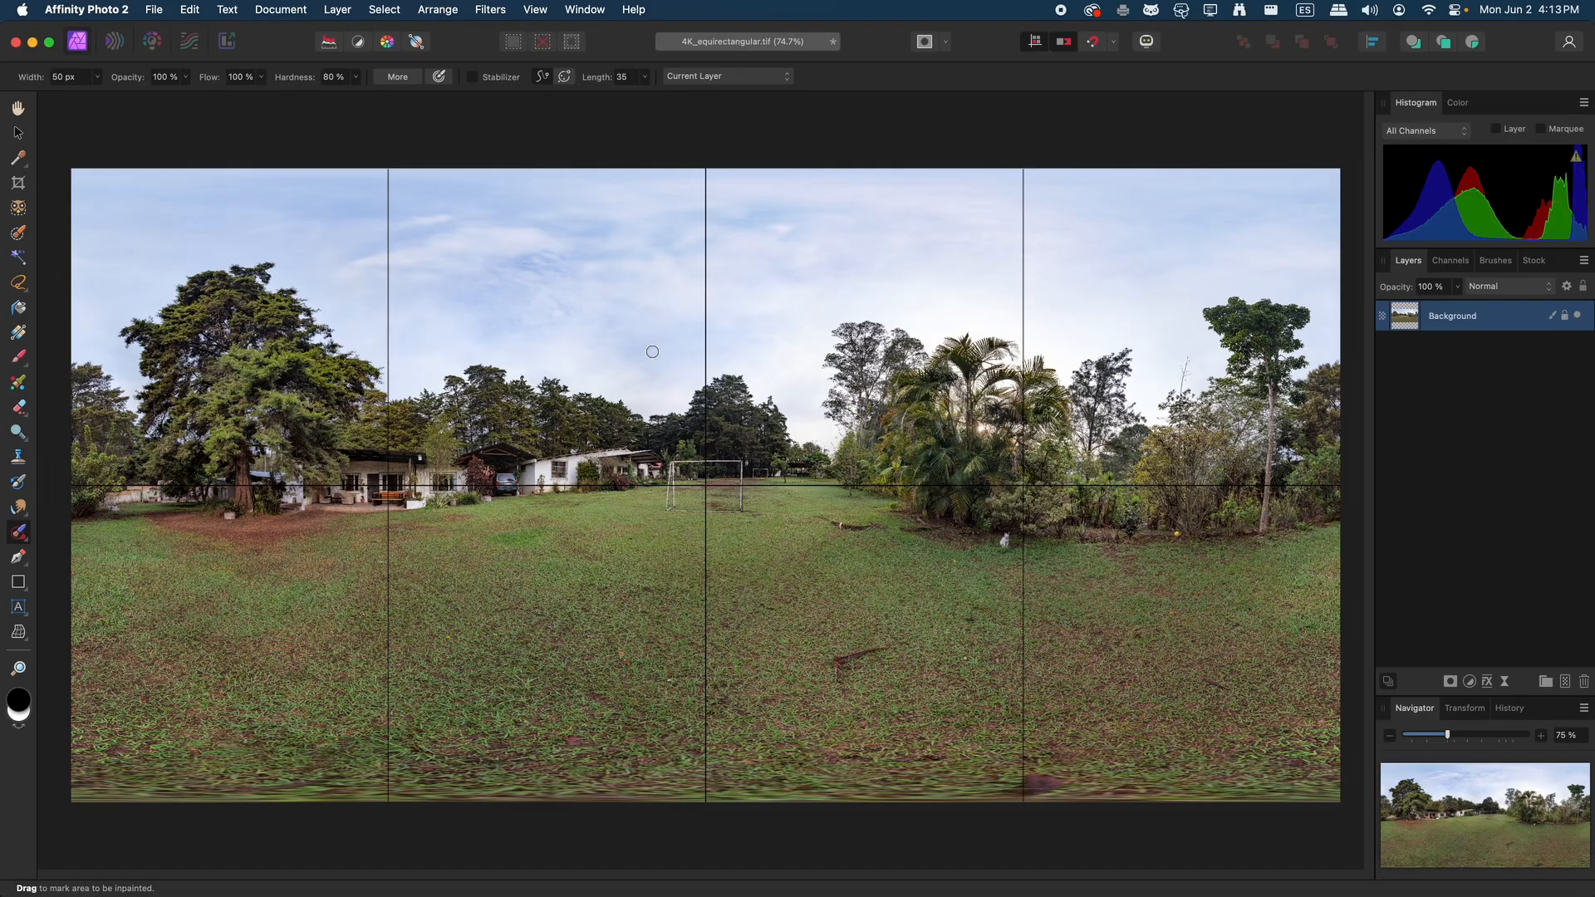
Save 4K_equirectangular.tif with layers, close it and quit Affinity Photo 2
key("super+s")
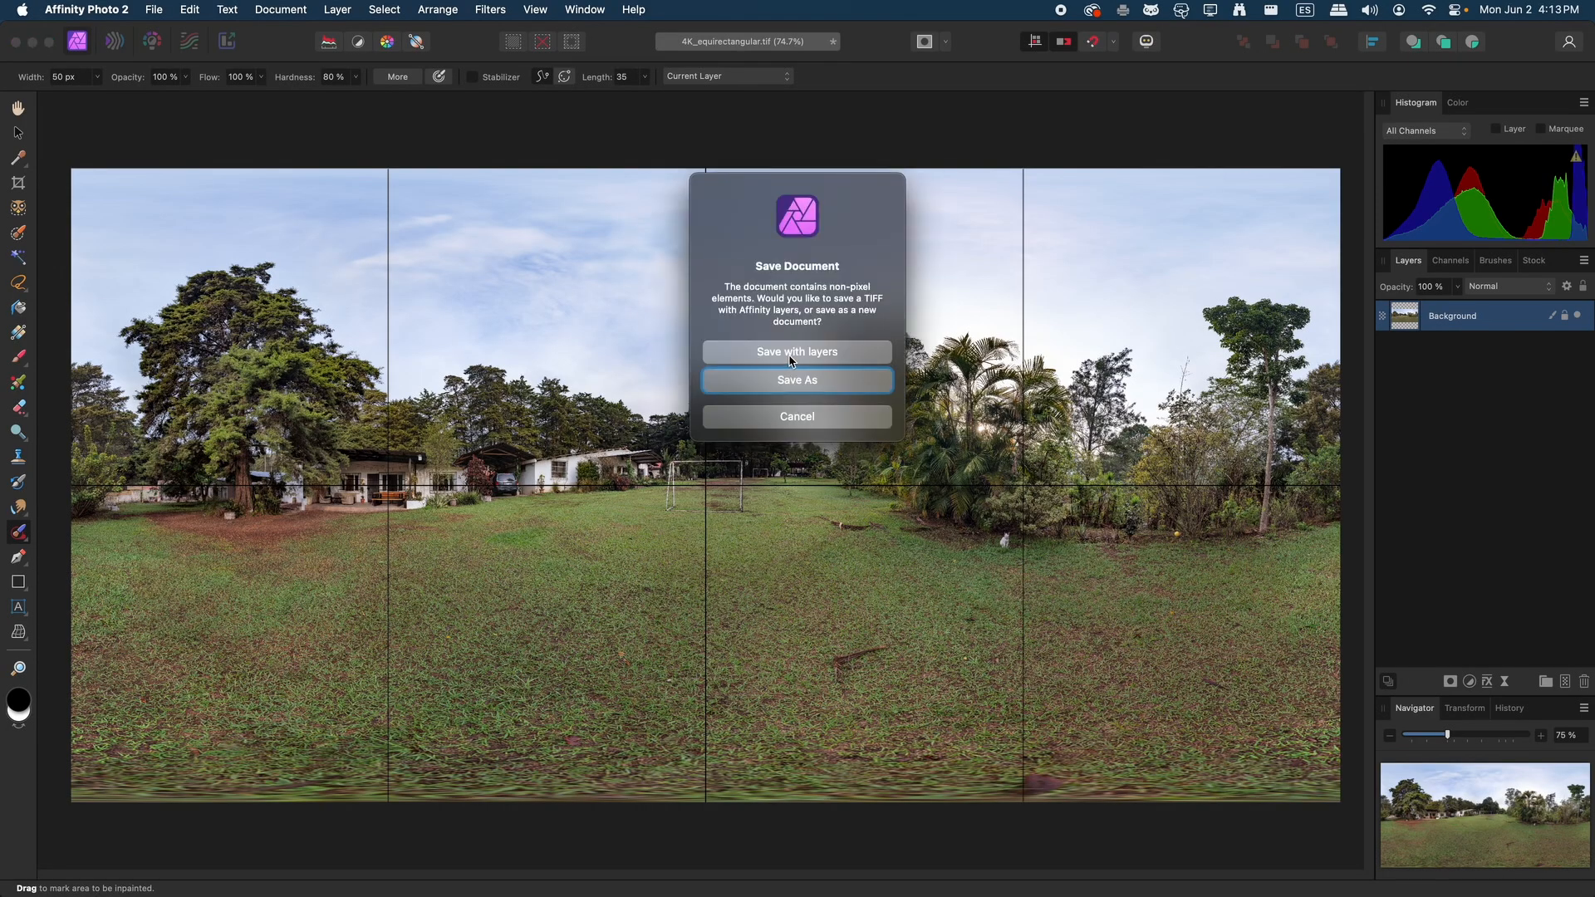
left_click(799, 348)
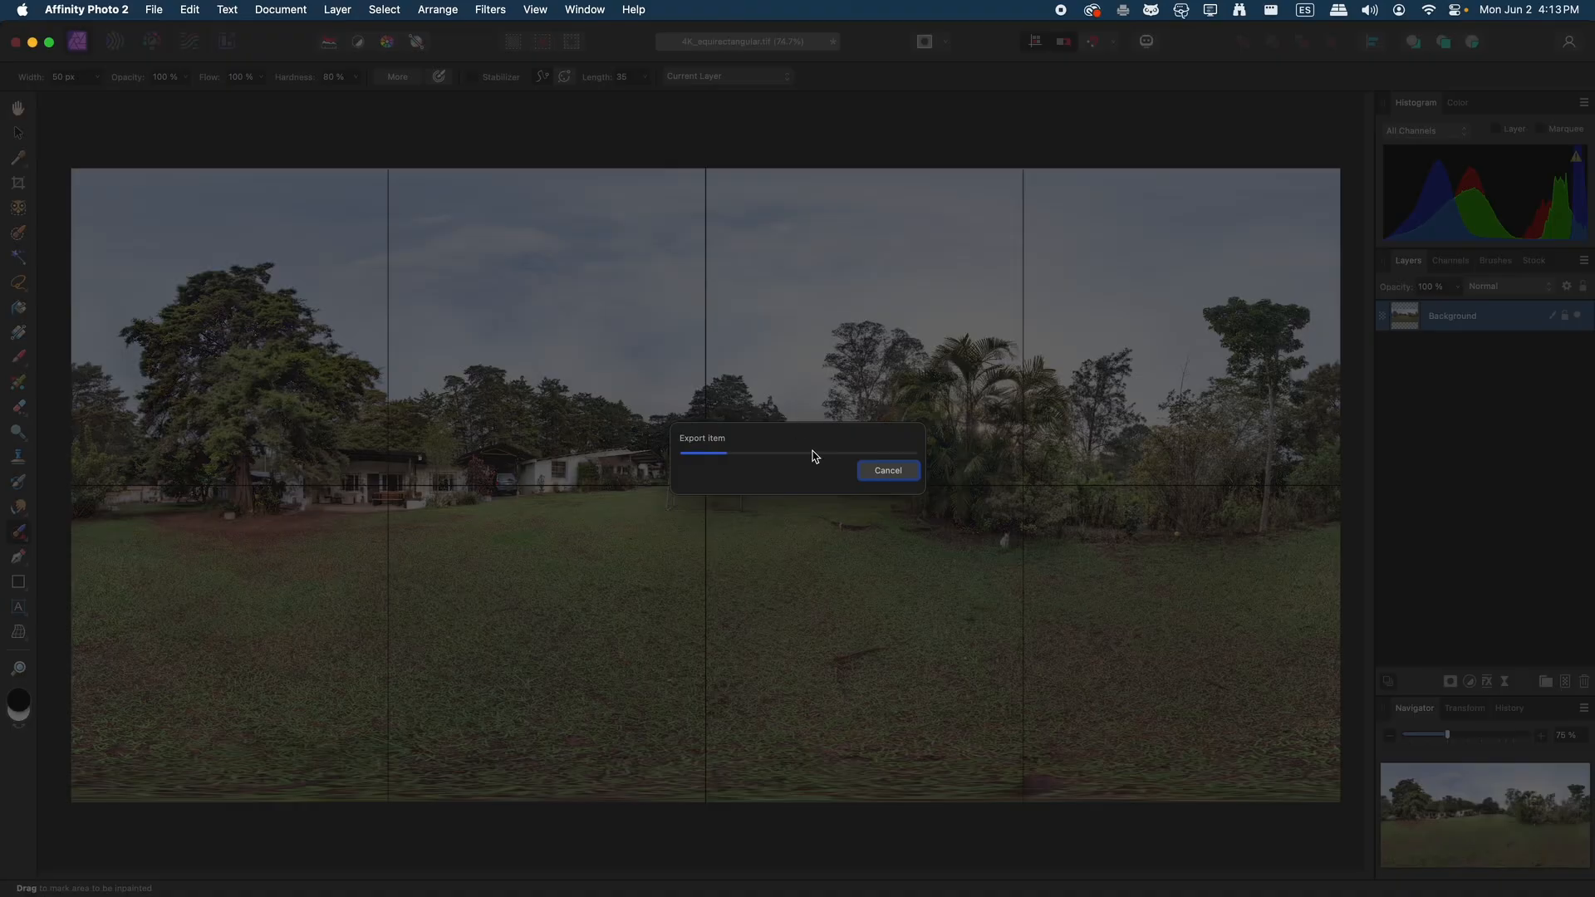
key("super+w")
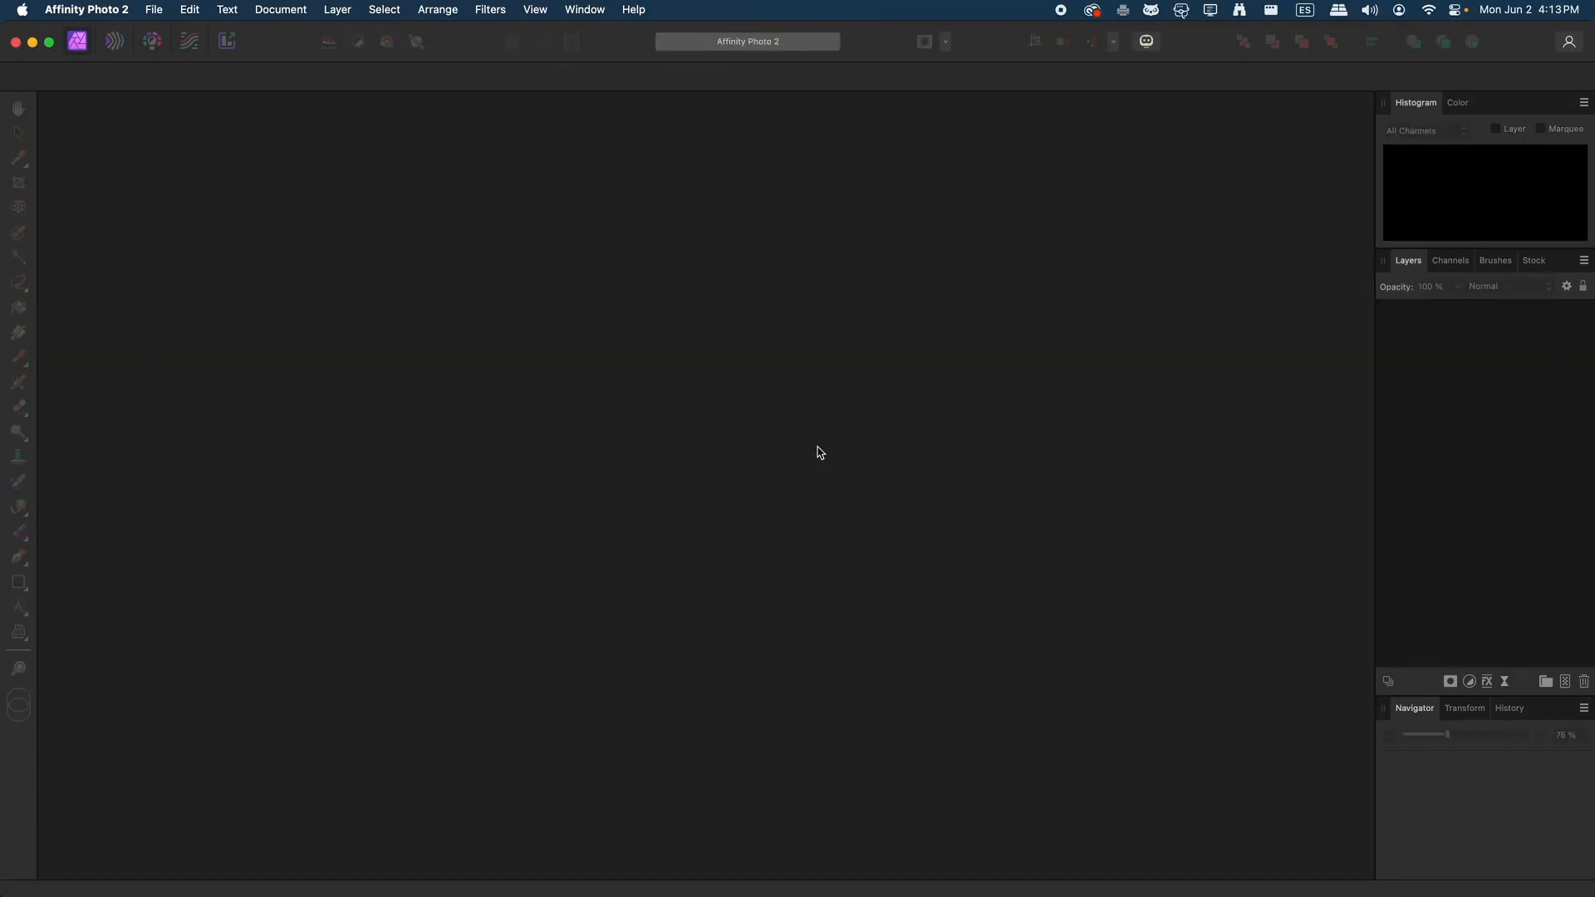
key("super+q")
Clear the terminal output and select 4K_equirectangular.tif in the Canon folder
left_click(841, 444)
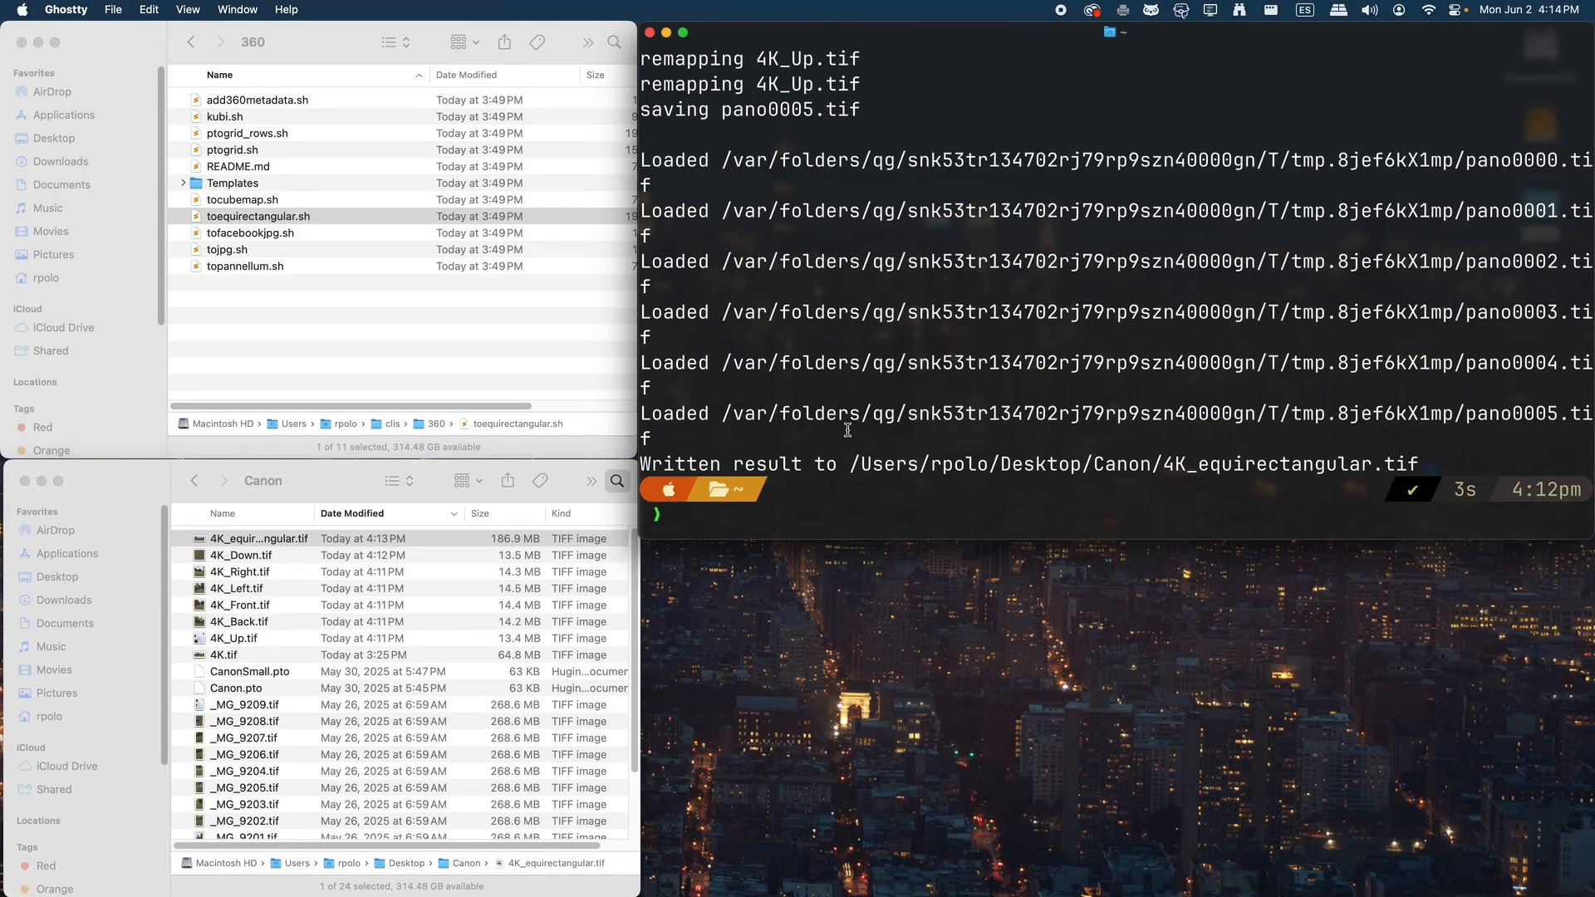
key("super+k")
left_click(293, 539)
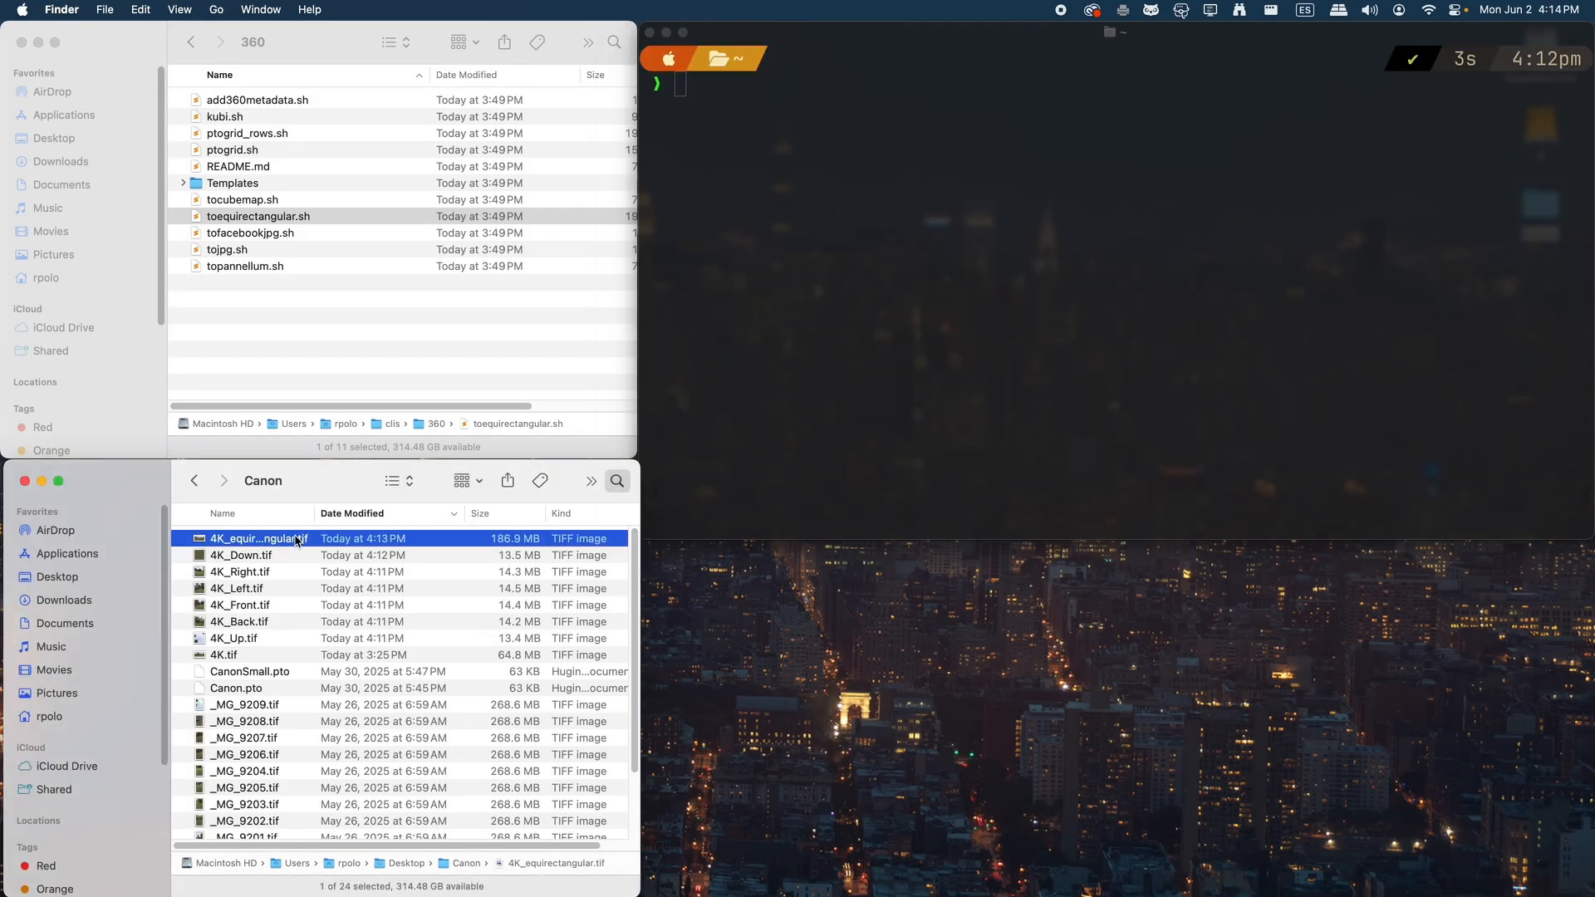
Preview 4K_equirectangular.tif and run add360metadata.sh from the 360 folder on it in the terminal
key("space")
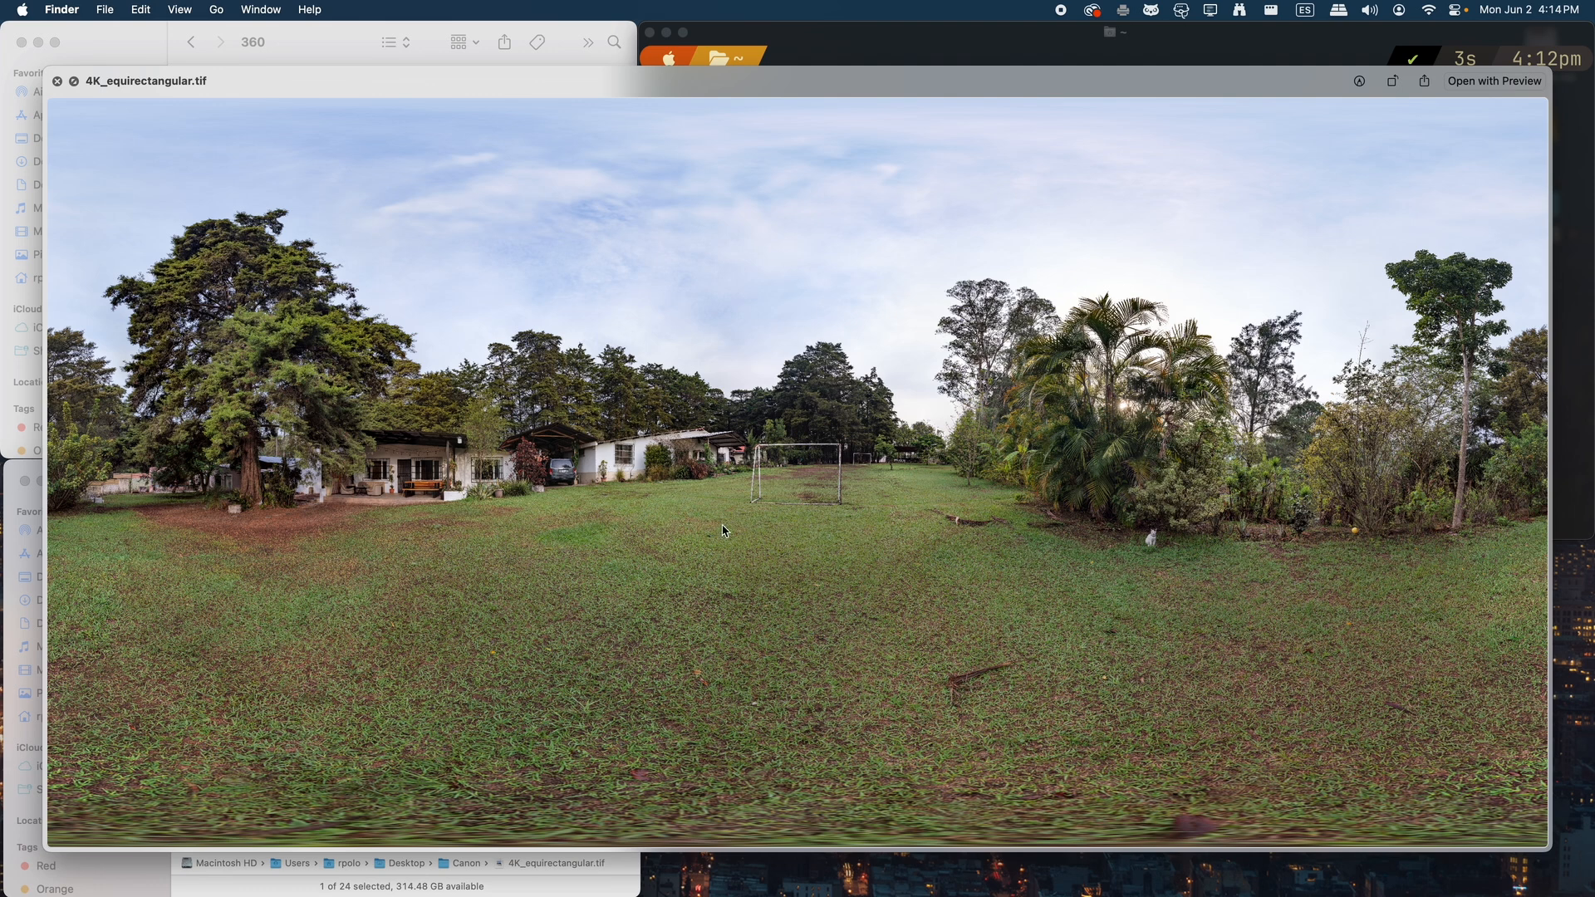
key("space")
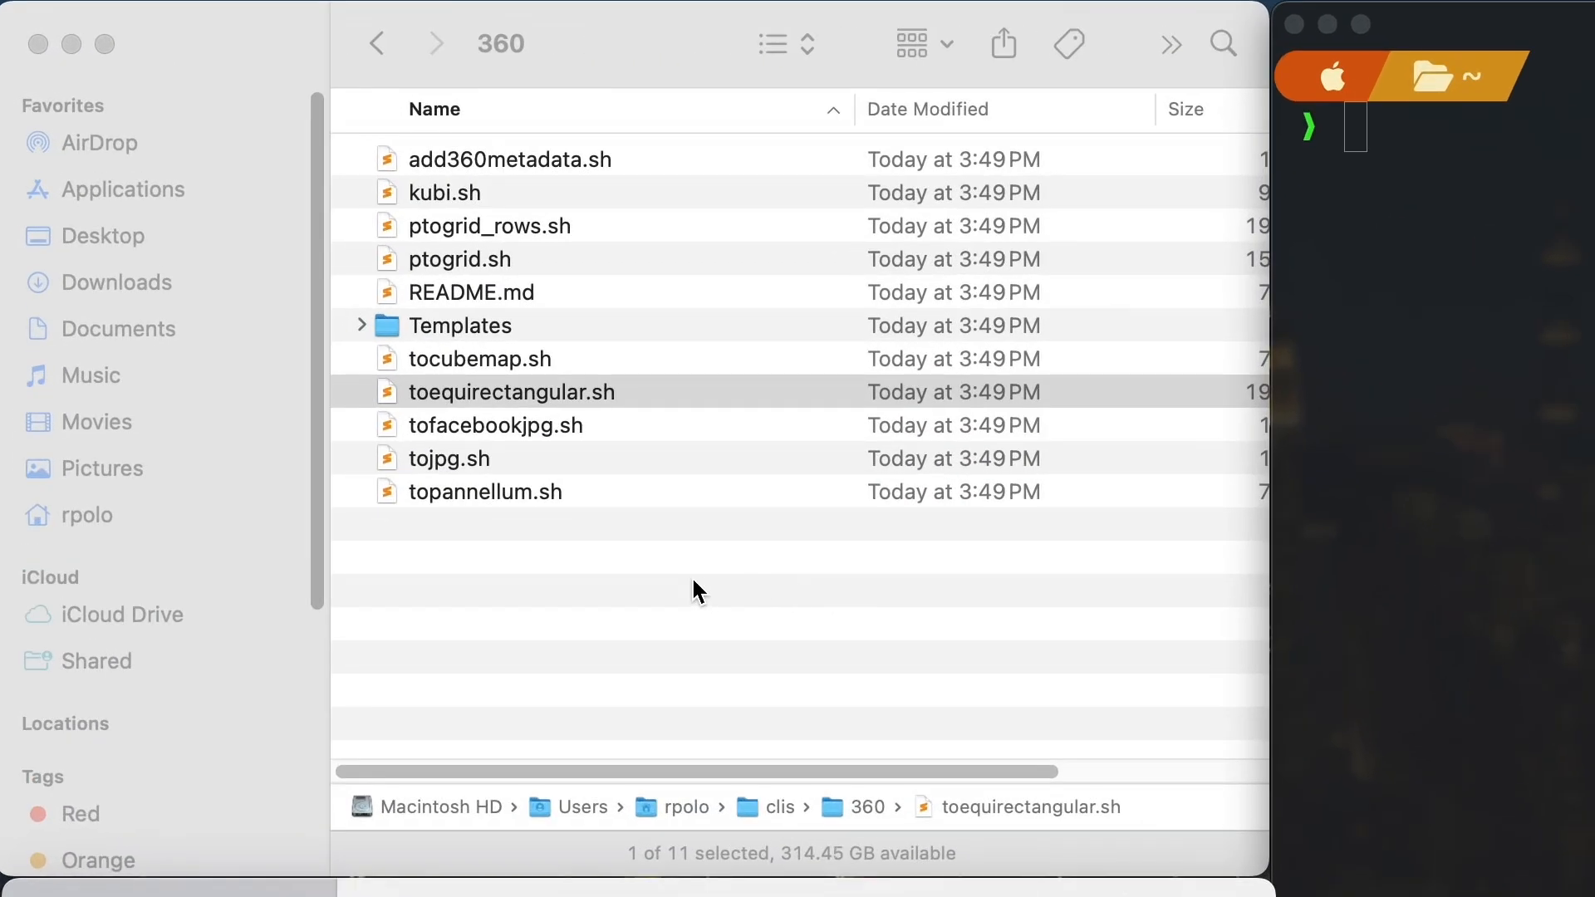
left_click(337, 300)
left_click(326, 296)
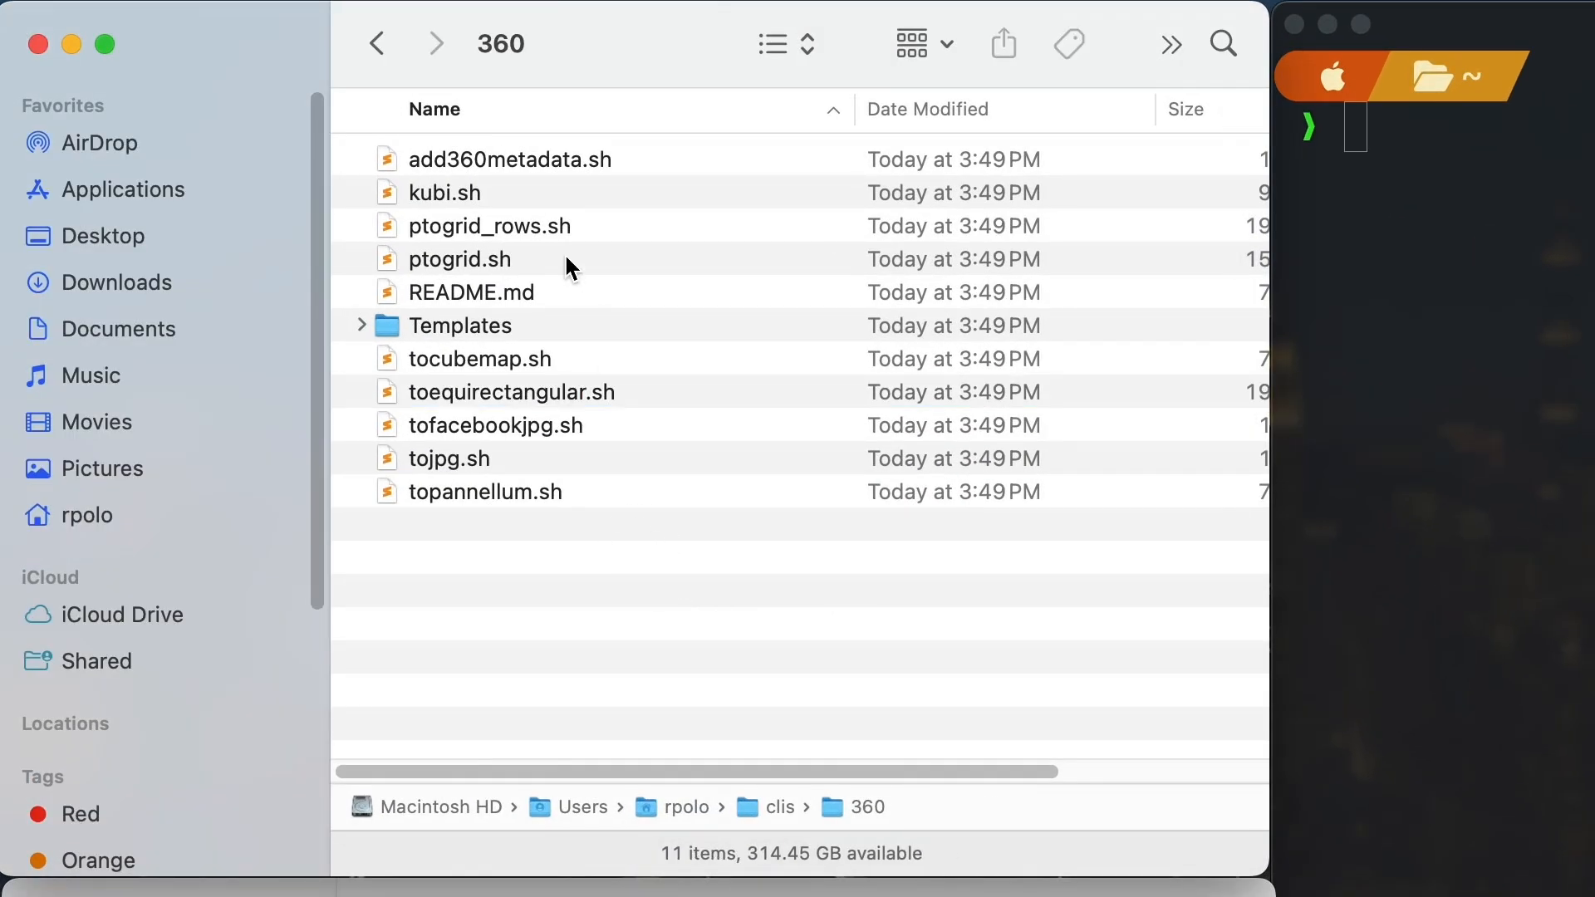
left_click(532, 160)
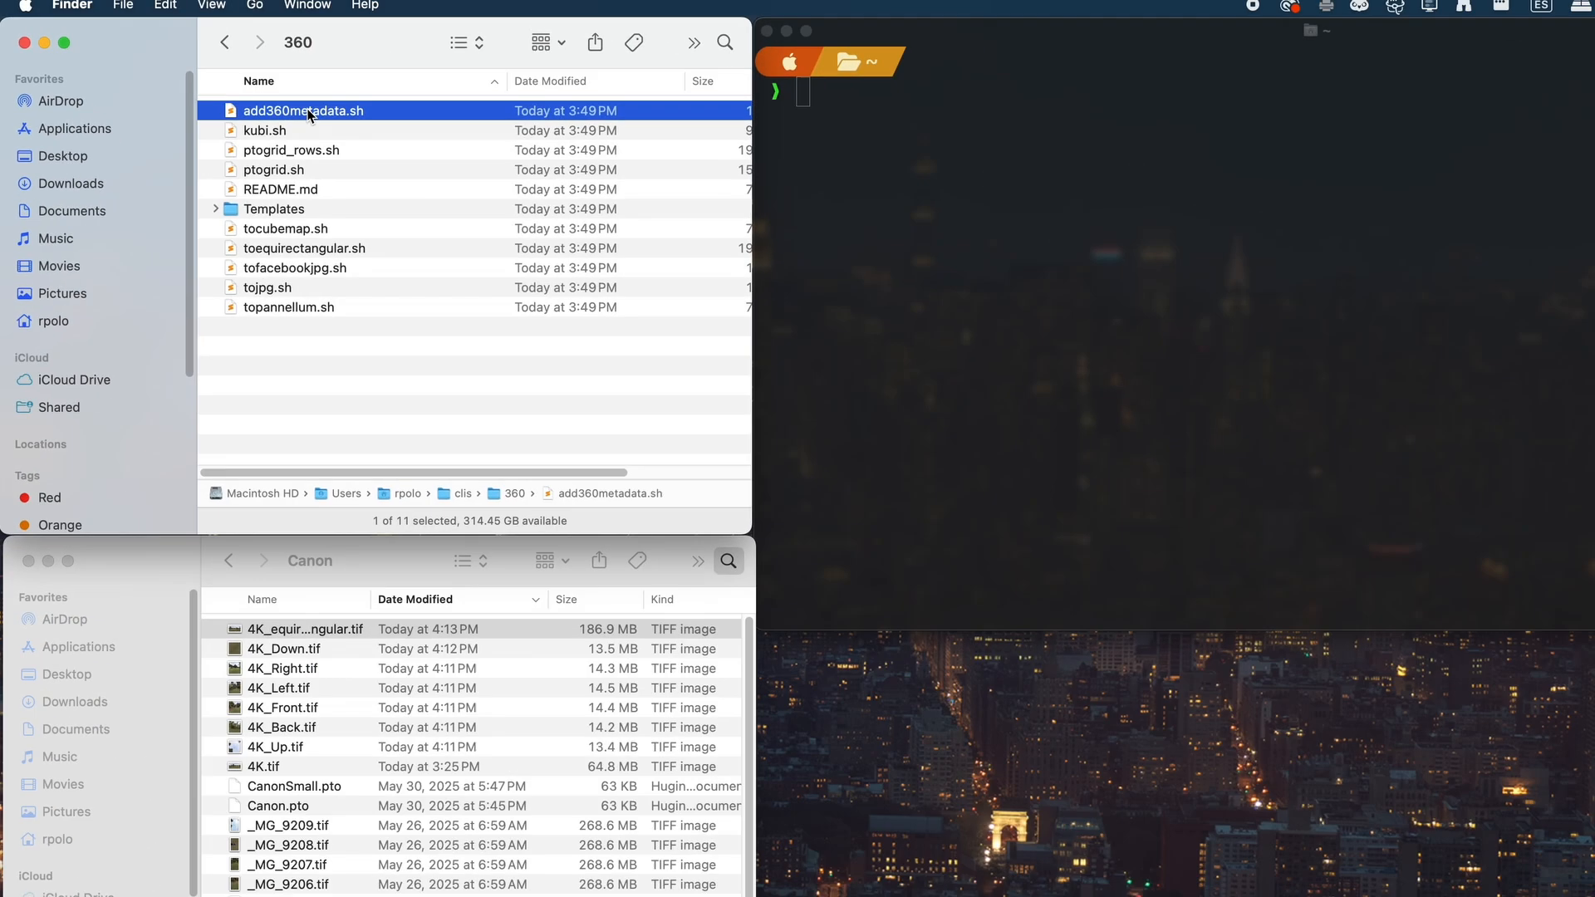
left_click_drag(308, 115, 1102, 368)
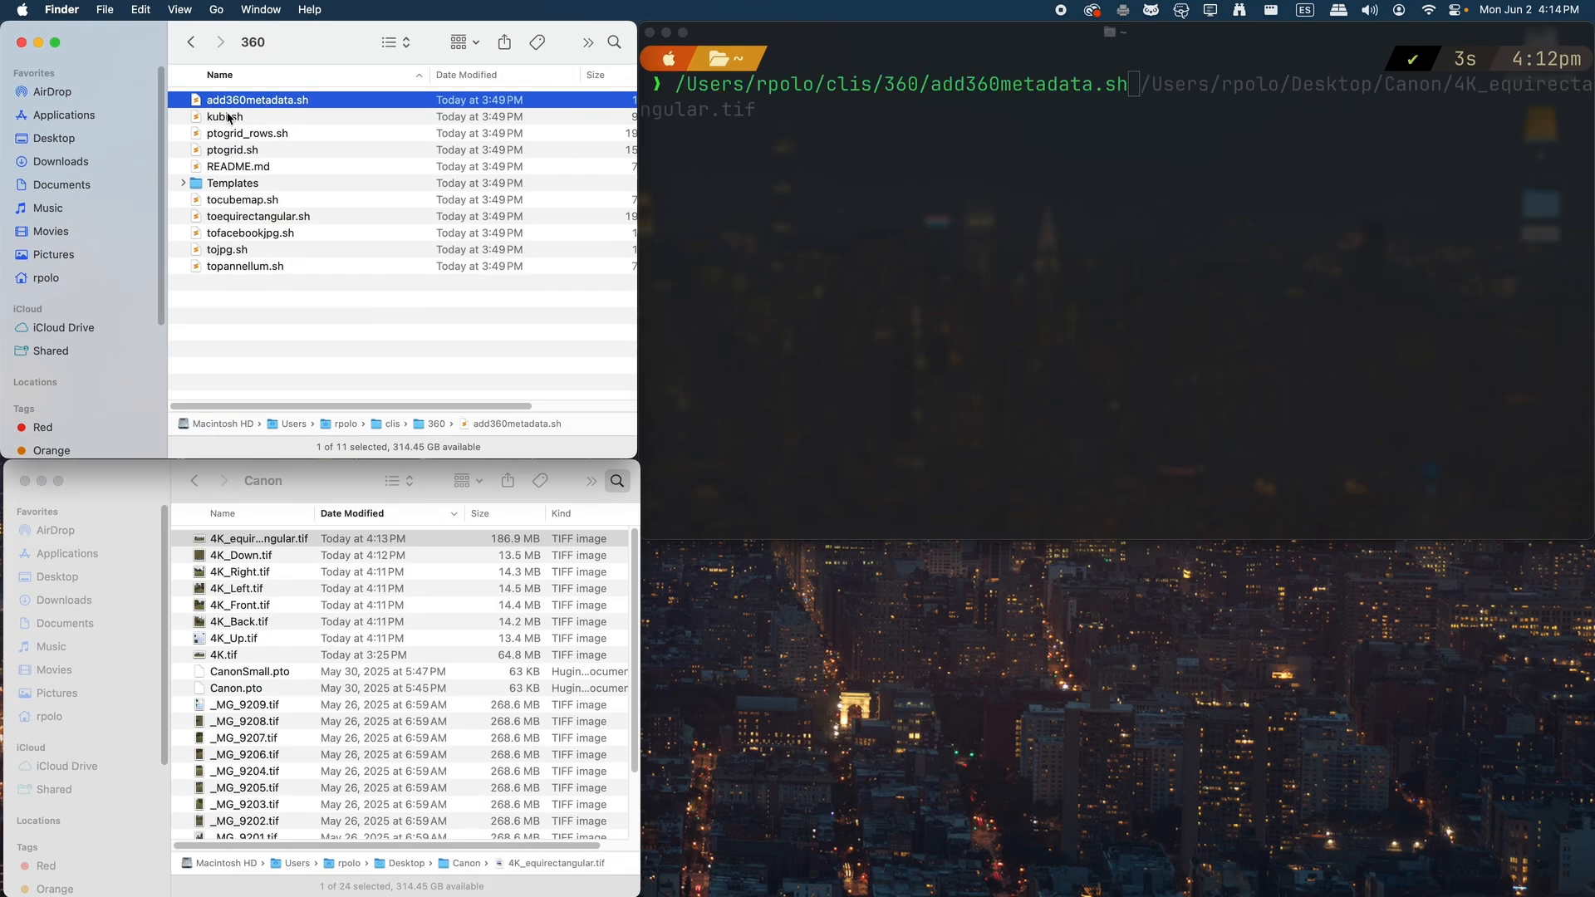
left_click(931, 283)
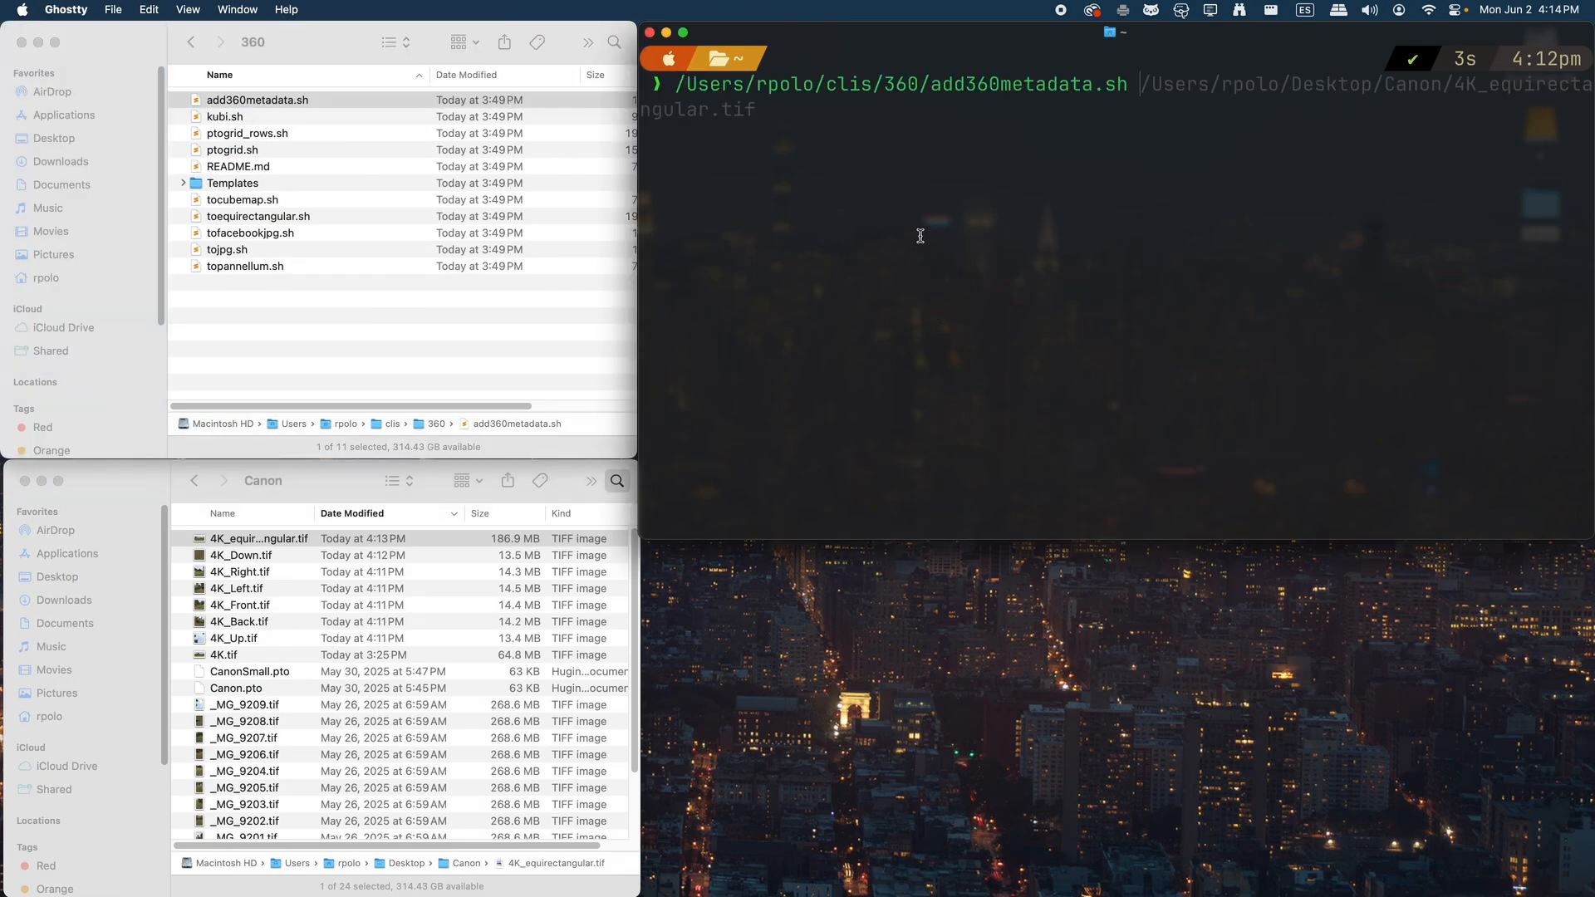
left_click(248, 545)
left_click(256, 541)
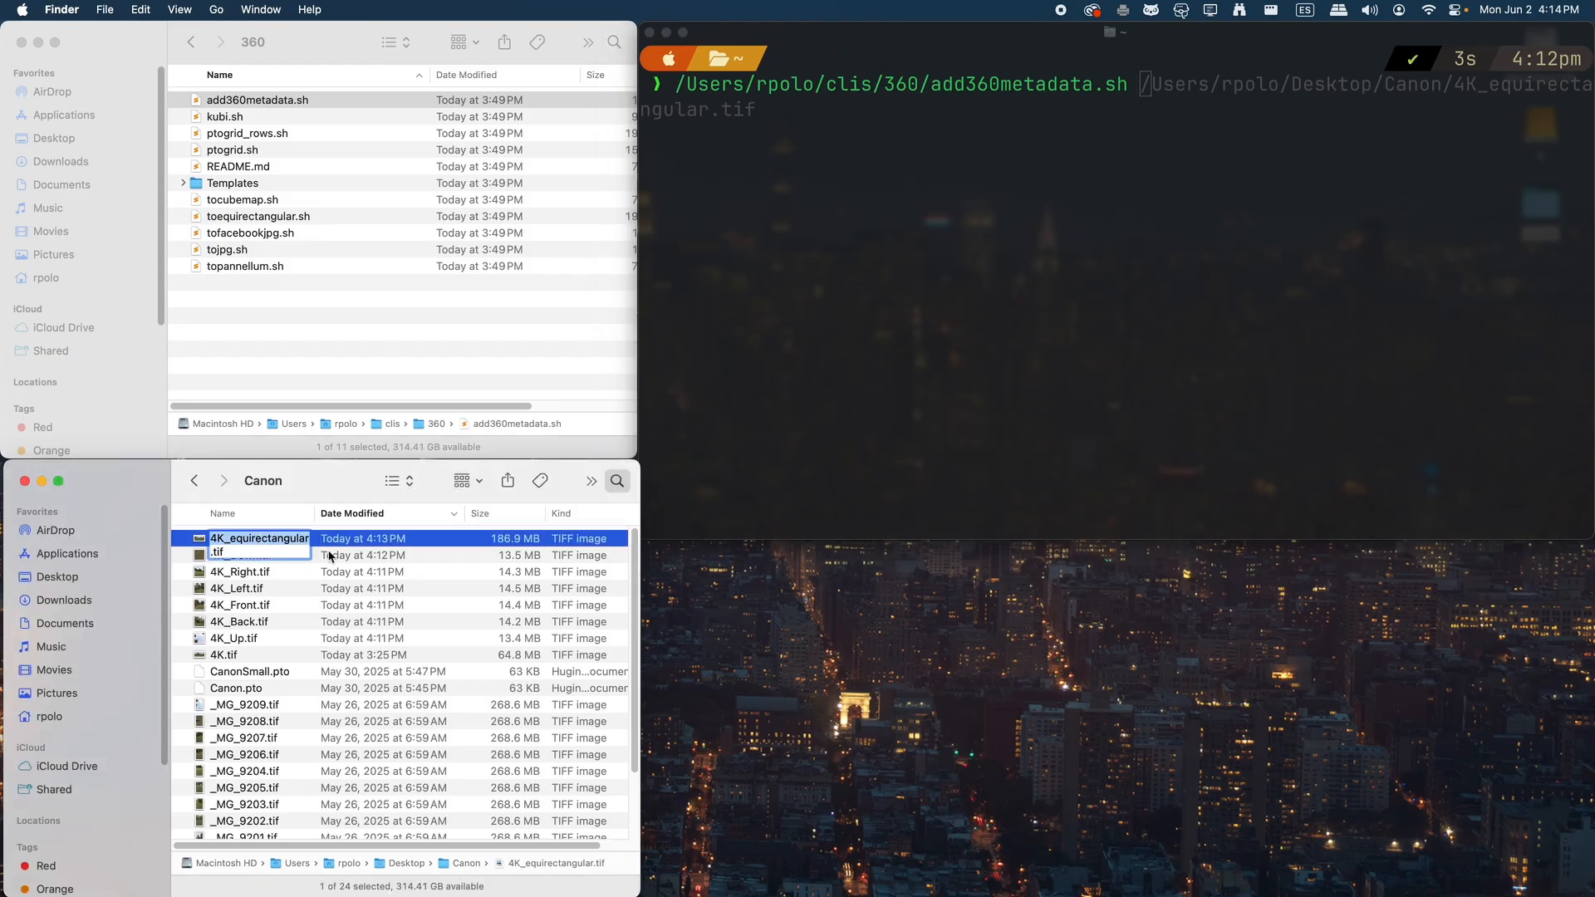
left_click_drag(330, 555, 1073, 373)
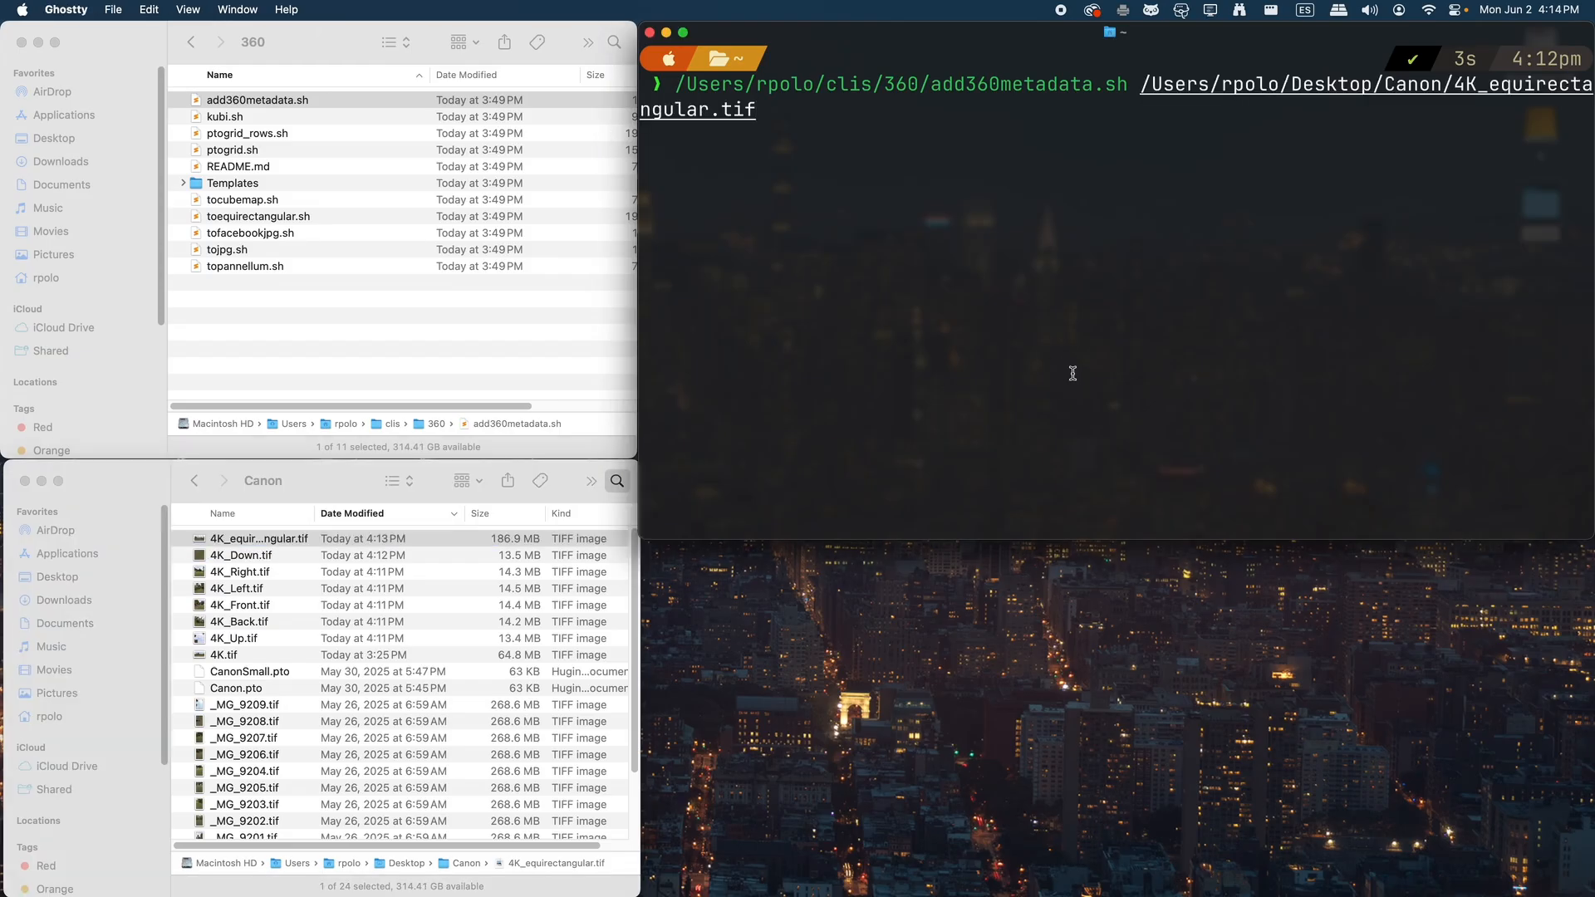
key("Return")
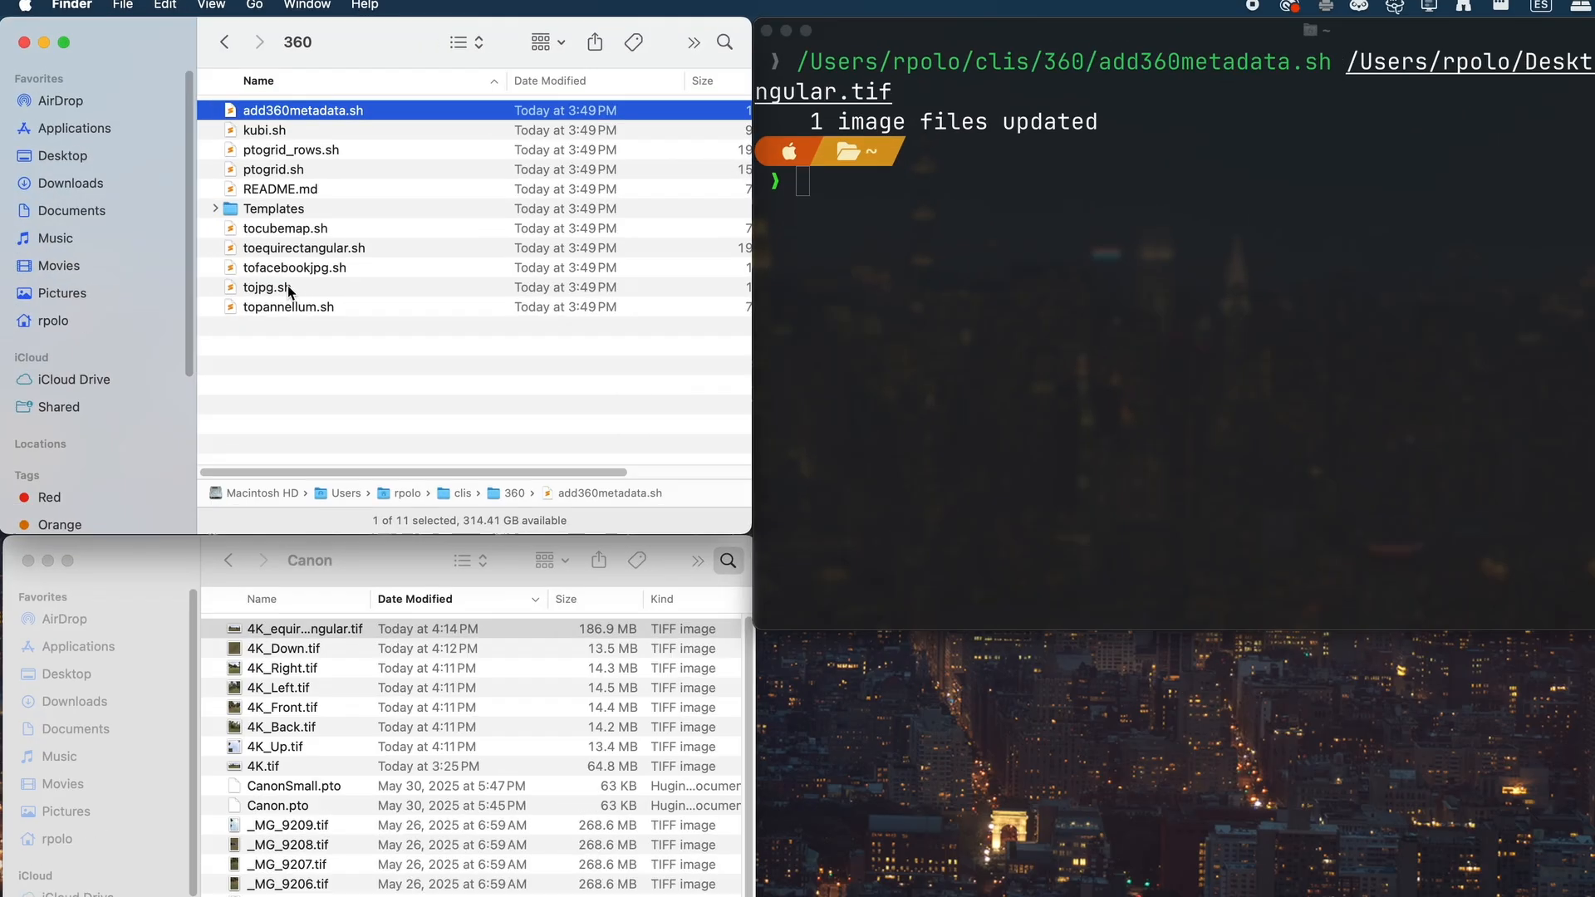
Run the tojpg.sh script on 4K_equirectangular.tif to produce a JPEG version
left_click(249, 251)
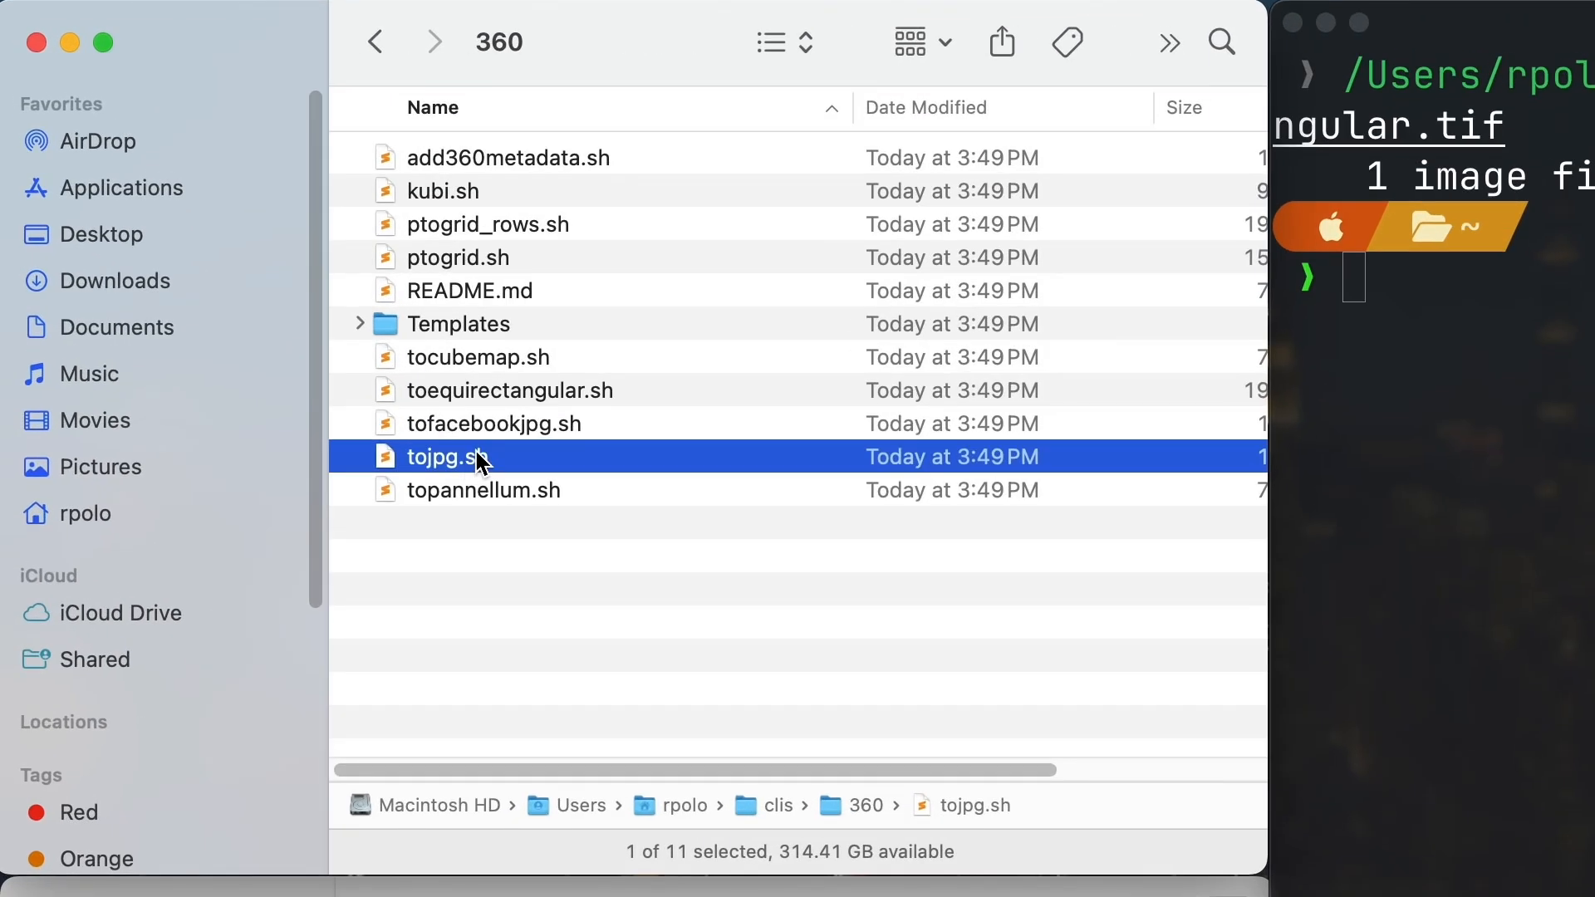
left_click(516, 425)
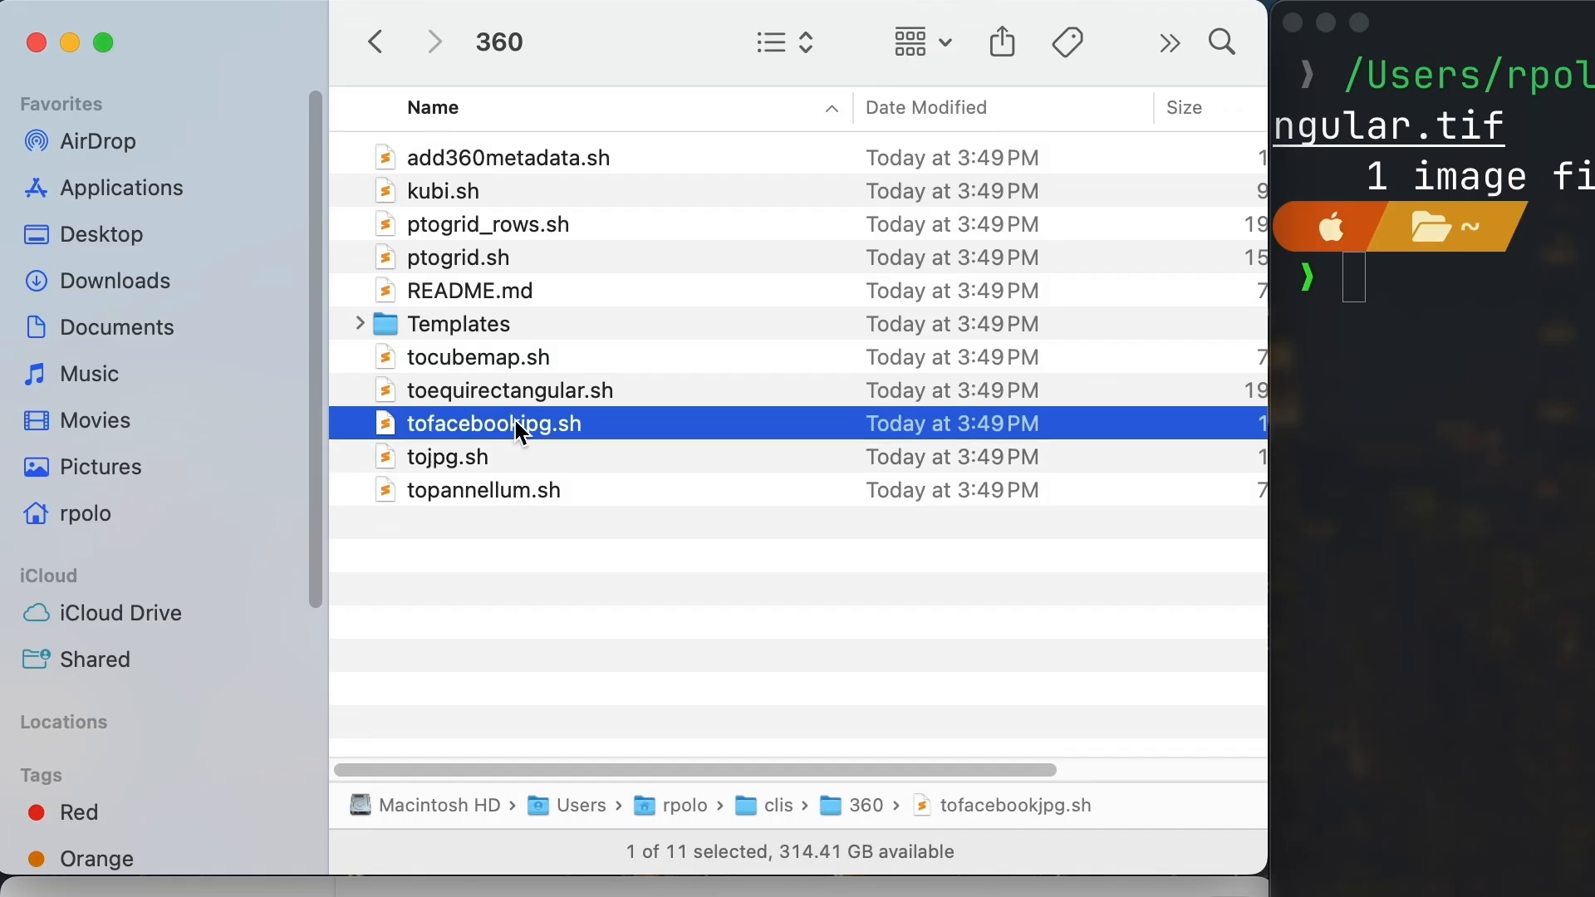
left_click(462, 465)
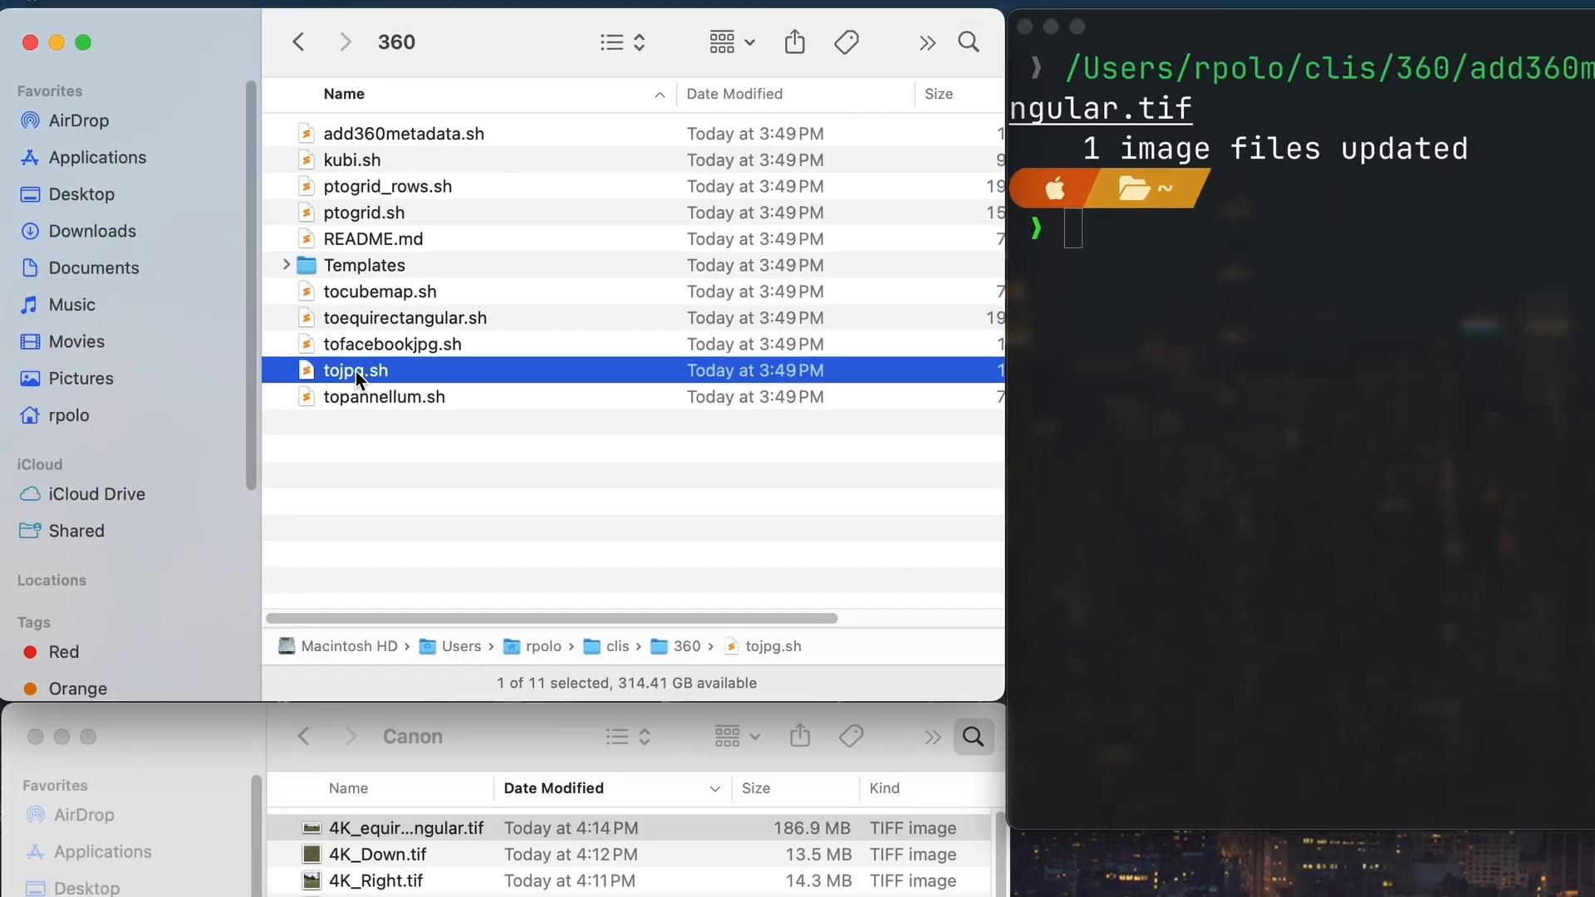
left_click_drag(357, 376, 1291, 482)
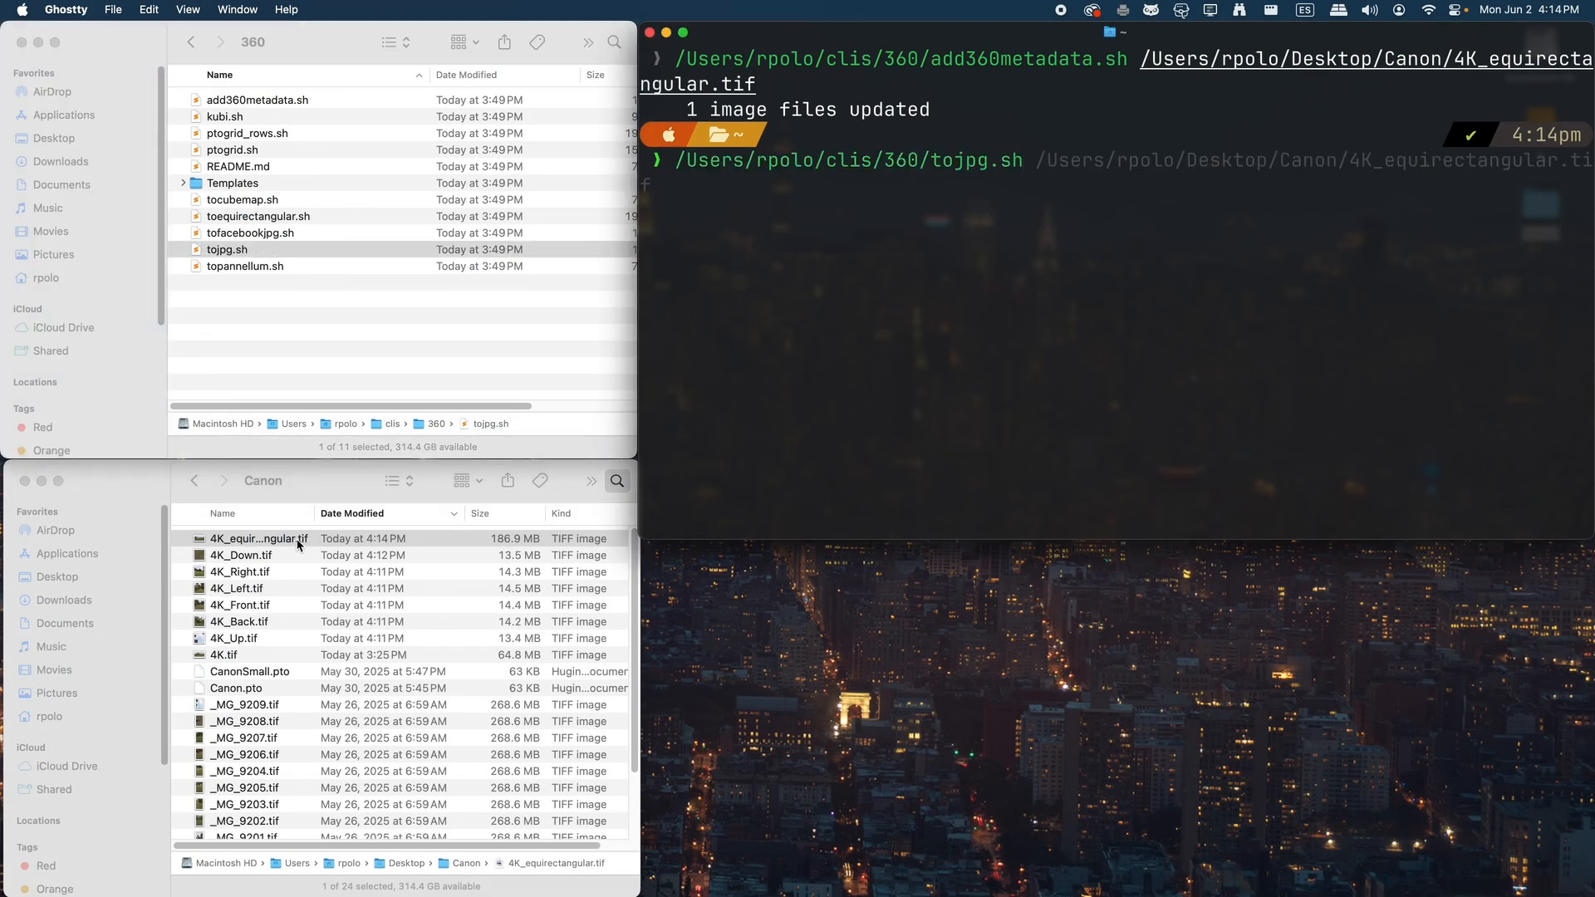
left_click_drag(298, 545, 1014, 371)
key("Return")
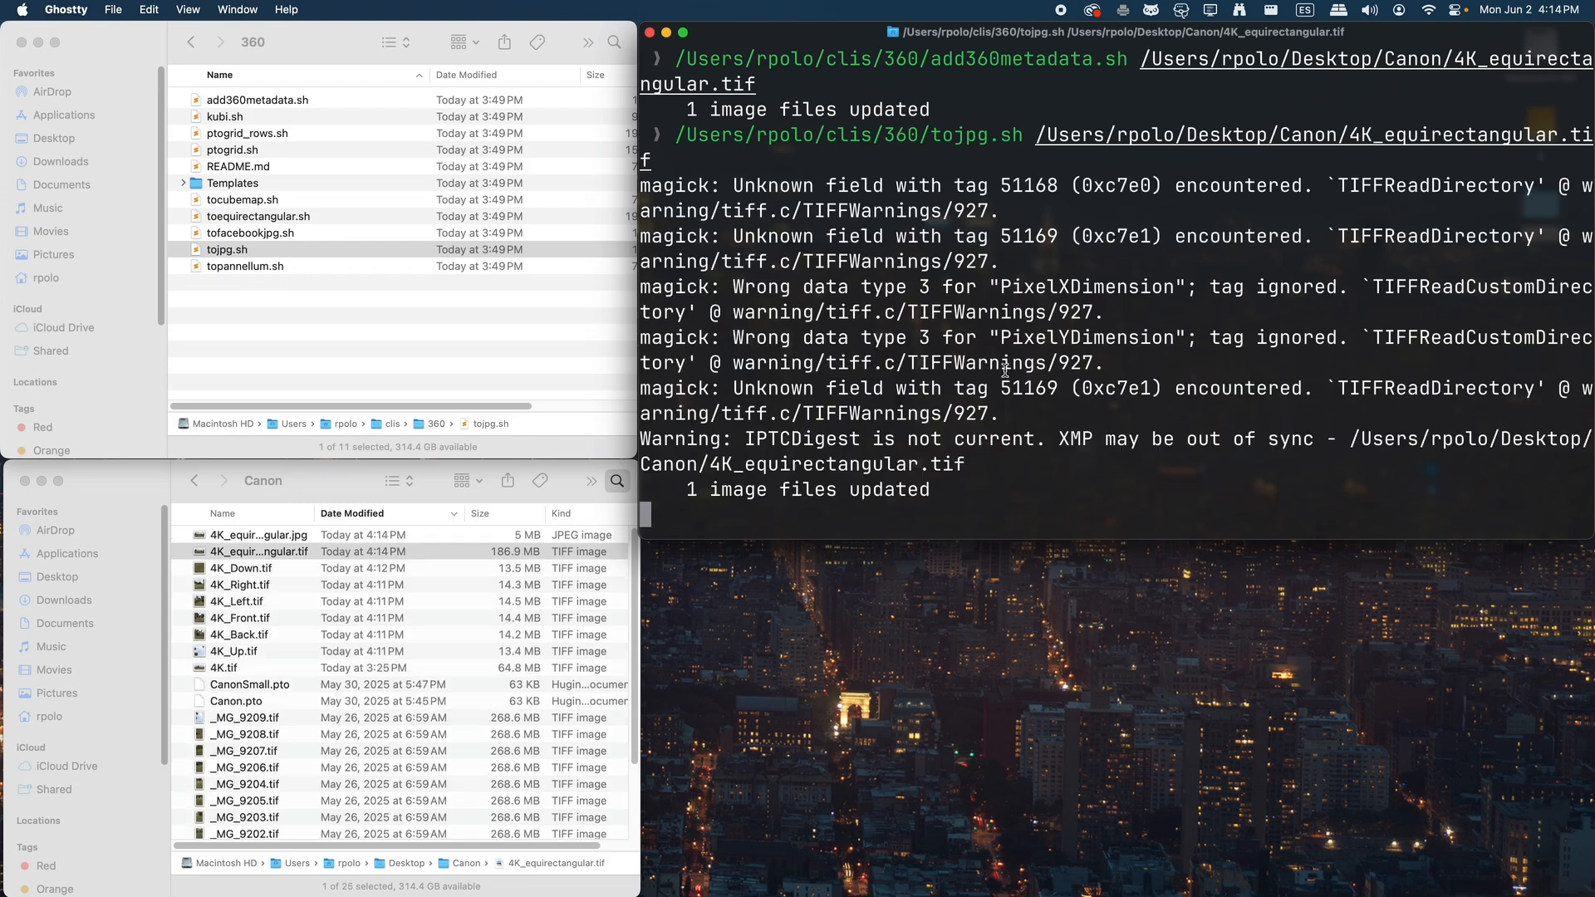
Preview the new 4K_equirectangular.jpg in the Canon folder and close the preview
left_click(316, 554)
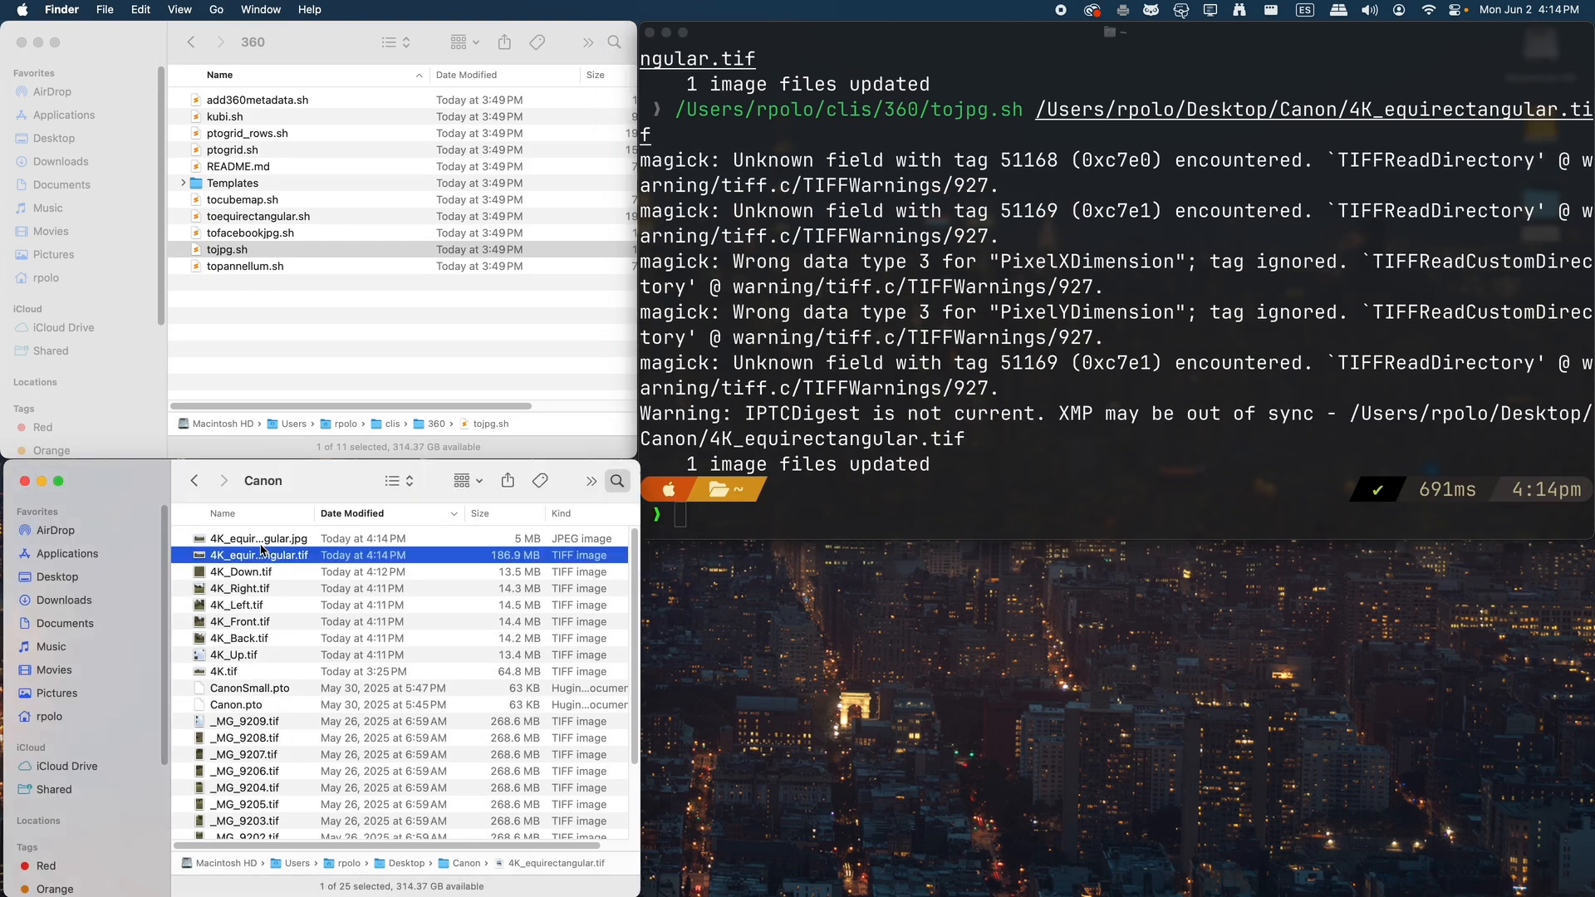
left_click(311, 540)
key("space")
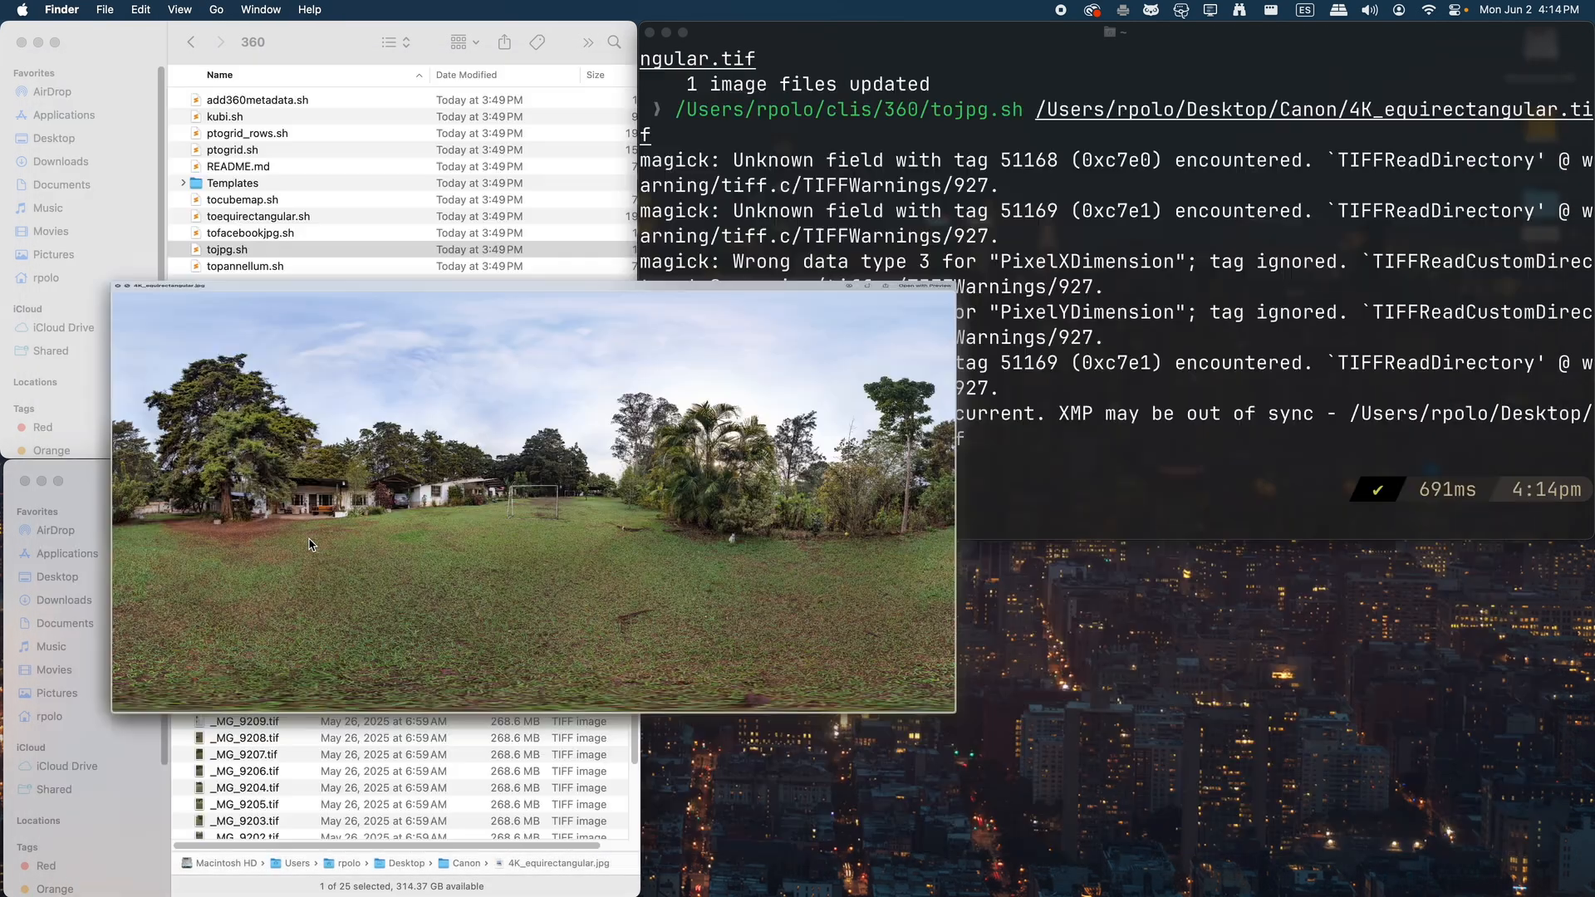
key("space")
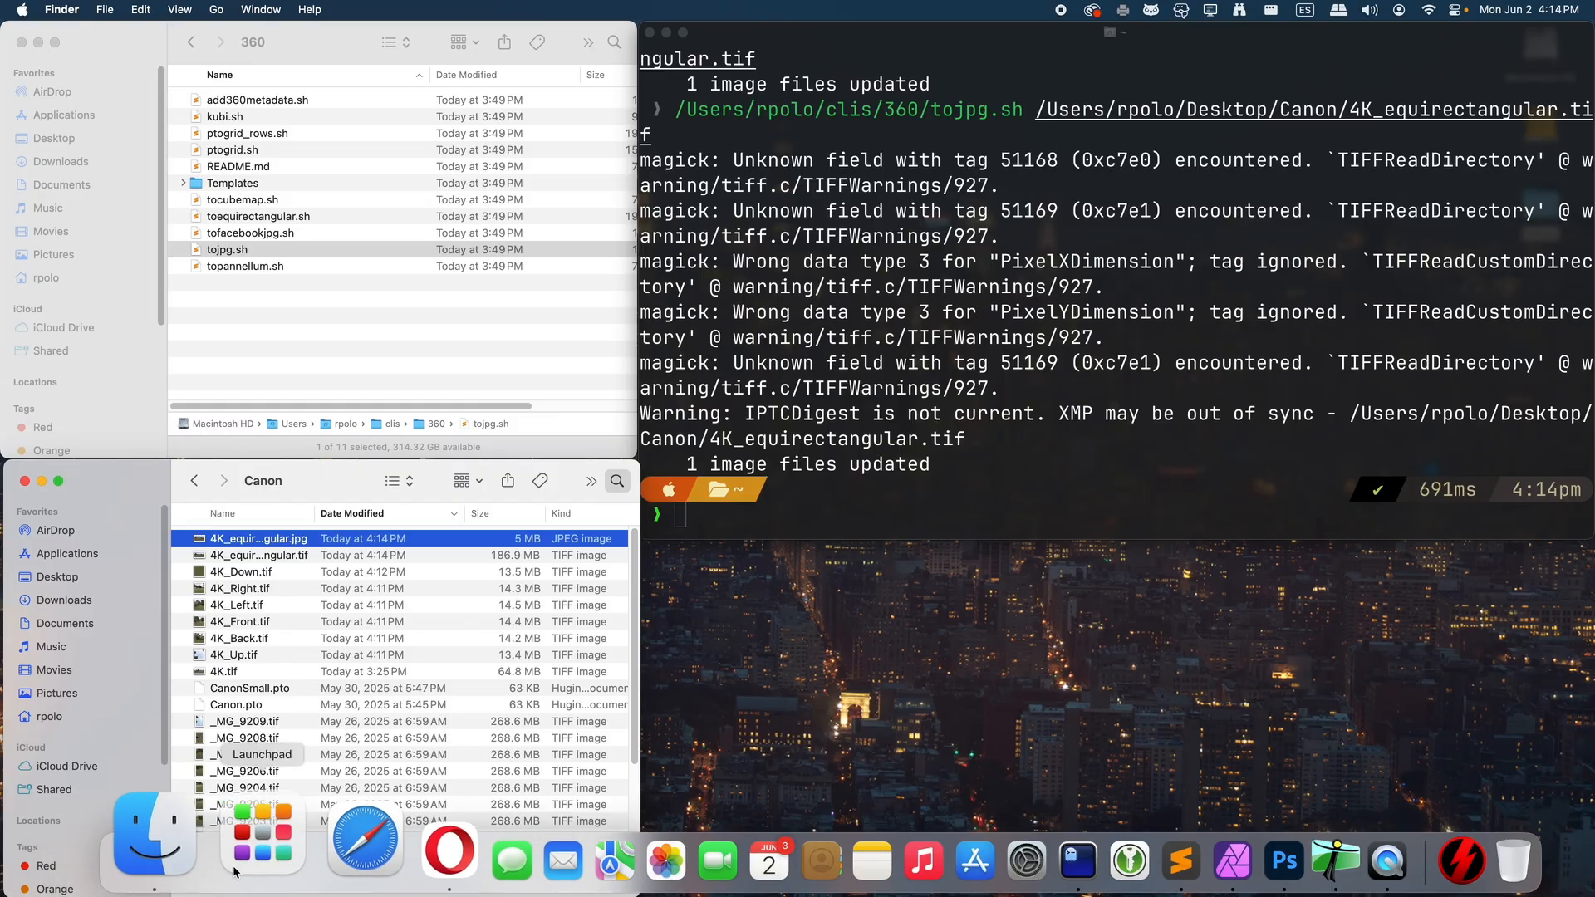
Launch Spherical Viewer from the 360 app group, load 4K_equirectangular.jpg and look around the panorama
left_click(249, 839)
left_click(616, 549)
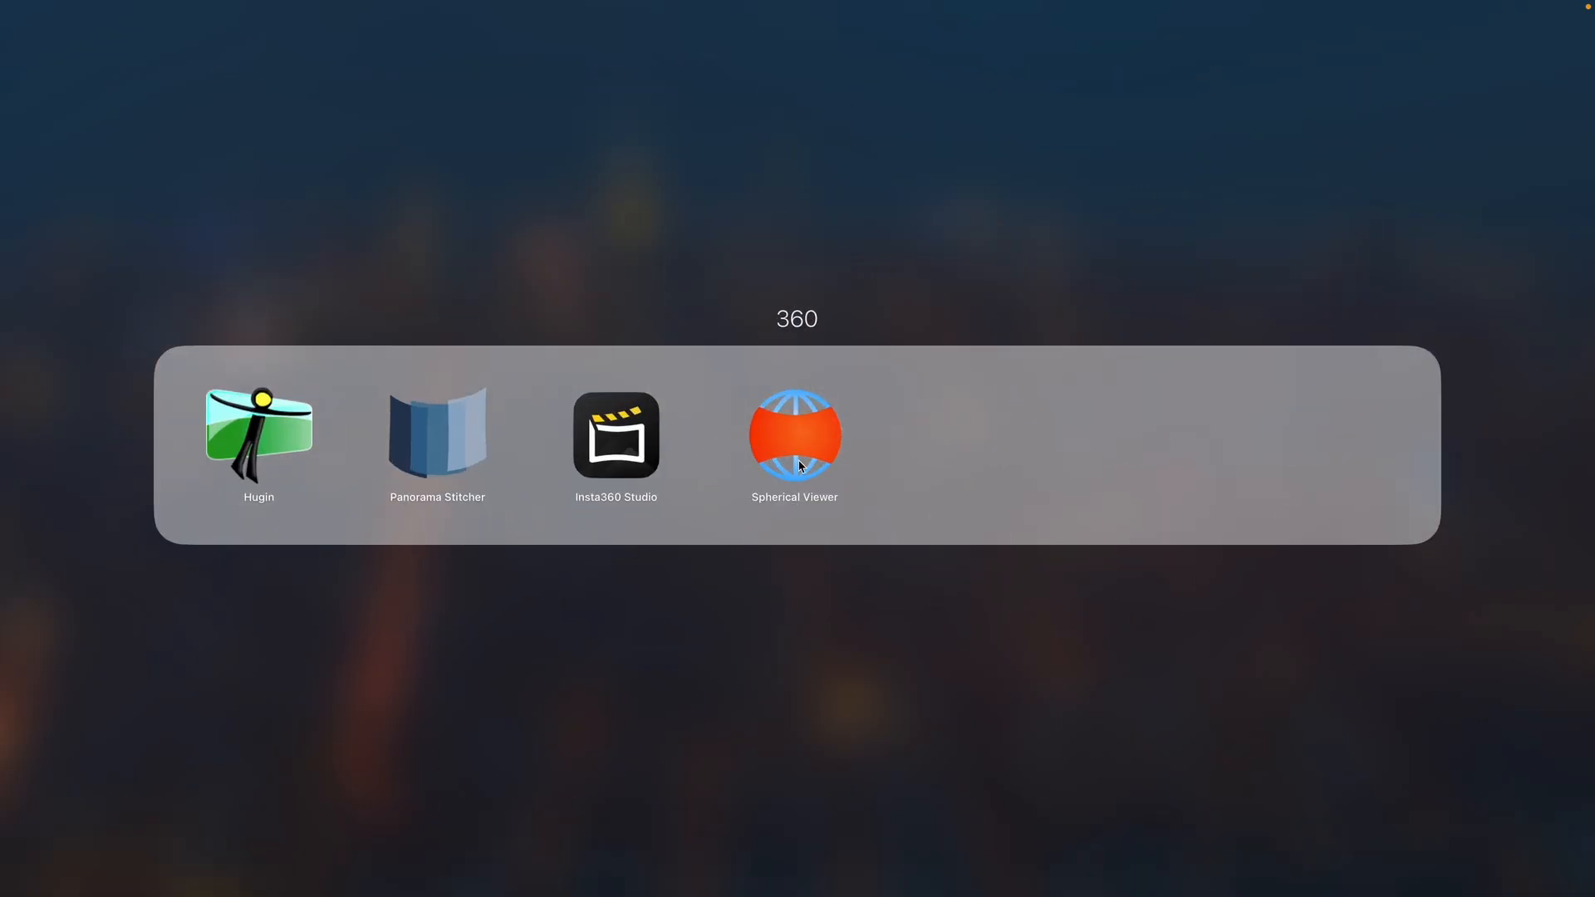
left_click(799, 453)
left_click_drag(245, 539, 724, 490)
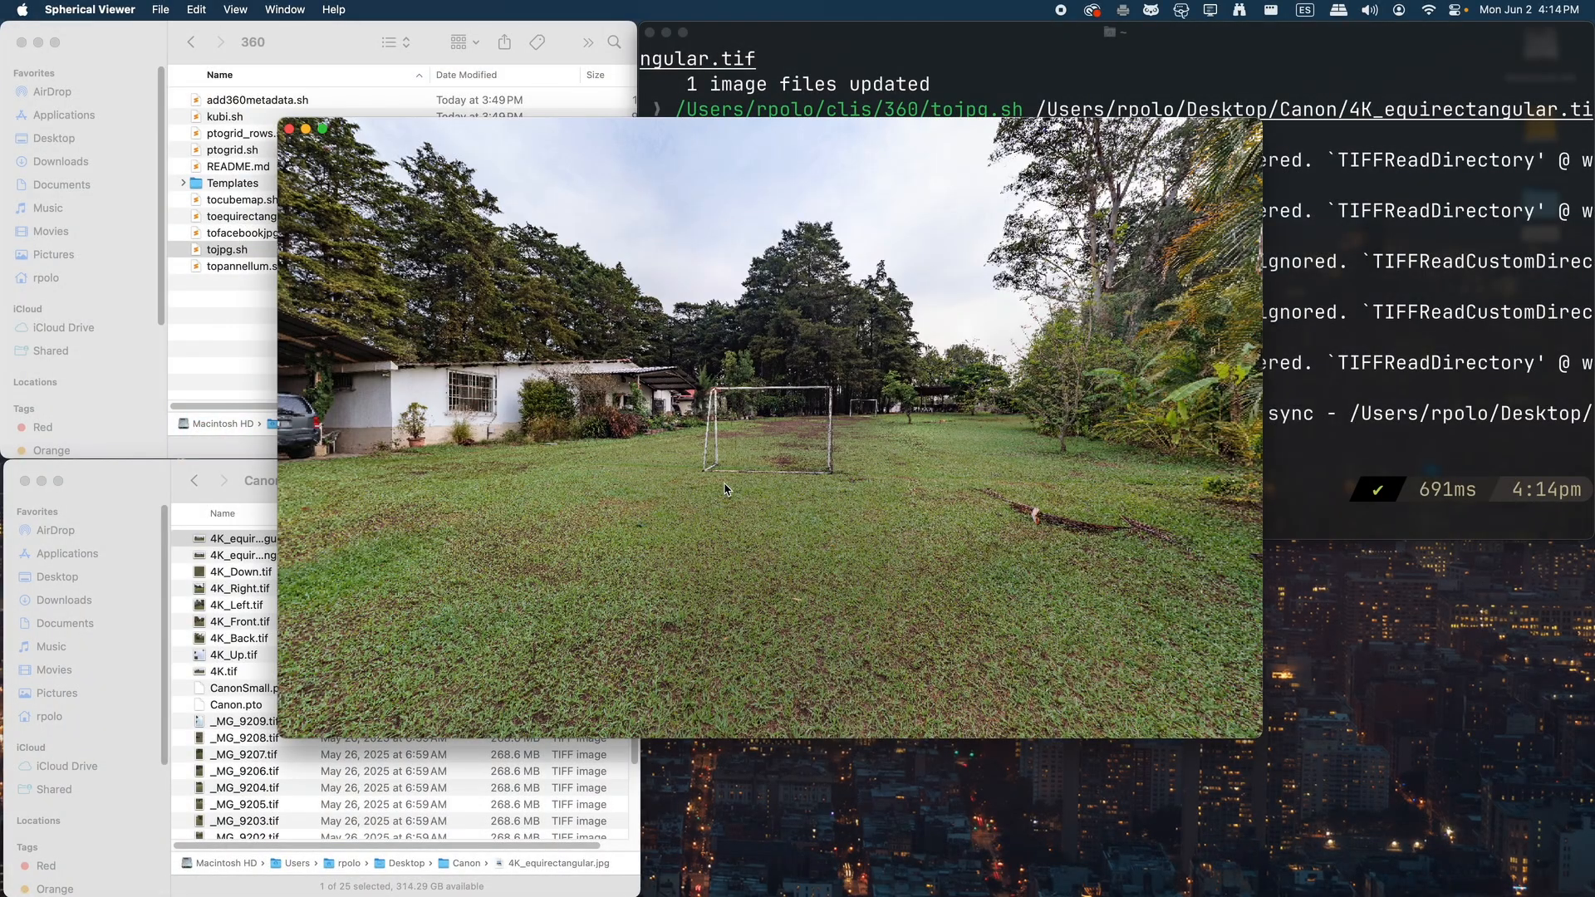
double_click(764, 453)
left_click_drag(418, 501, 264, 587)
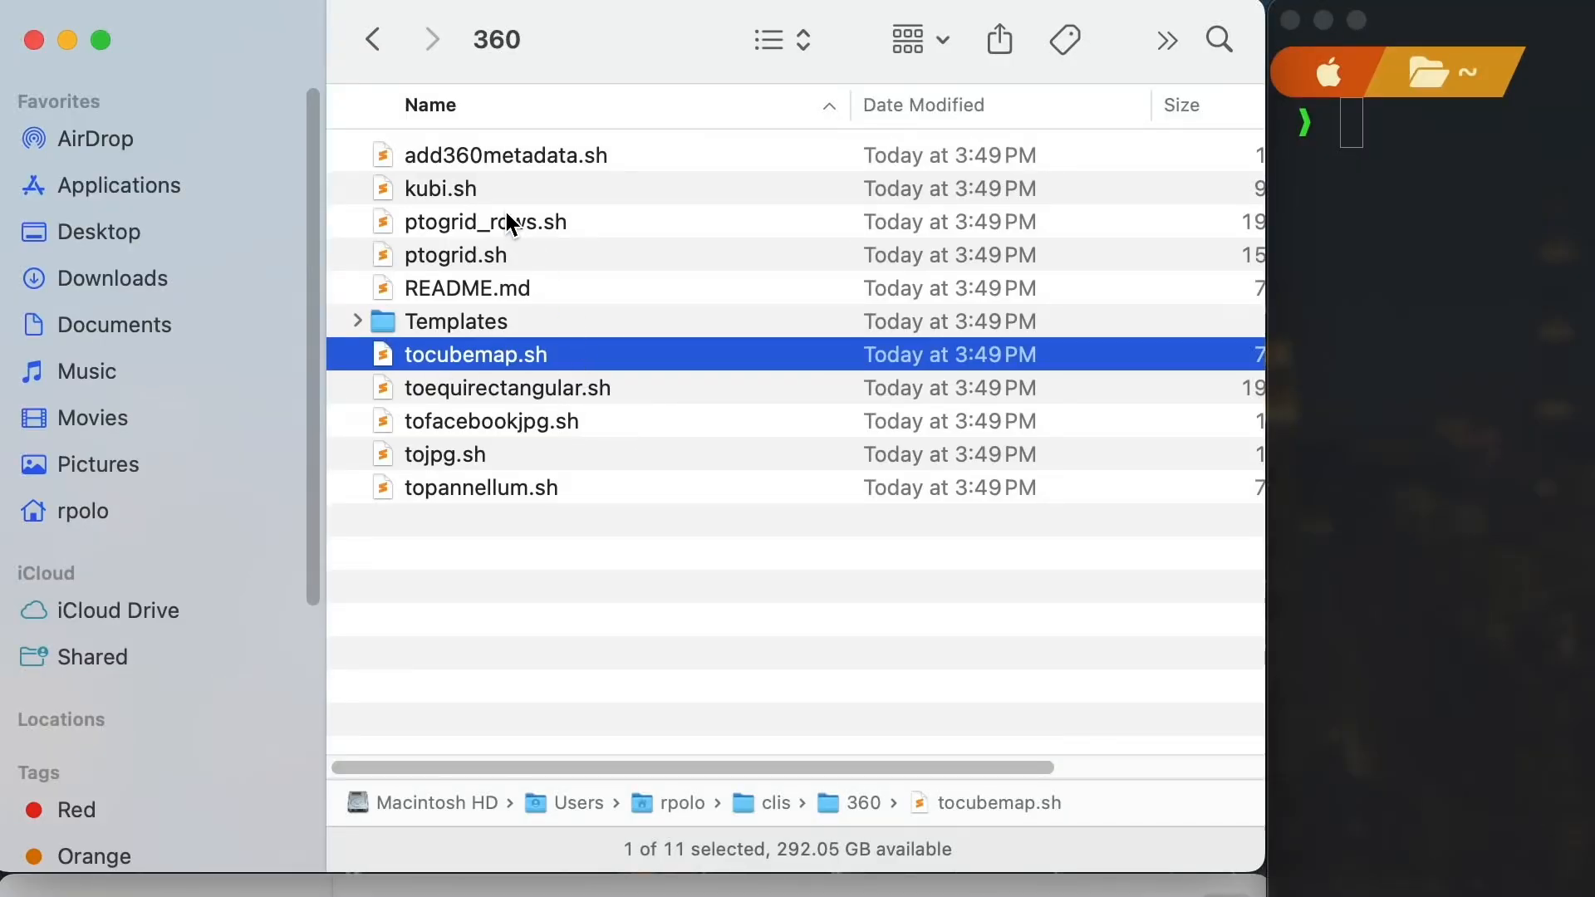
Run the kubi.sh script on 4K.tif in the terminal to generate its cube faces
left_click(478, 191)
left_click_drag(243, 123, 881, 299)
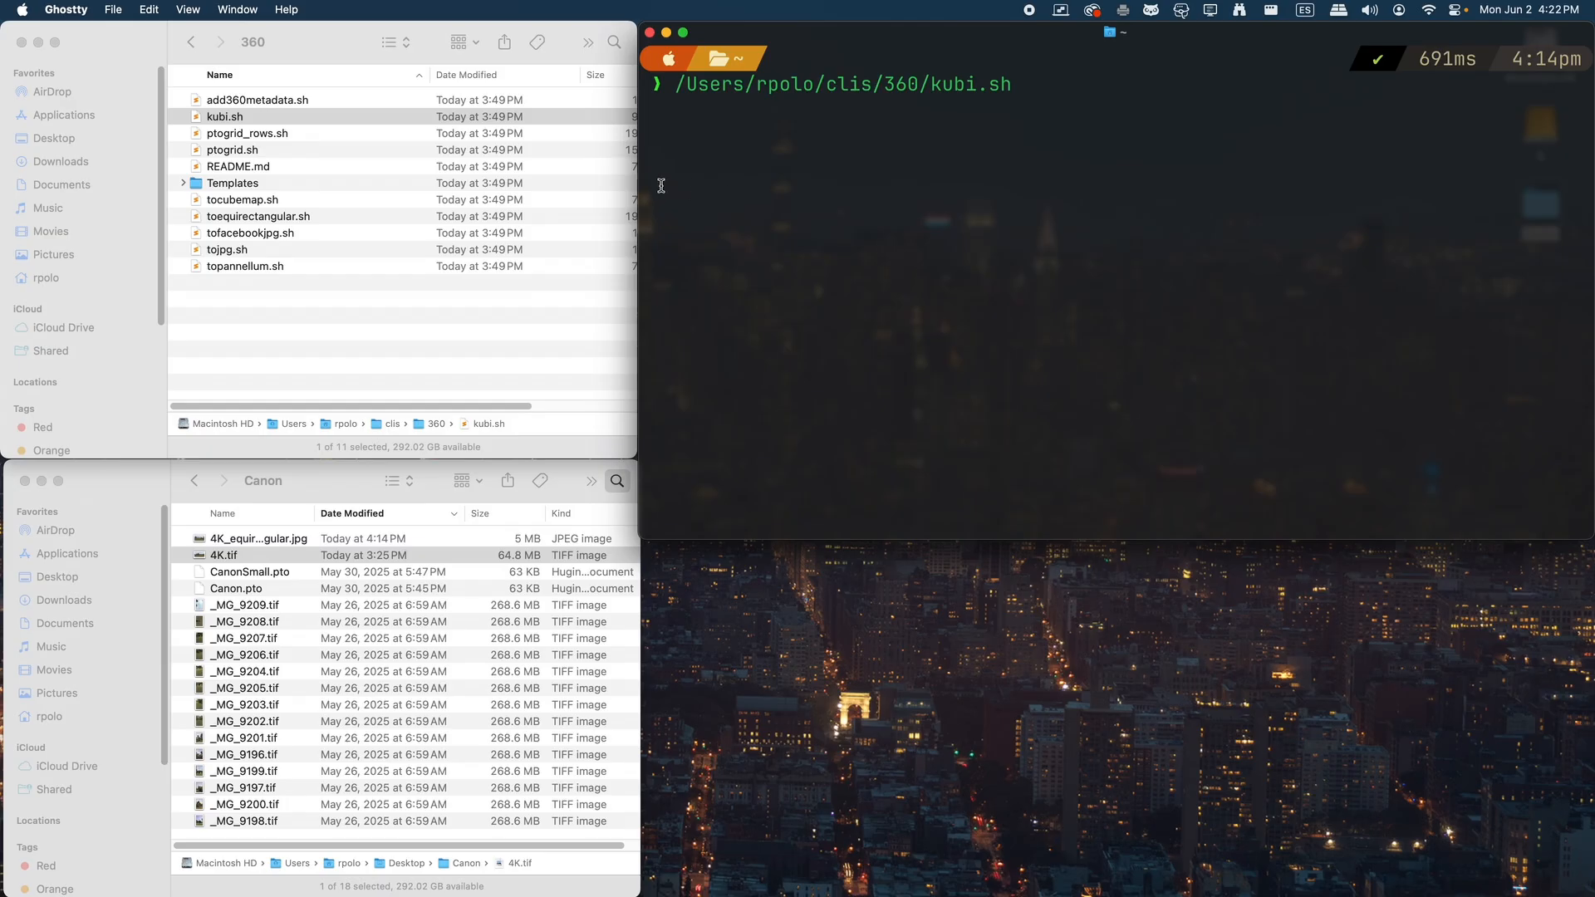
left_click_drag(248, 557, 1053, 349)
key("Return")
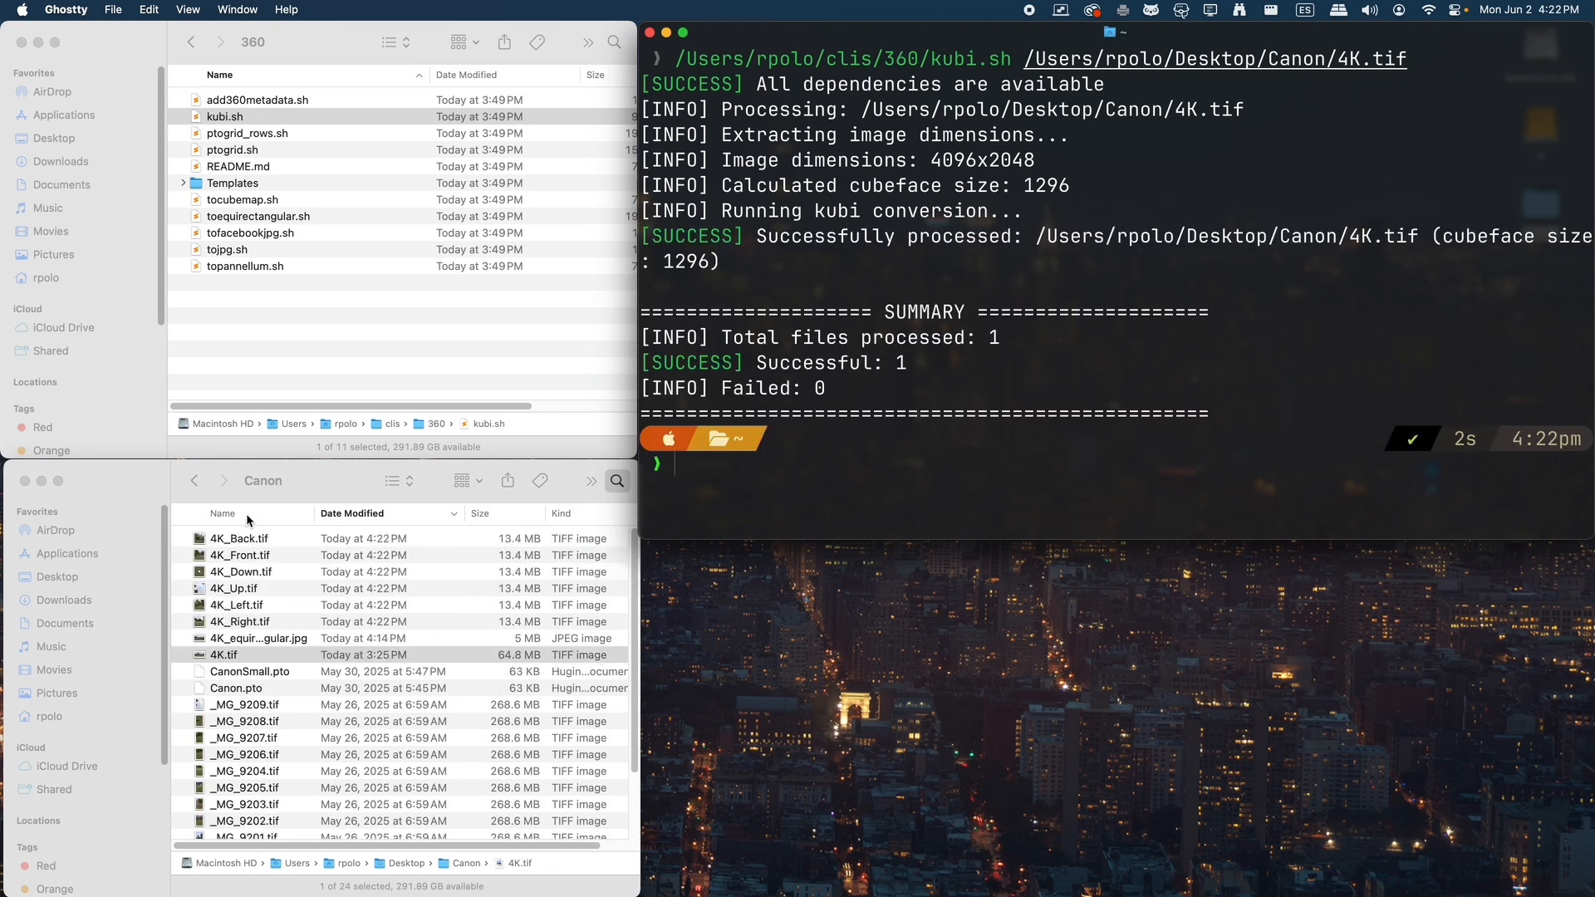
Run the topannellum.sh script on 4K_equirectangular.jpg to build the web panorama package
left_click(306, 349)
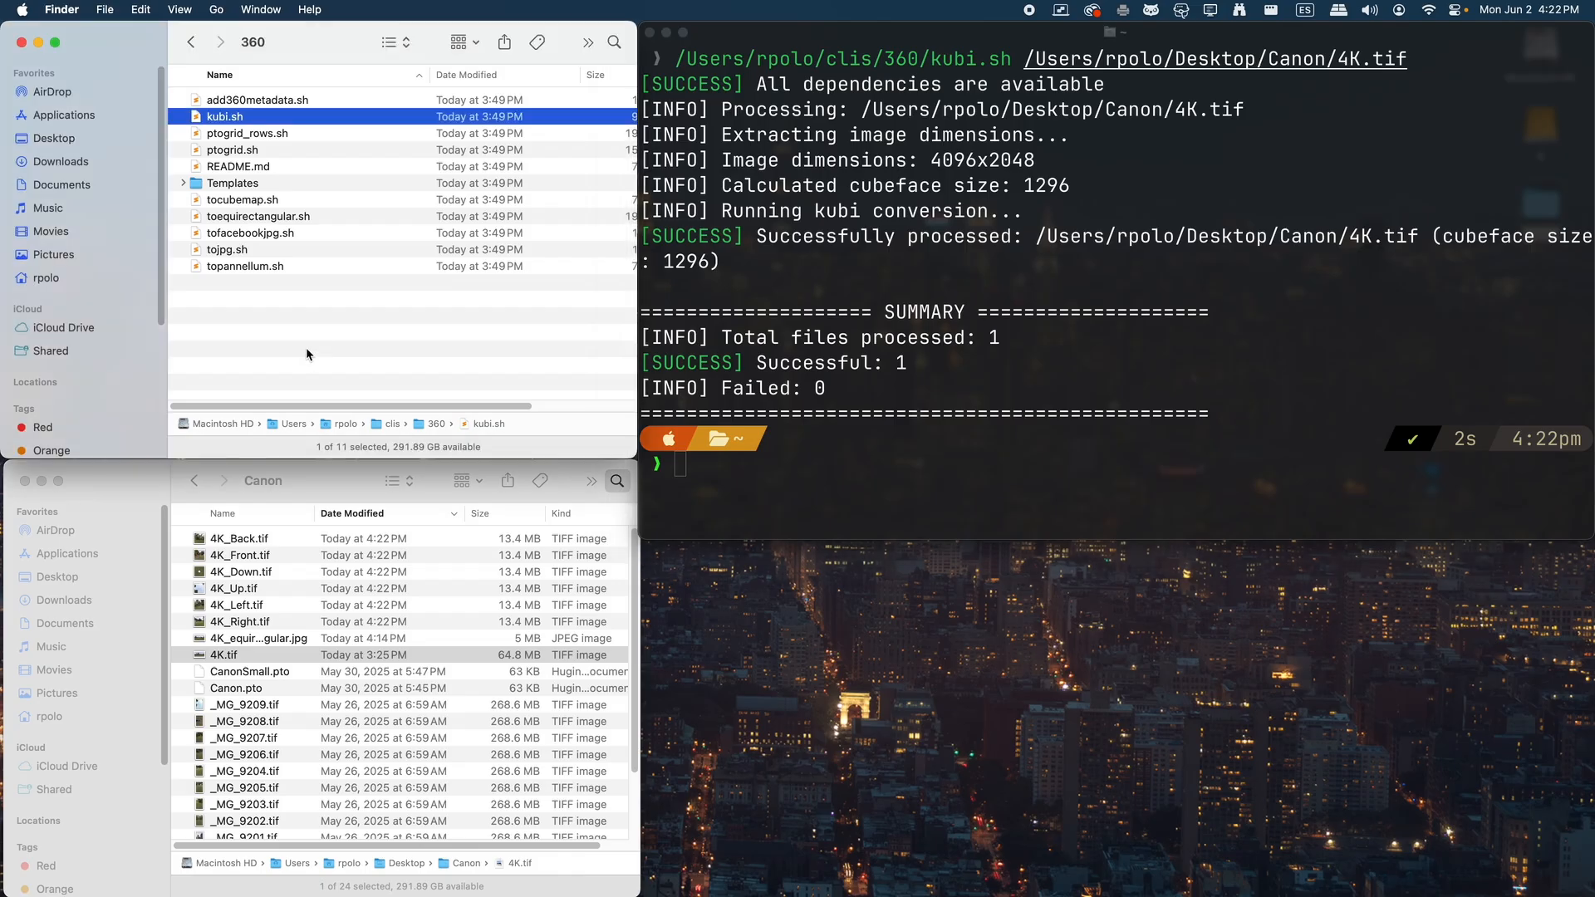
left_click(270, 266)
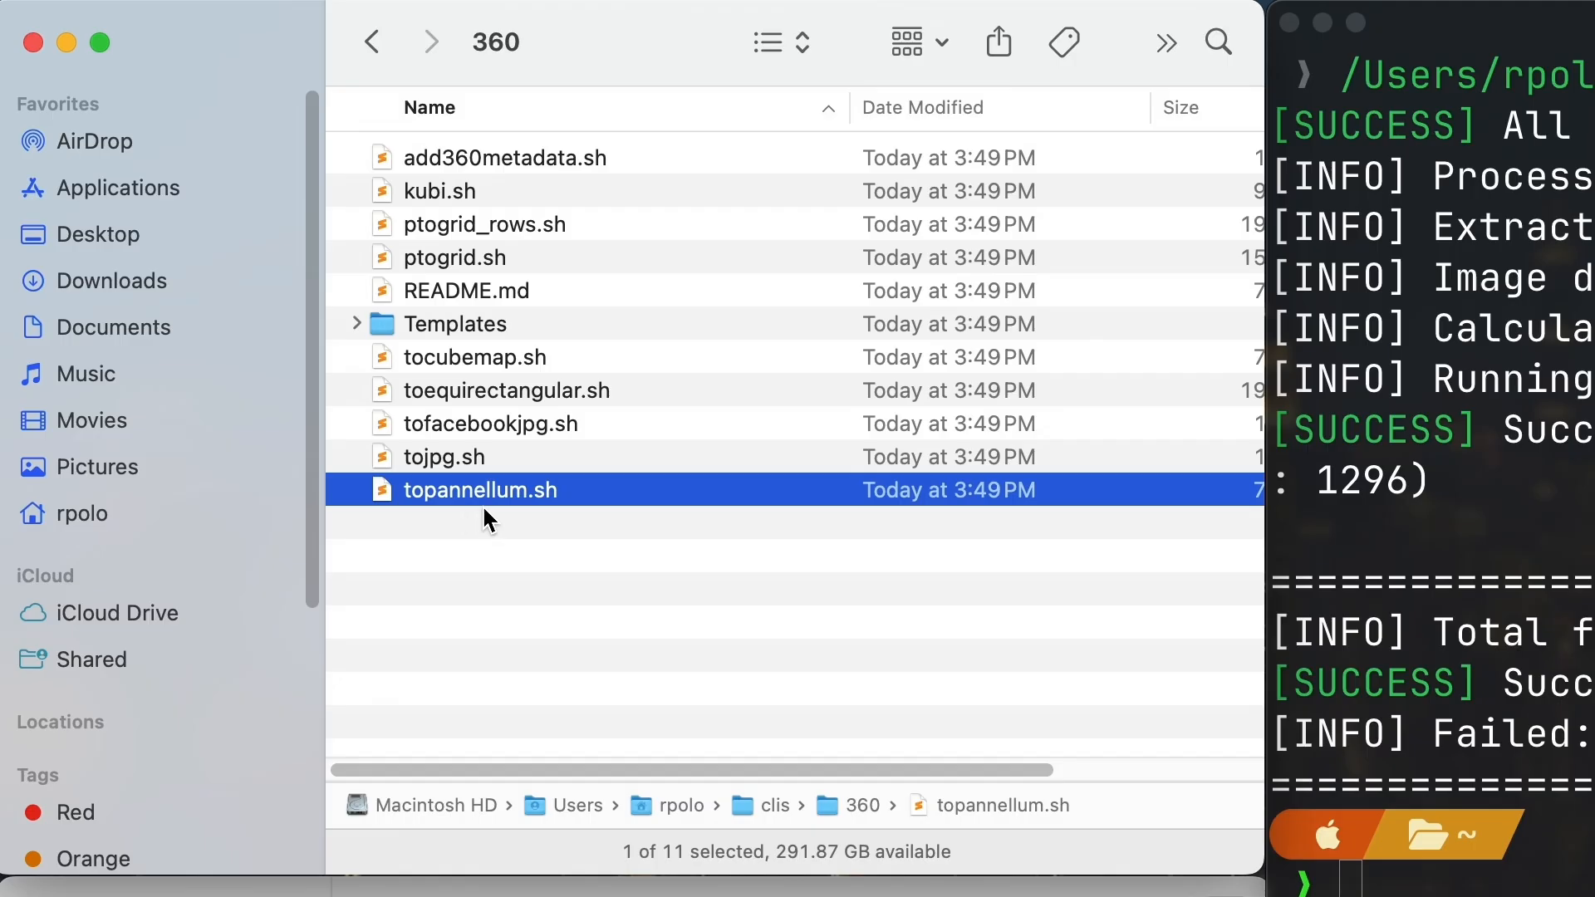
left_click_drag(497, 496, 1594, 720)
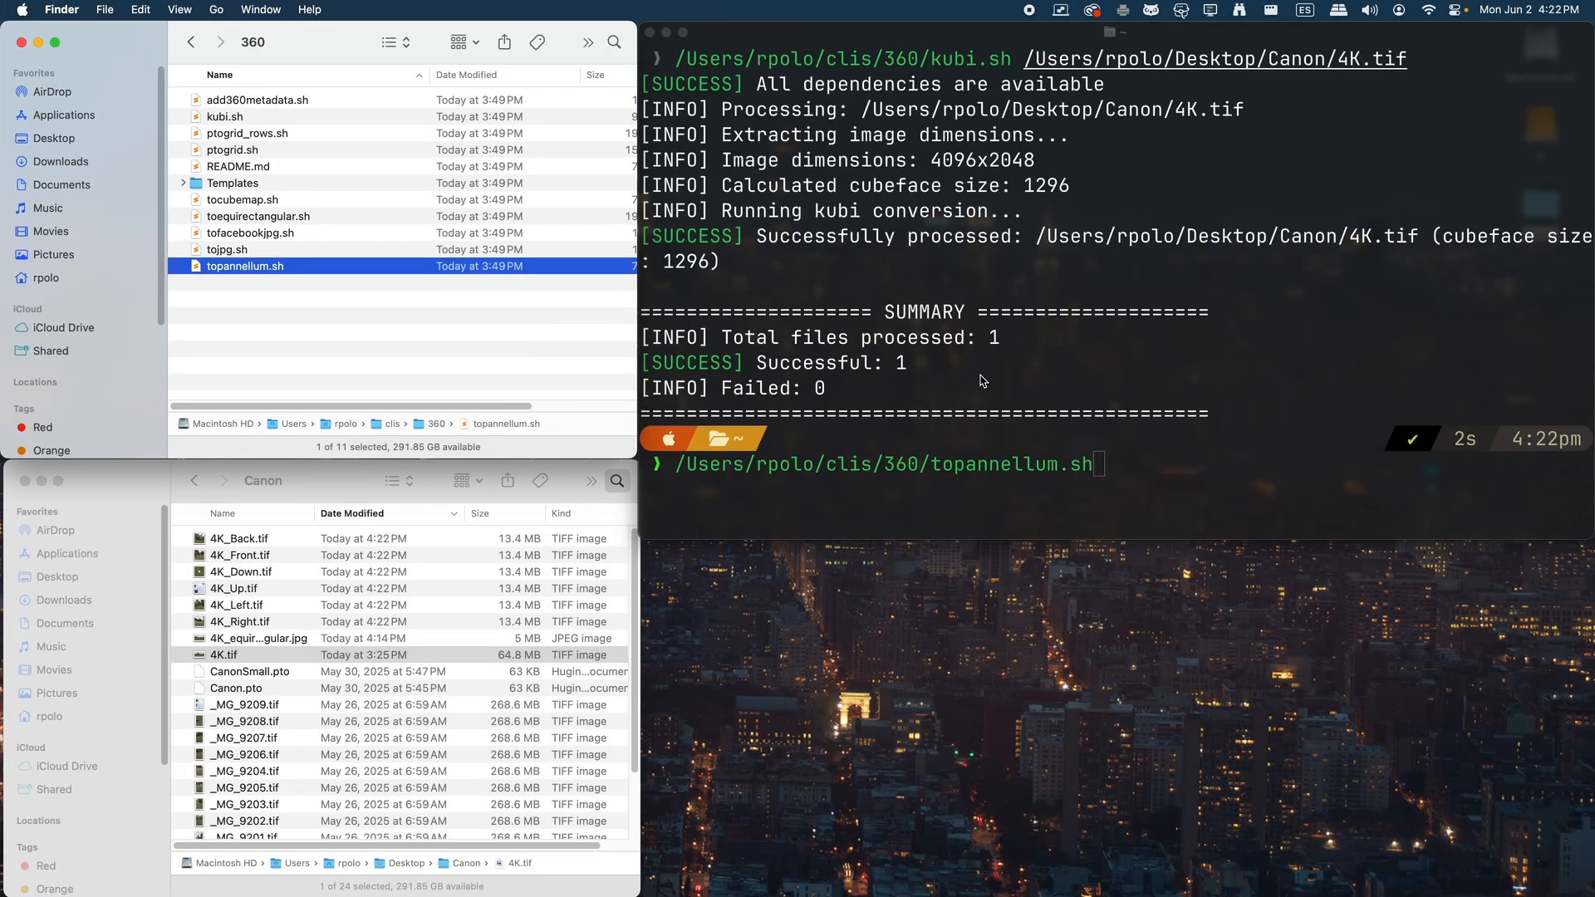
left_click(980, 375)
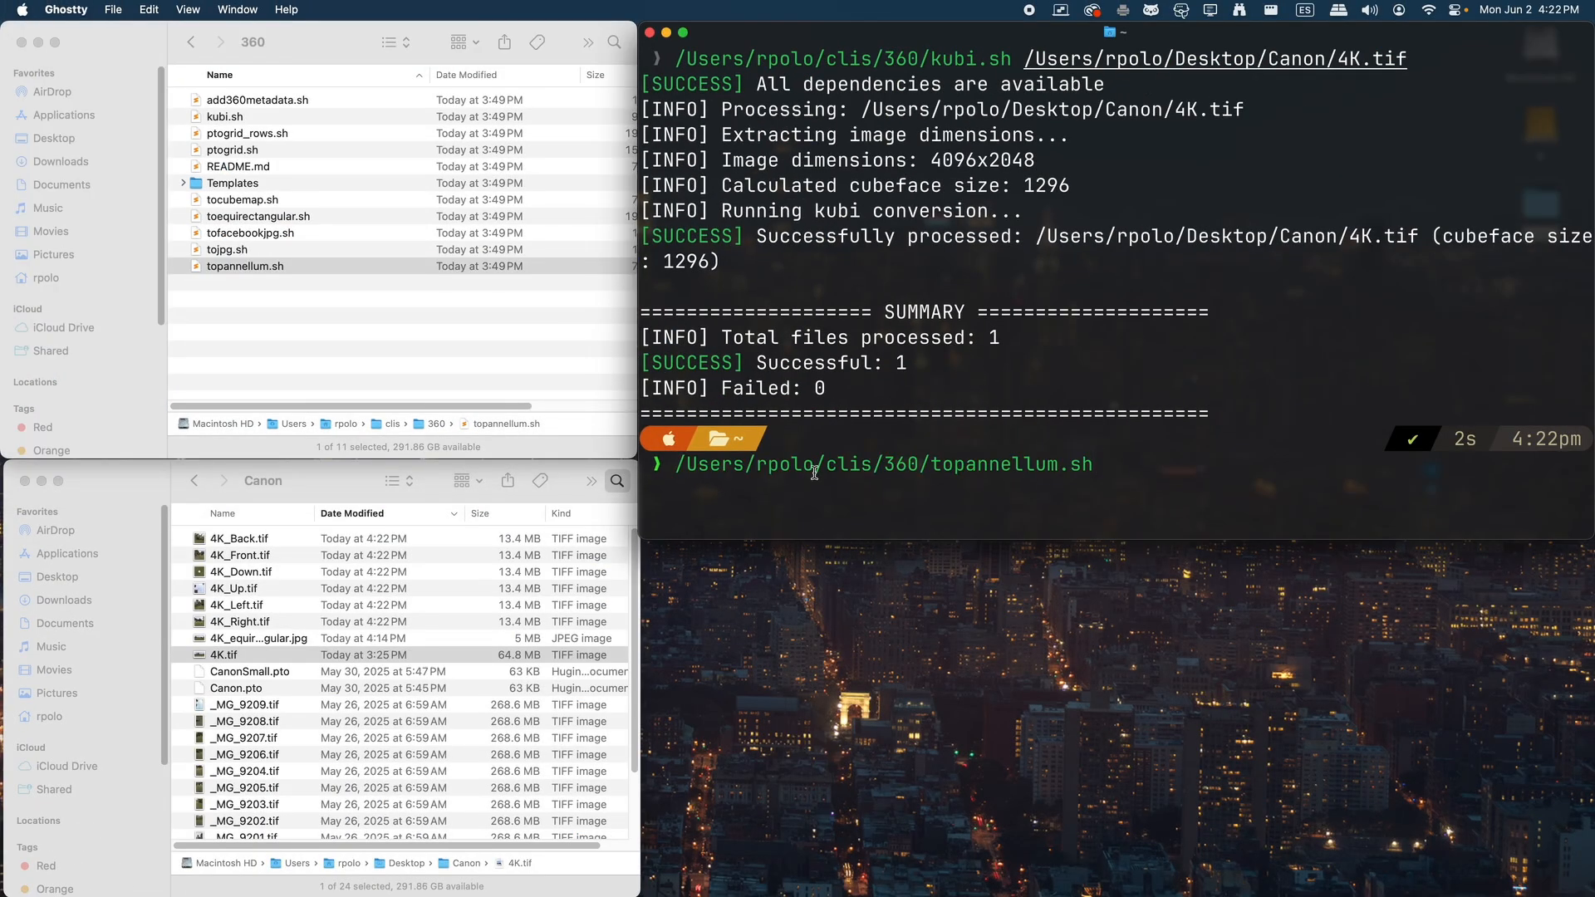
left_click(246, 656)
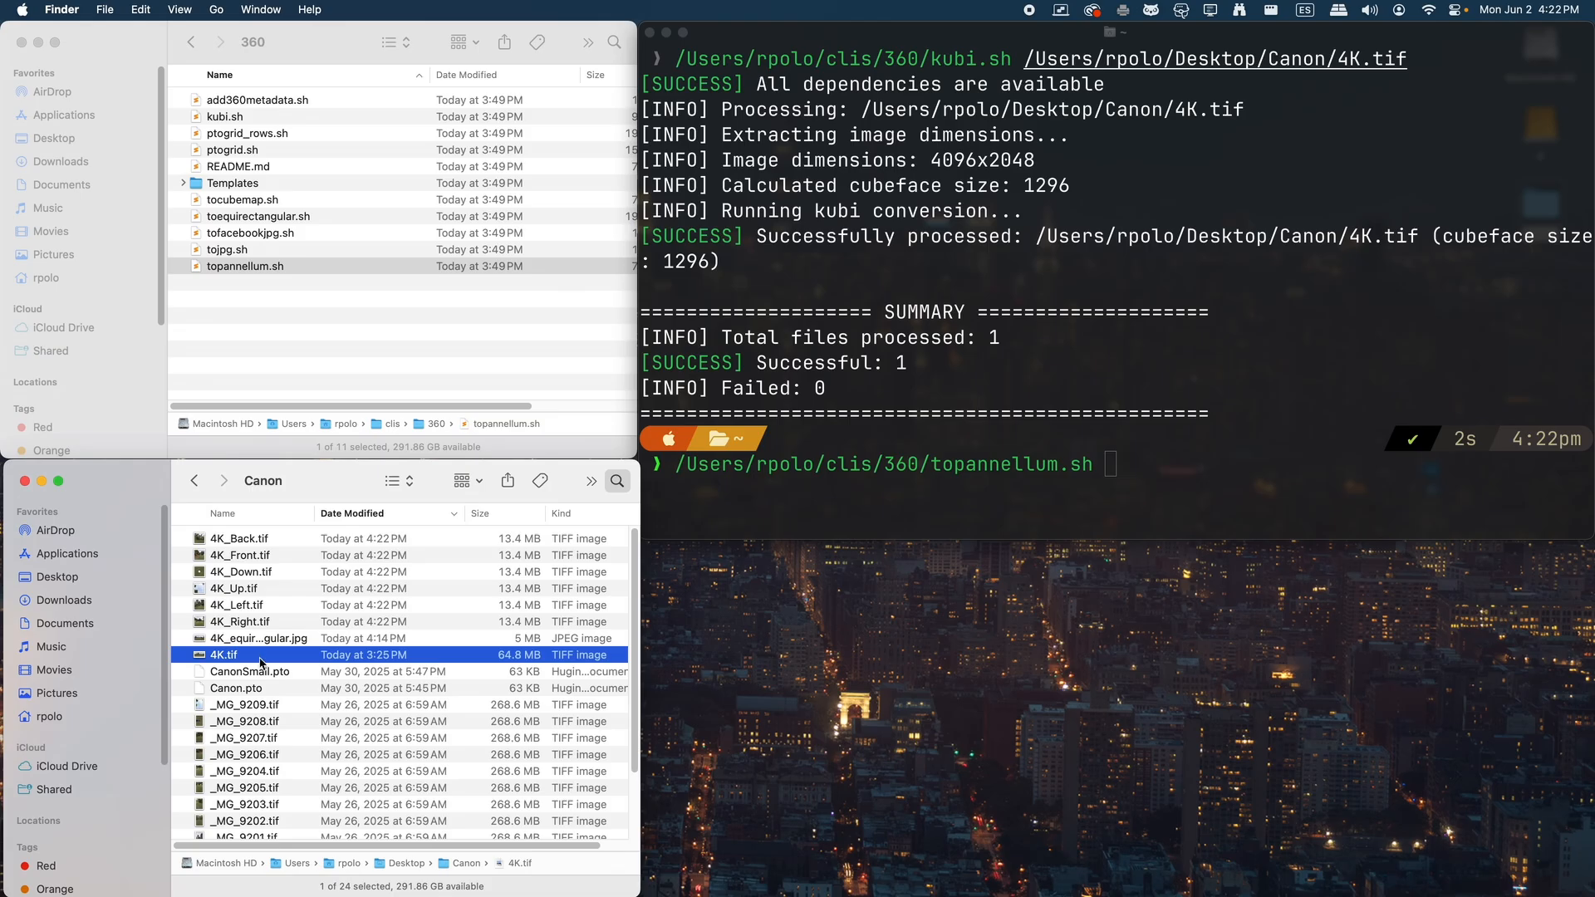
left_click_drag(264, 638, 1259, 364)
left_click(1256, 362)
key("Return")
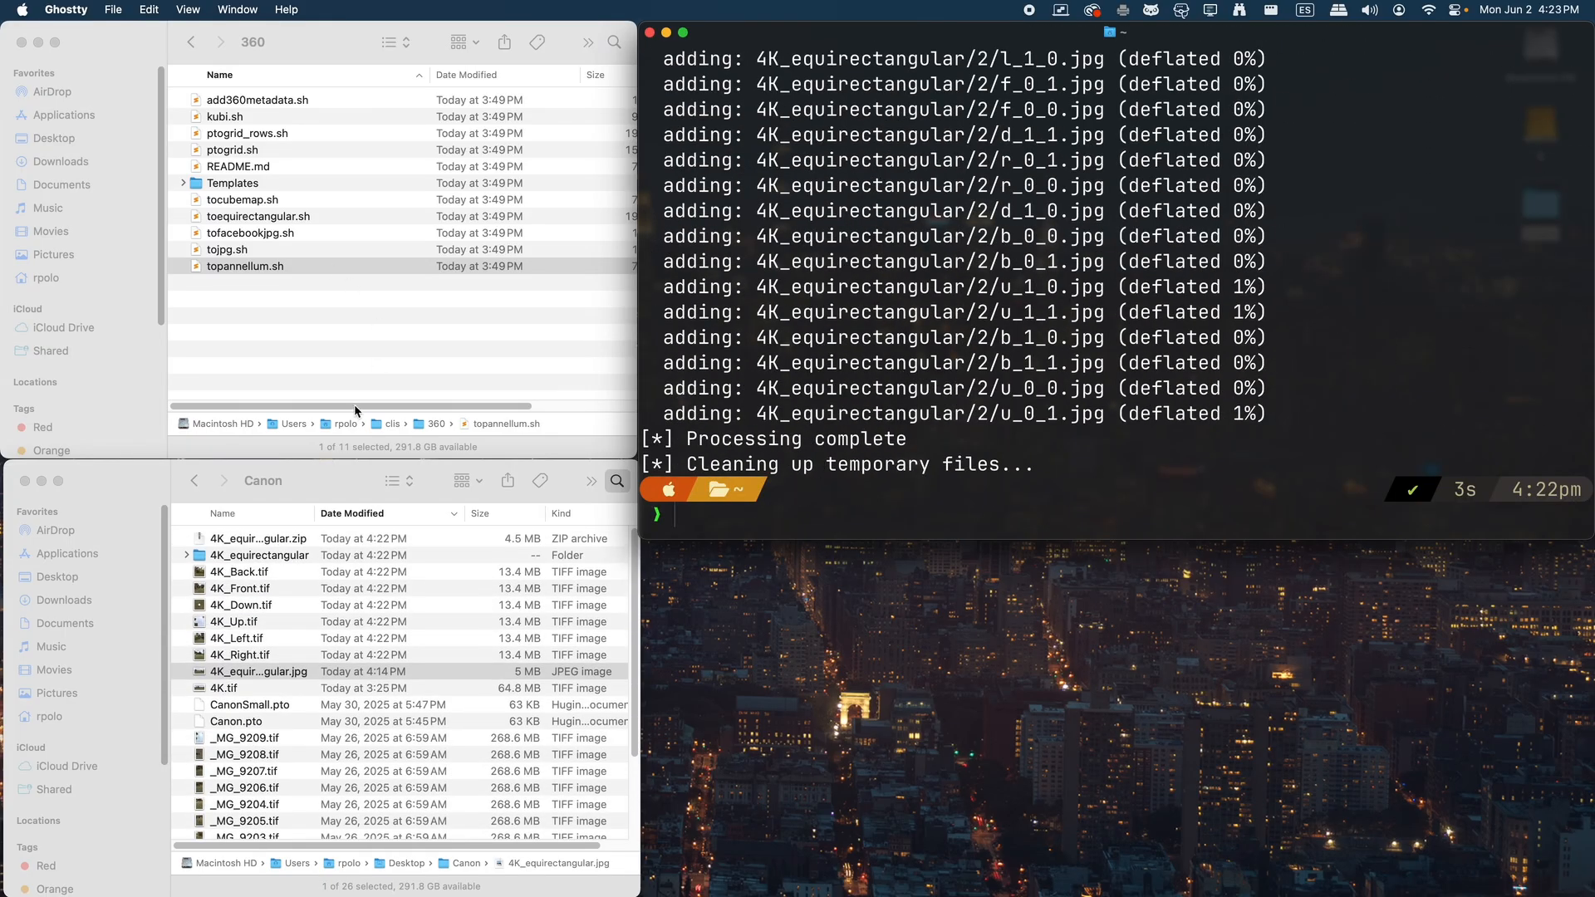
Examine the contents of the generated 4K_equirectangular folder and select 4K_equirectangular.zip
left_click(246, 561)
left_click(258, 555)
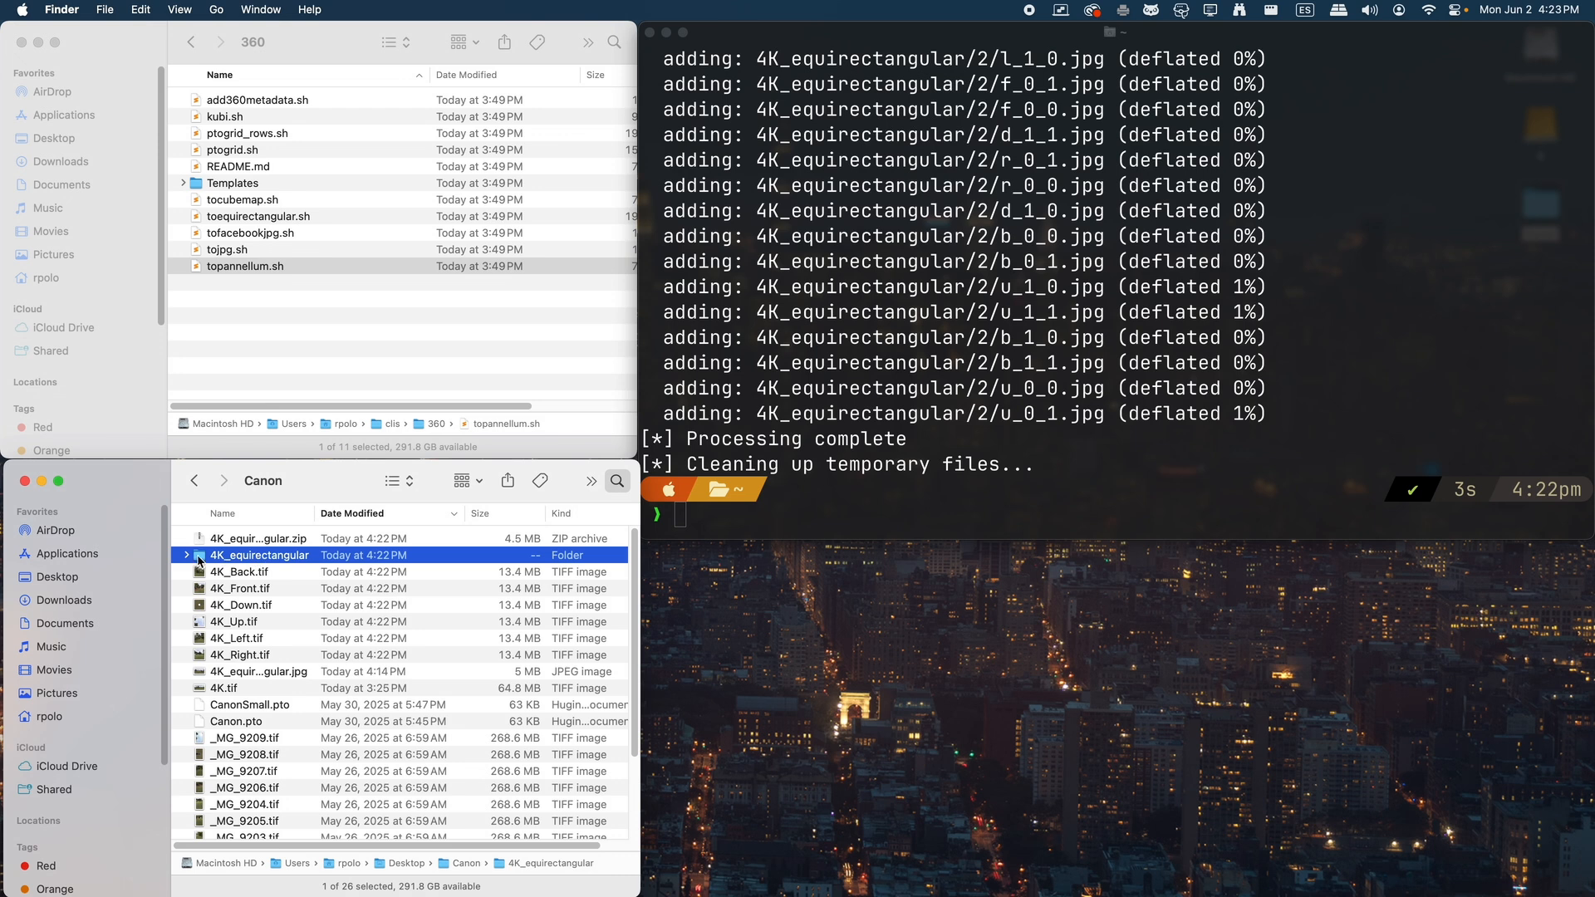
left_click(187, 557)
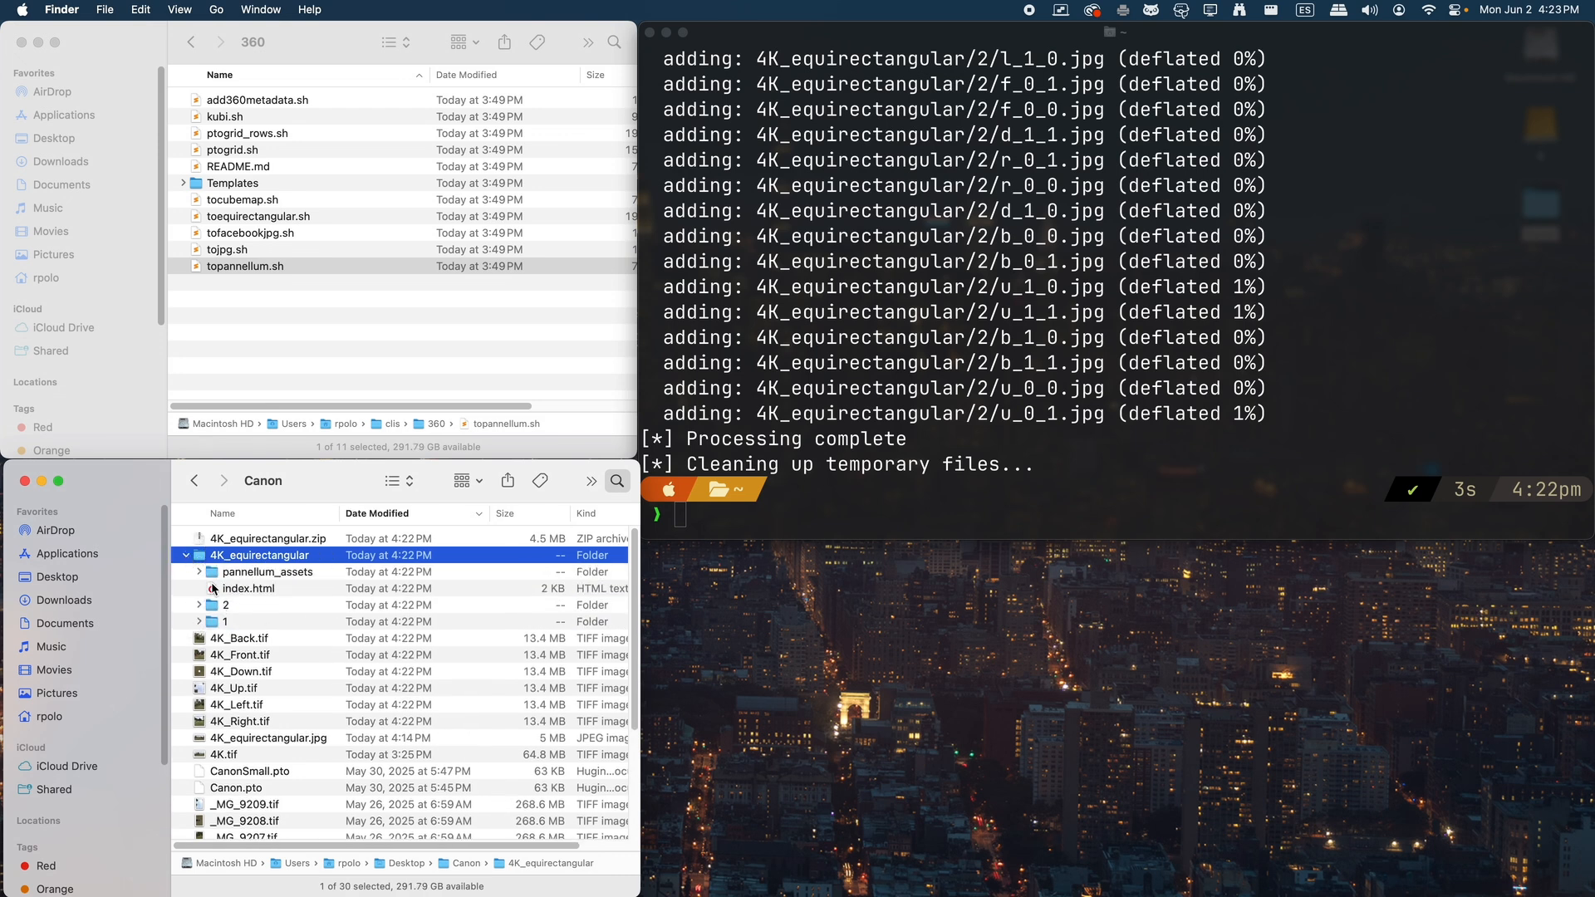
left_click(252, 545)
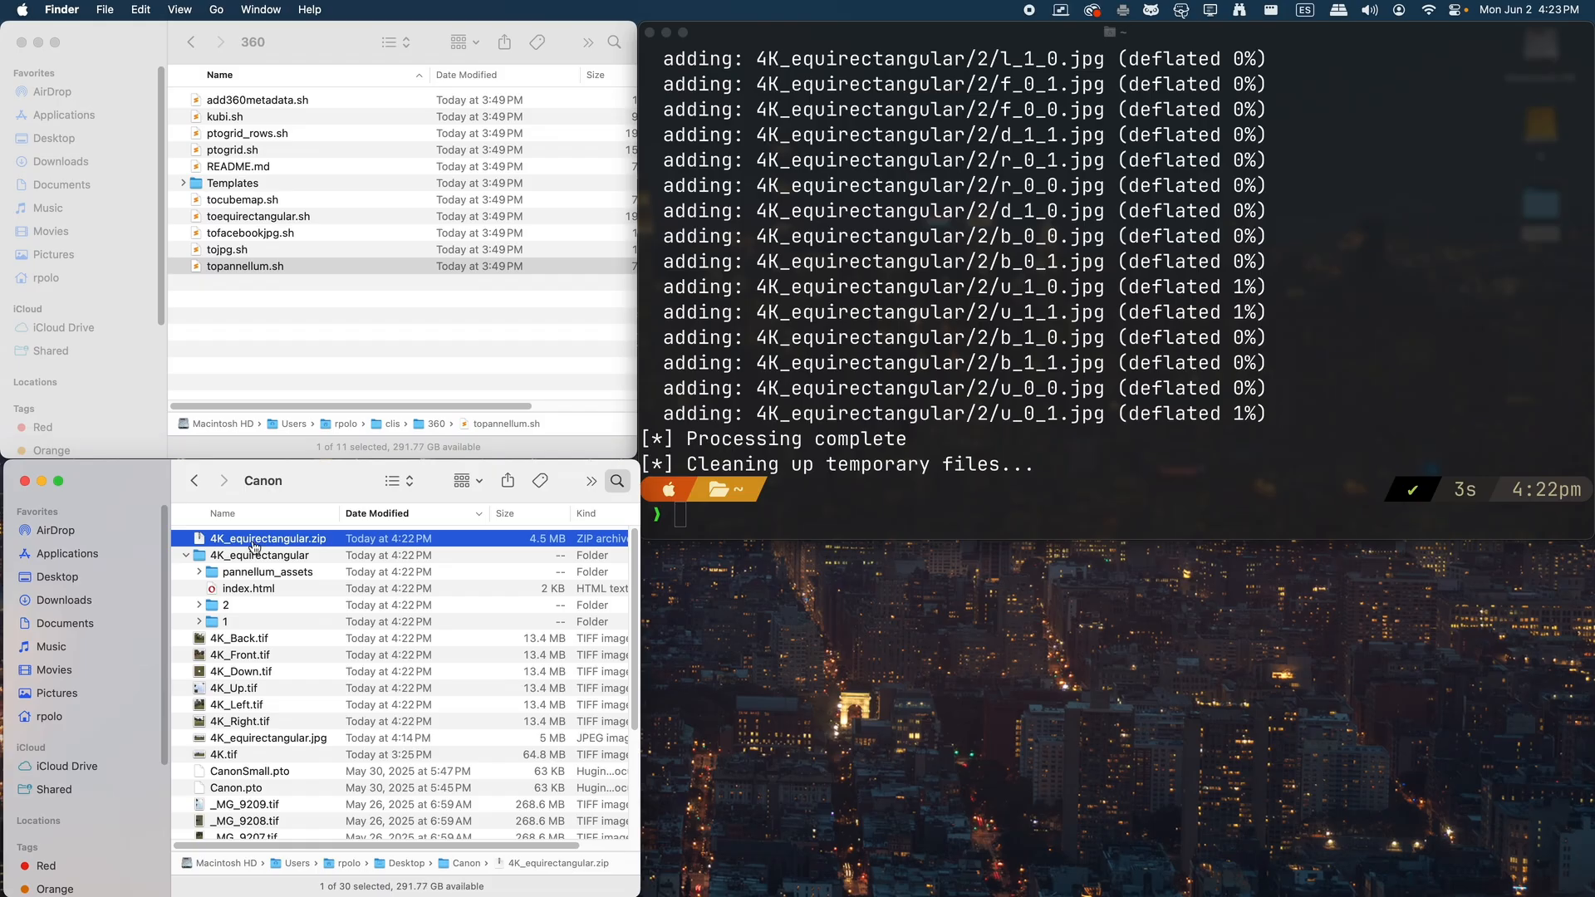
Switch to Safari, look around the published _MG_9196 web panorama and show it full screen
key("super+Tab")
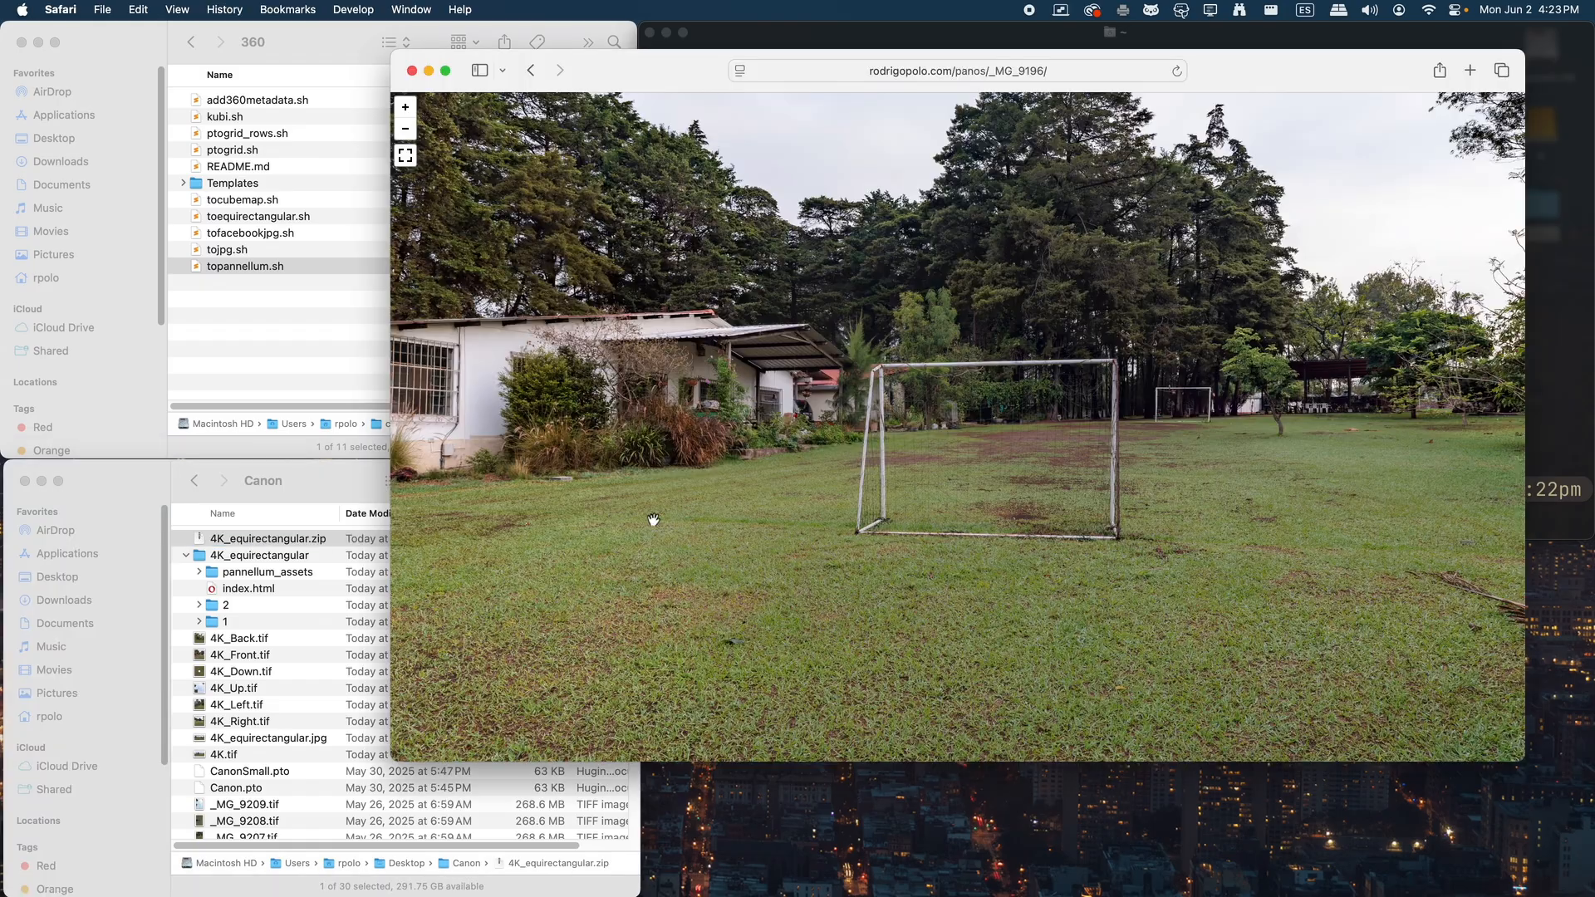
left_click_drag(986, 242, 1055, 275)
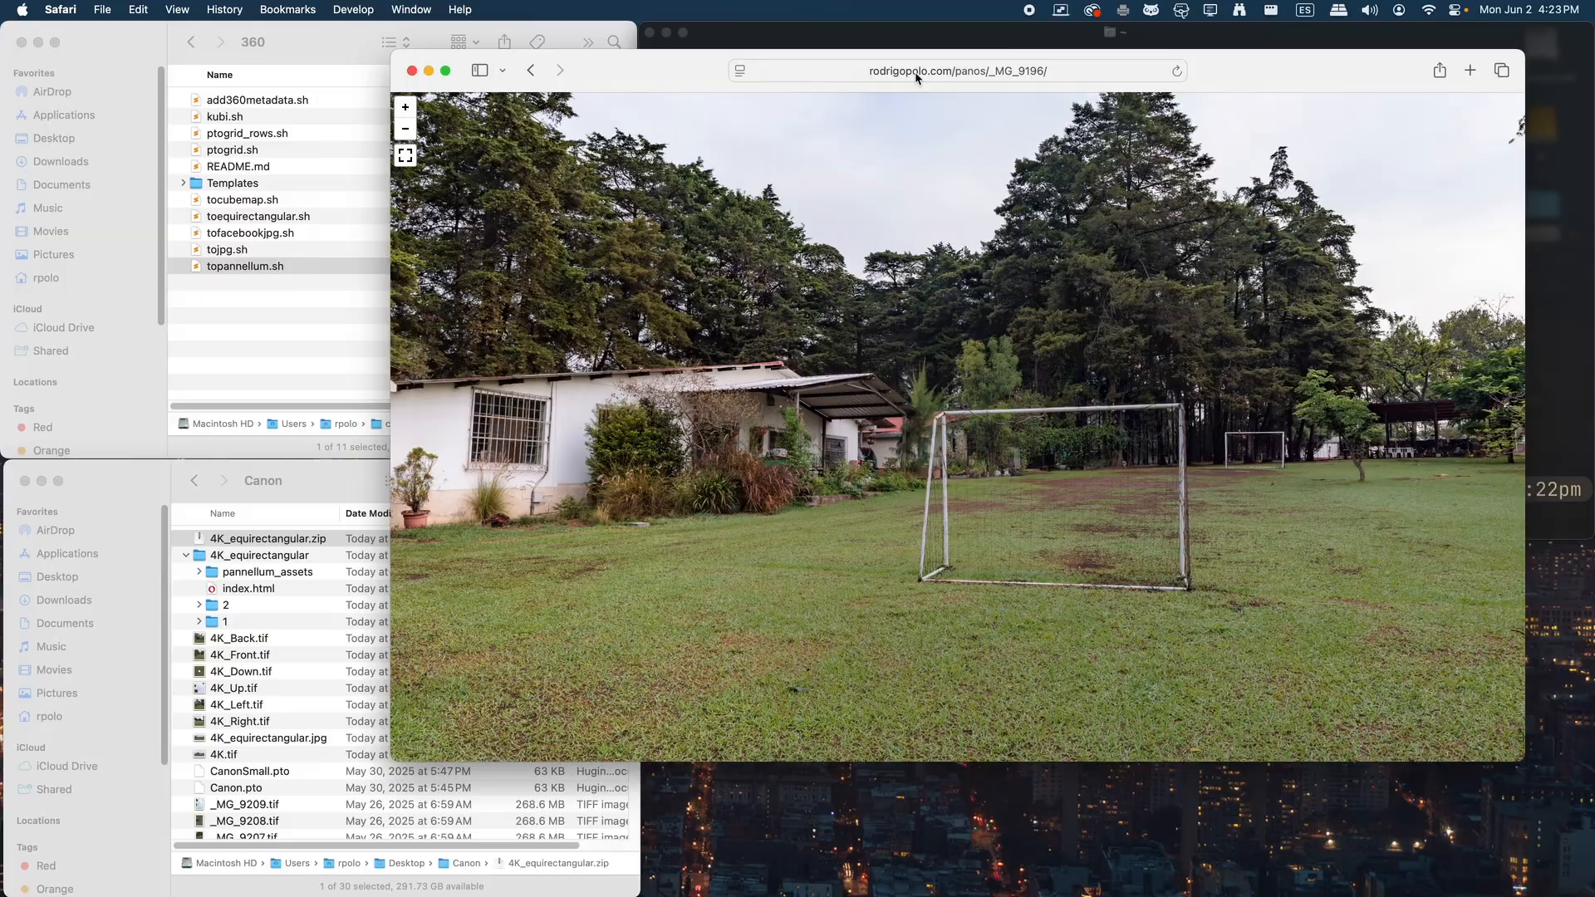
left_click_drag(747, 293, 1246, 397)
left_click_drag(775, 424, 1155, 485)
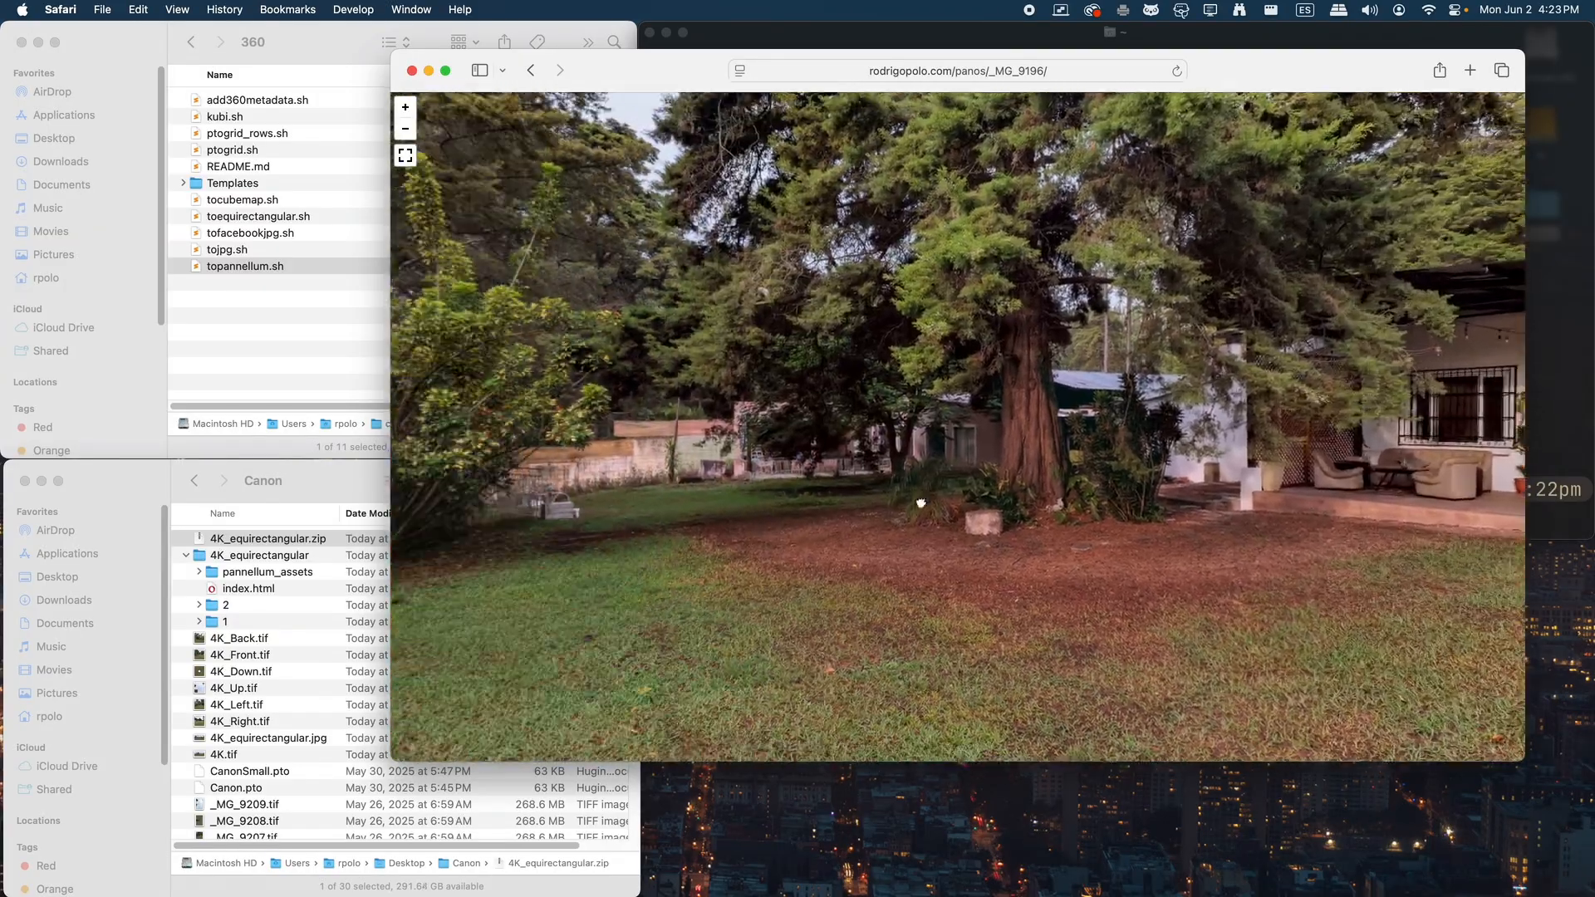
left_click_drag(919, 501, 1163, 490)
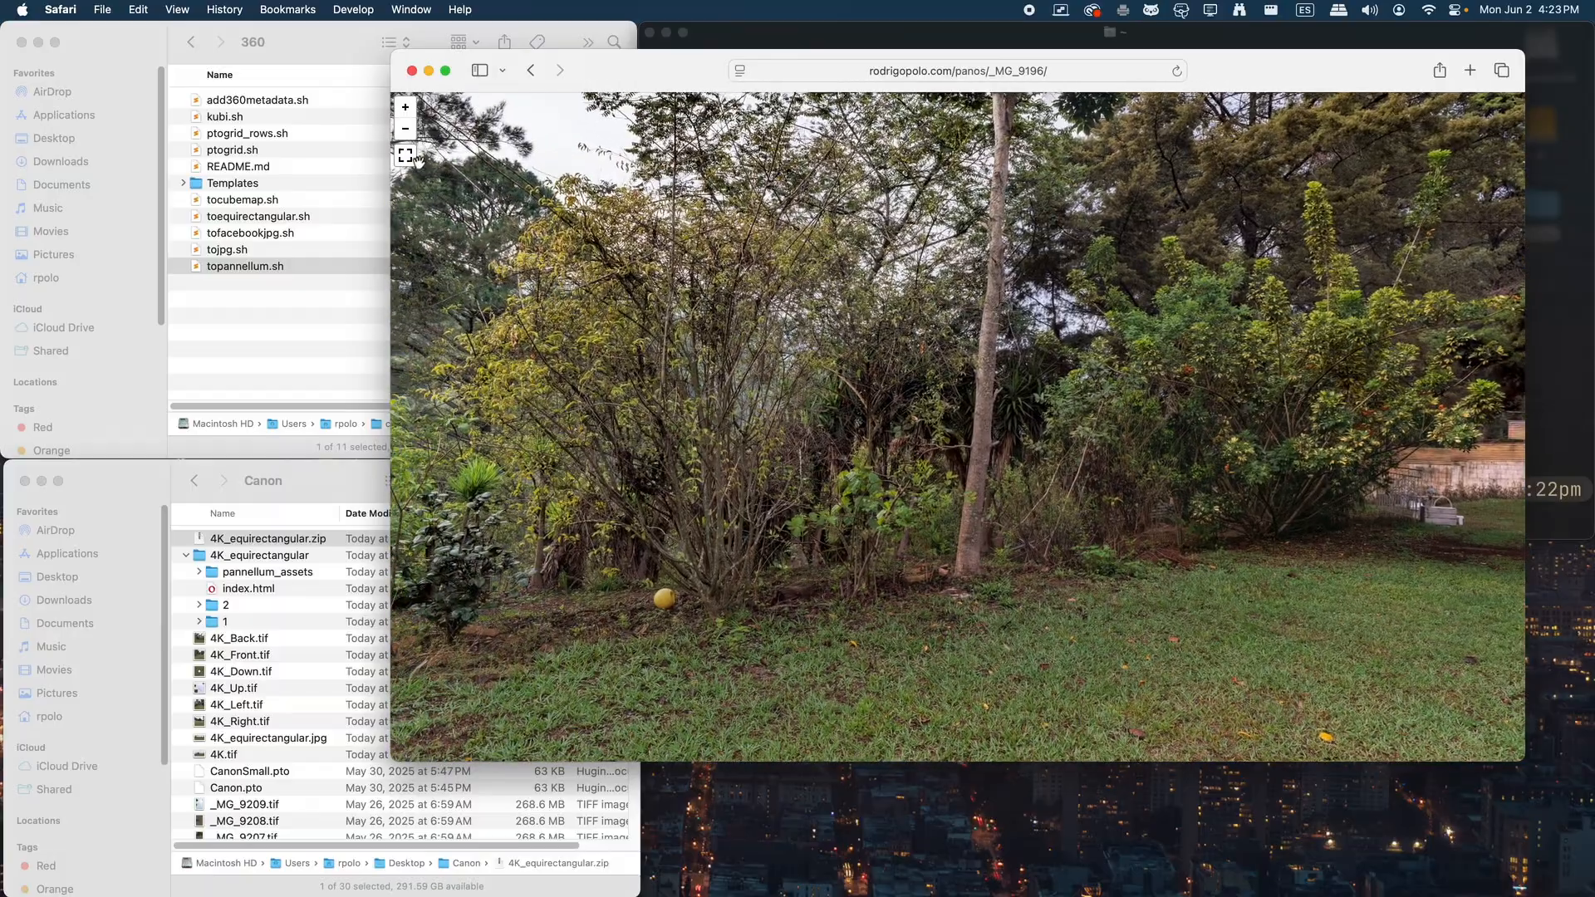
left_click(407, 155)
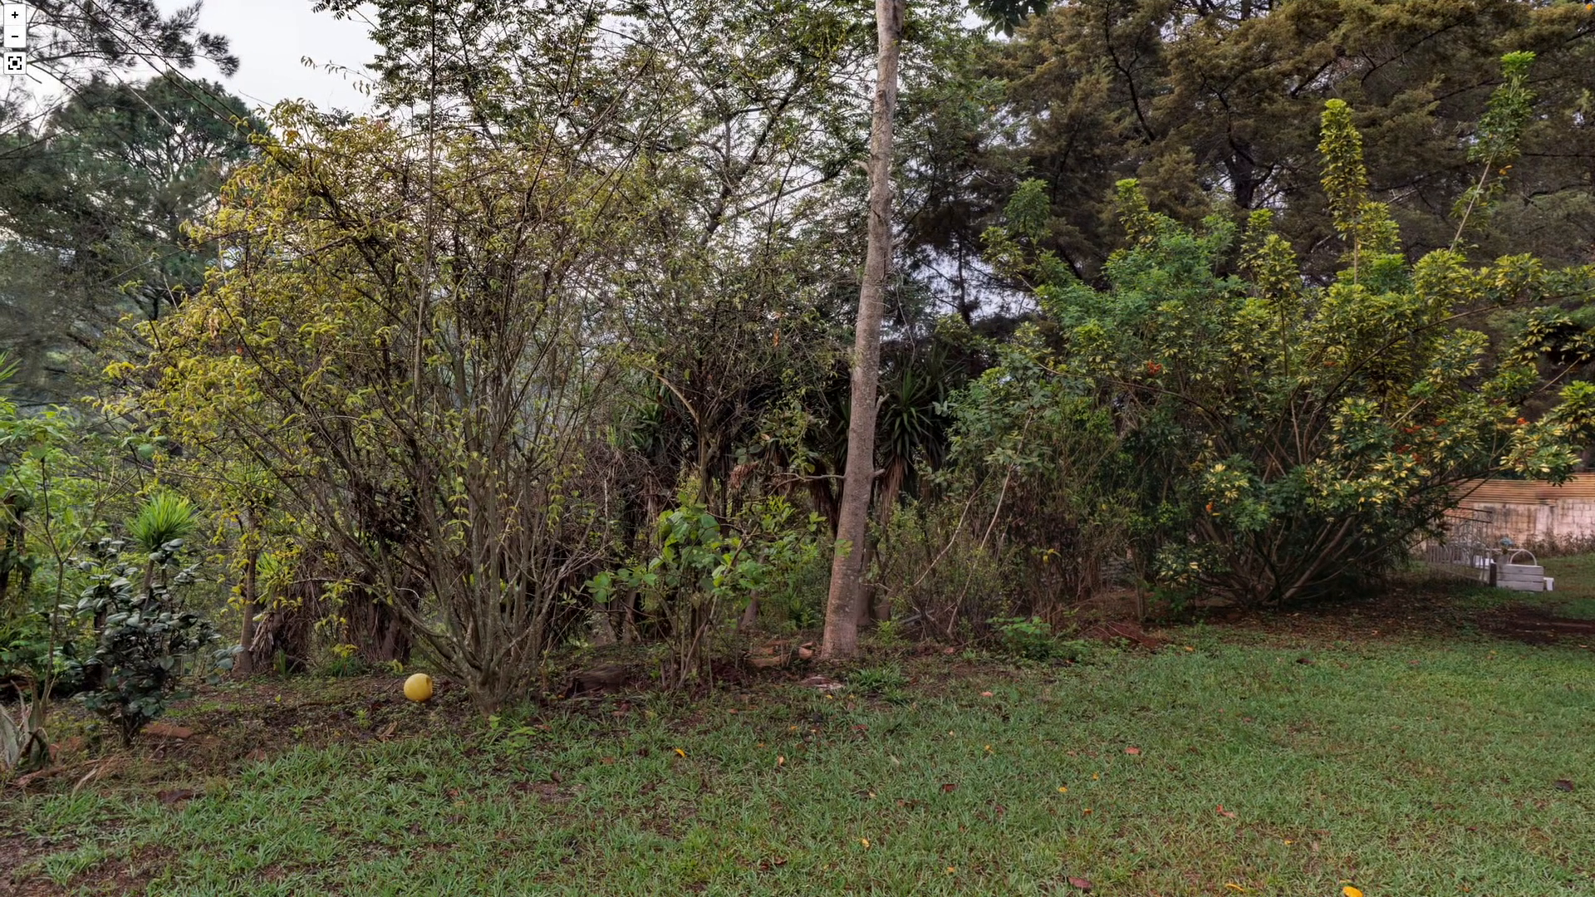
Leave the full-screen view of the _MG_9196 web panorama and look around the garden towards the soccer goal
left_click(15, 63)
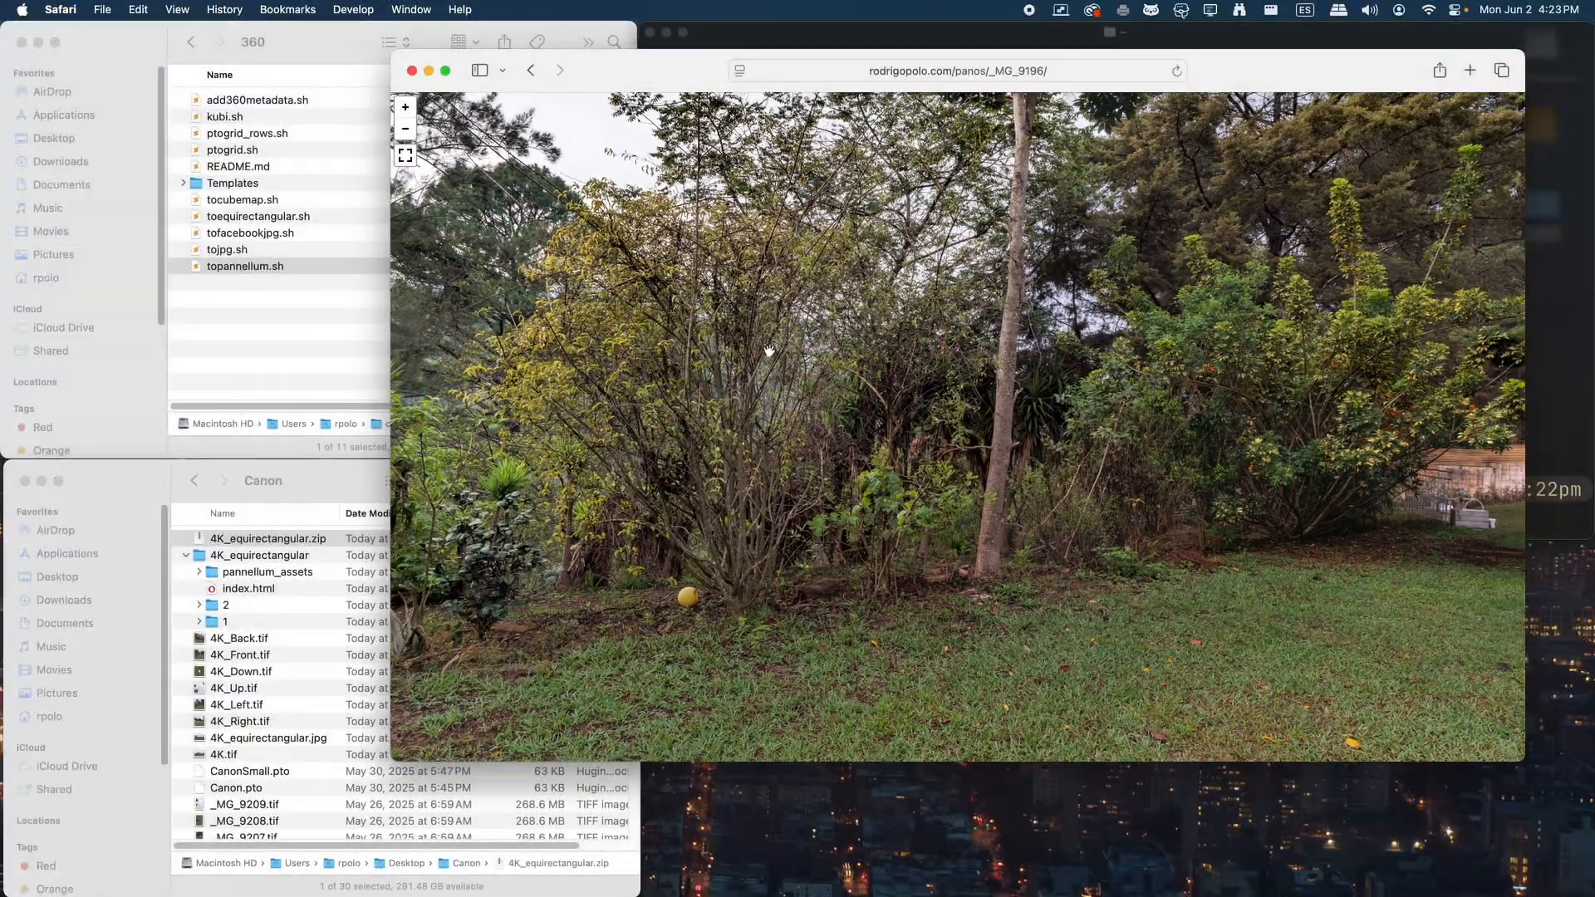
left_click_drag(697, 484, 1424, 512)
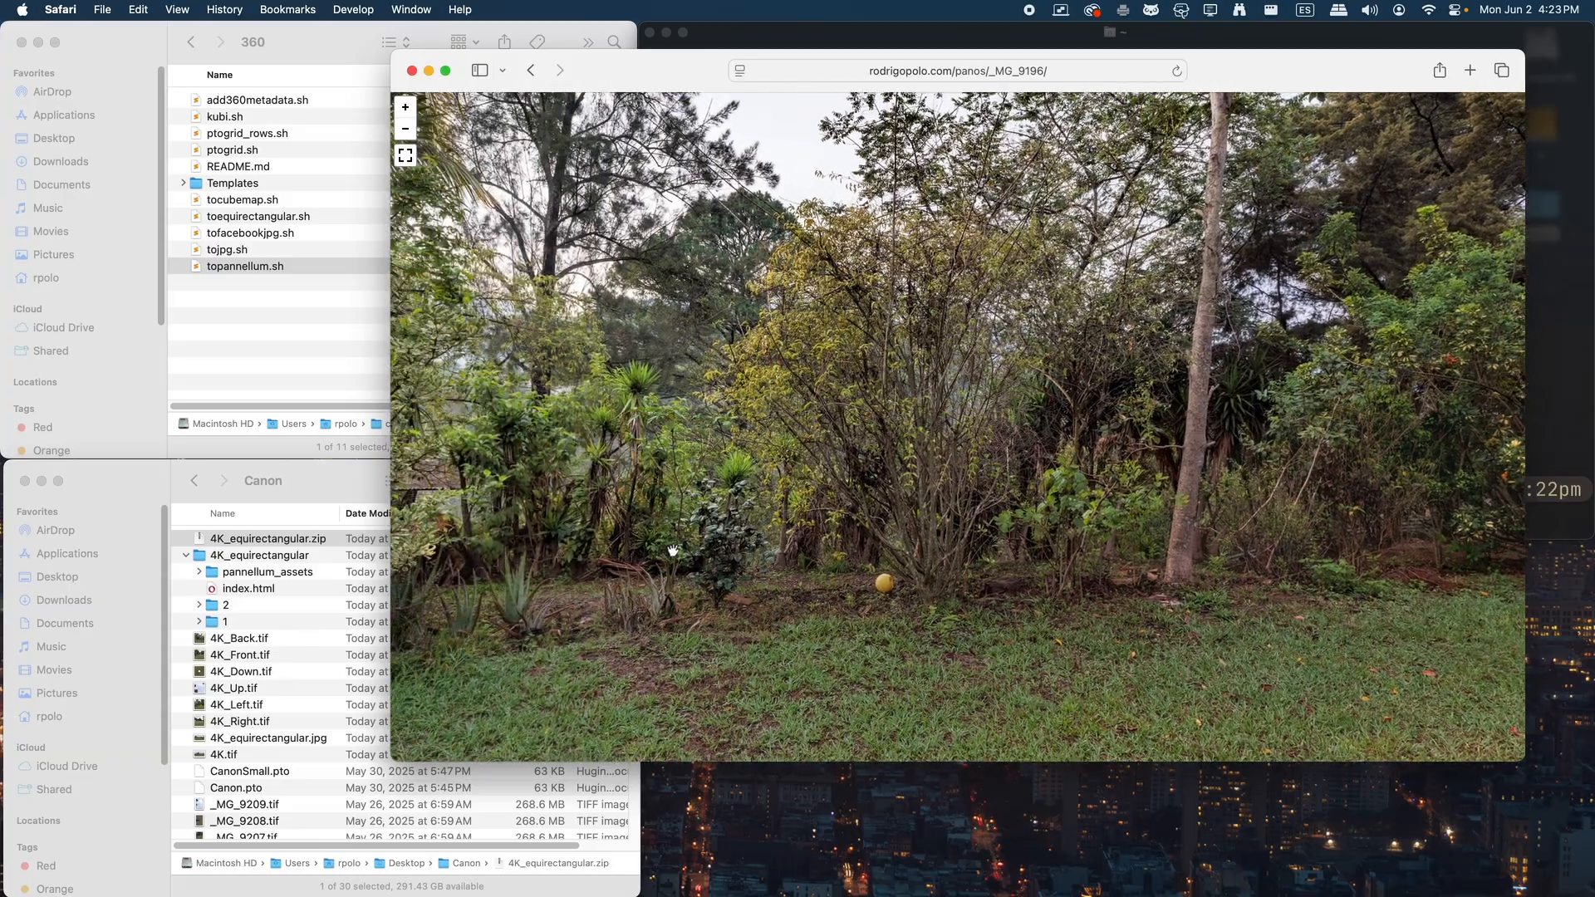
left_click_drag(673, 552, 1378, 498)
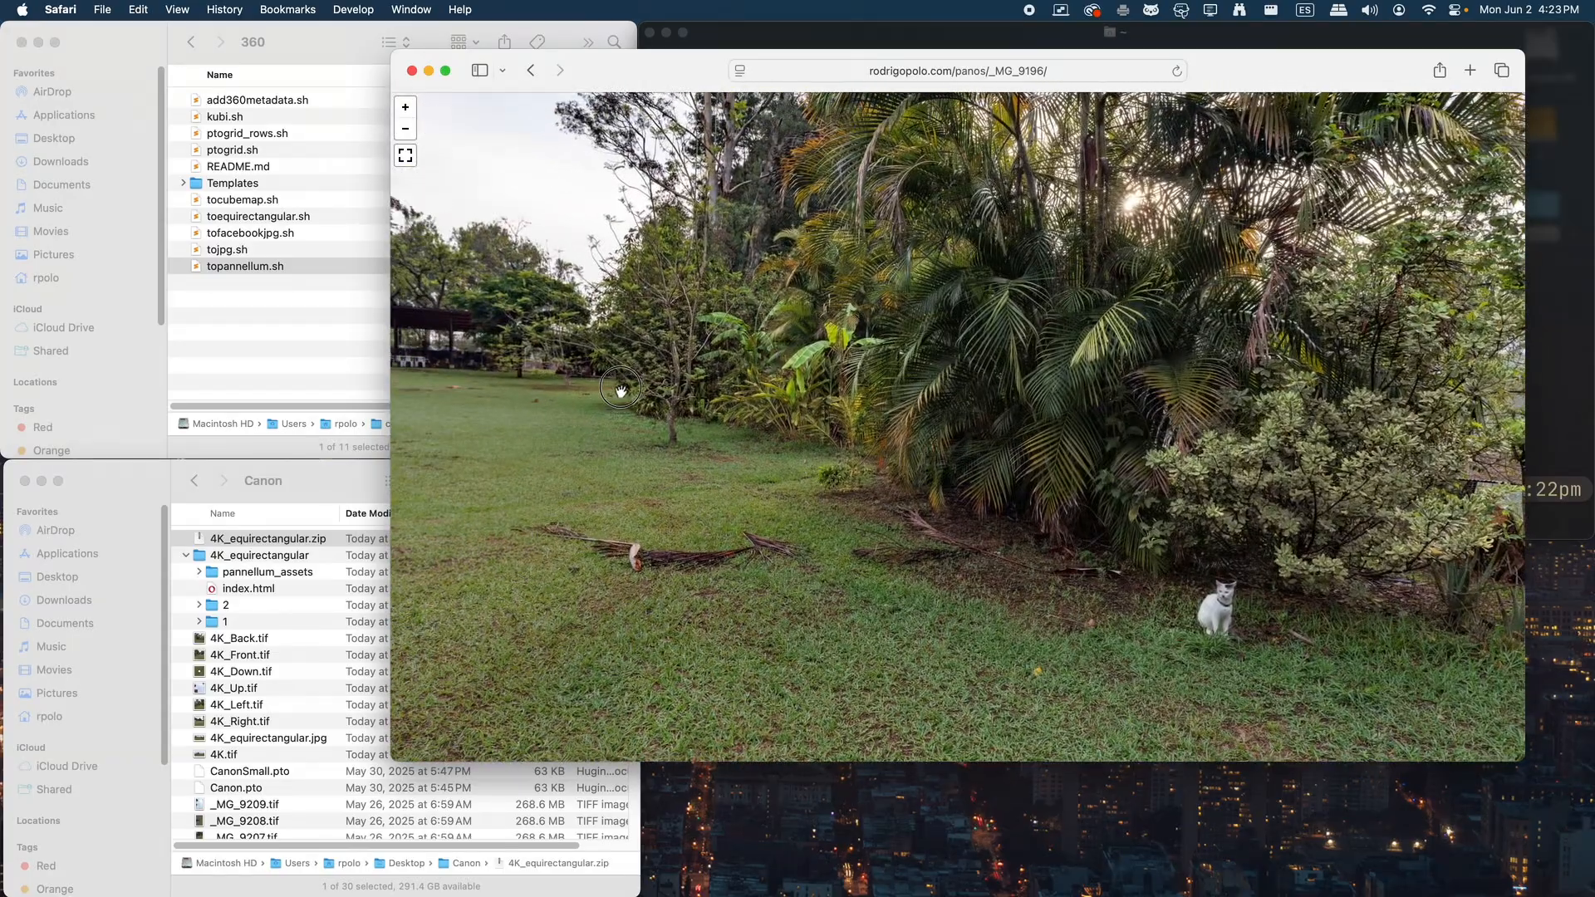
left_click_drag(616, 385, 1093, 406)
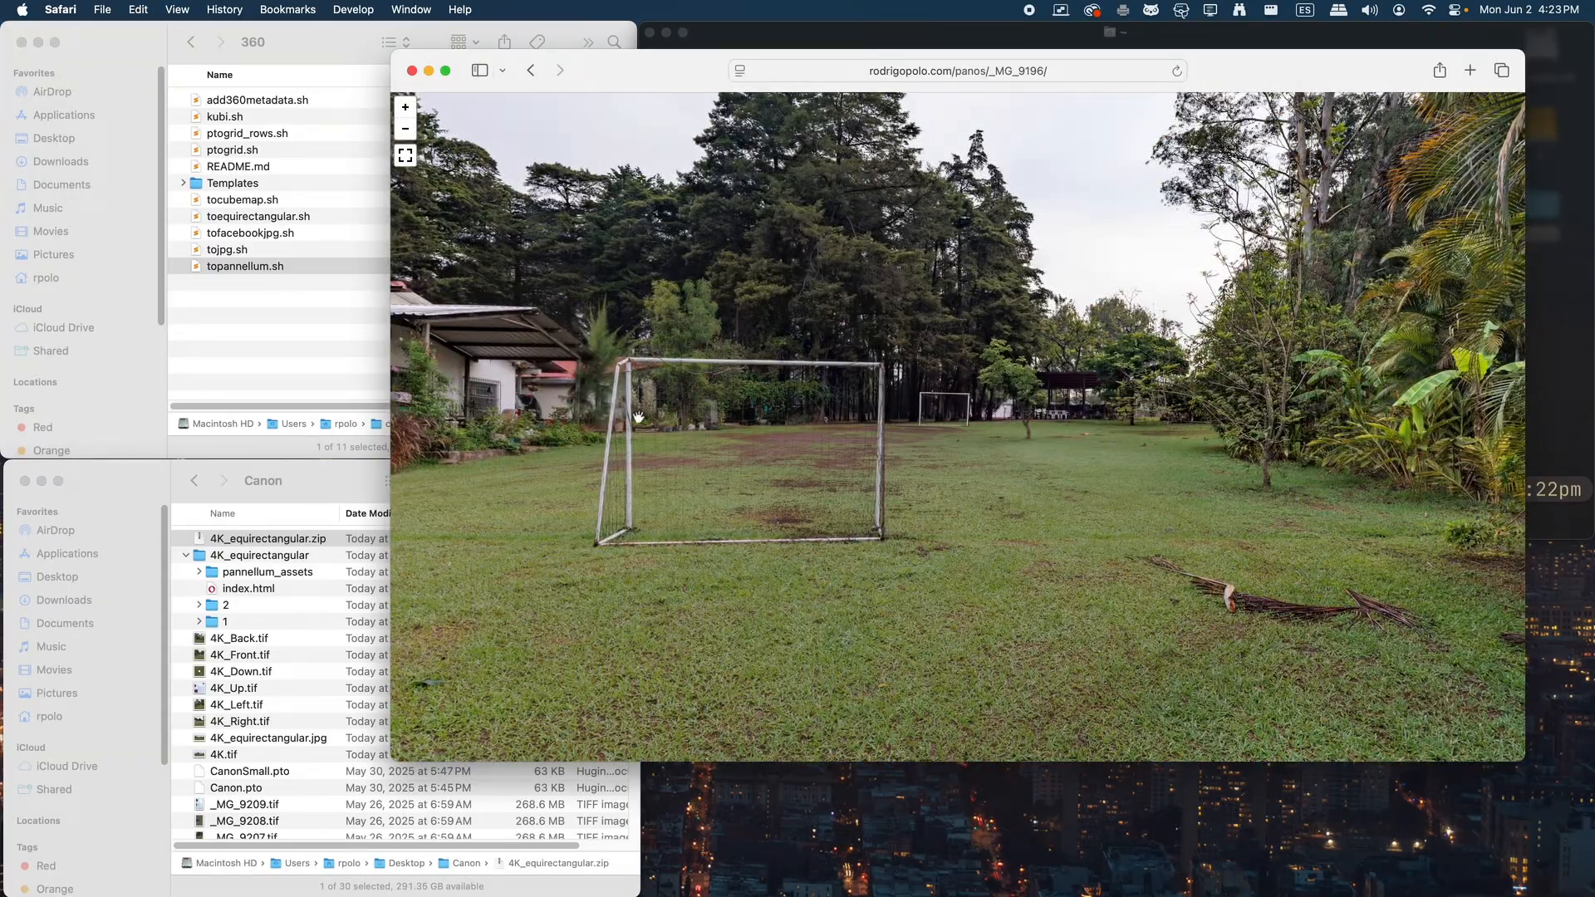
left_click_drag(638, 417, 836, 443)
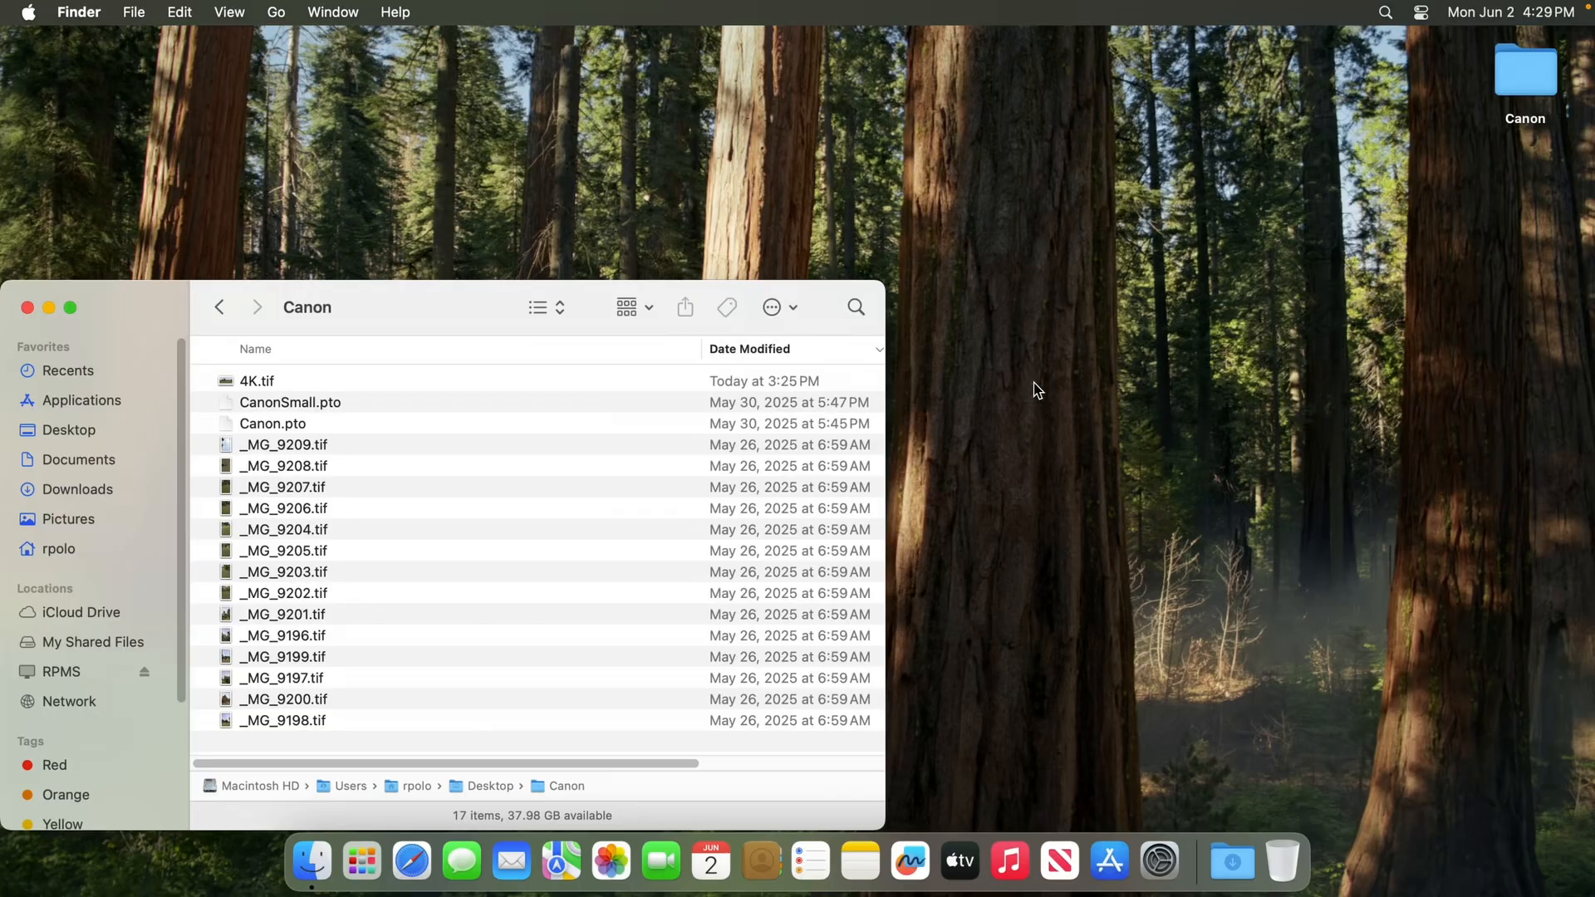
Open Safari, search the web for the script author's GitHub and open the GitHub profile from the results
left_click(409, 860)
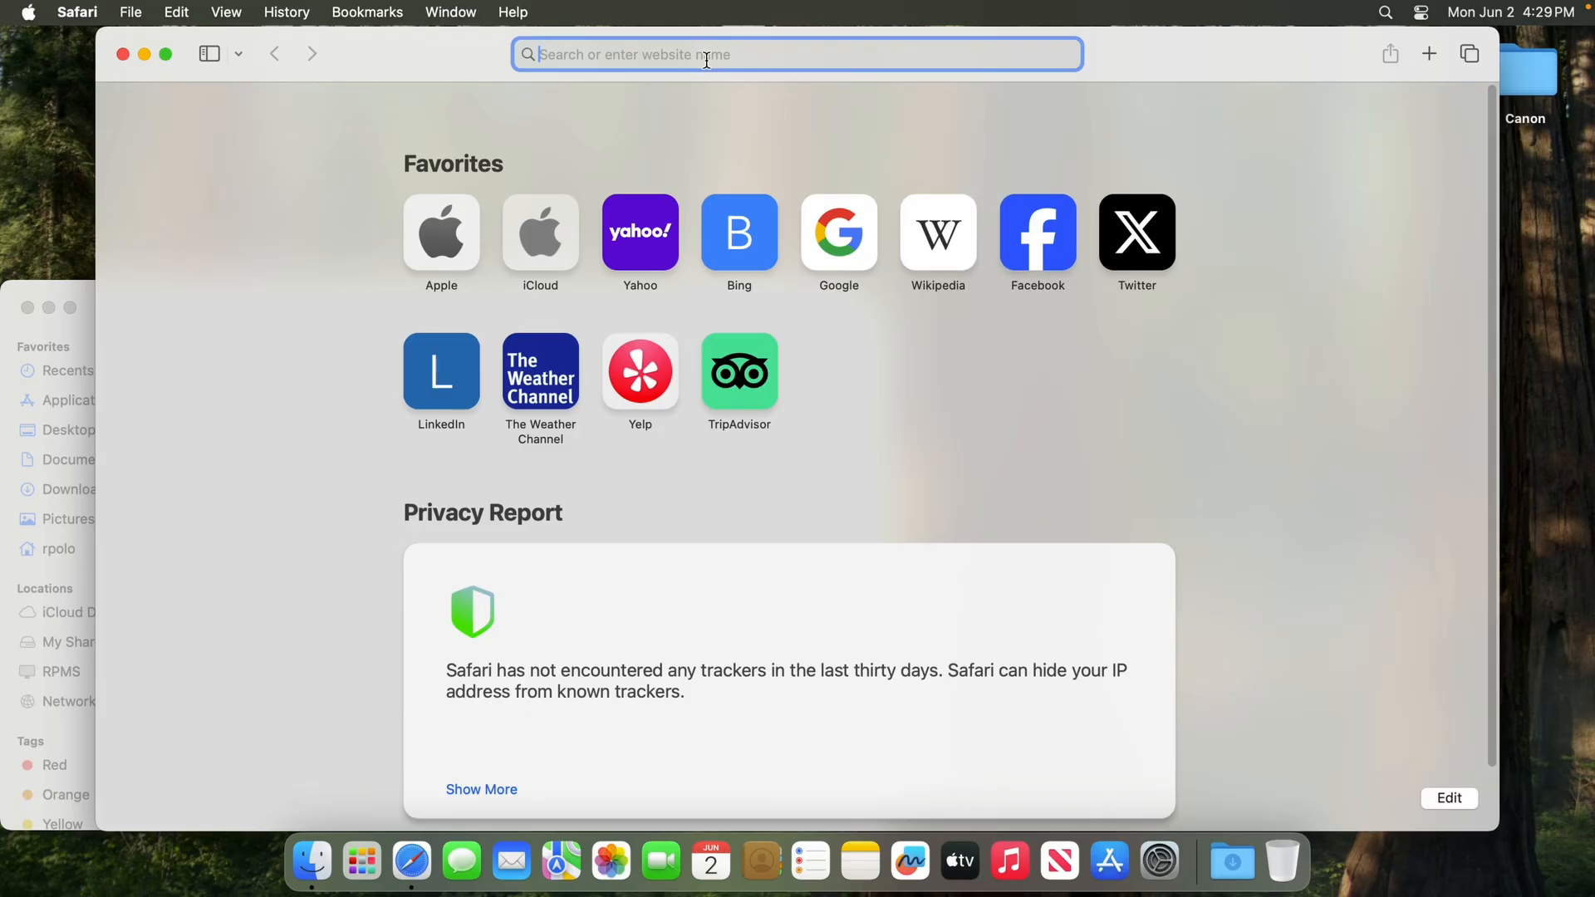
type("rodrigopolo")
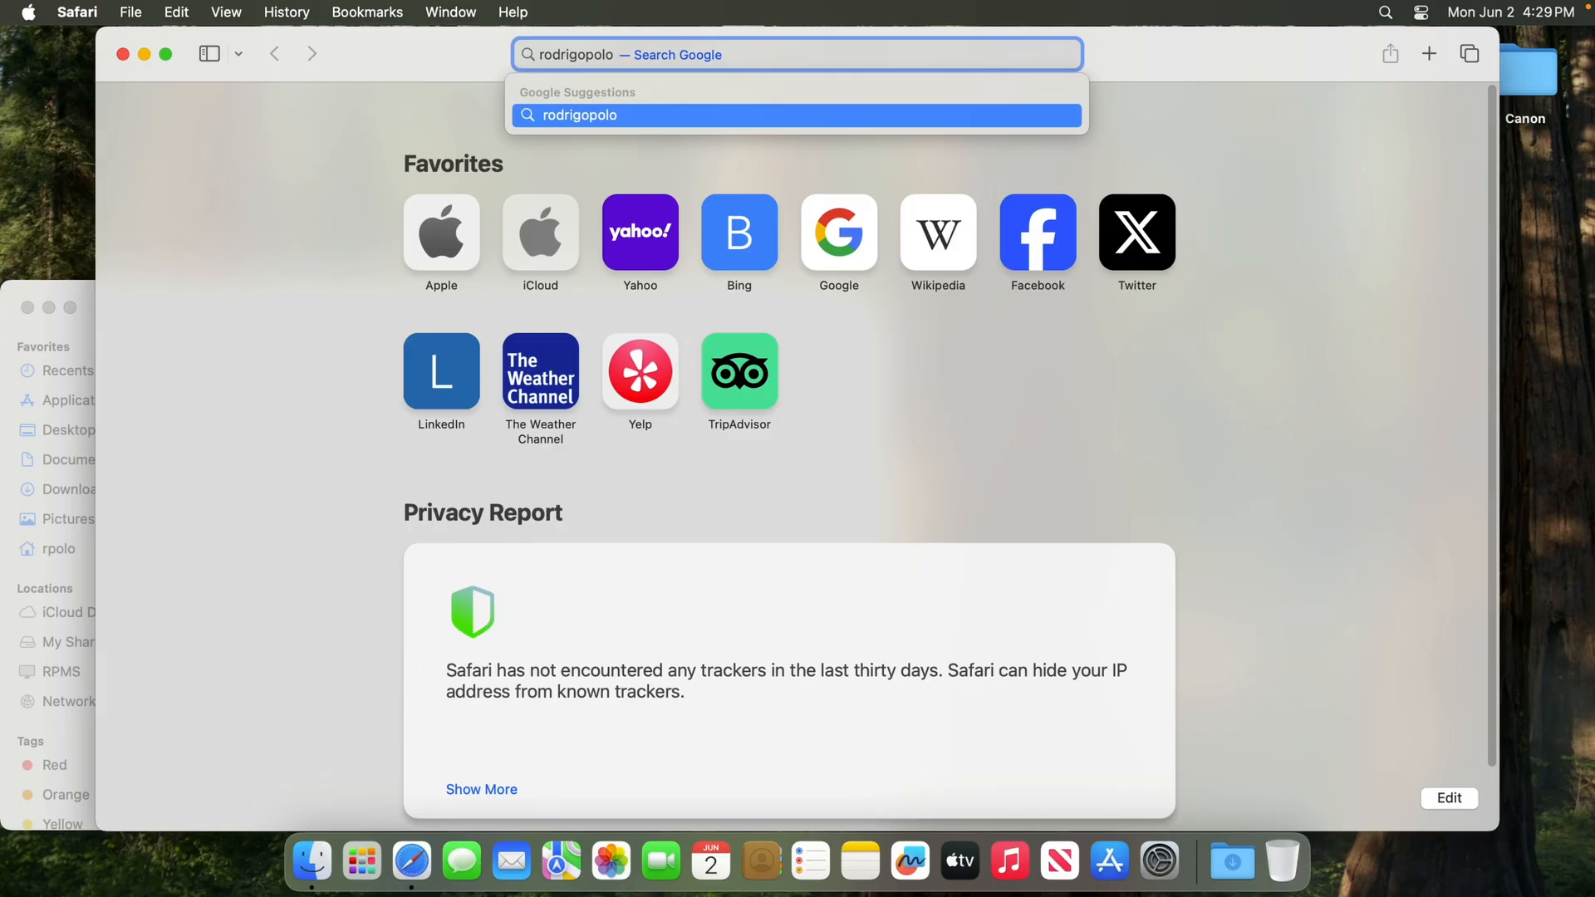
type(" girhub")
key("Return")
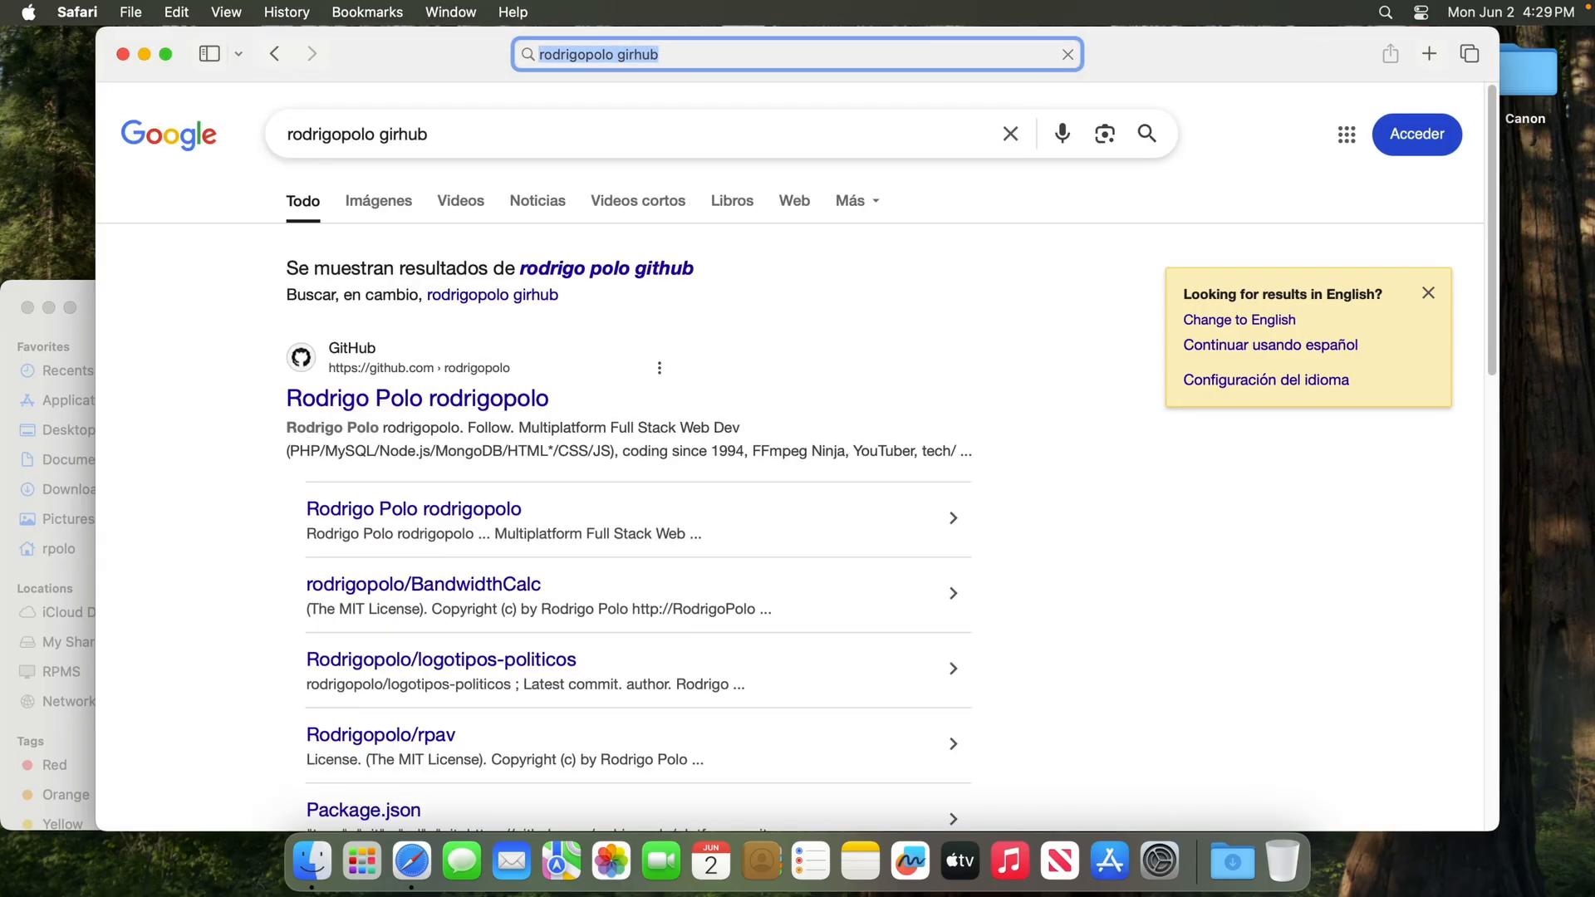
left_click(648, 272)
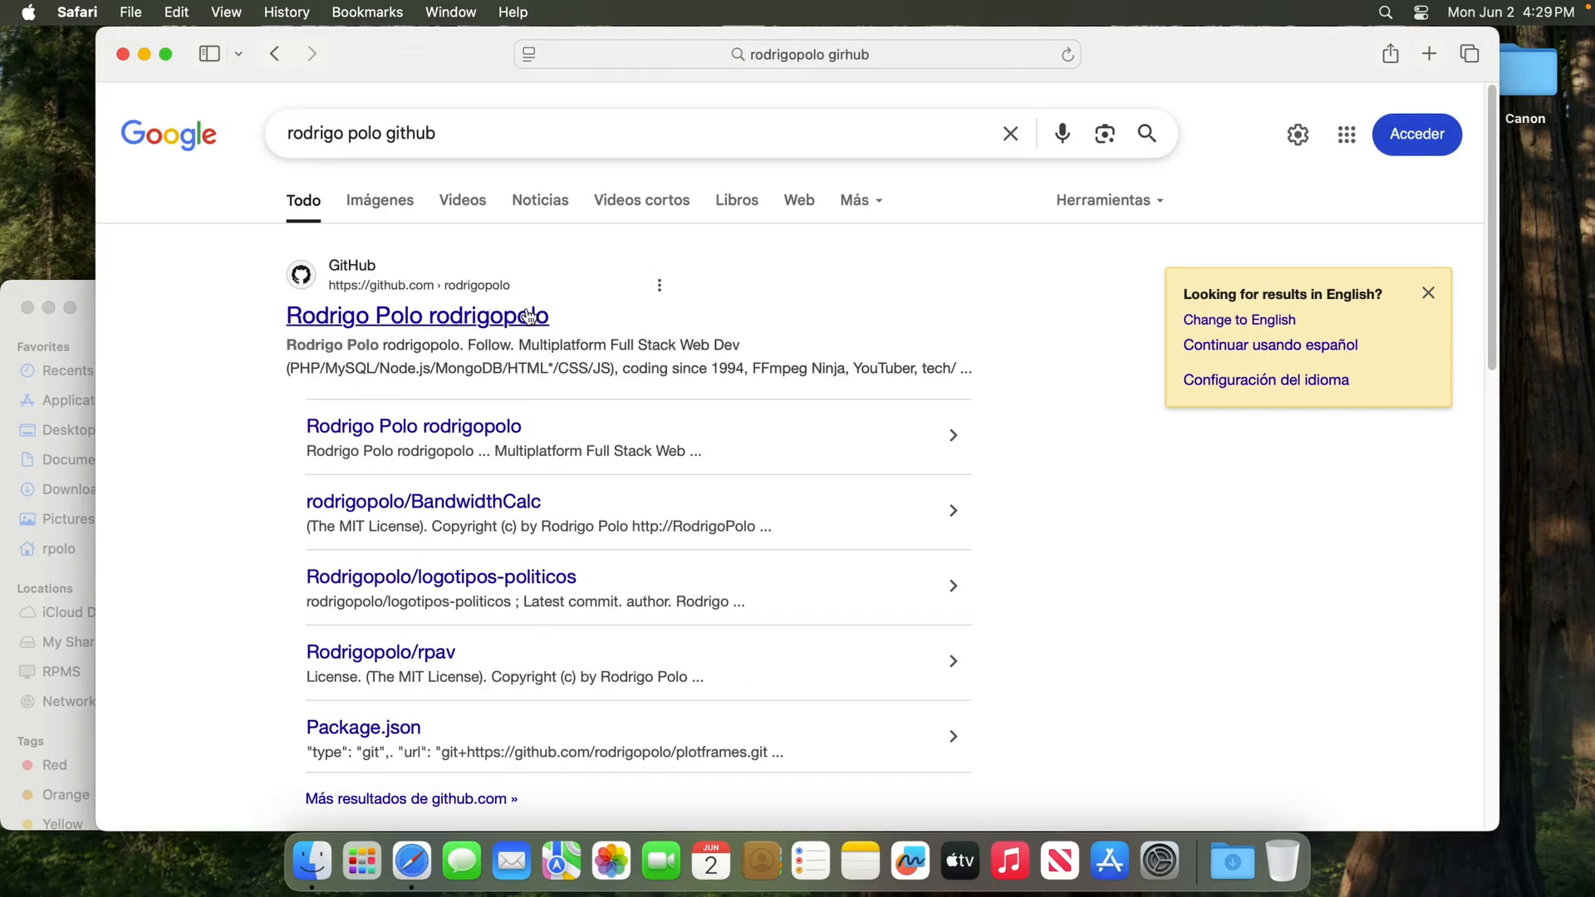
left_click(494, 319)
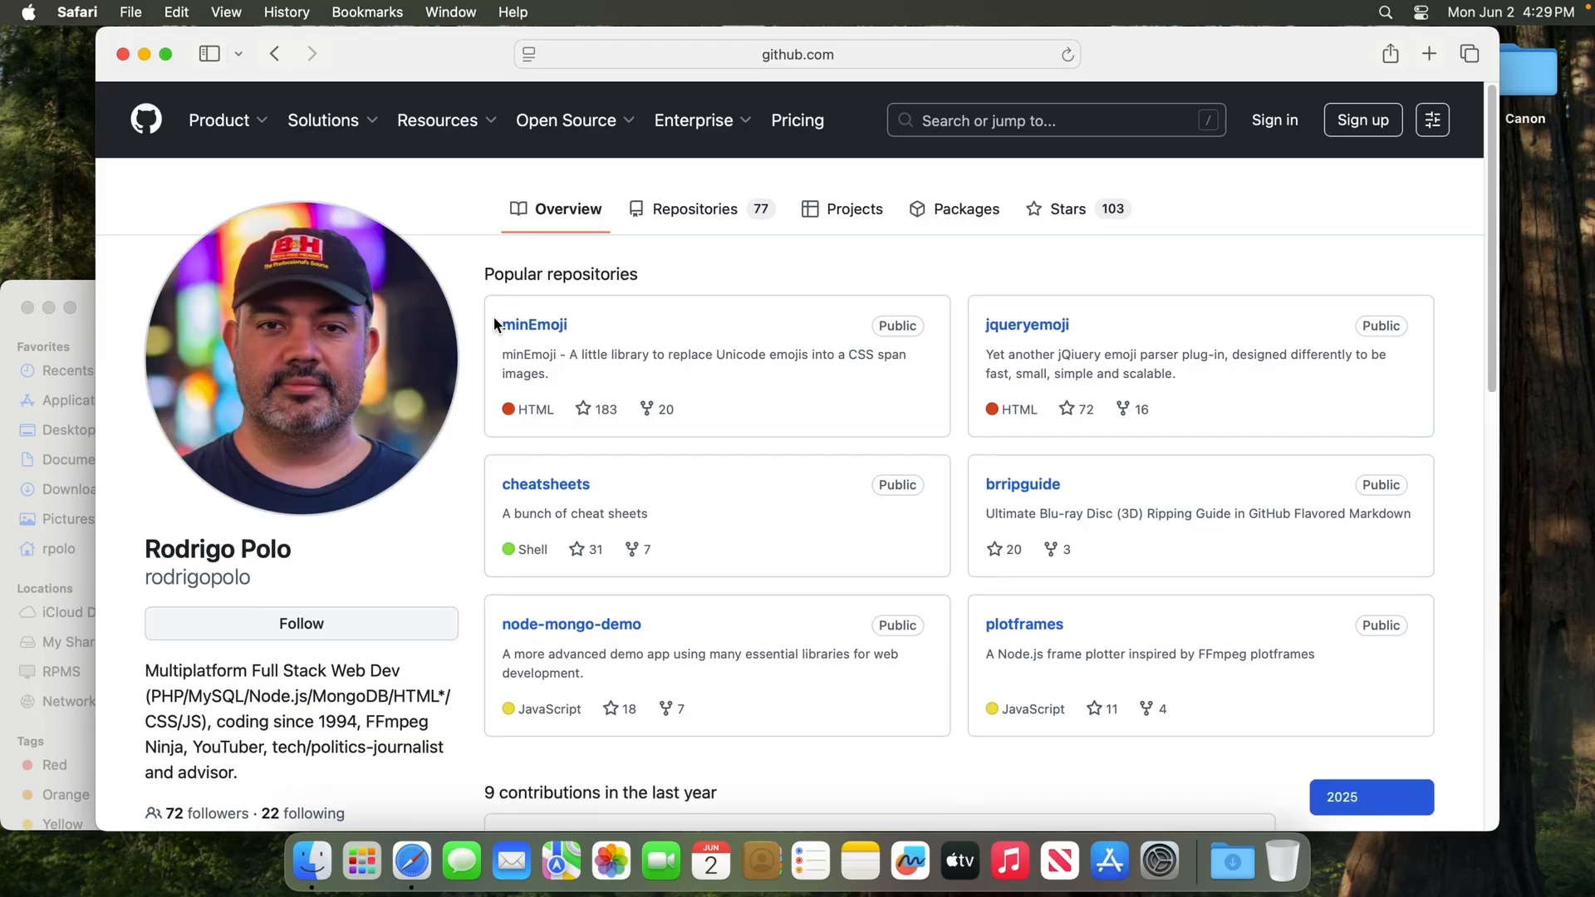
Open the clis repository from the profile's repository list and resize the browser window to about two thirds of the screen width
left_click(688, 214)
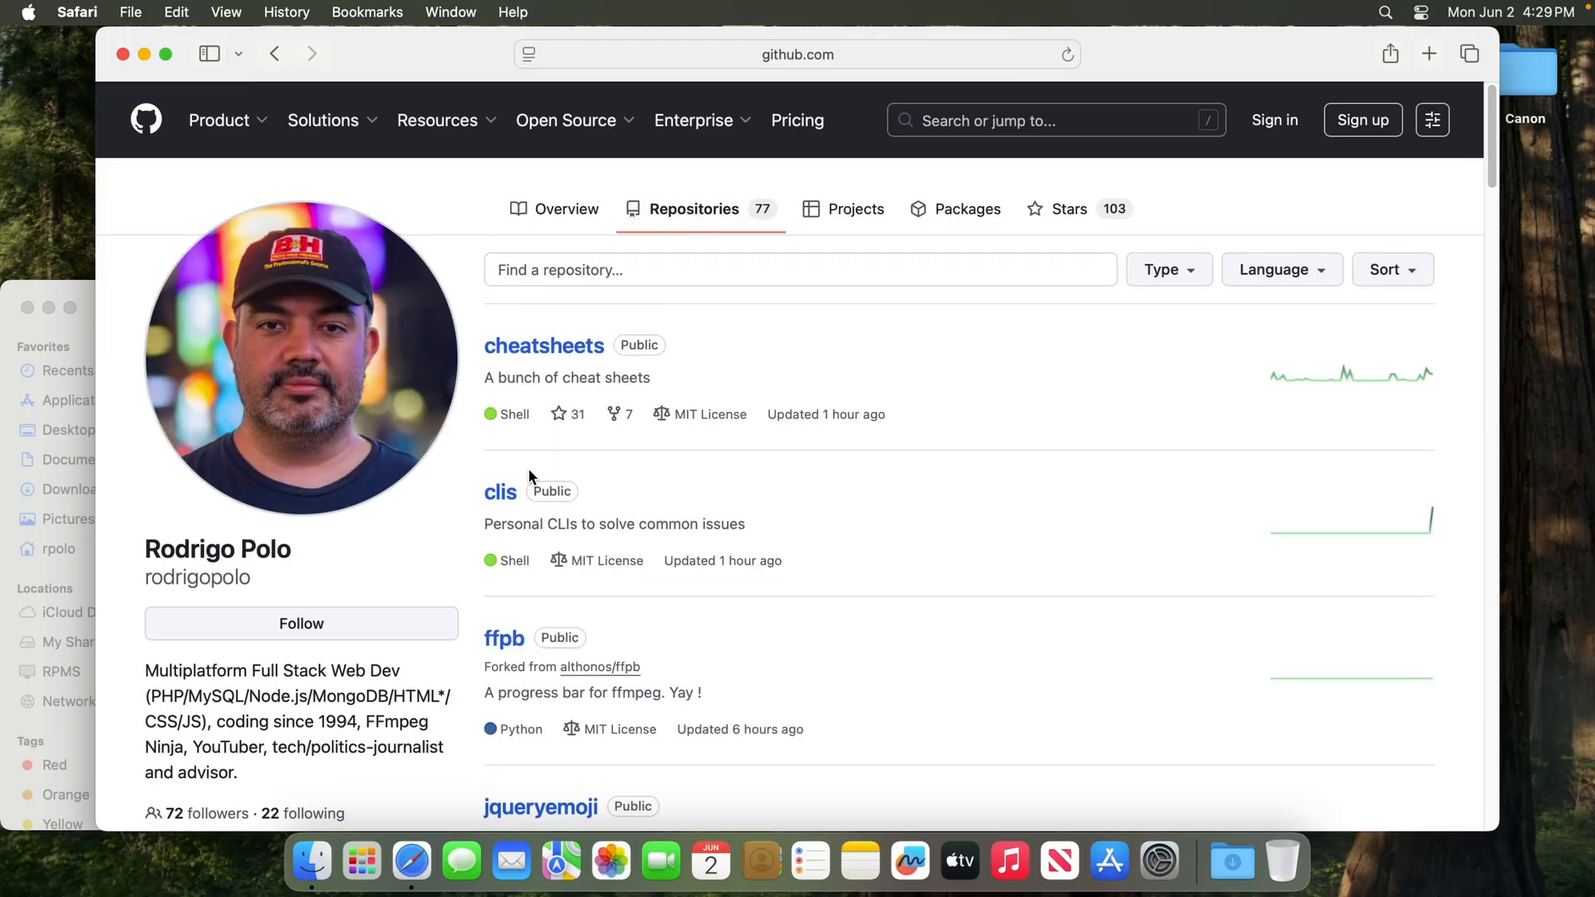
left_click(490, 501)
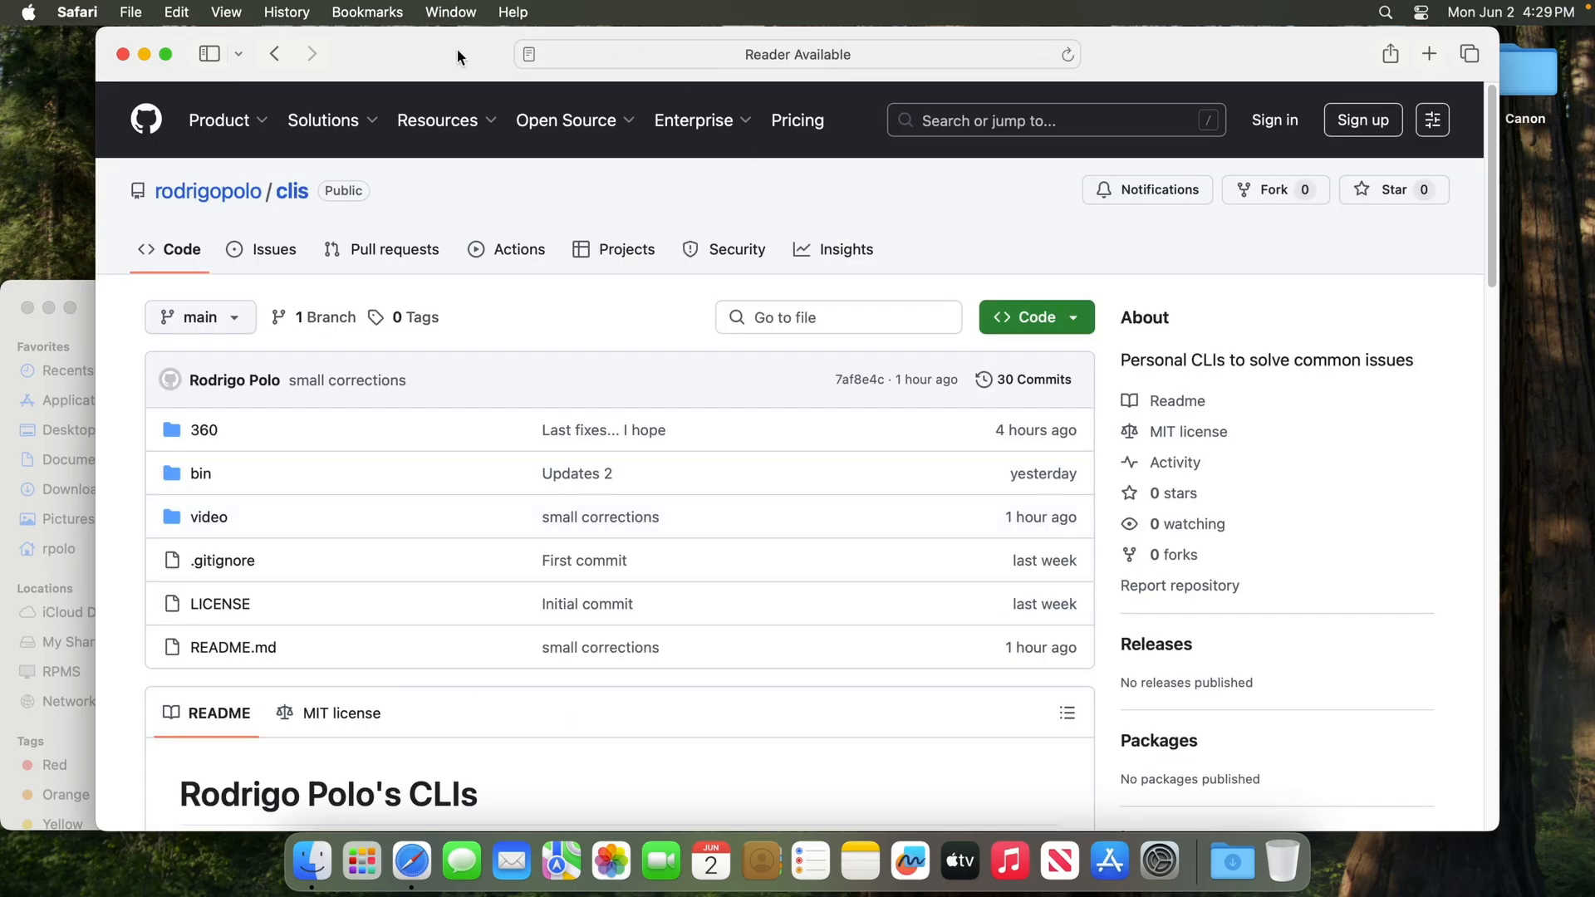
left_click_drag(457, 56, 5, 166)
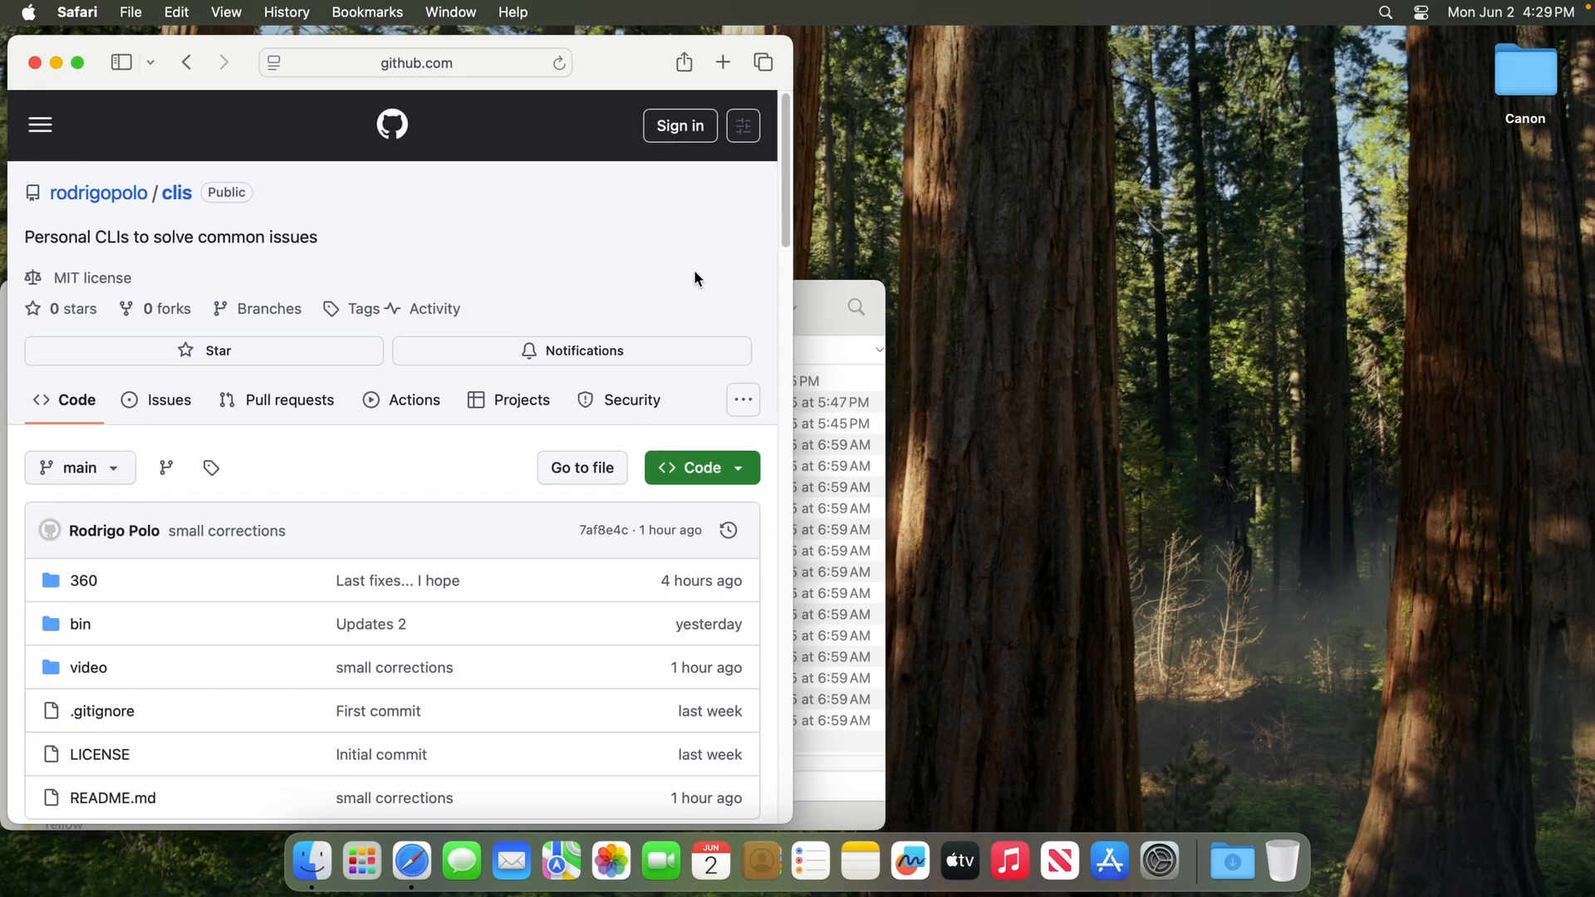
left_click_drag(798, 302, 1086, 309)
Open the 360 section linked in the README and look through its script files and the 360° Panorama Scripts list
scroll(535, 495, "down", 5)
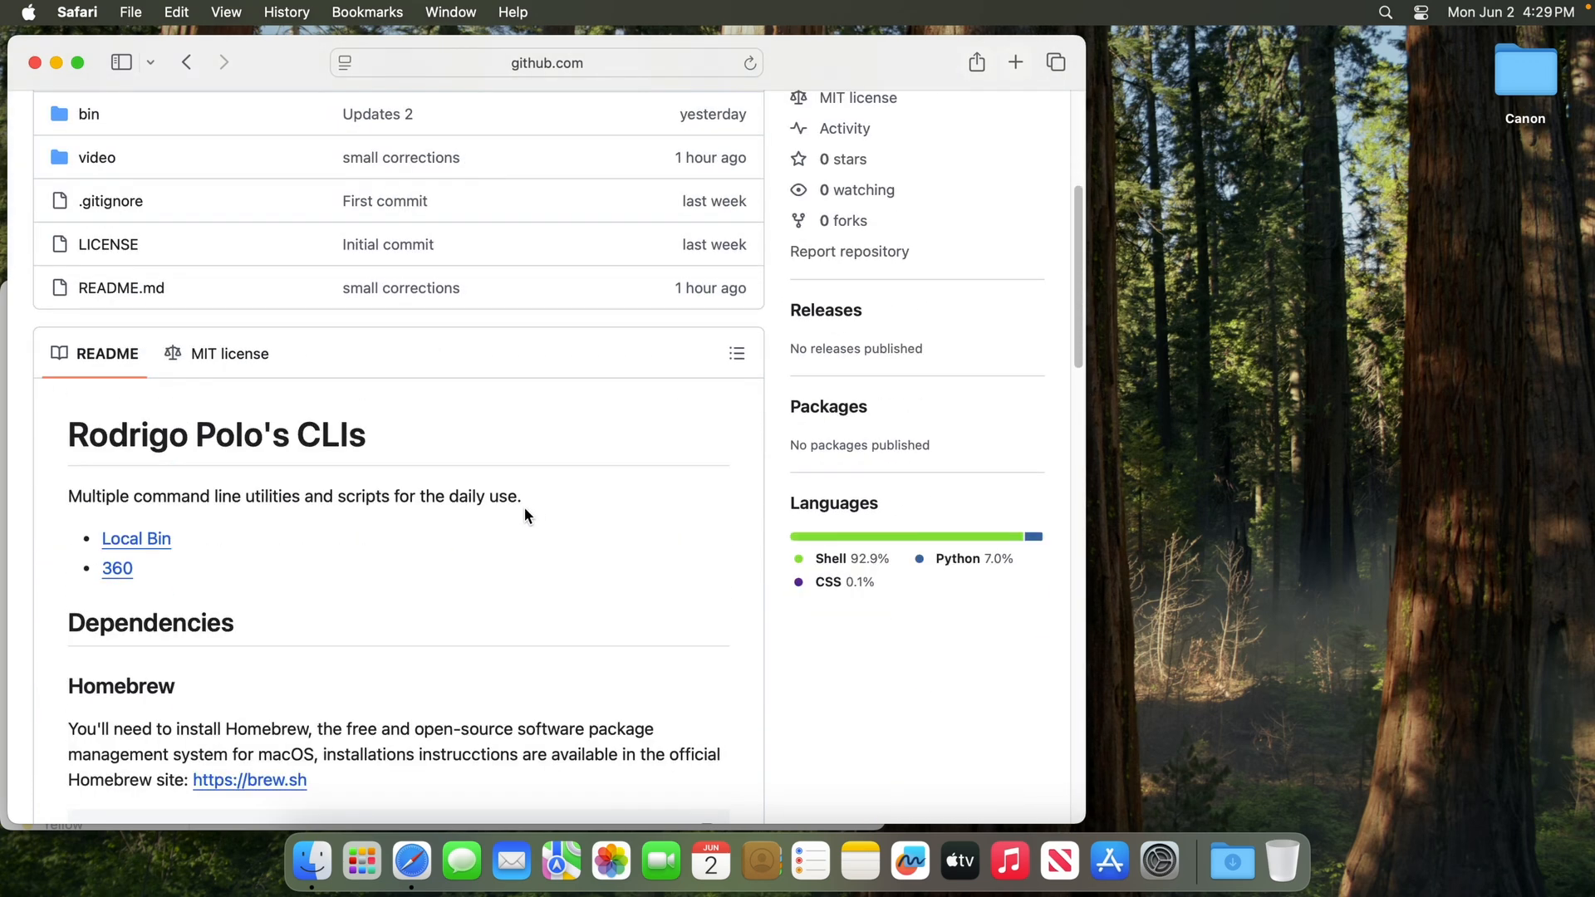
scroll(439, 523, "down", 2)
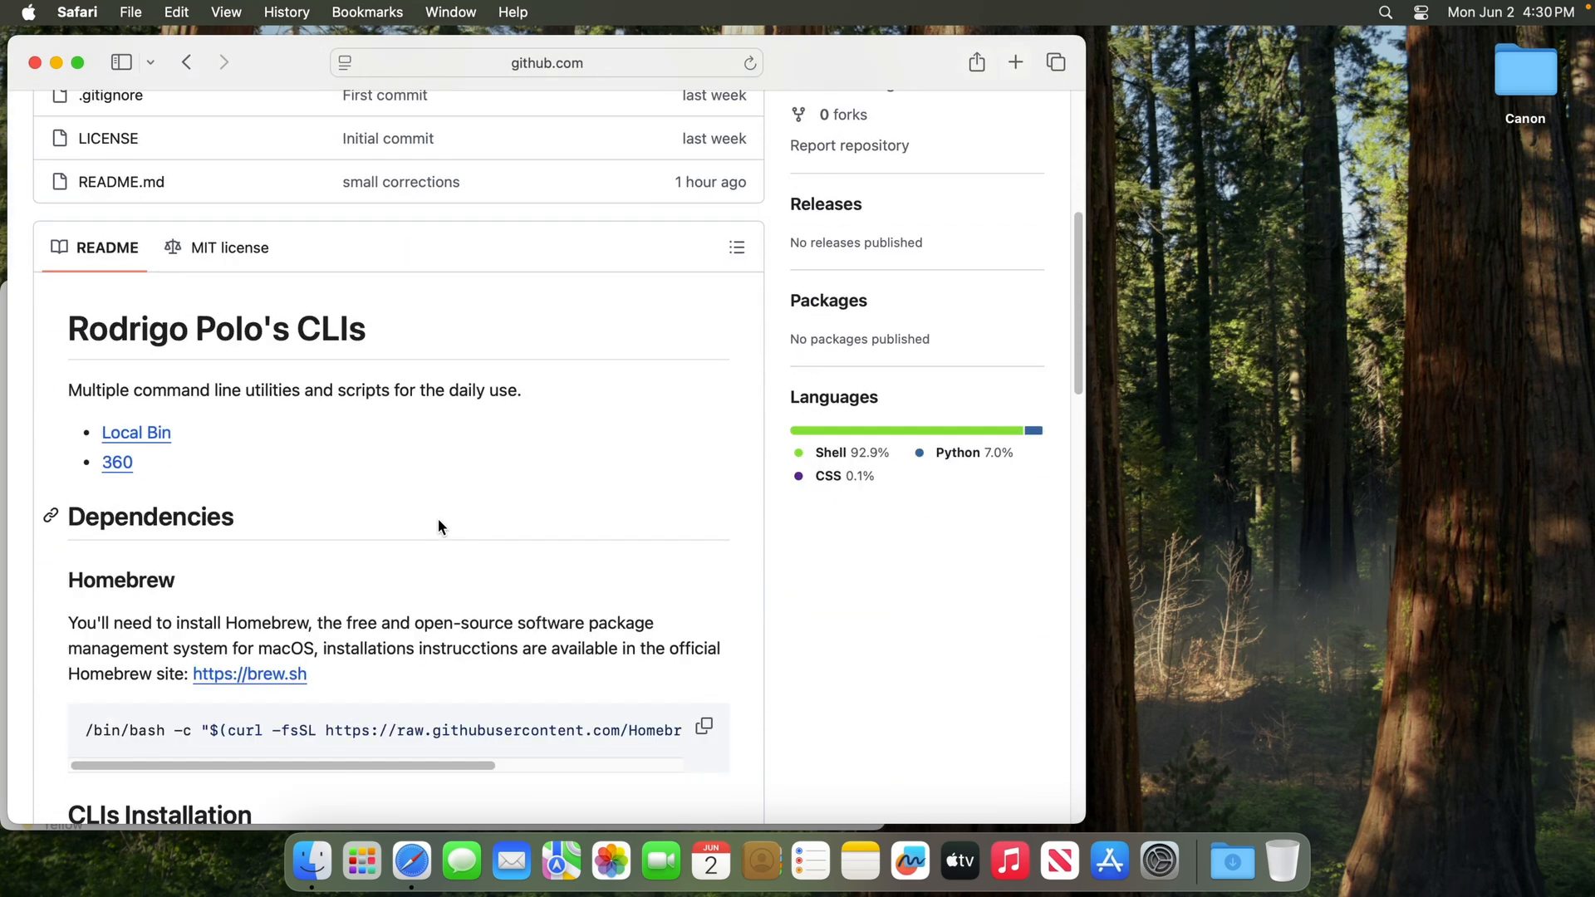
left_click(119, 462)
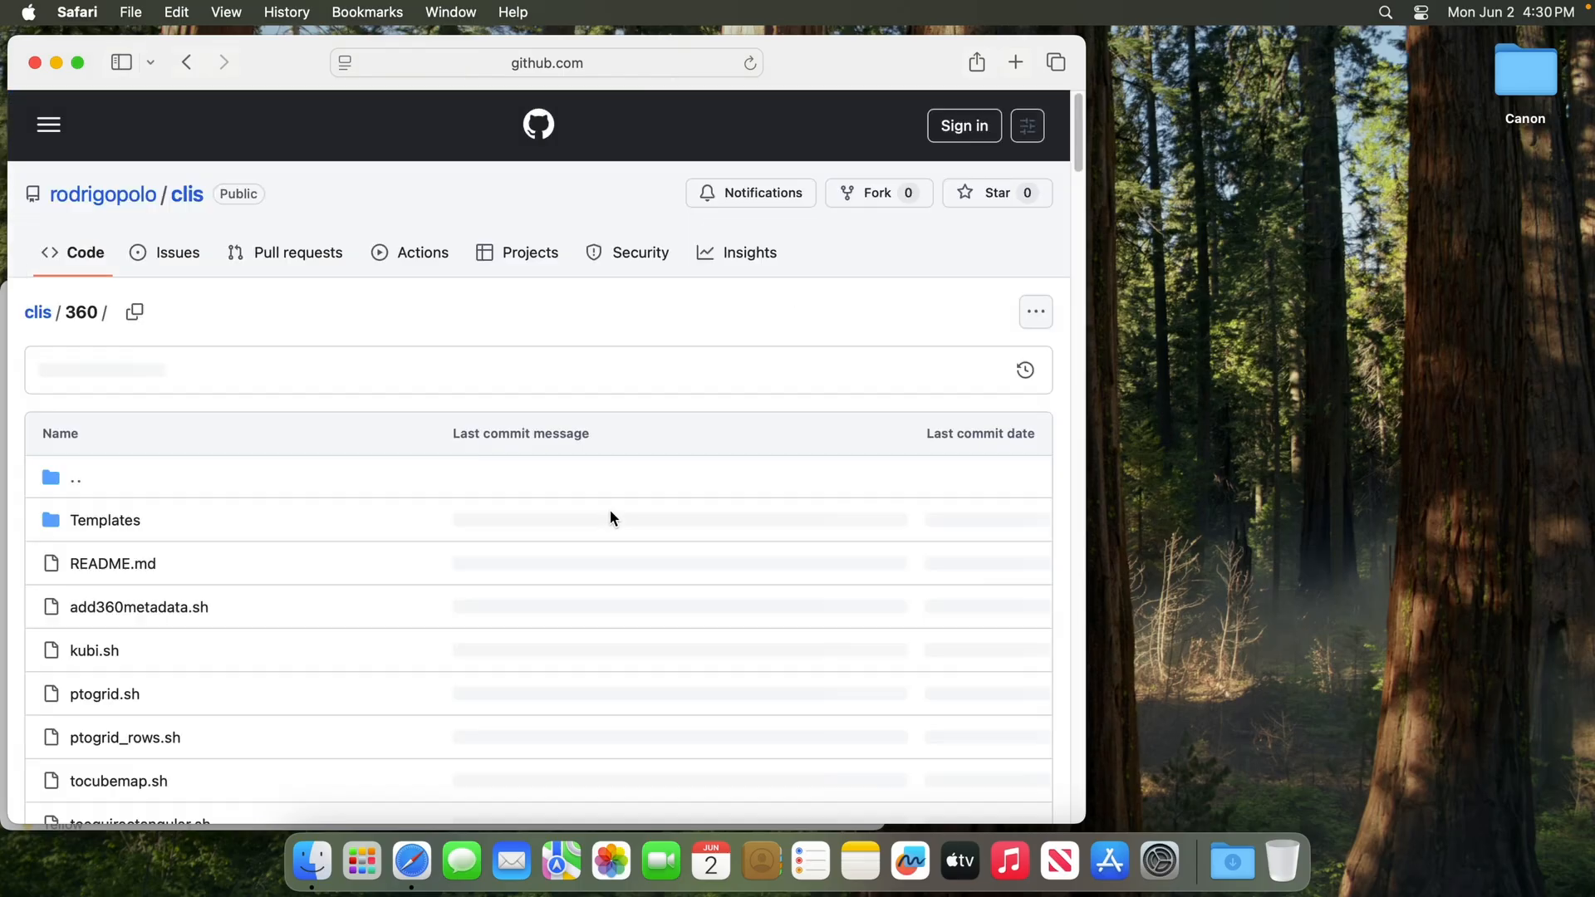
scroll(623, 499, "down", 5)
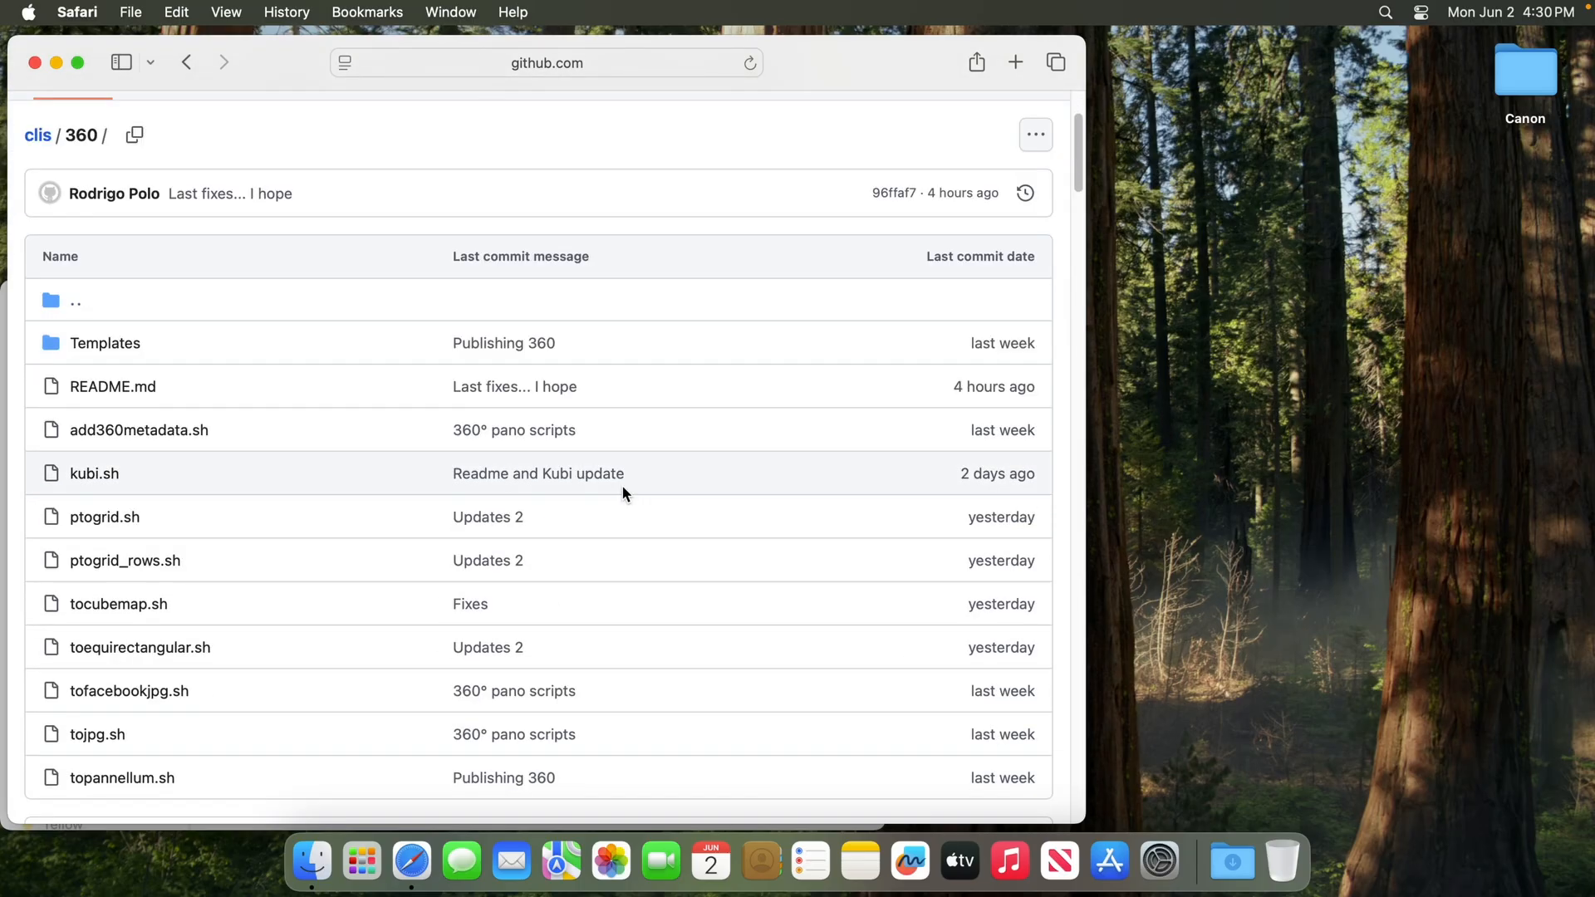
scroll(623, 494, "down", 3)
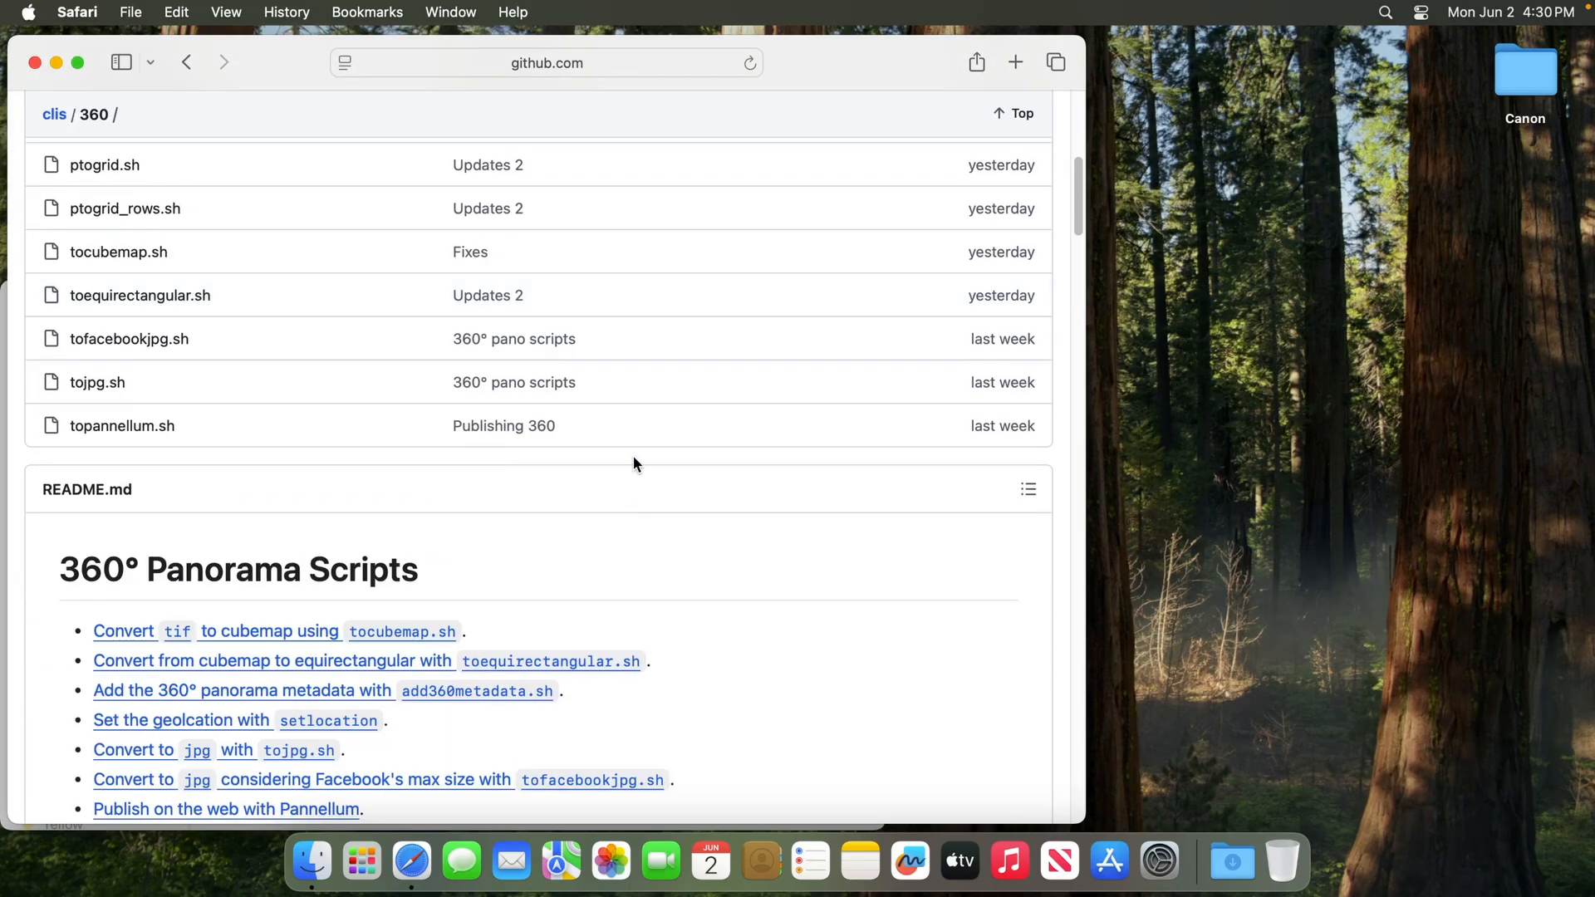
Search the web again for the author's handle plus "github" and open the GitHub profile
left_click(628, 68)
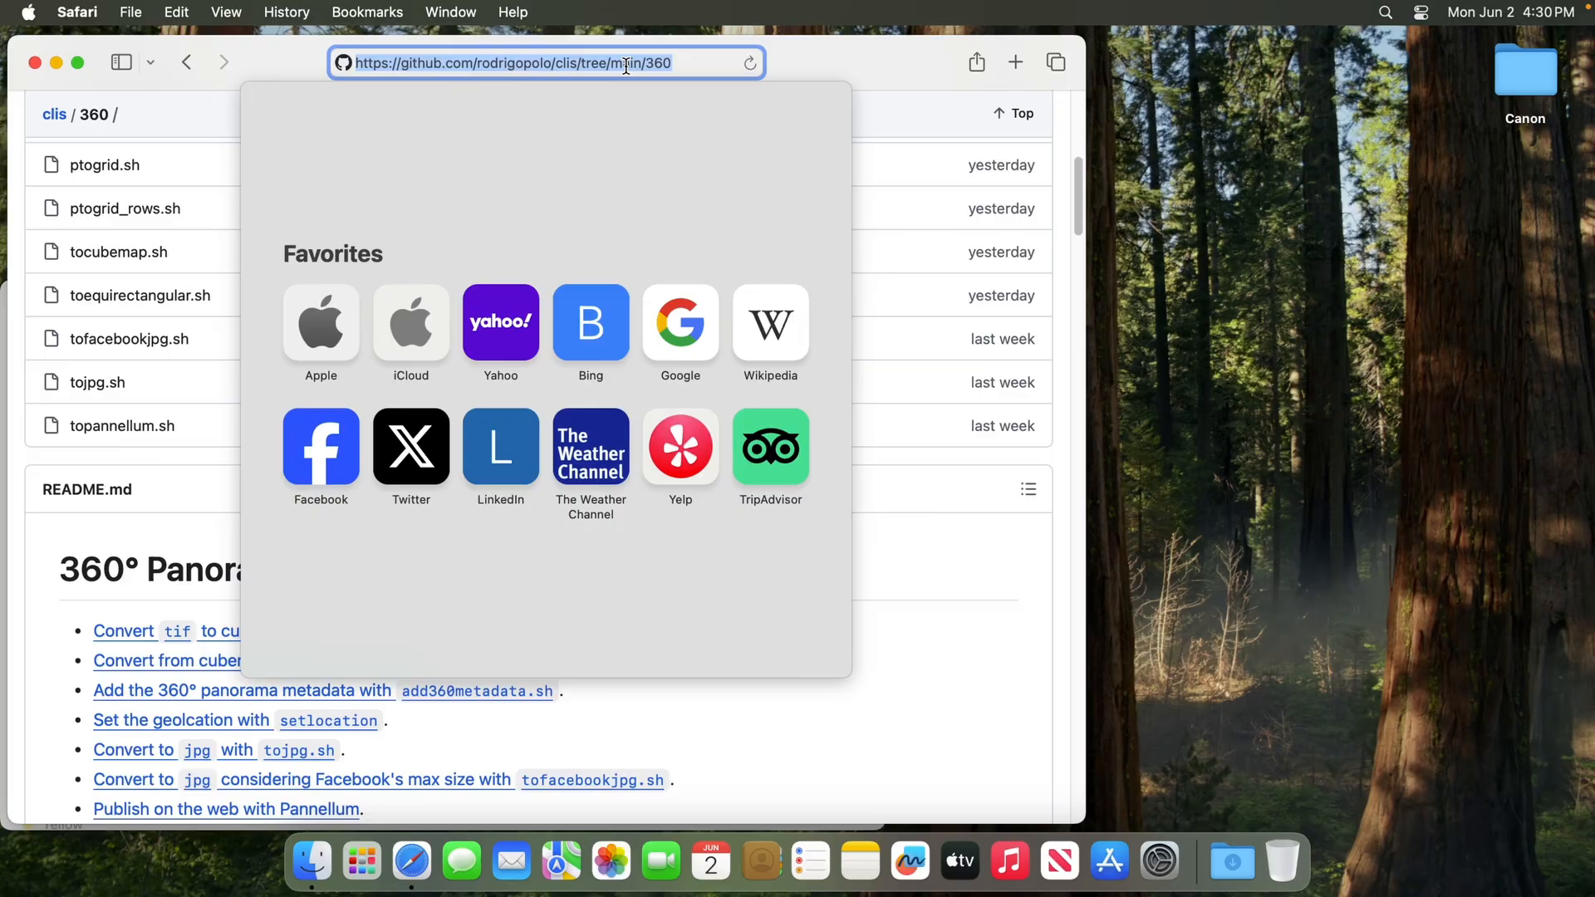
type("rodrigopo")
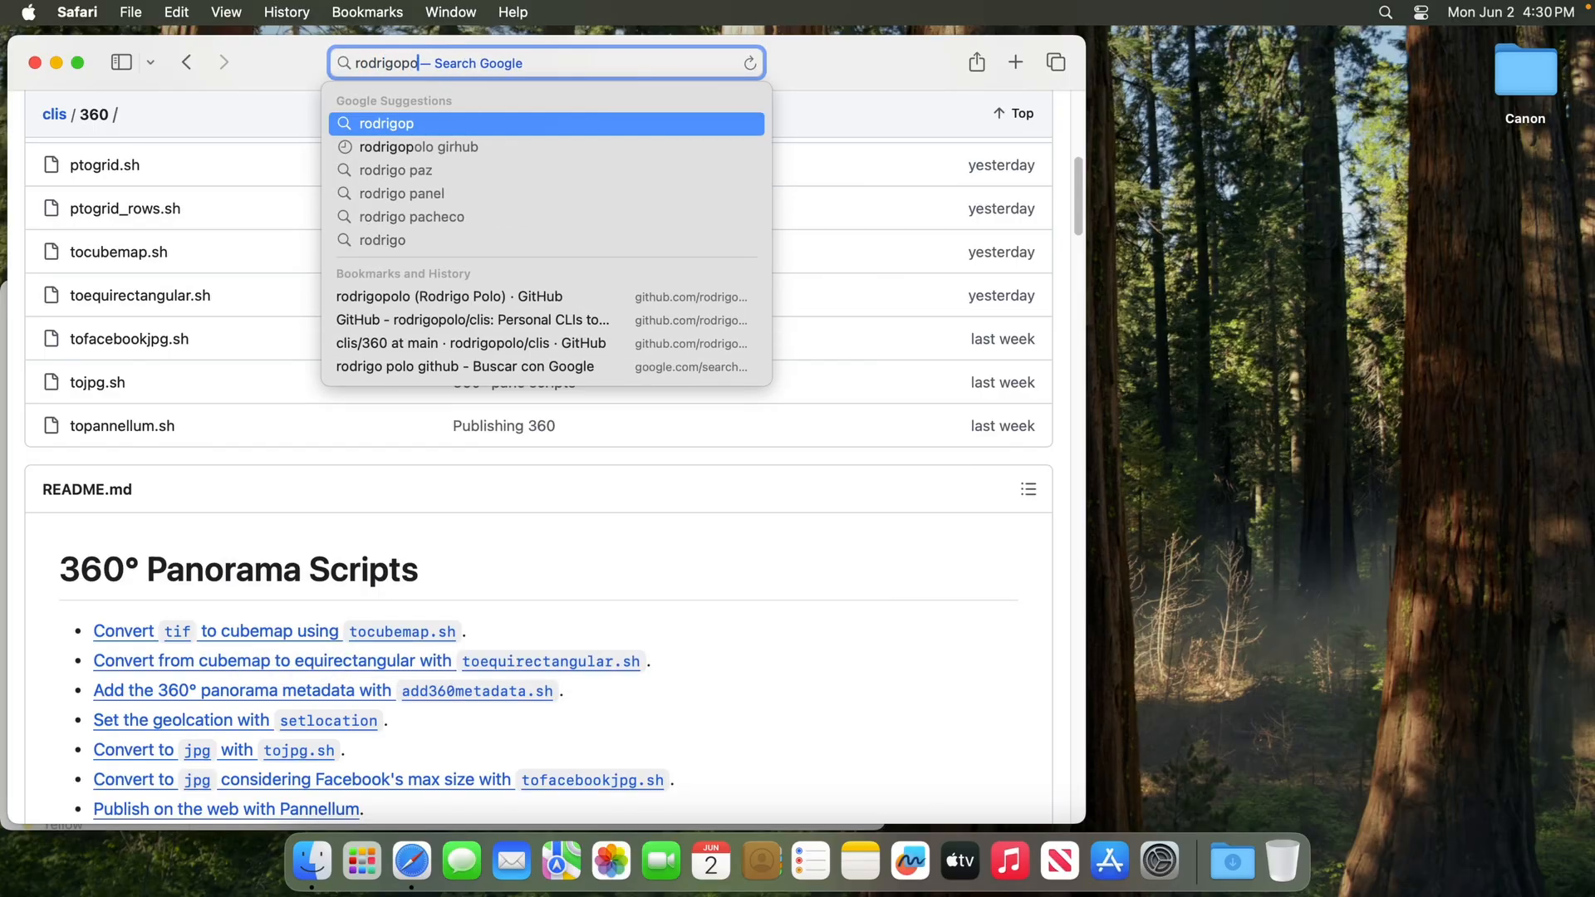
type("lo github")
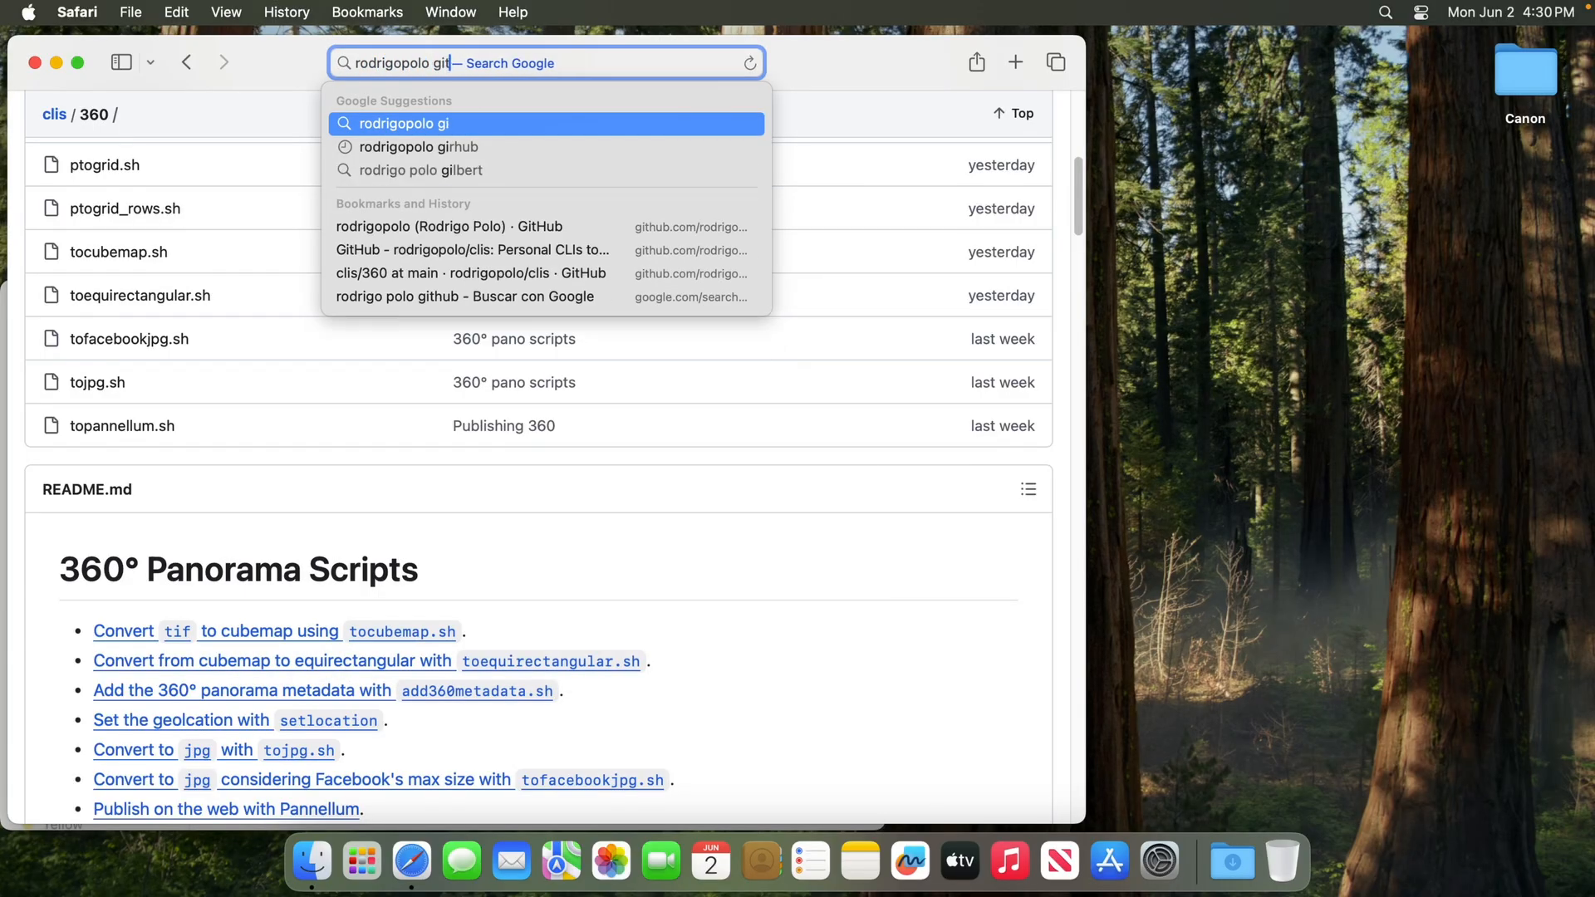
key("Return")
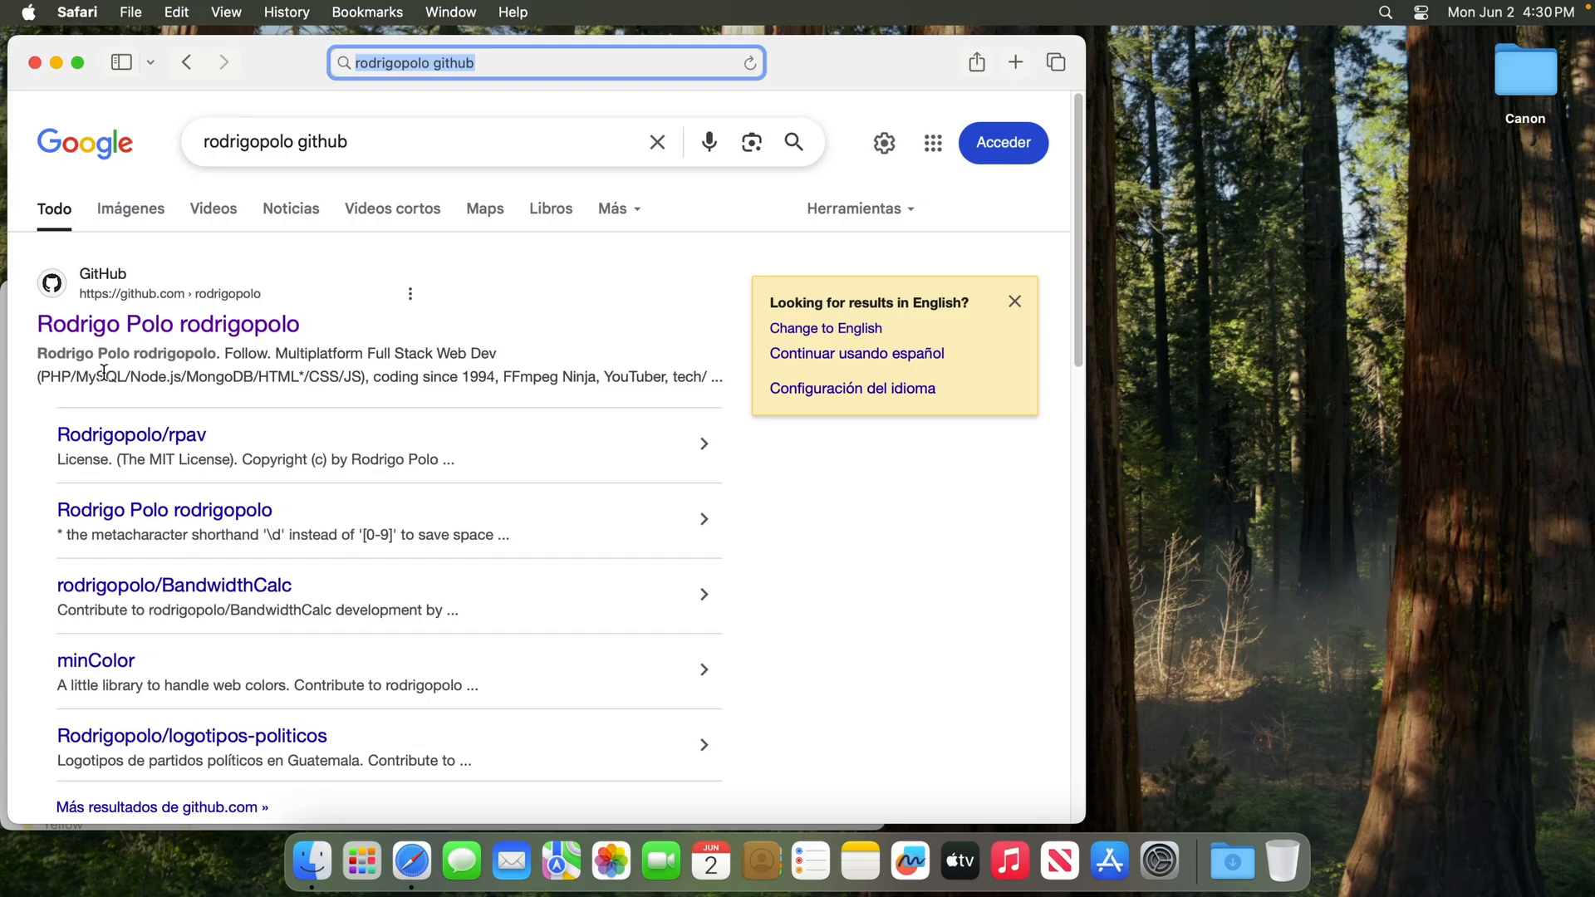
left_click(166, 328)
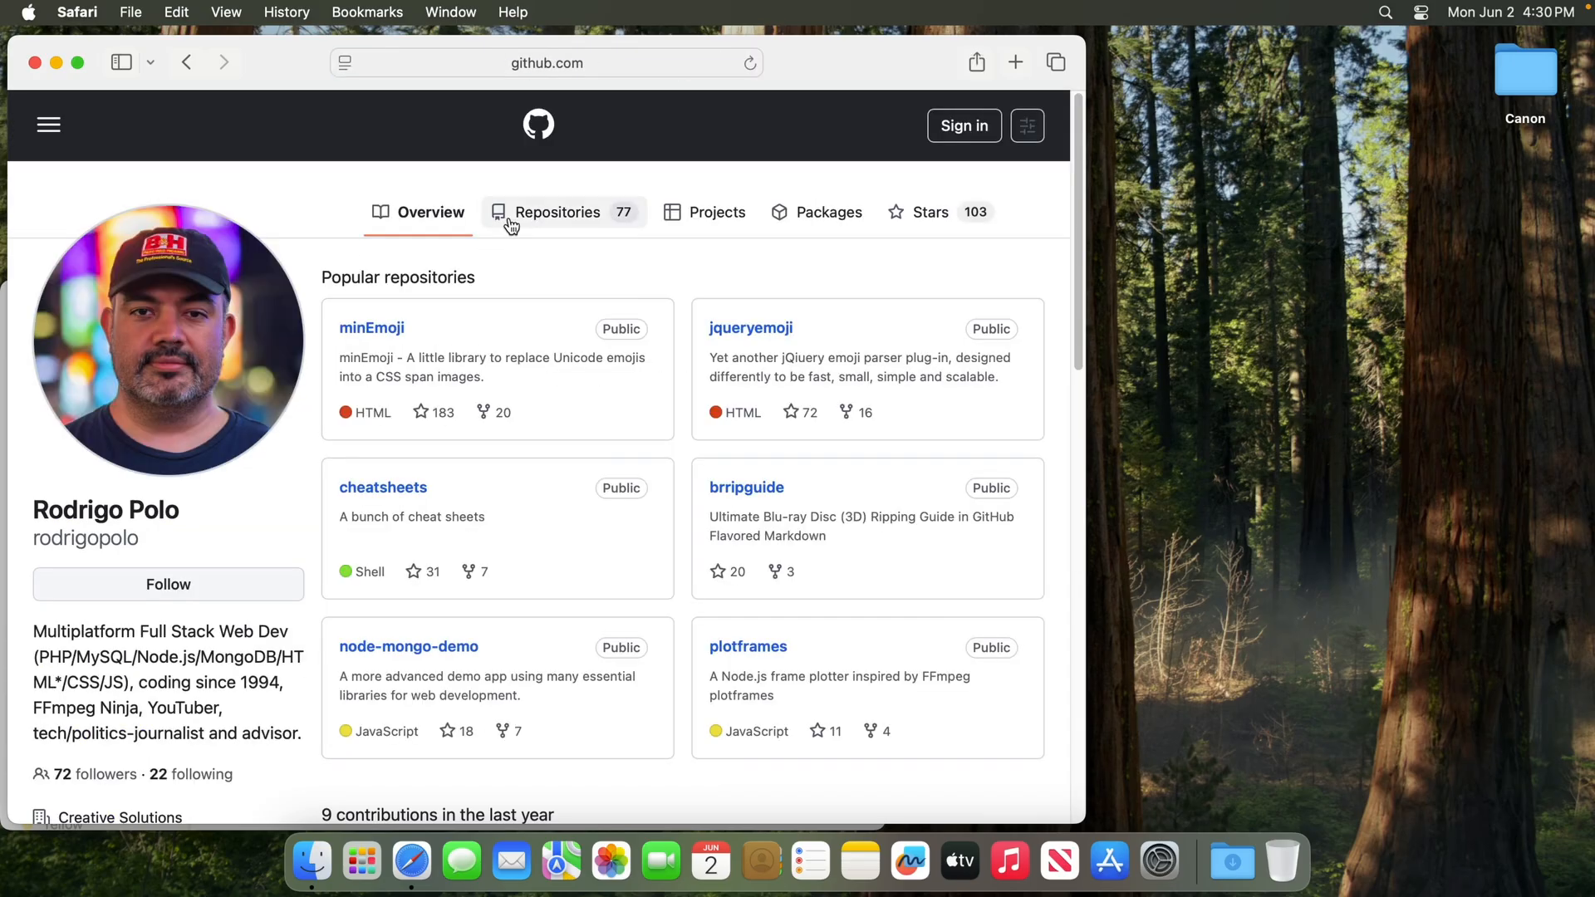
Open the 360 folder of the clis repository and go to the README's Hugin instructions under "Installing dependencies and scripts"
left_click(510, 222)
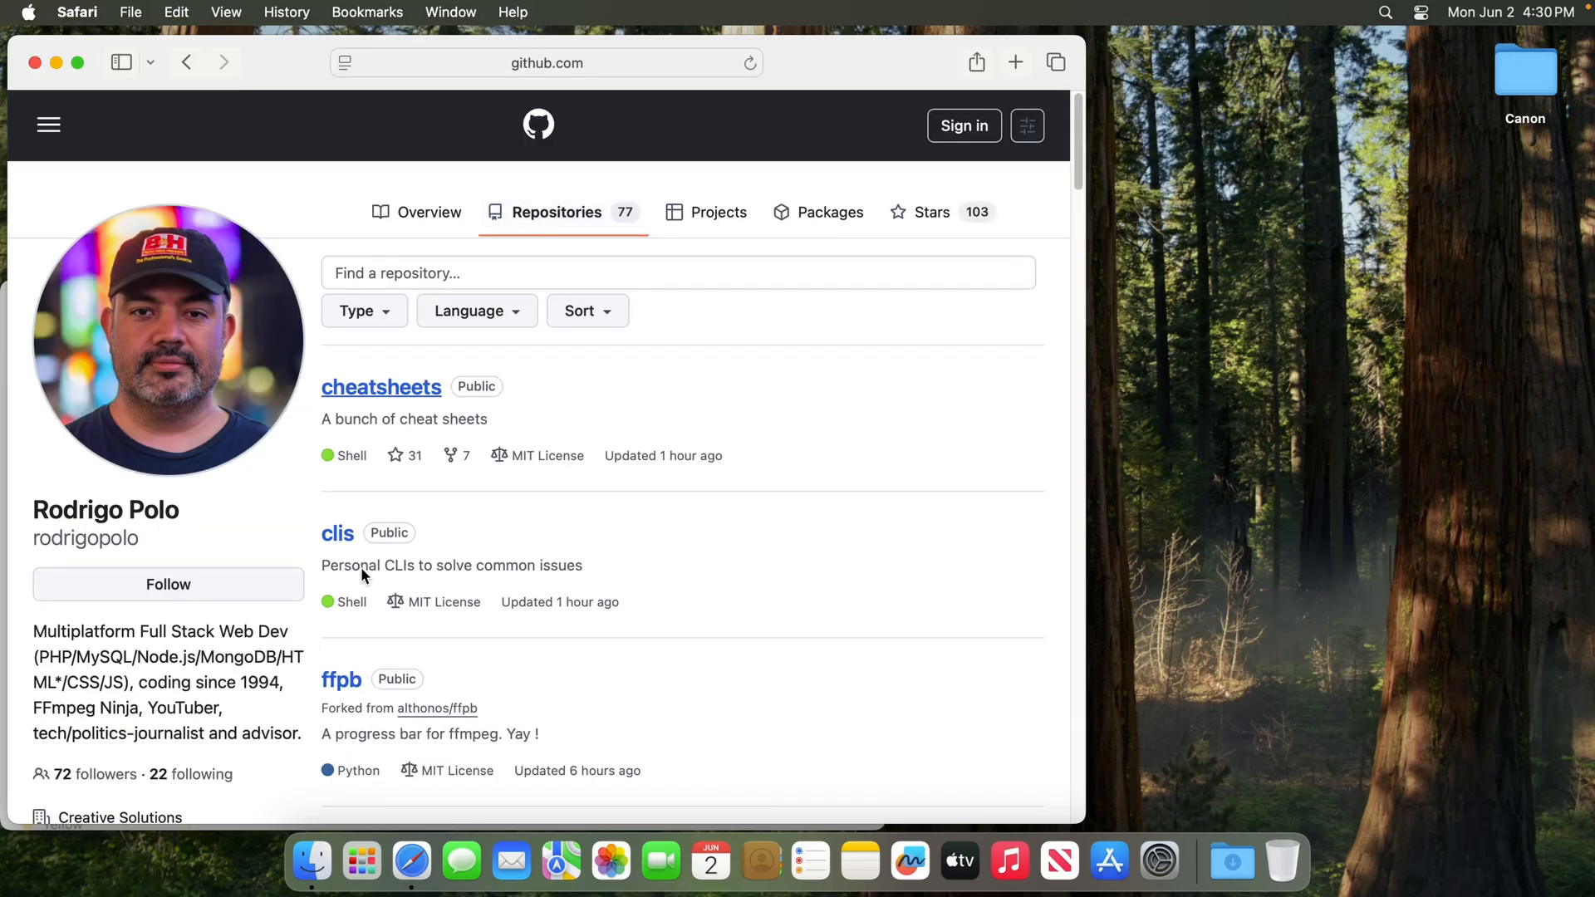
left_click(338, 534)
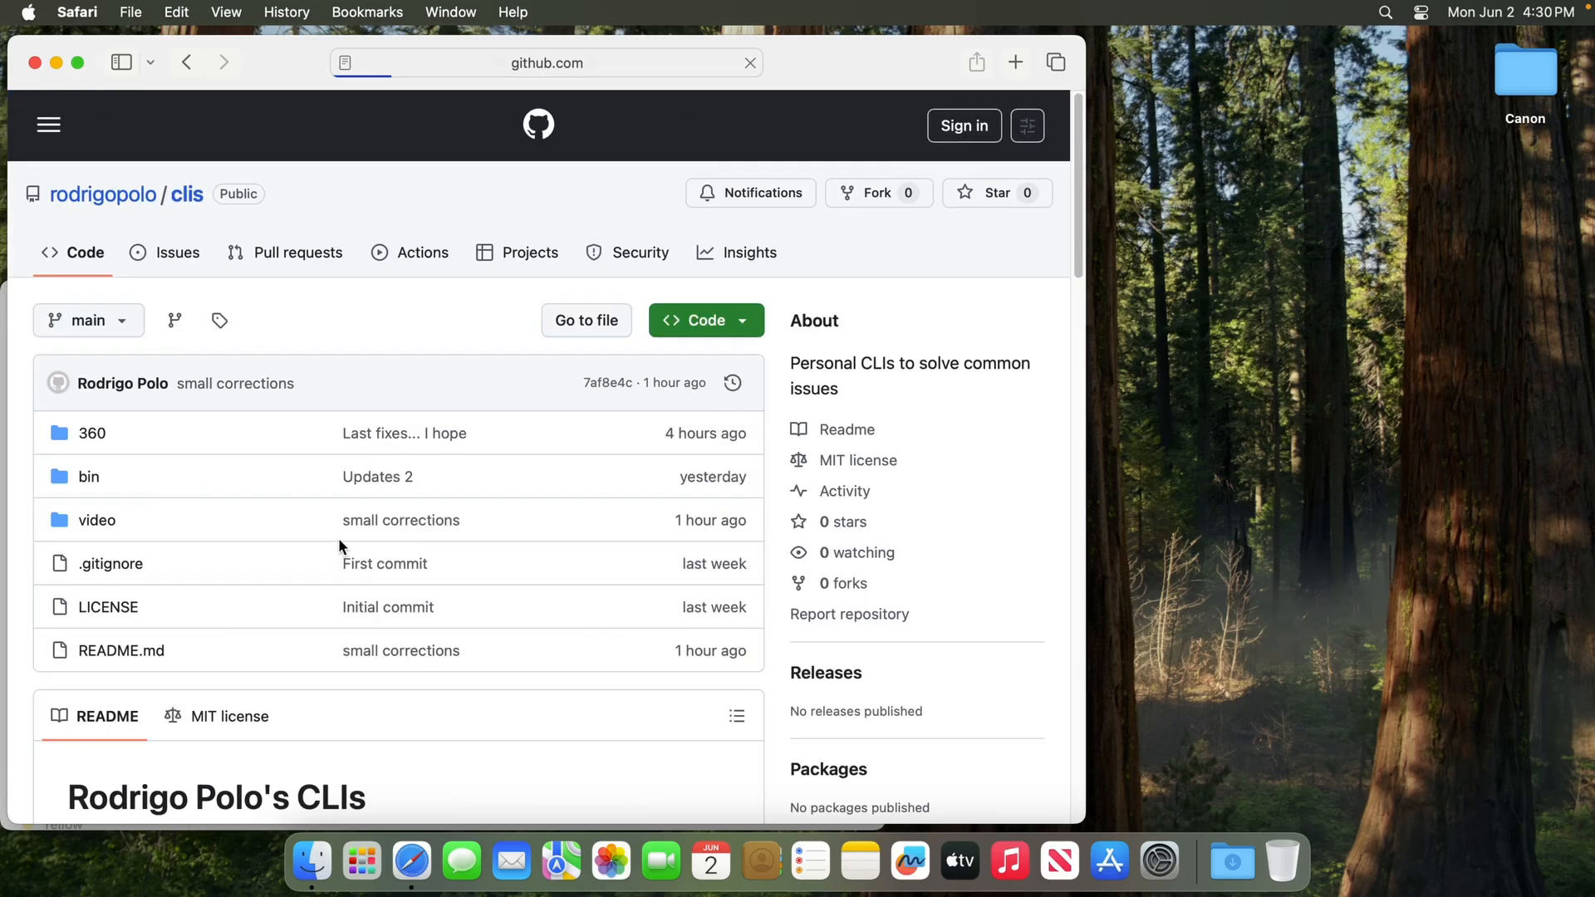
left_click(93, 435)
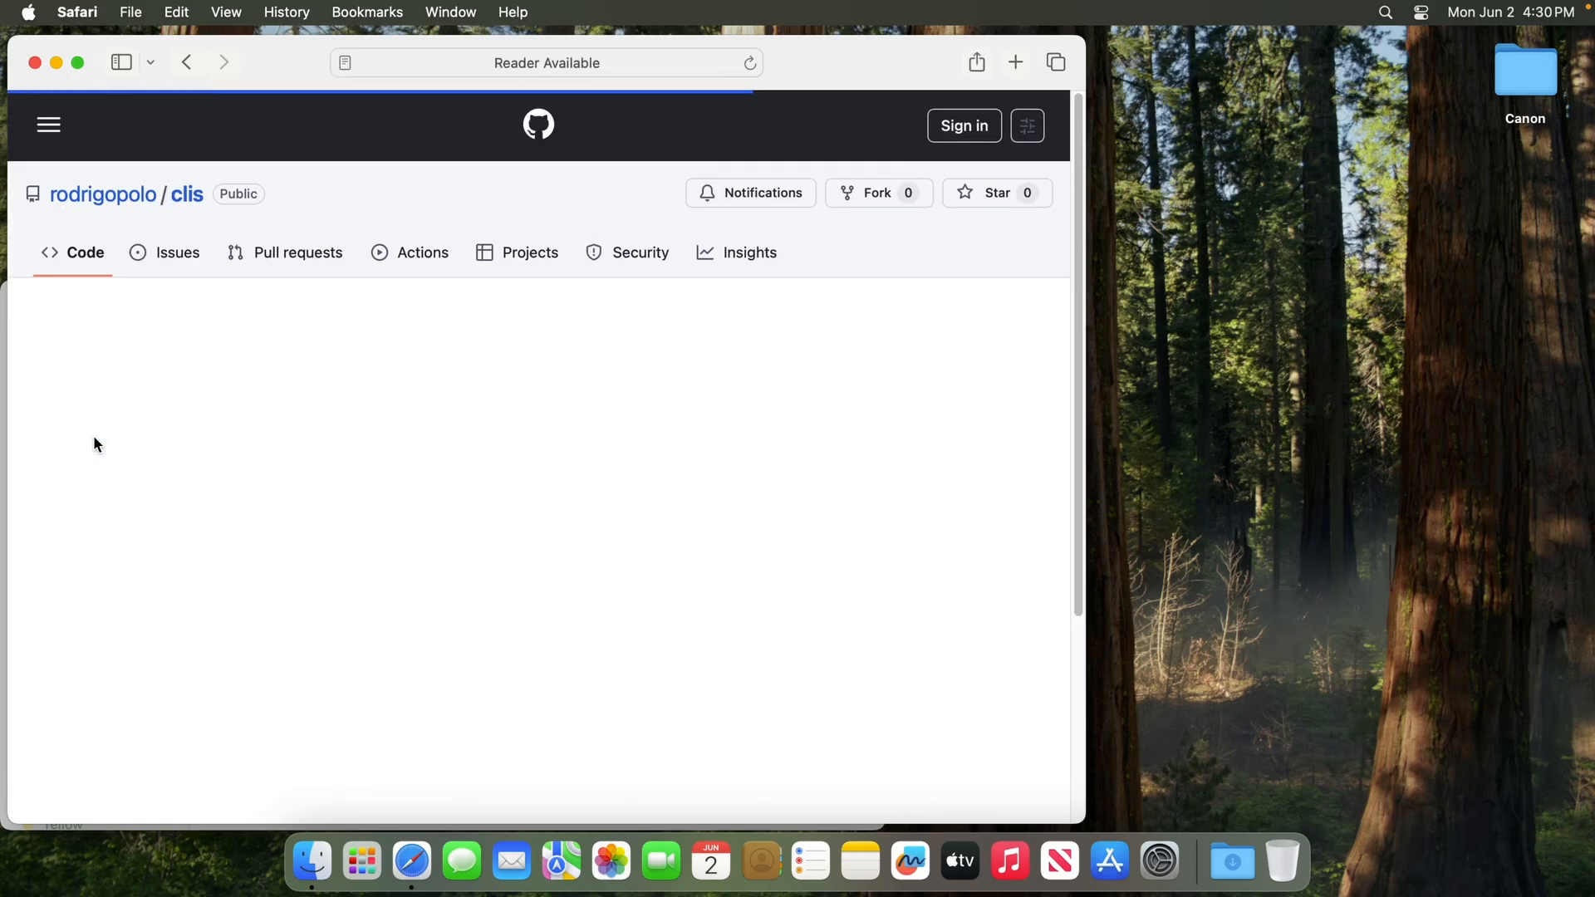
scroll(496, 612, "down", 10)
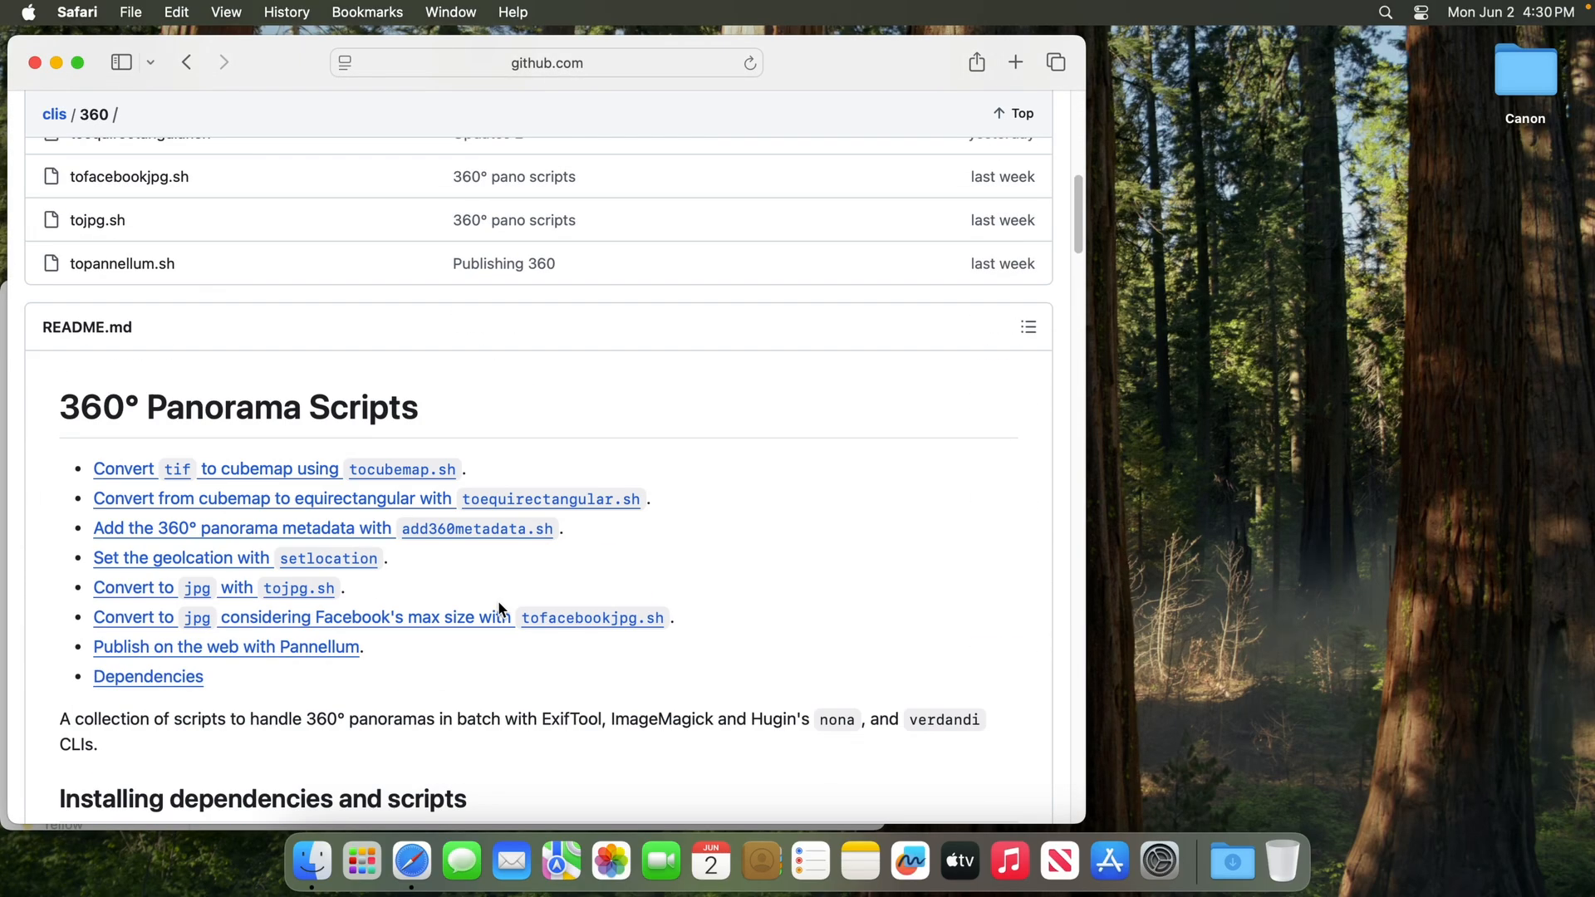
scroll(499, 609, "down", 7)
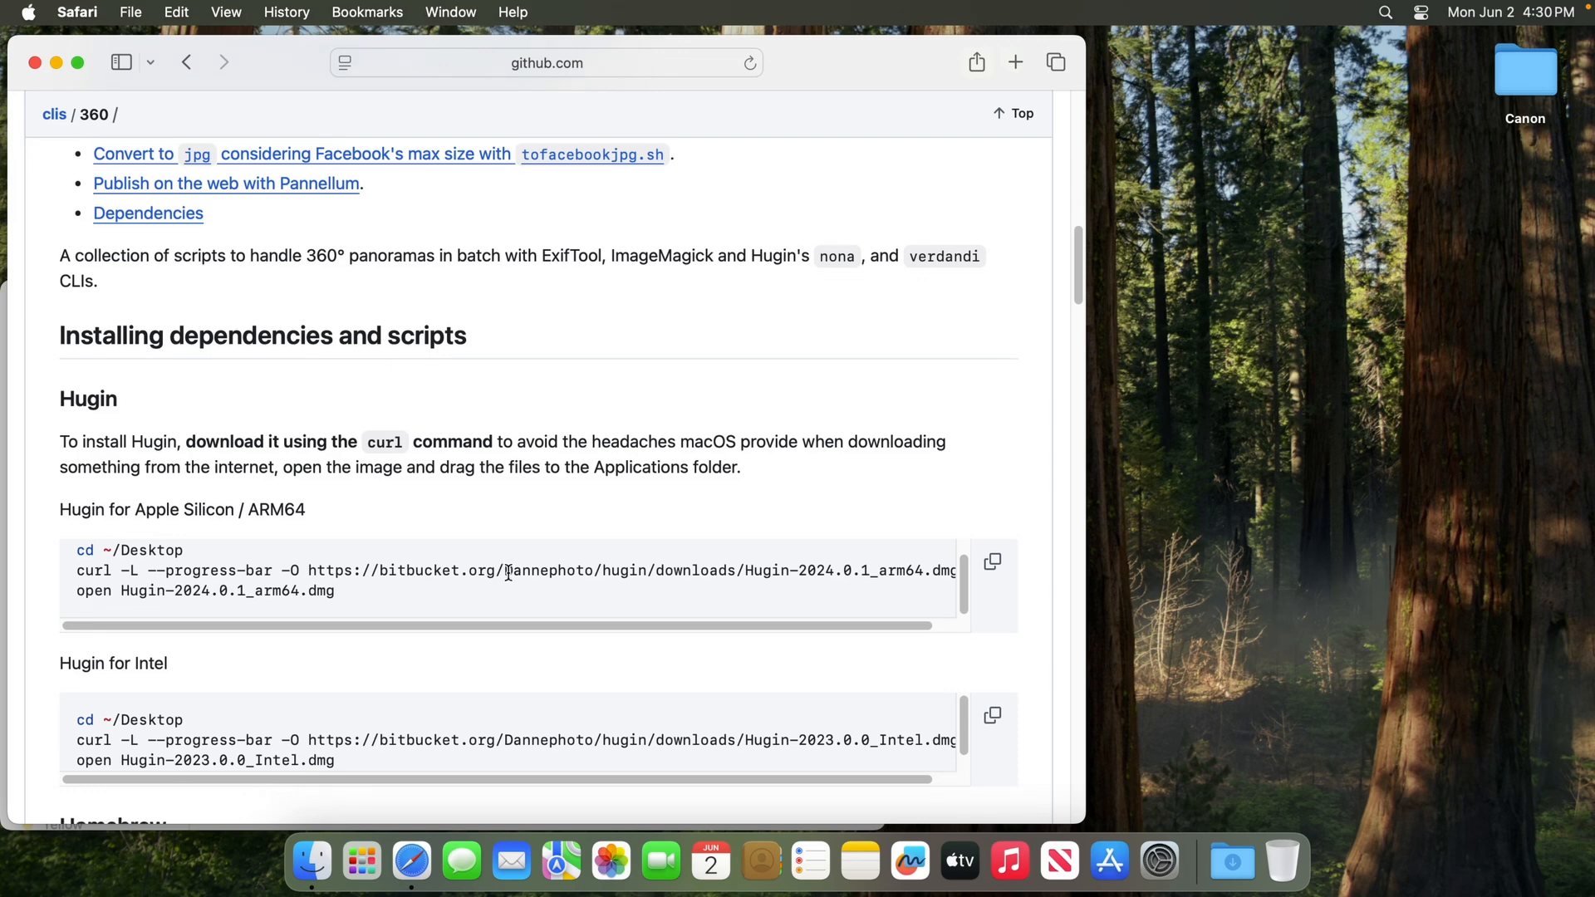
scroll(508, 573, "down", 2)
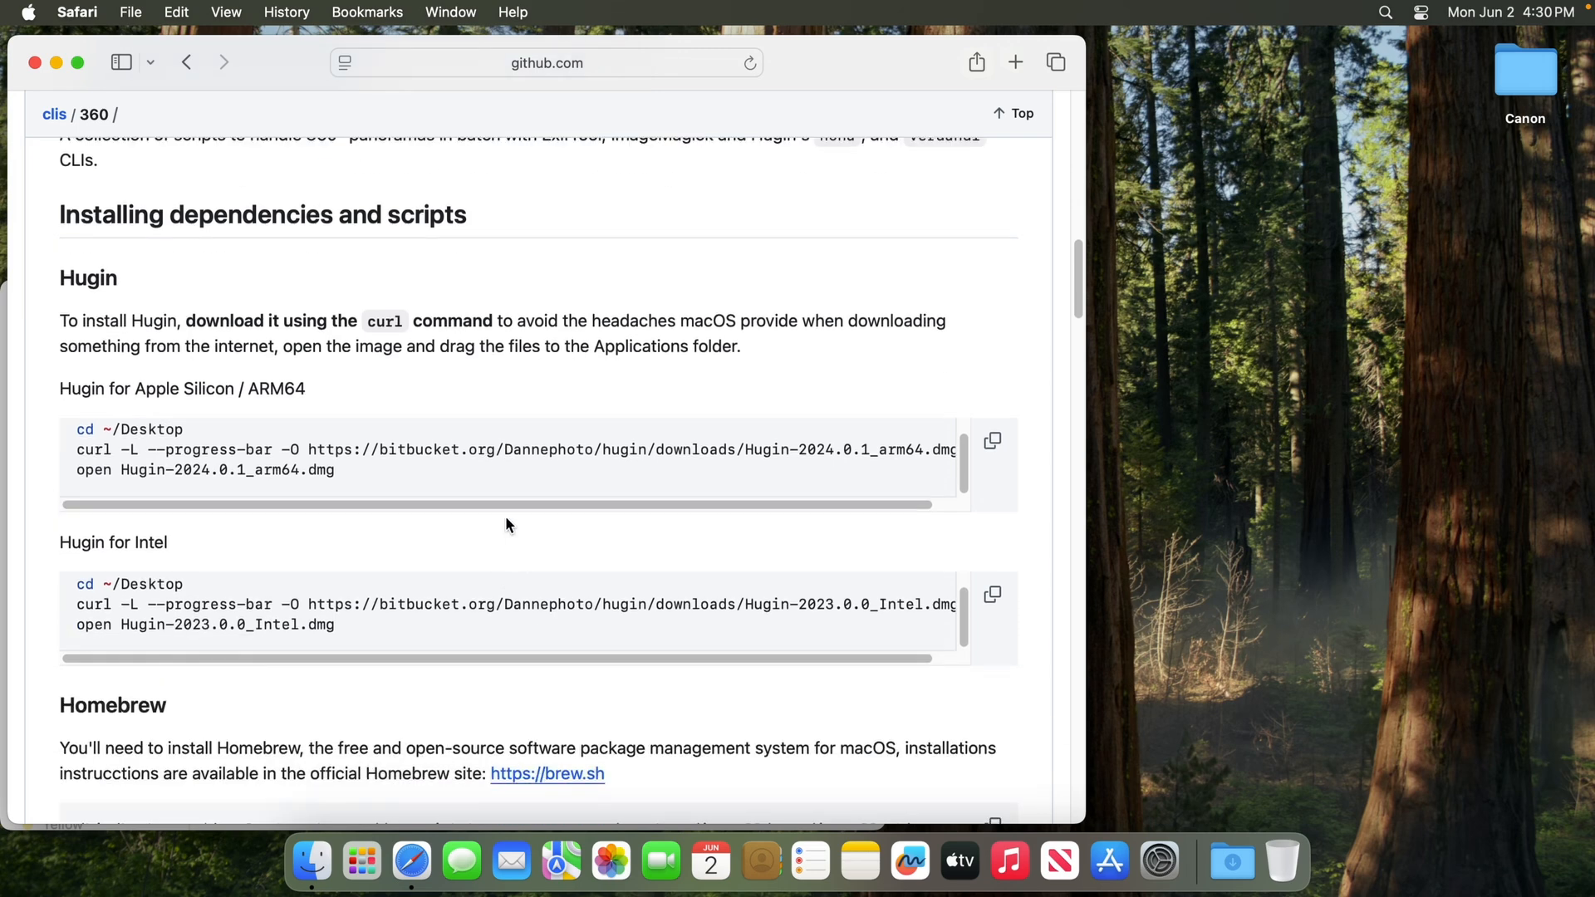
scroll(508, 524, "up", 1)
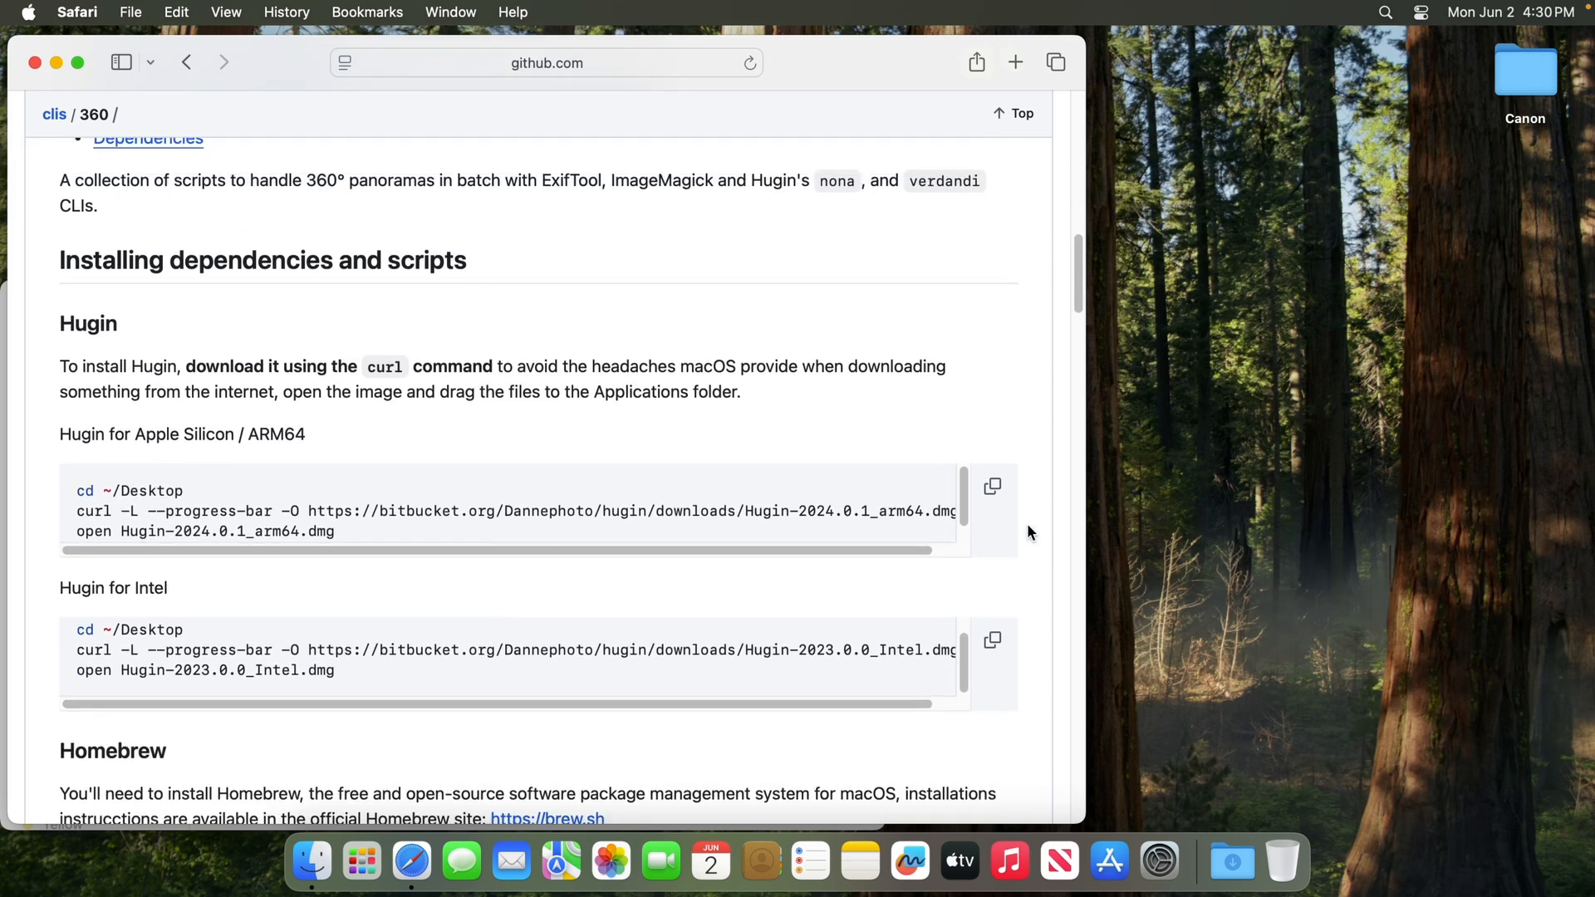
scroll(1030, 534, "down", 1)
Launch Terminal and place its window in front of the browser at its normal, unmaximized size
left_click(362, 861)
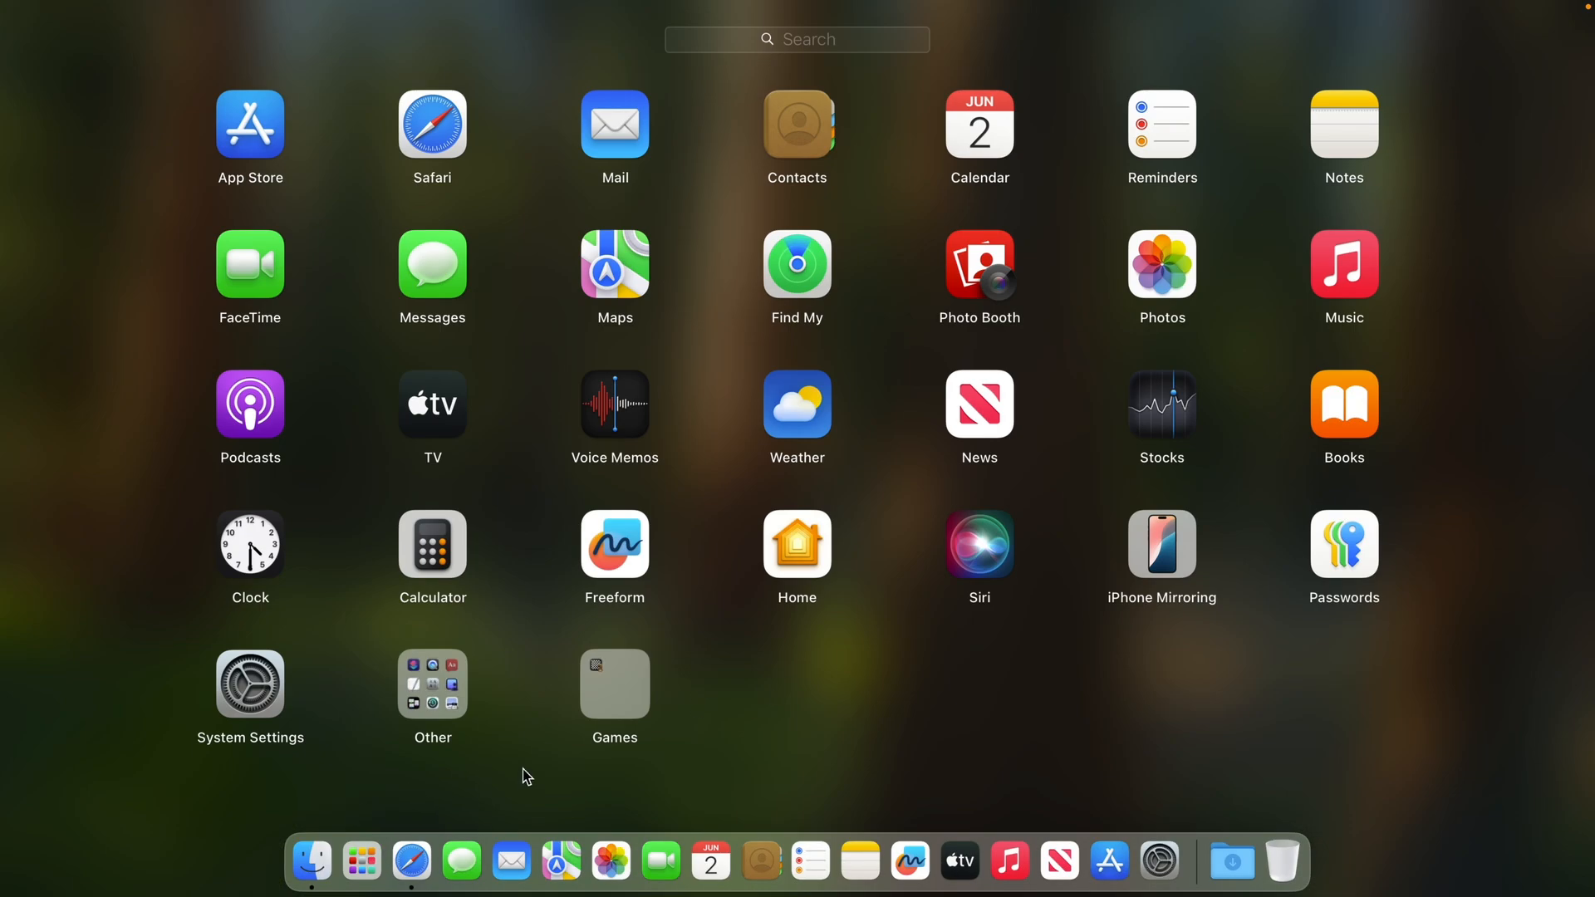
type("te")
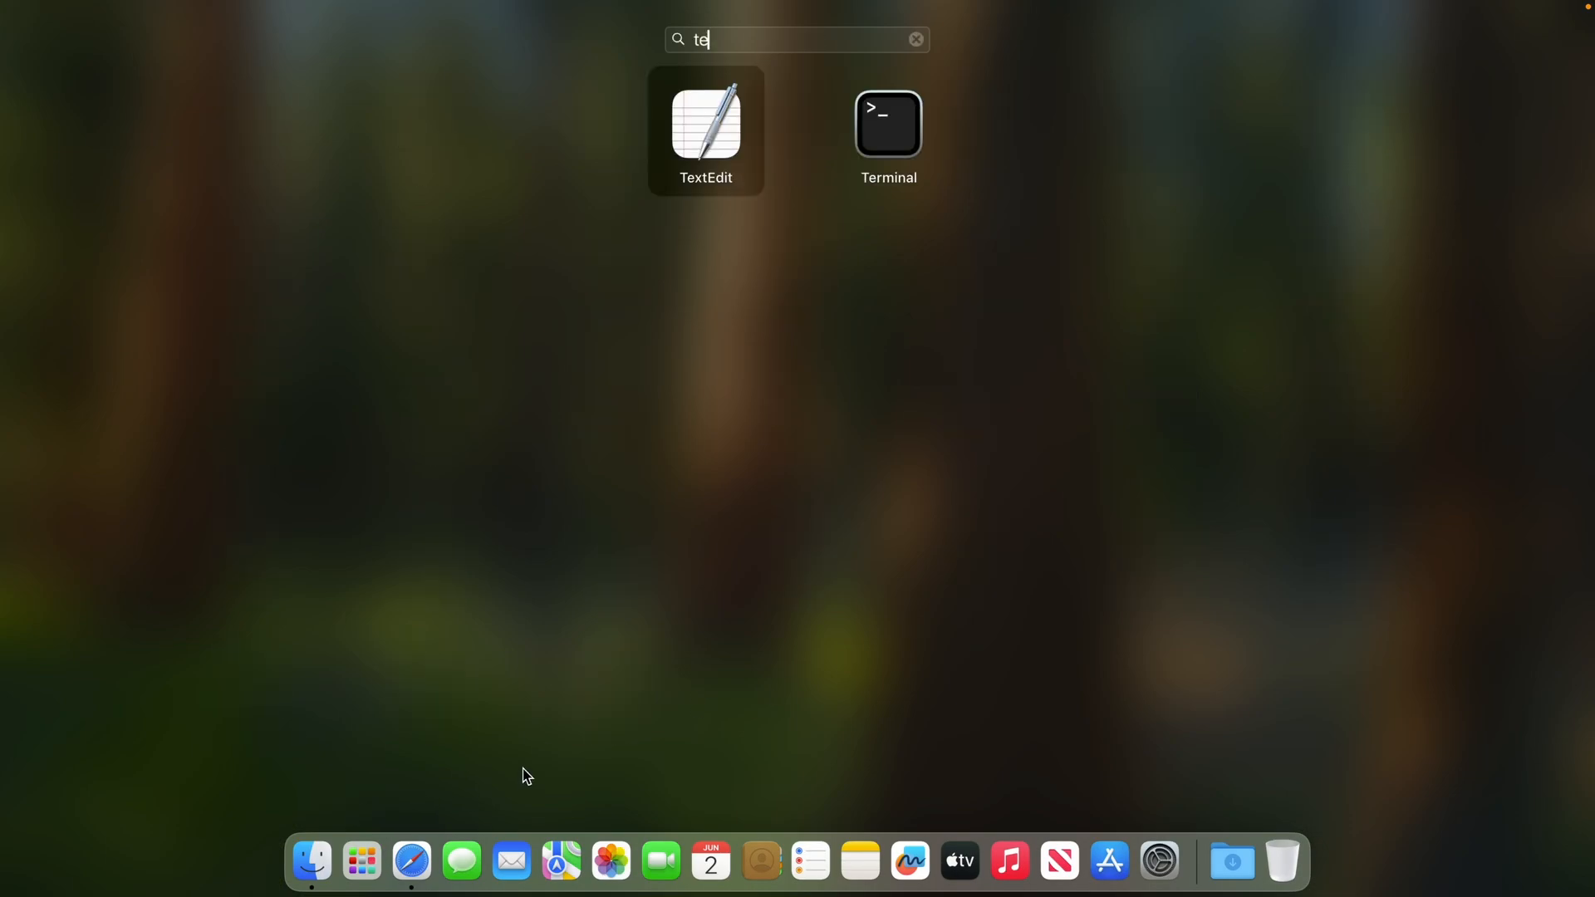
left_click(894, 143)
left_click_drag(559, 75, 817, 8)
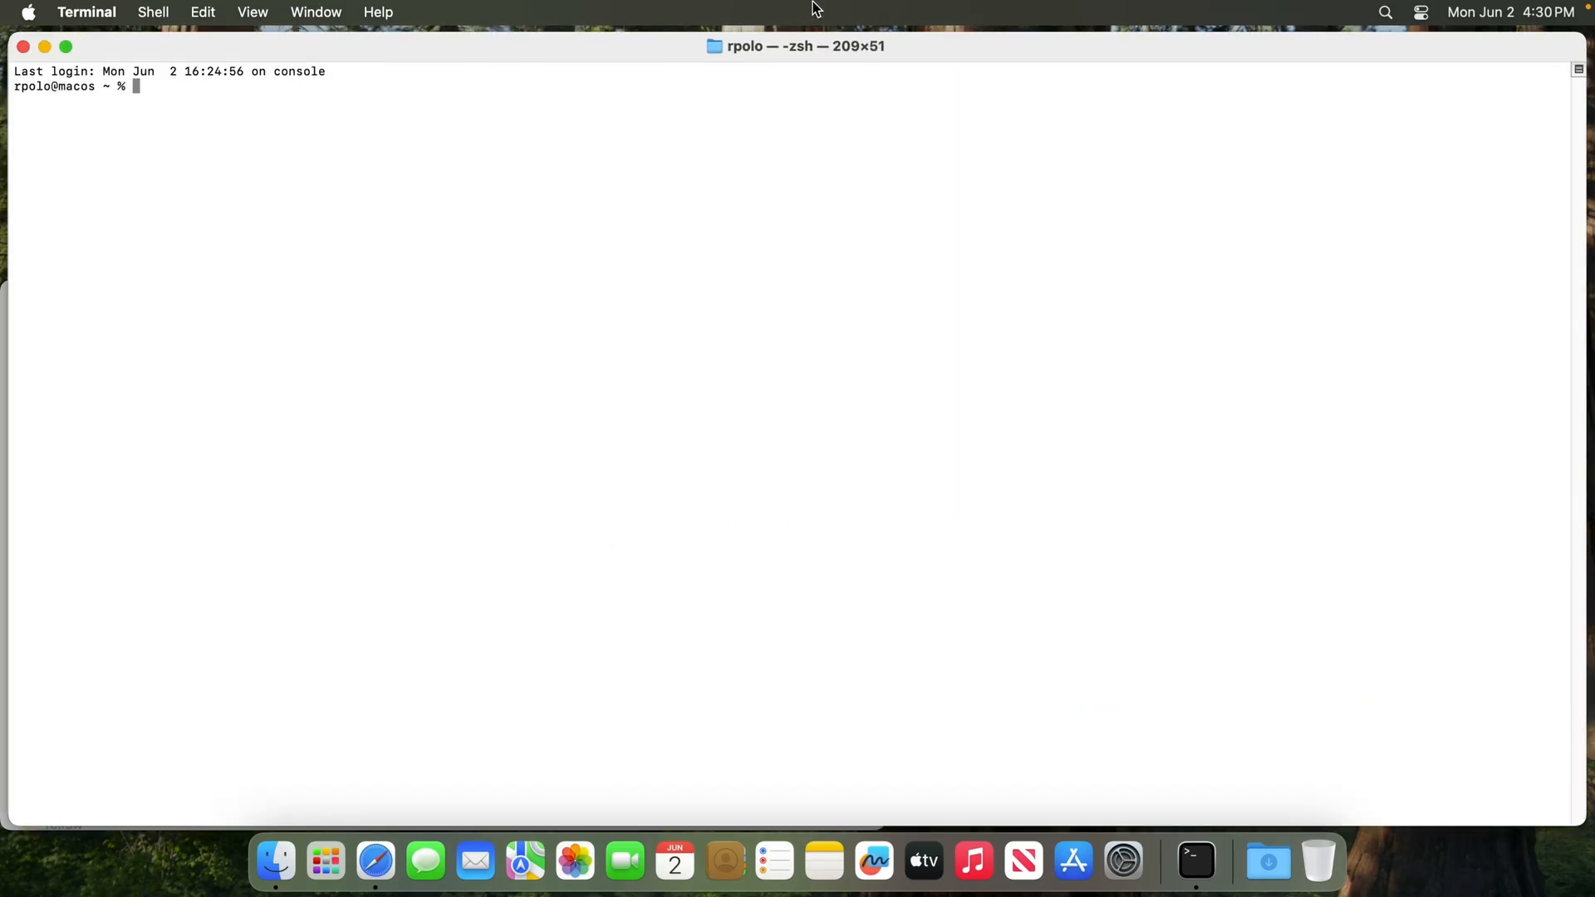
left_click_drag(950, 43, 836, 139)
Enlarge the Terminal text by three steps and narrow the window to 61 columns, placing it so the README instructions stay readable
key("super+equal")
key("super+equal")
key("super+equal")
key("super+equal")
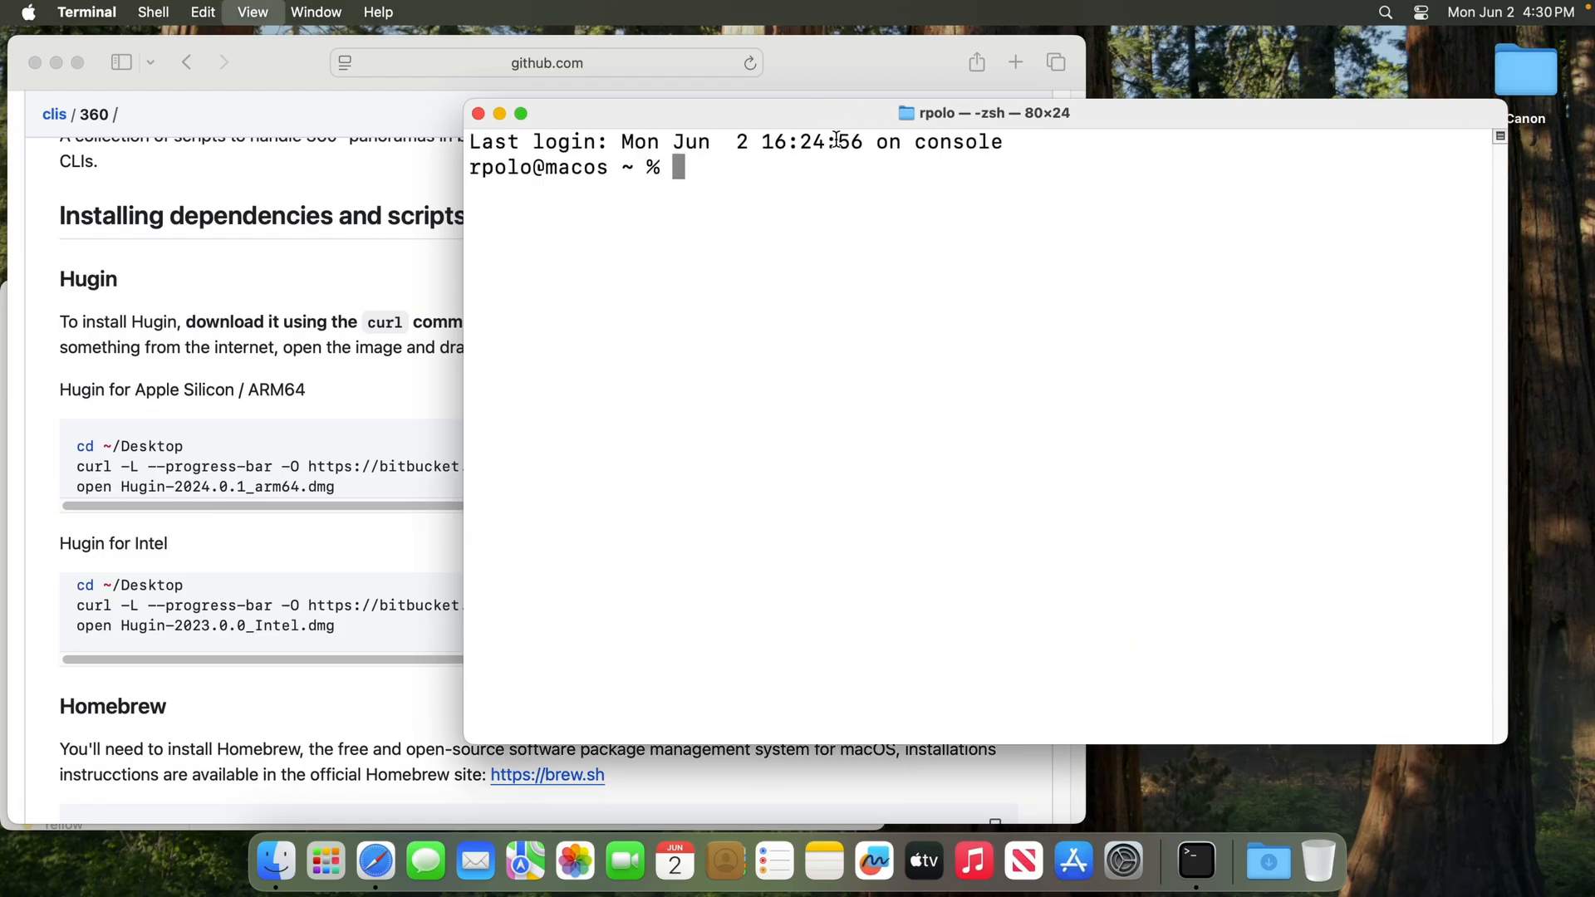
left_click_drag(931, 120, 1018, 50)
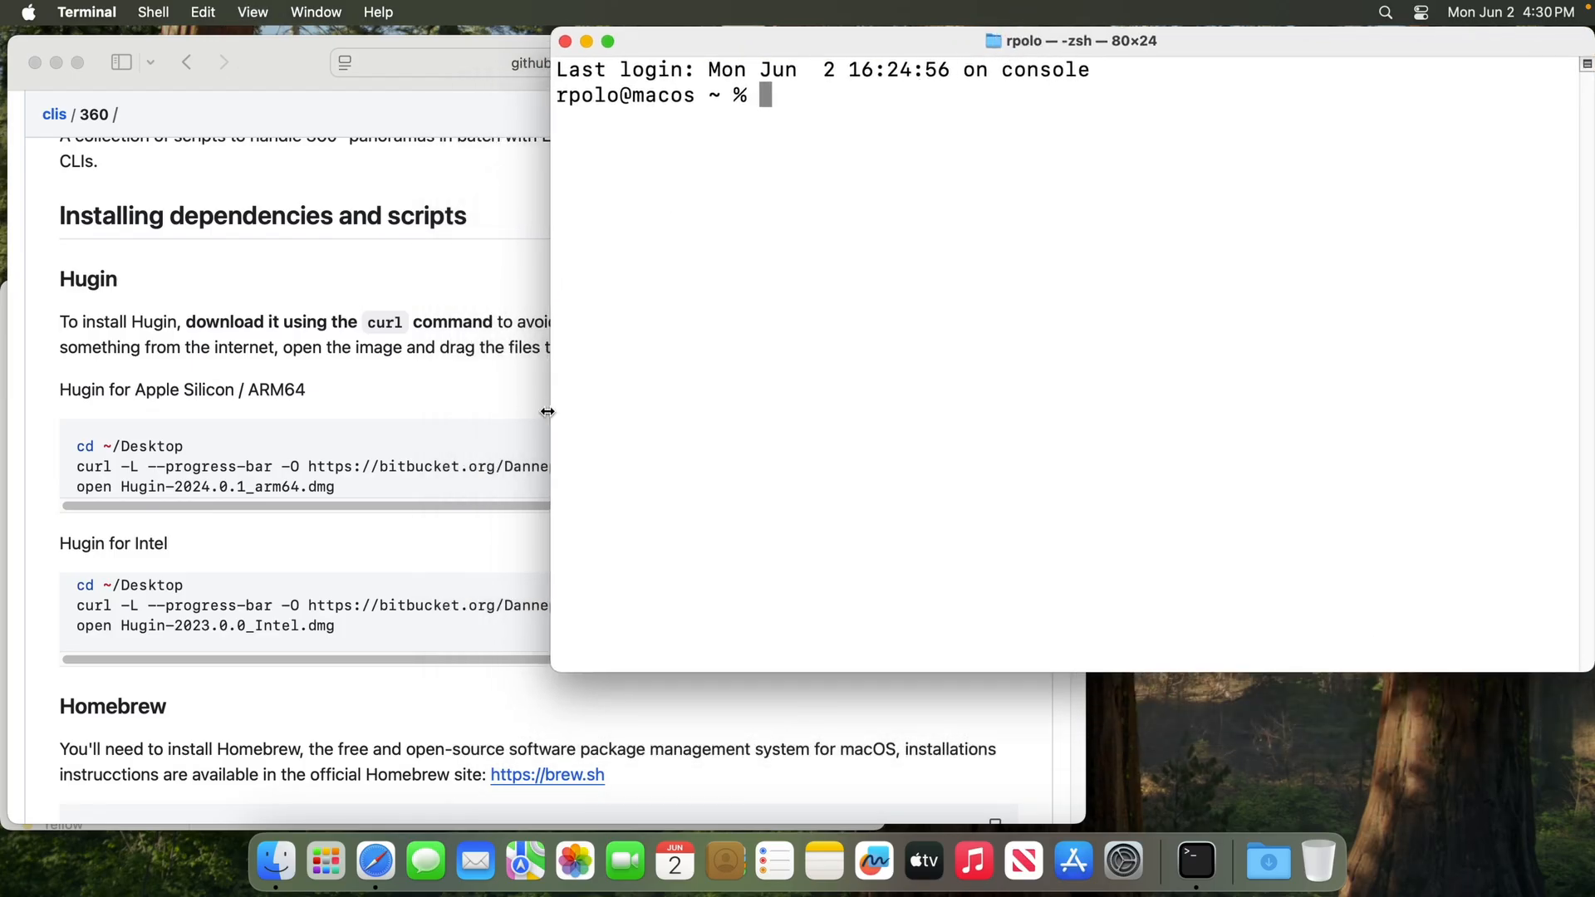
left_click_drag(634, 424, 794, 652)
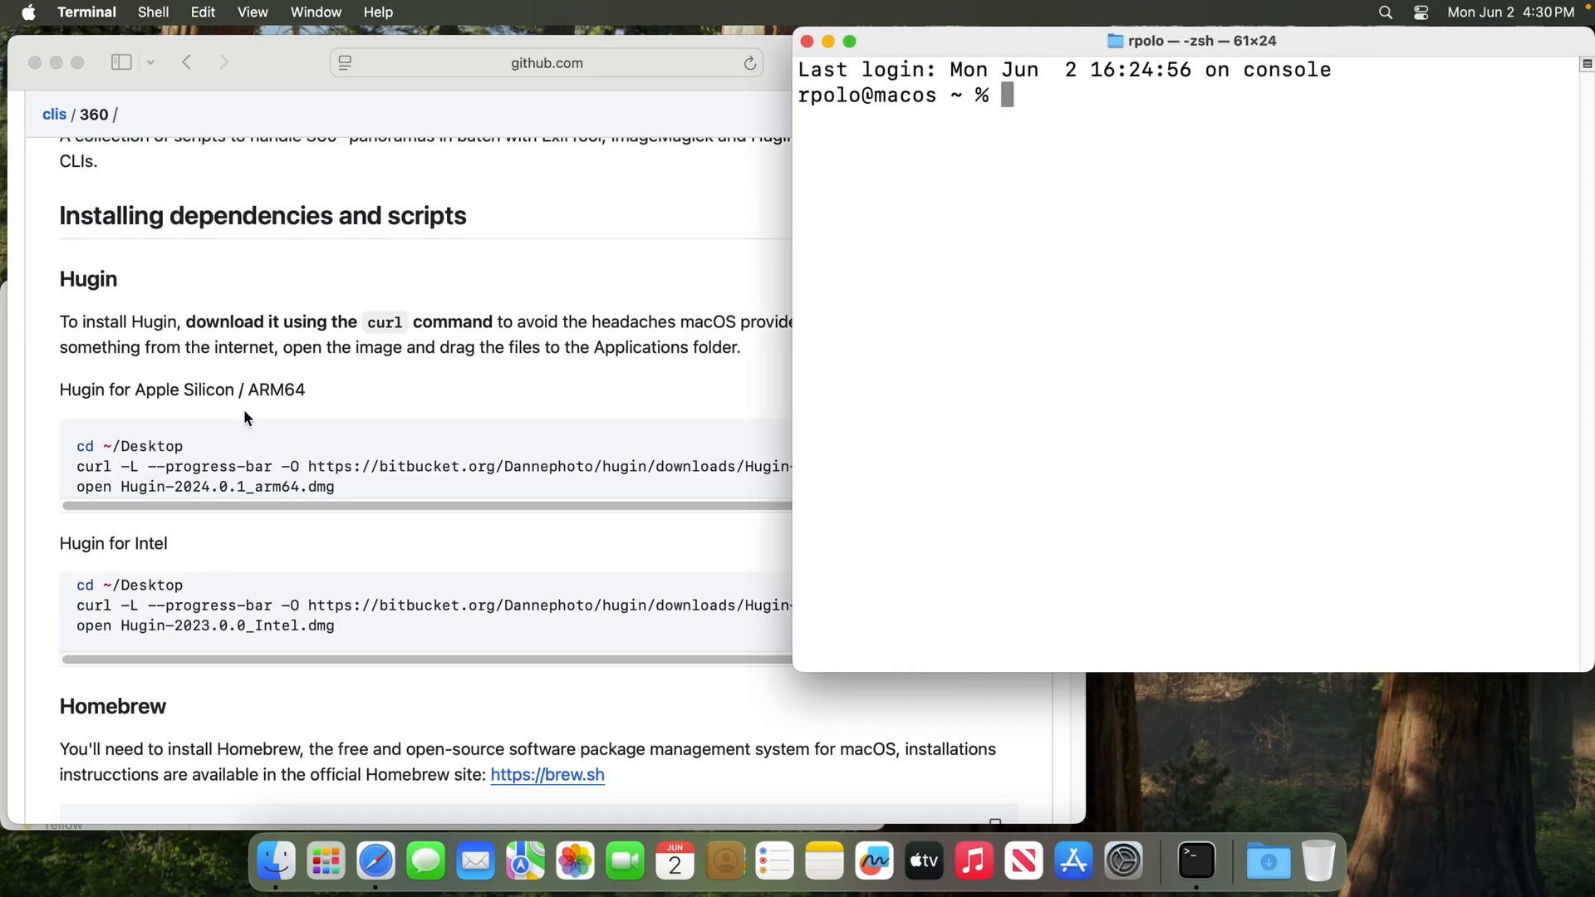
Copy the README's "Hugin for Apple Silicon / ARM64" commands and run them in Terminal to download and open Hugin-2024.0.1_arm64.dmg
left_click(279, 419)
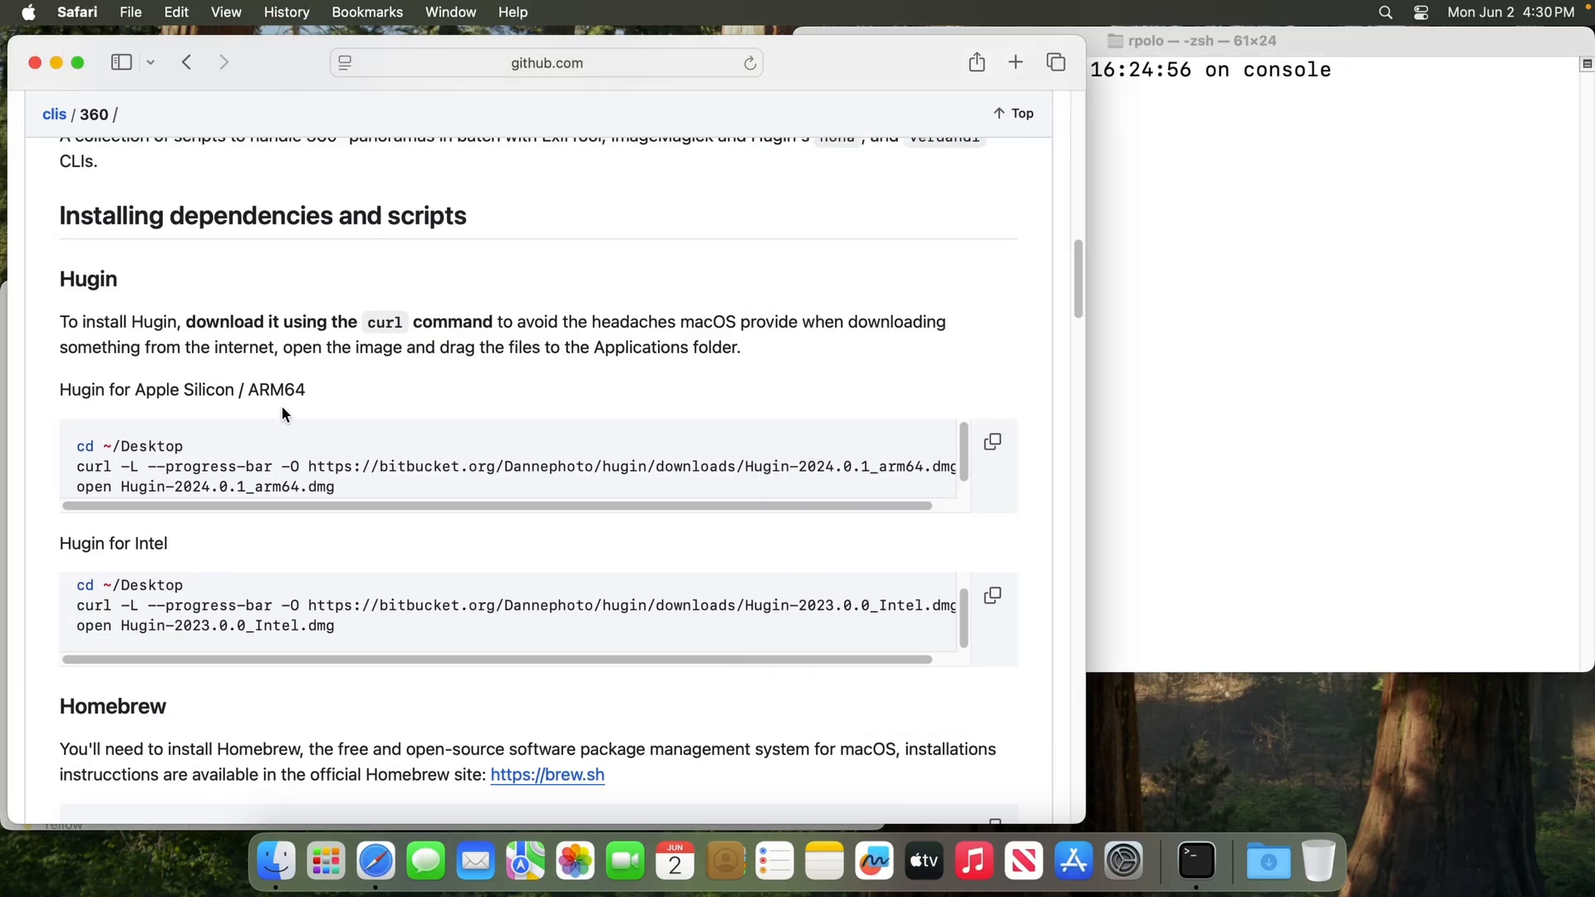
left_click(992, 441)
left_click(1267, 341)
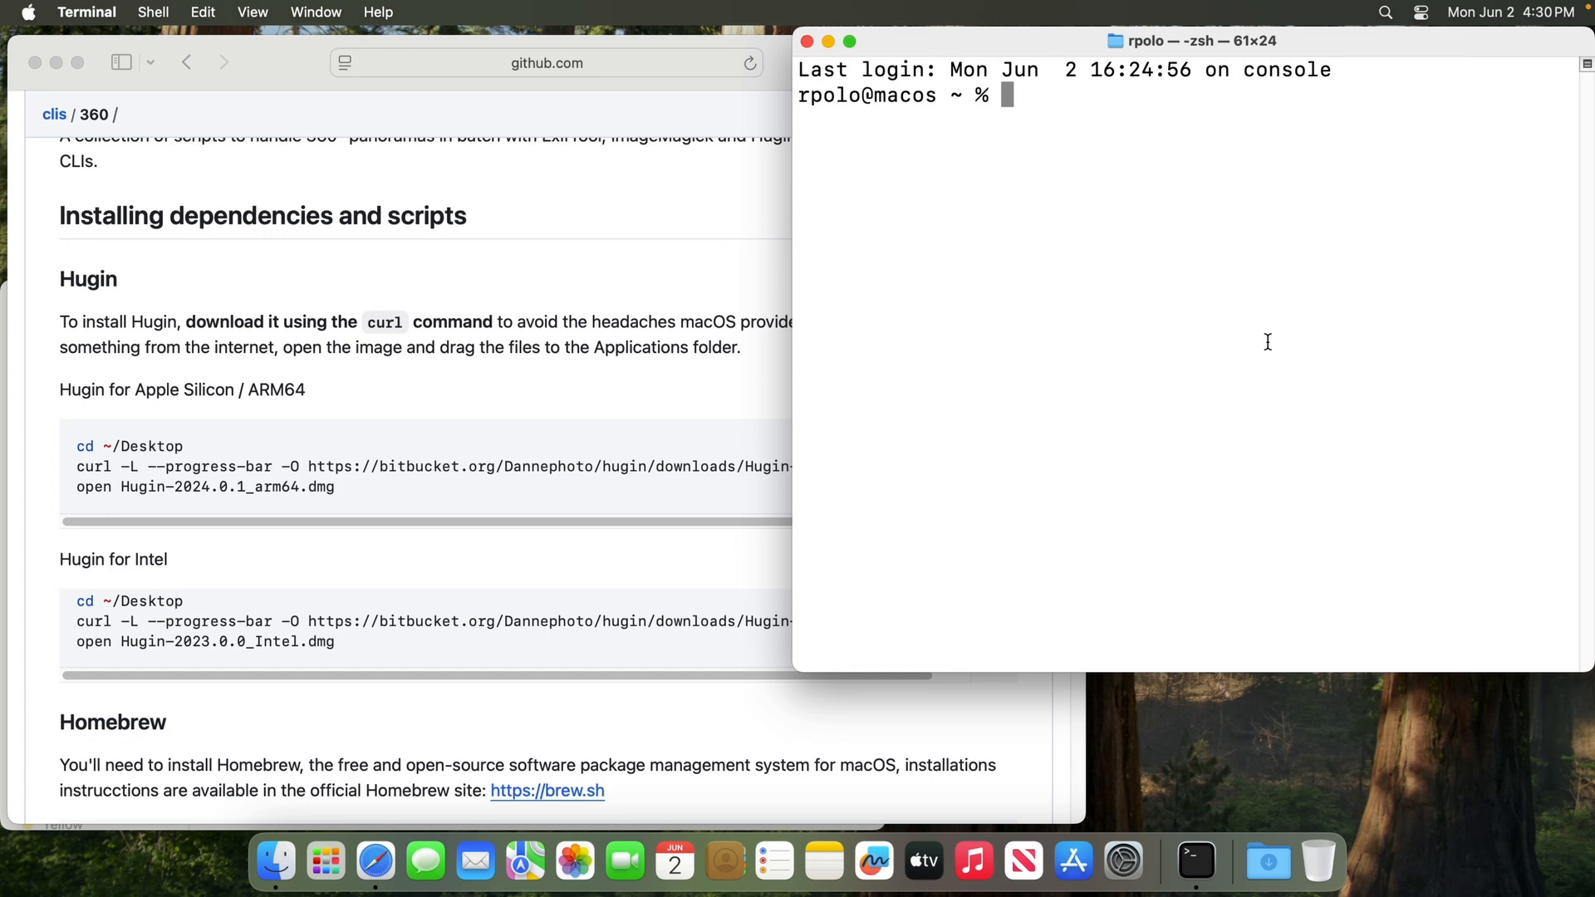
key("super+v")
key("Return")
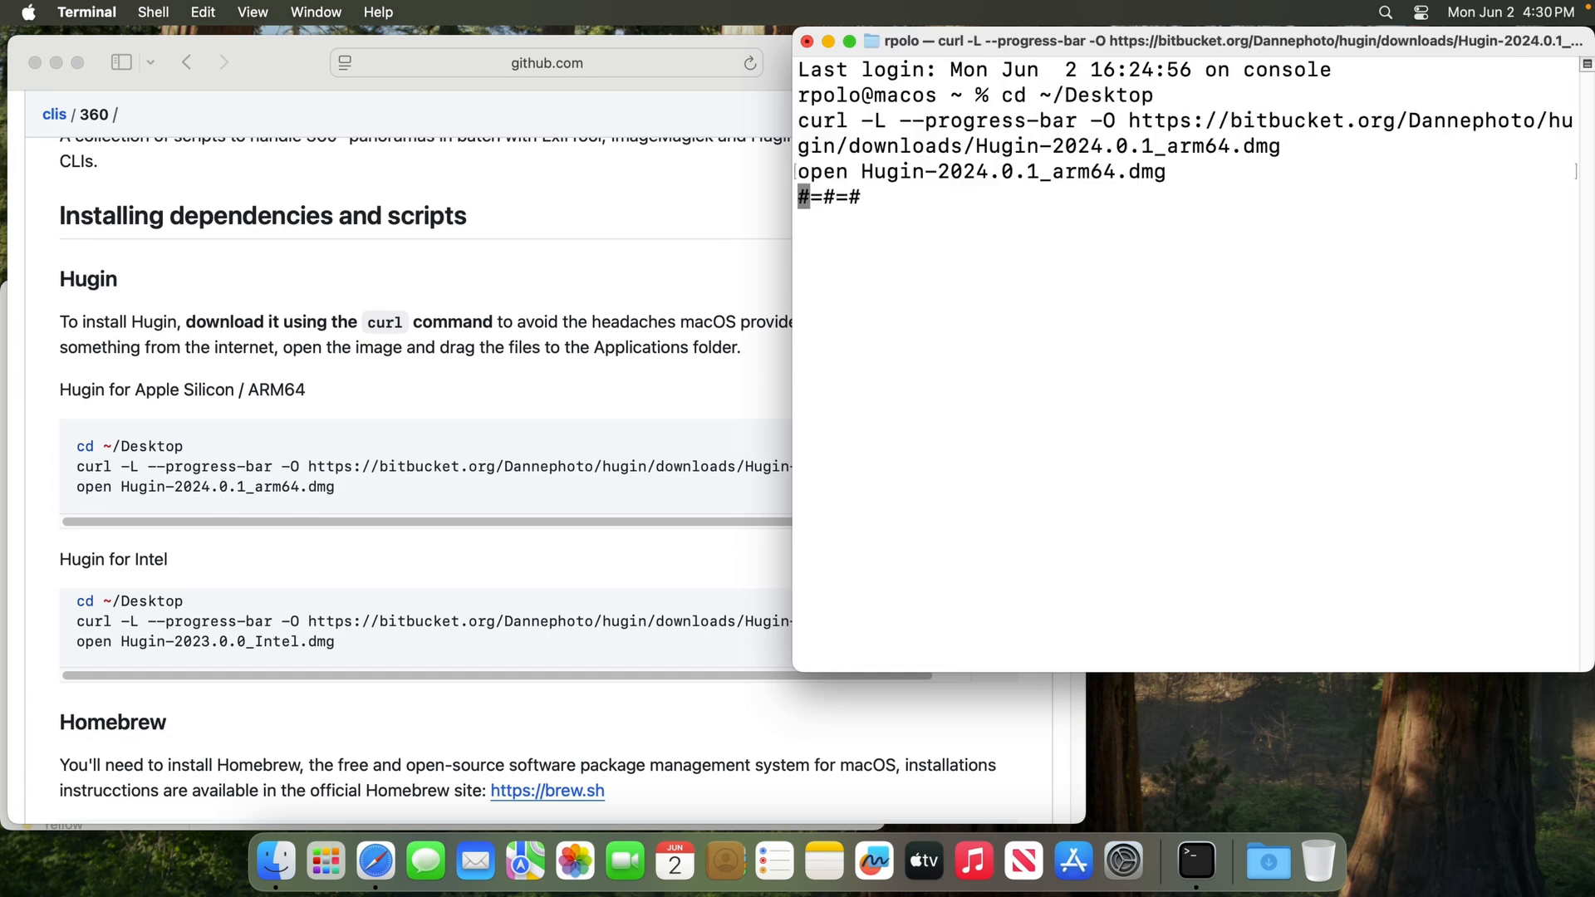
left_click(228, 483)
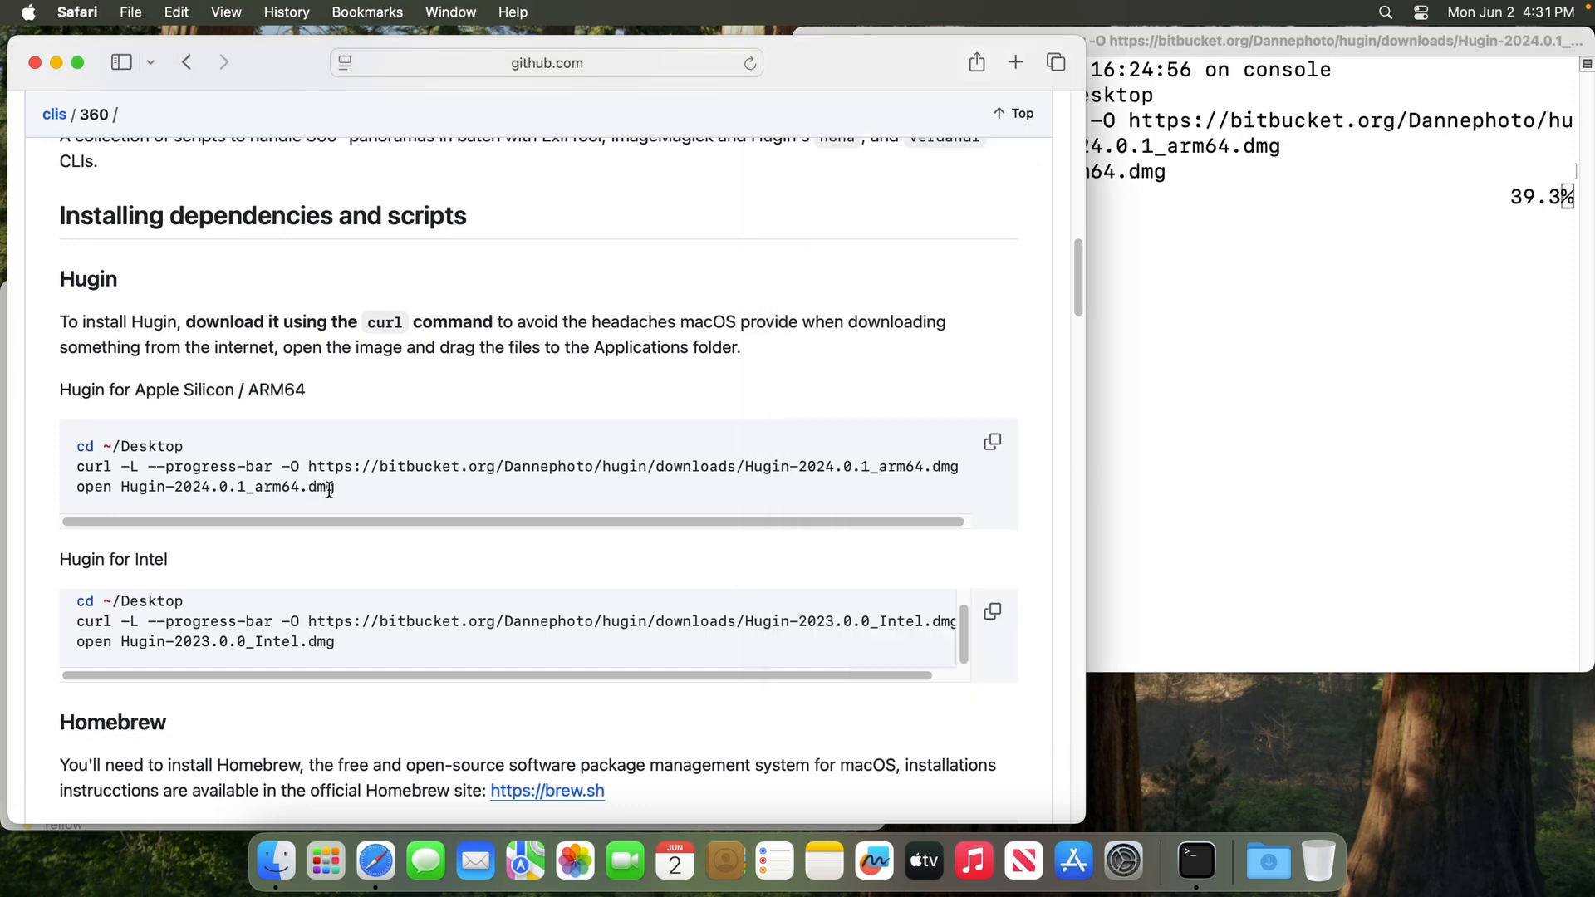
left_click(1178, 411)
left_click(870, 309)
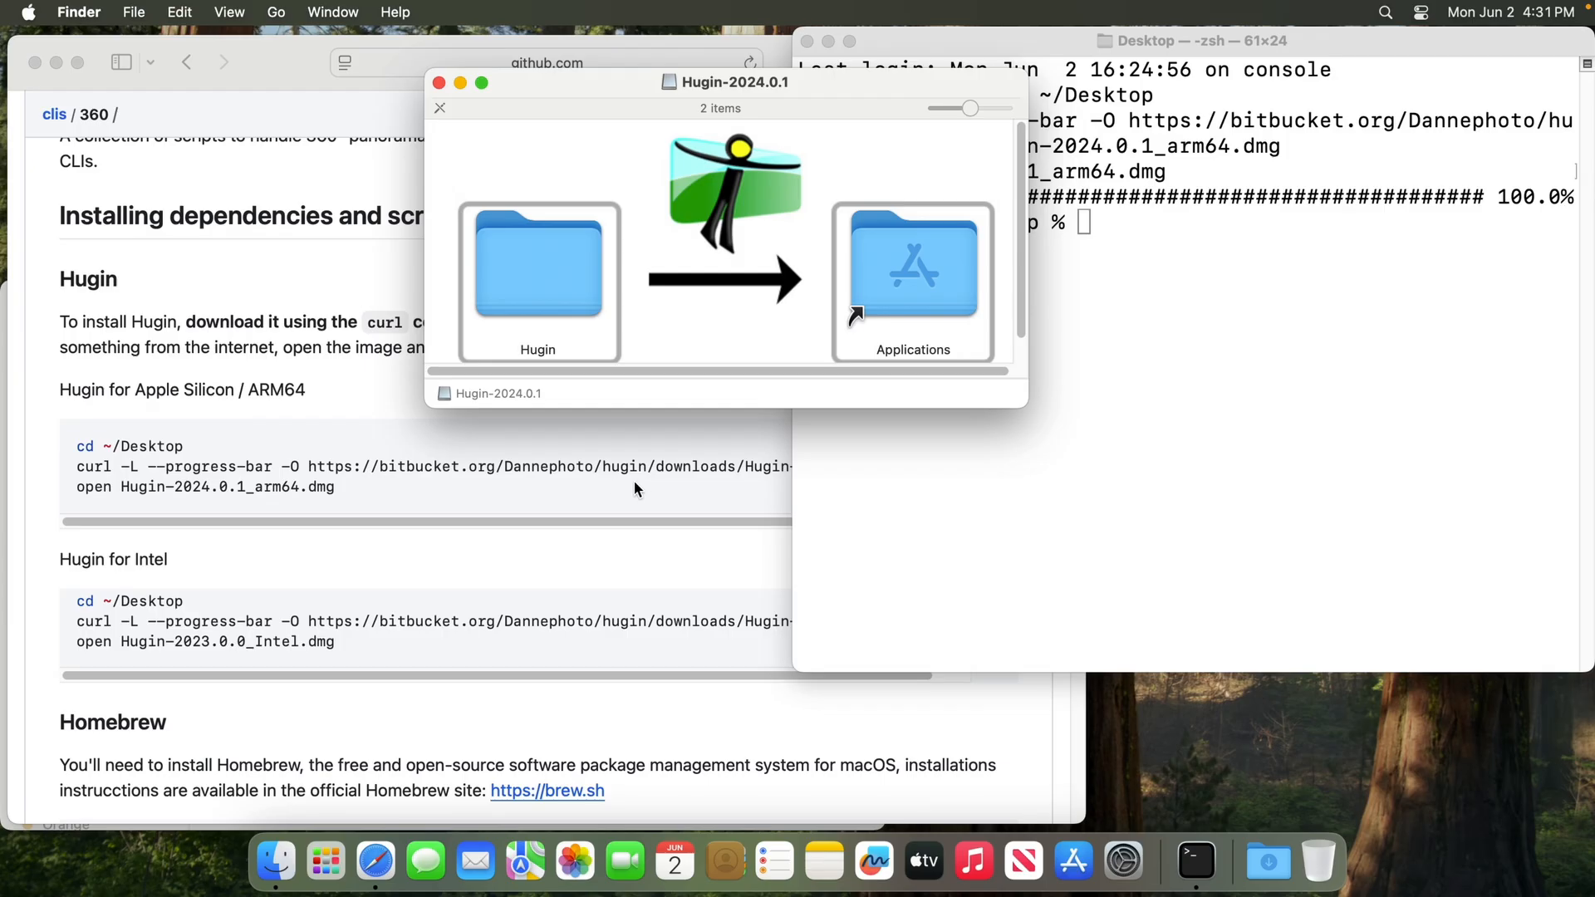
Copy the Hugin folder from the Hugin-2024.0.1 disk image into Applications and close the disk image window
left_click(548, 284)
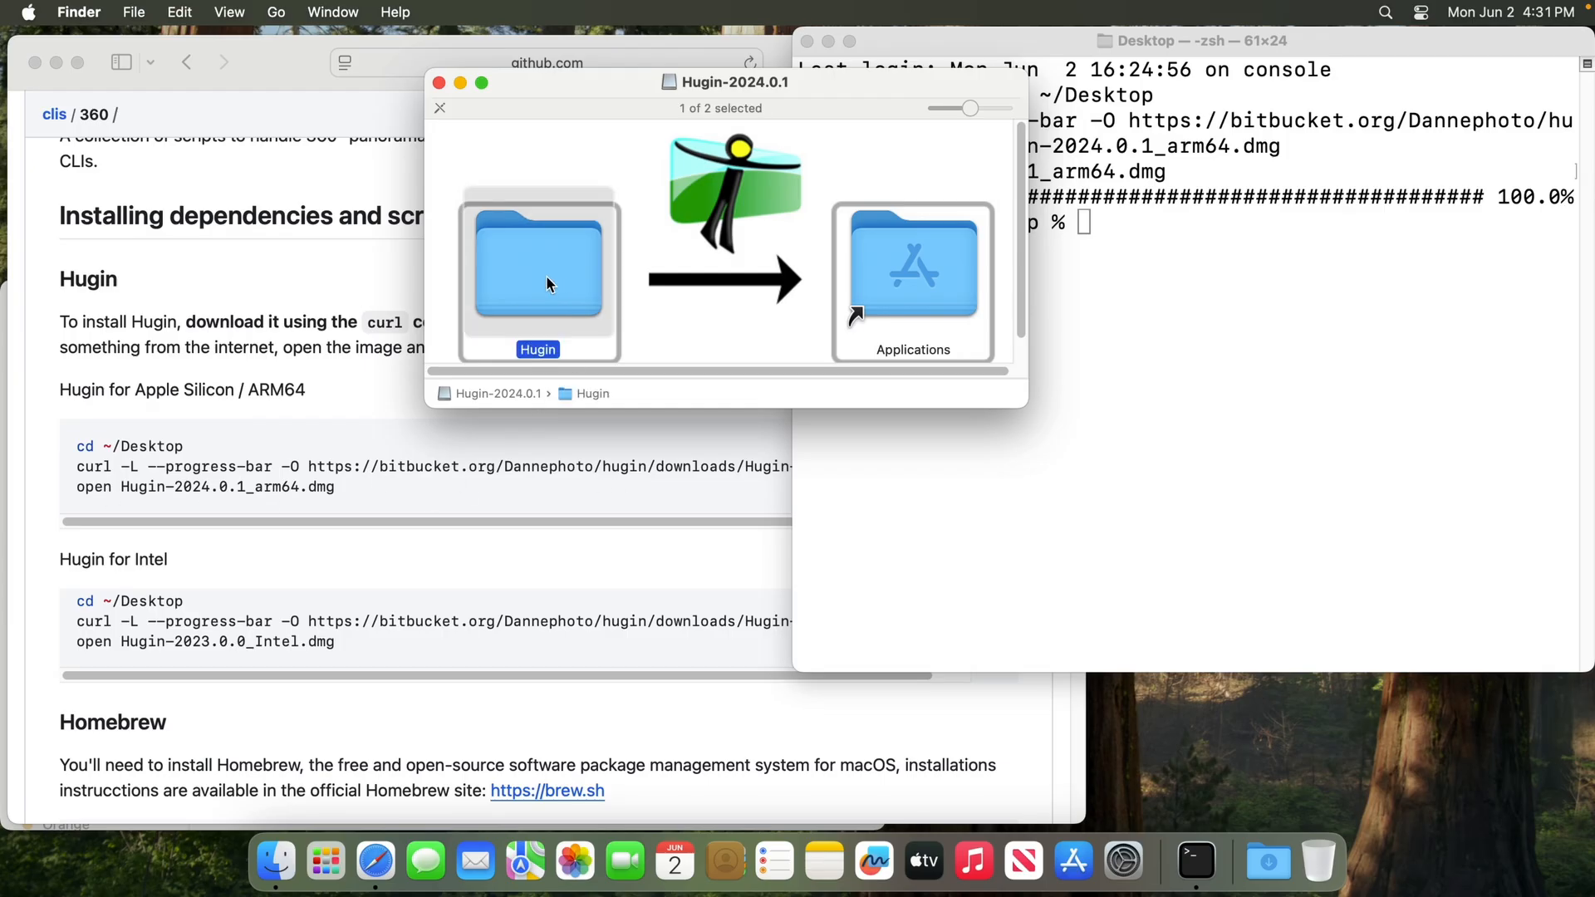
left_click_drag(546, 276, 902, 277)
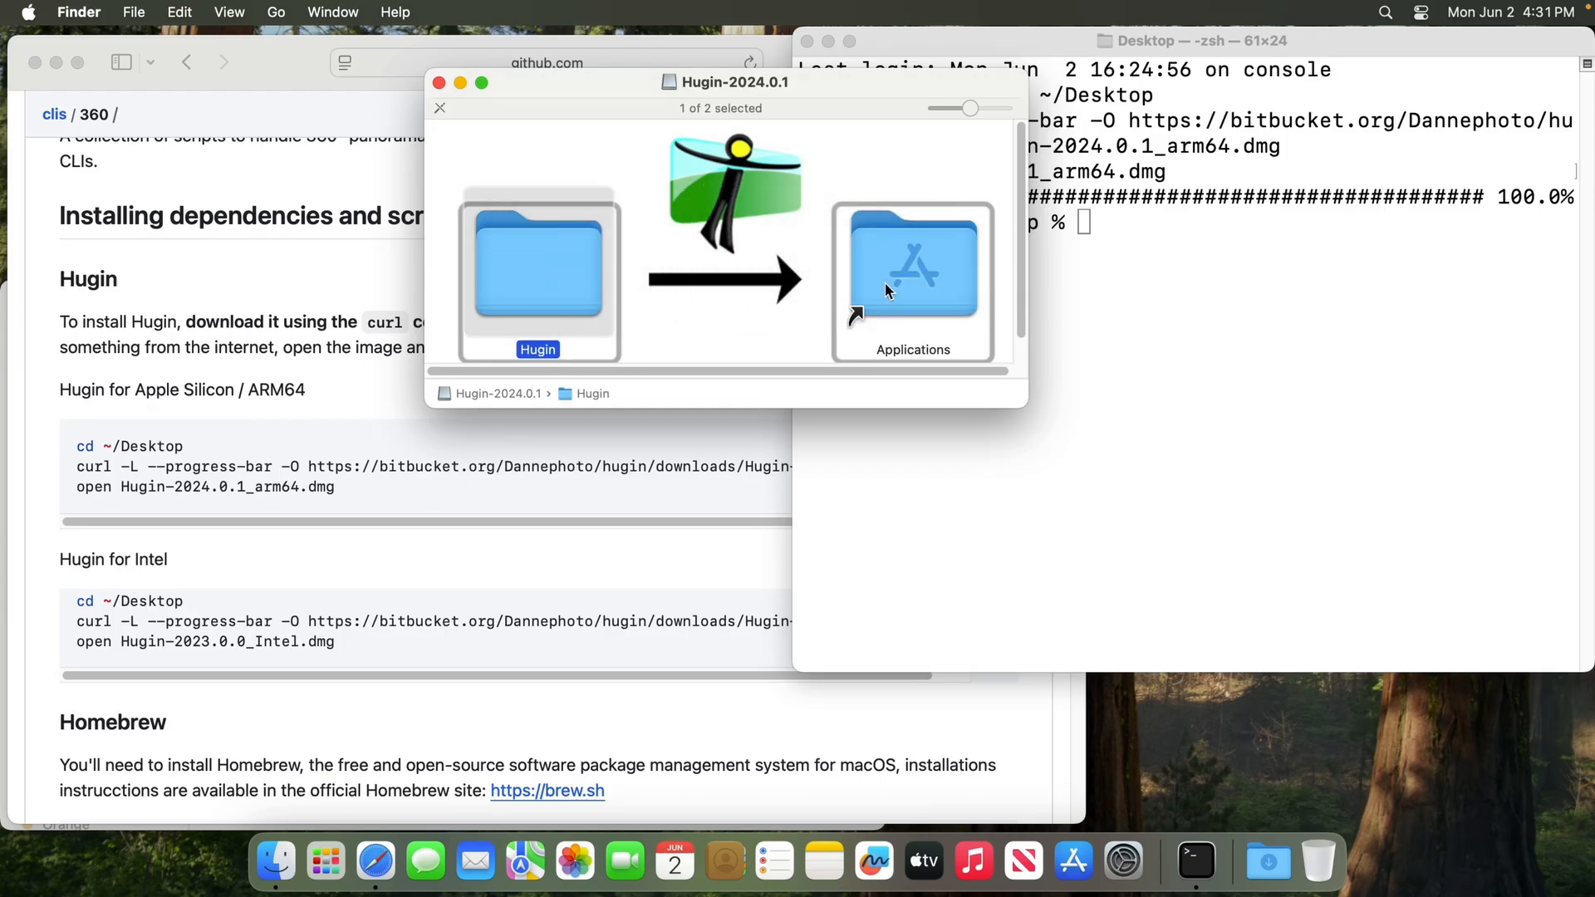
left_click(742, 322)
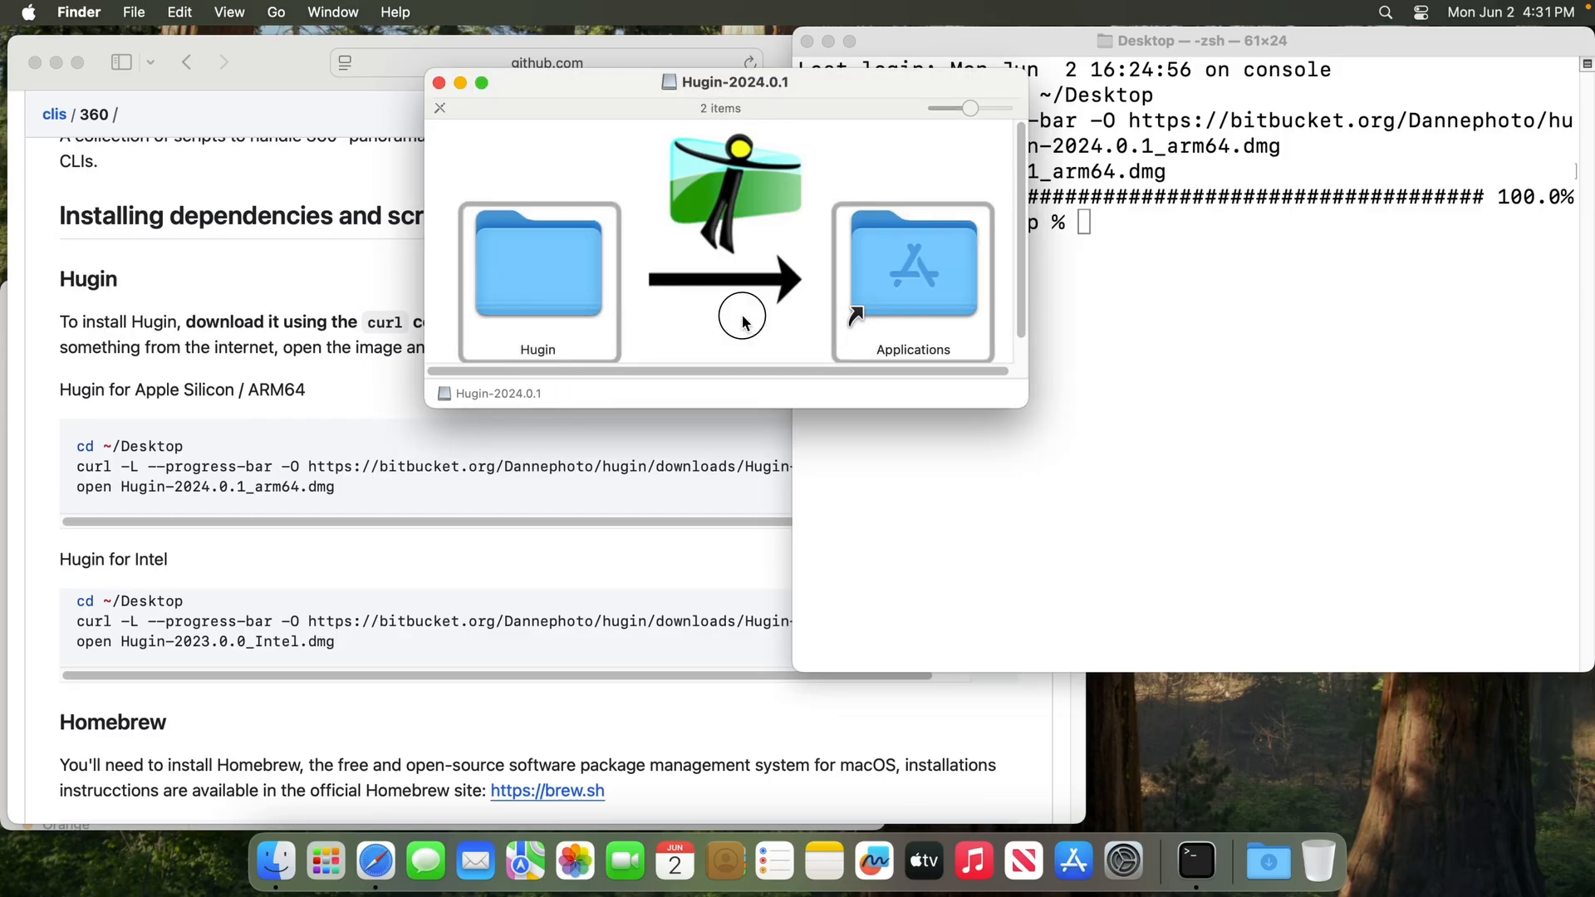
key("super+w")
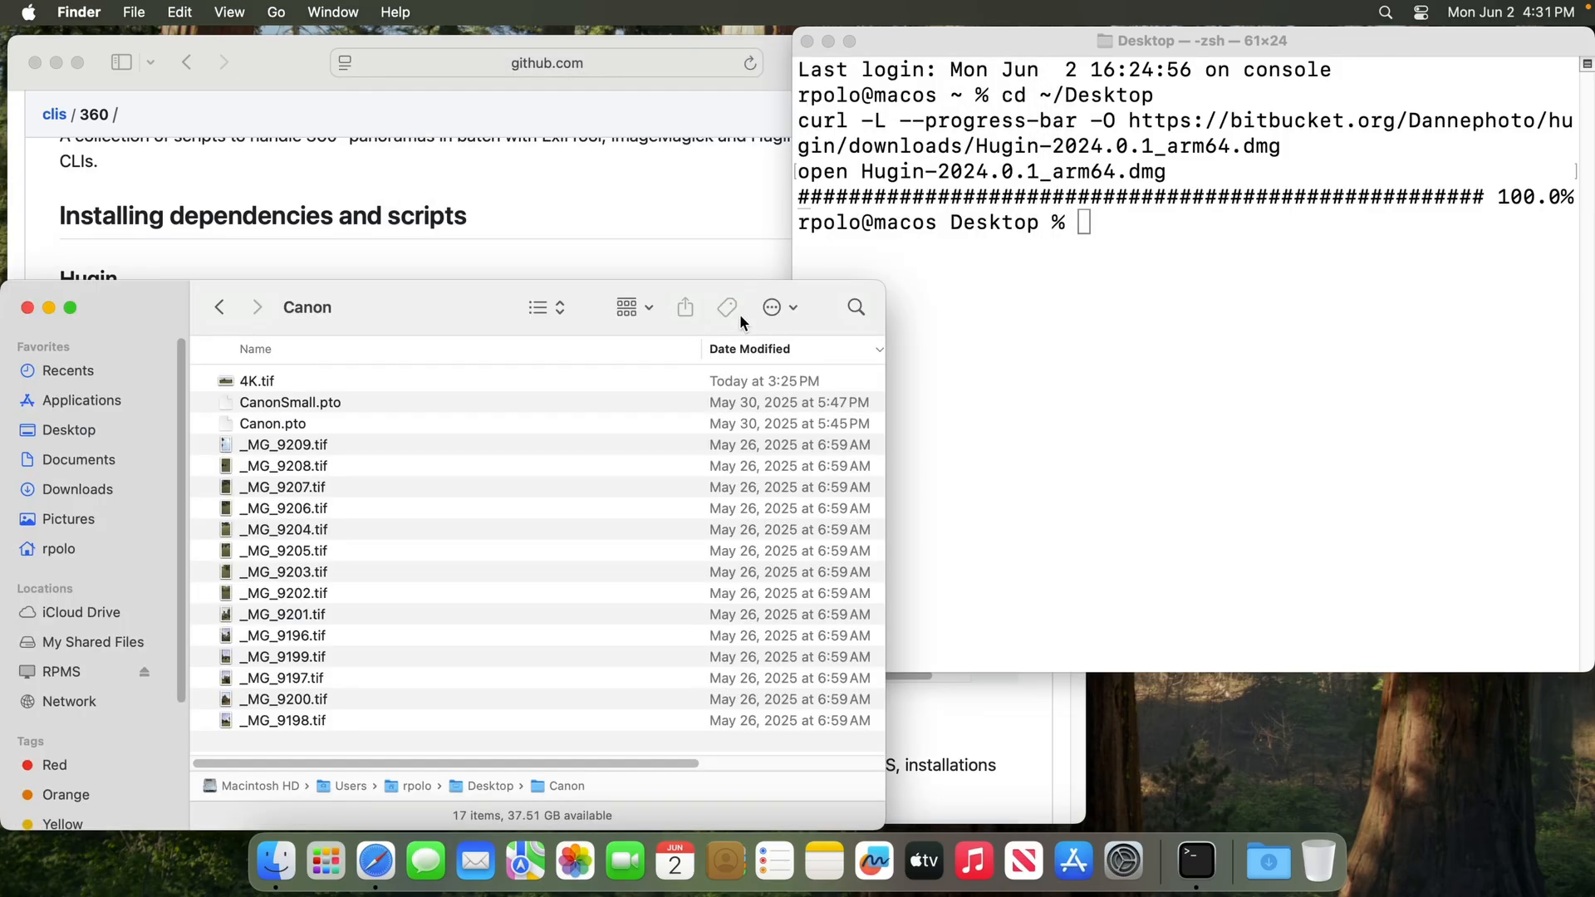
Open a new Finder window on Applications and open the Hugin folder in it
key("super+n")
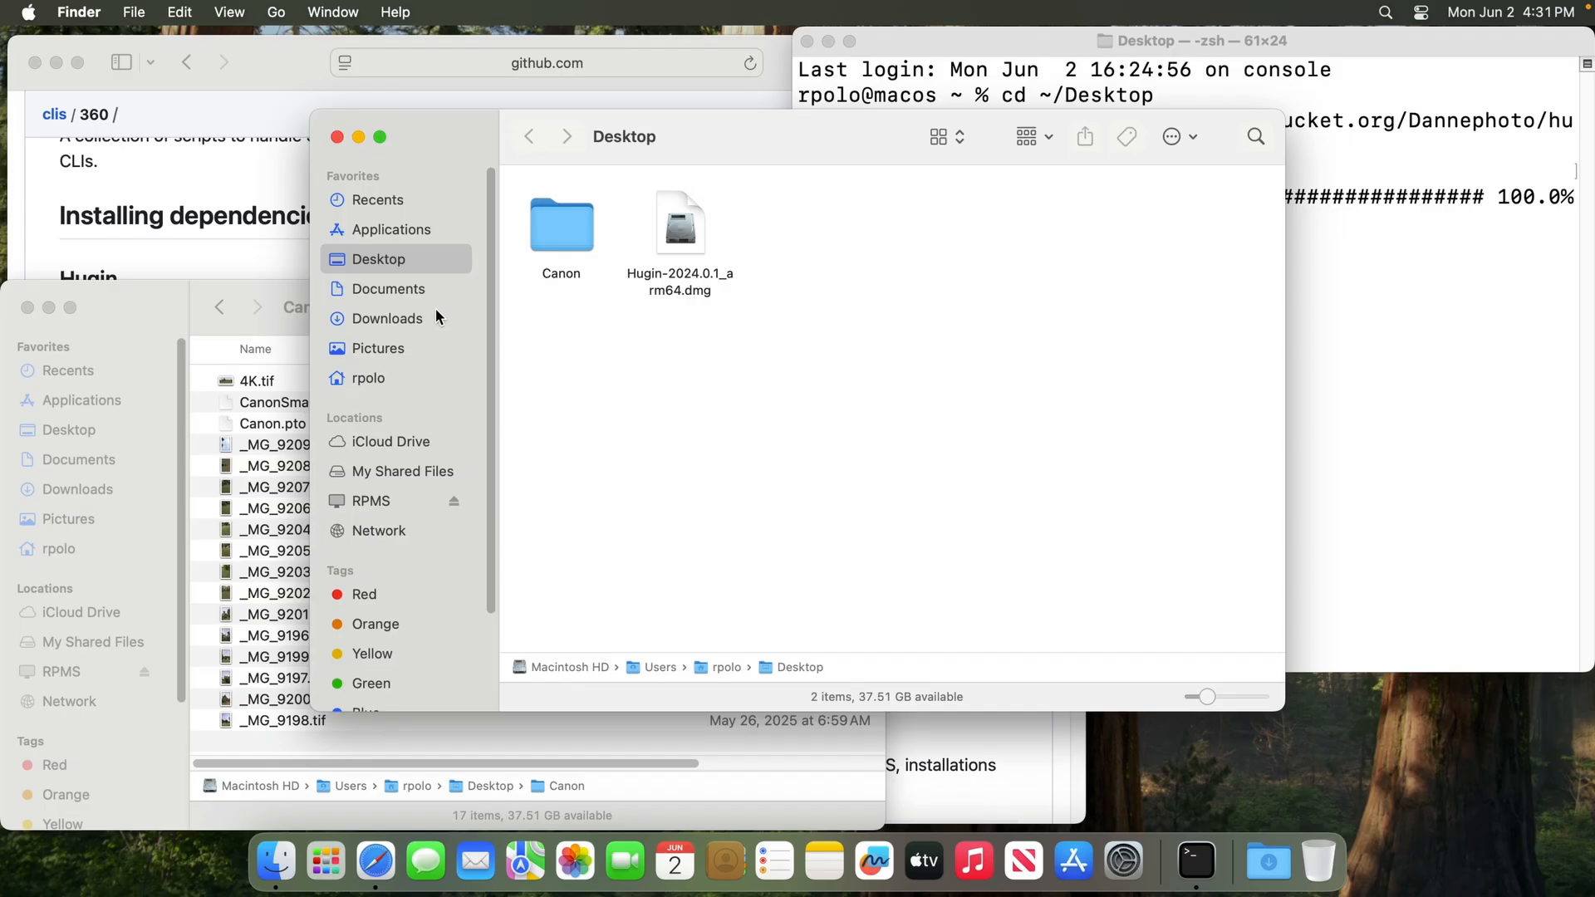
key("shift+super+a")
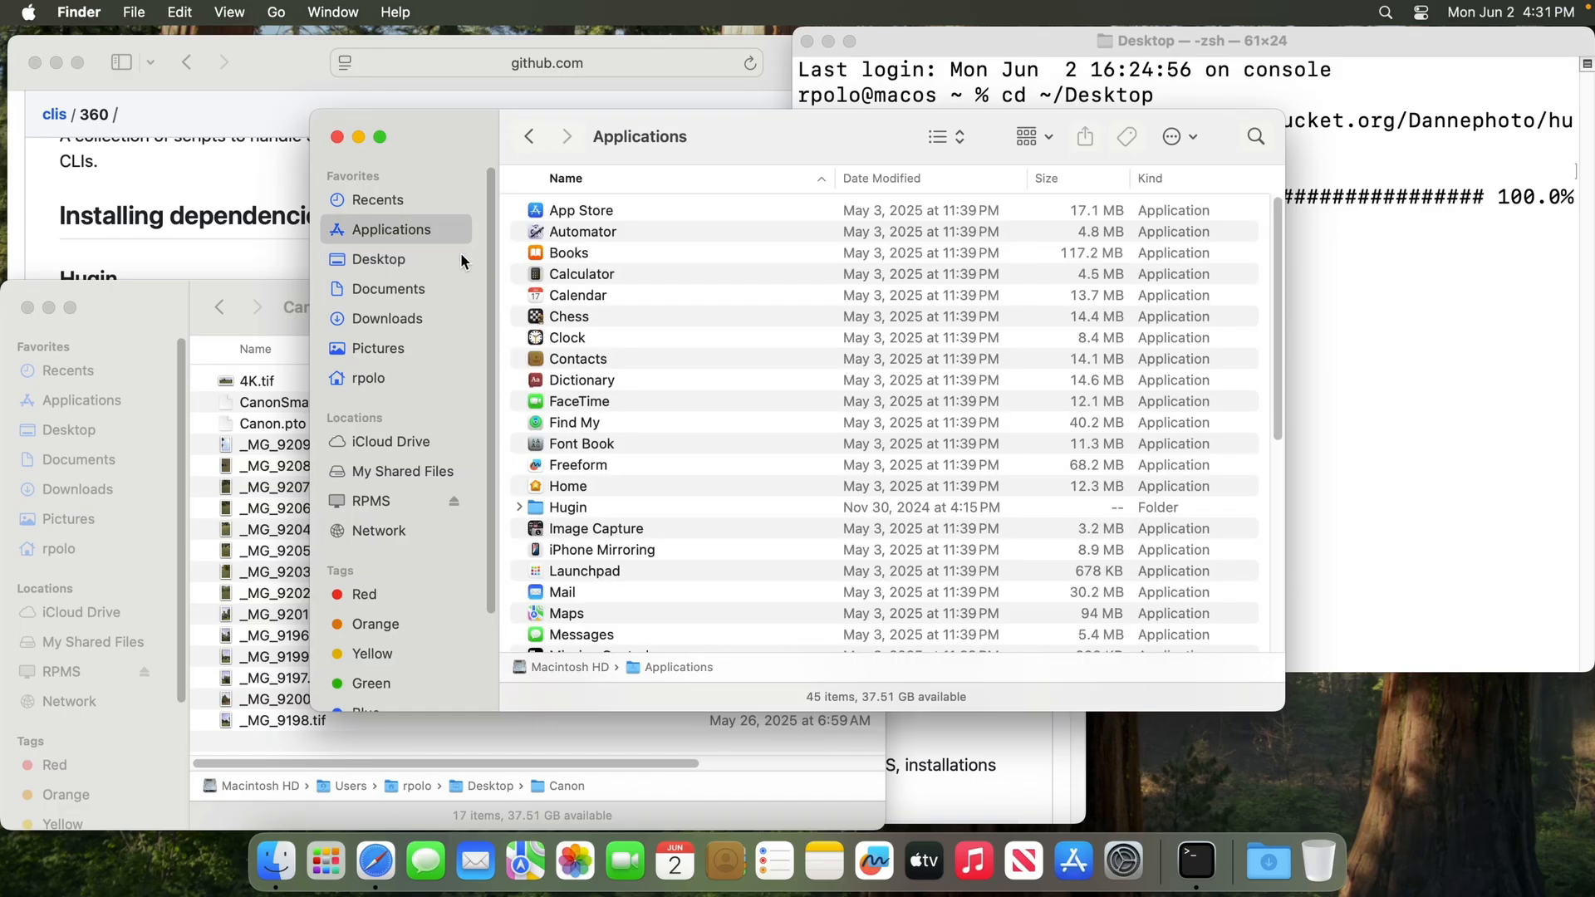
left_click(621, 495)
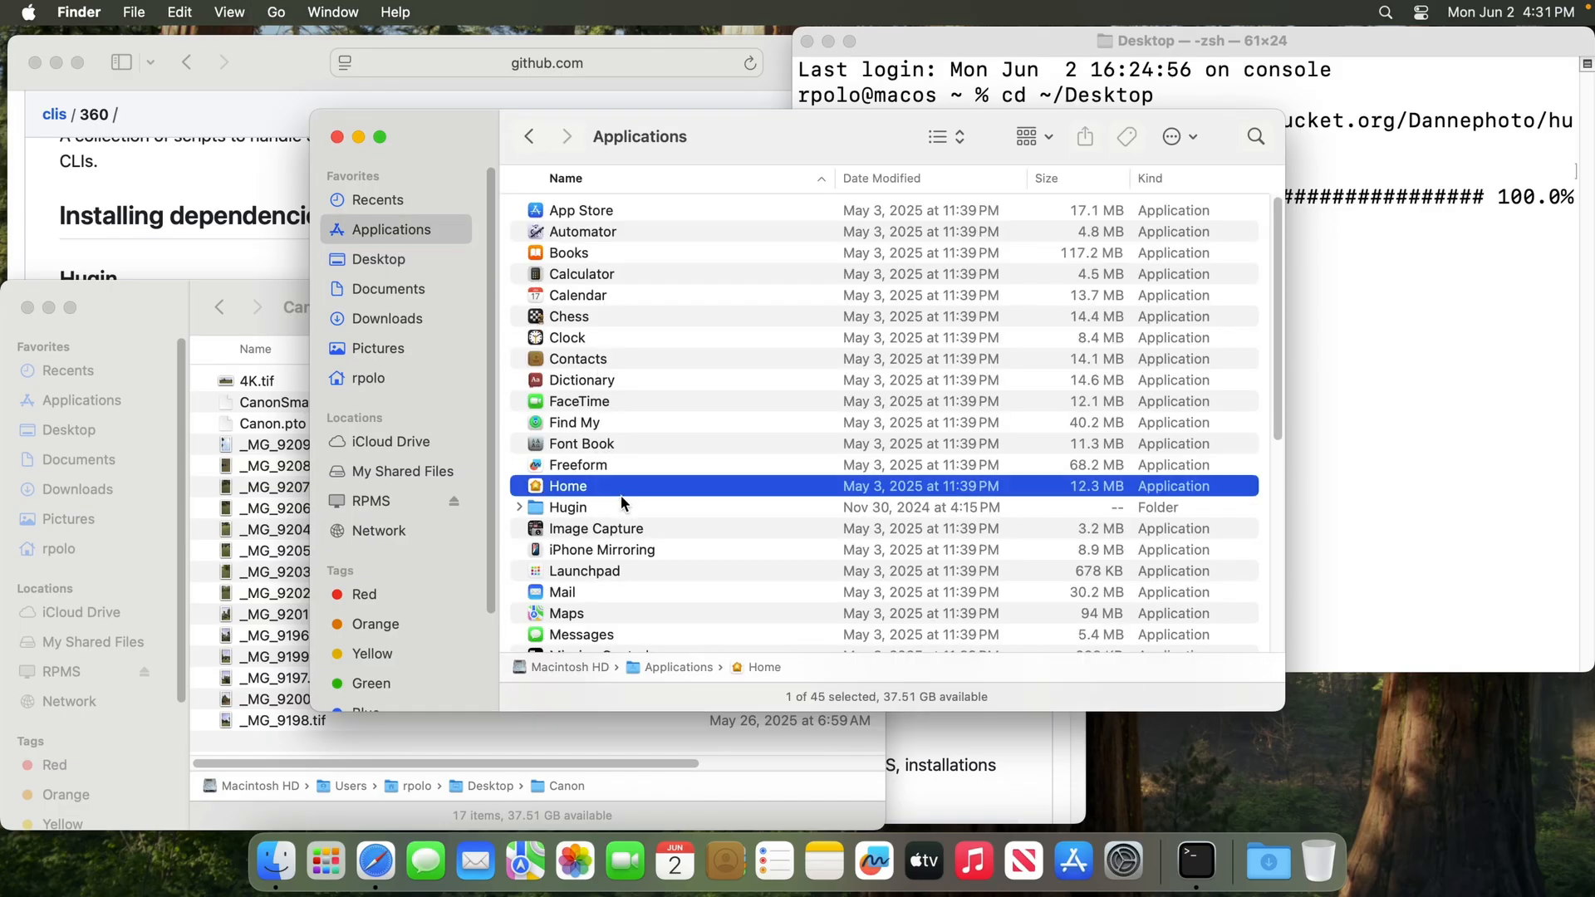
left_click(596, 506)
double_click(595, 507)
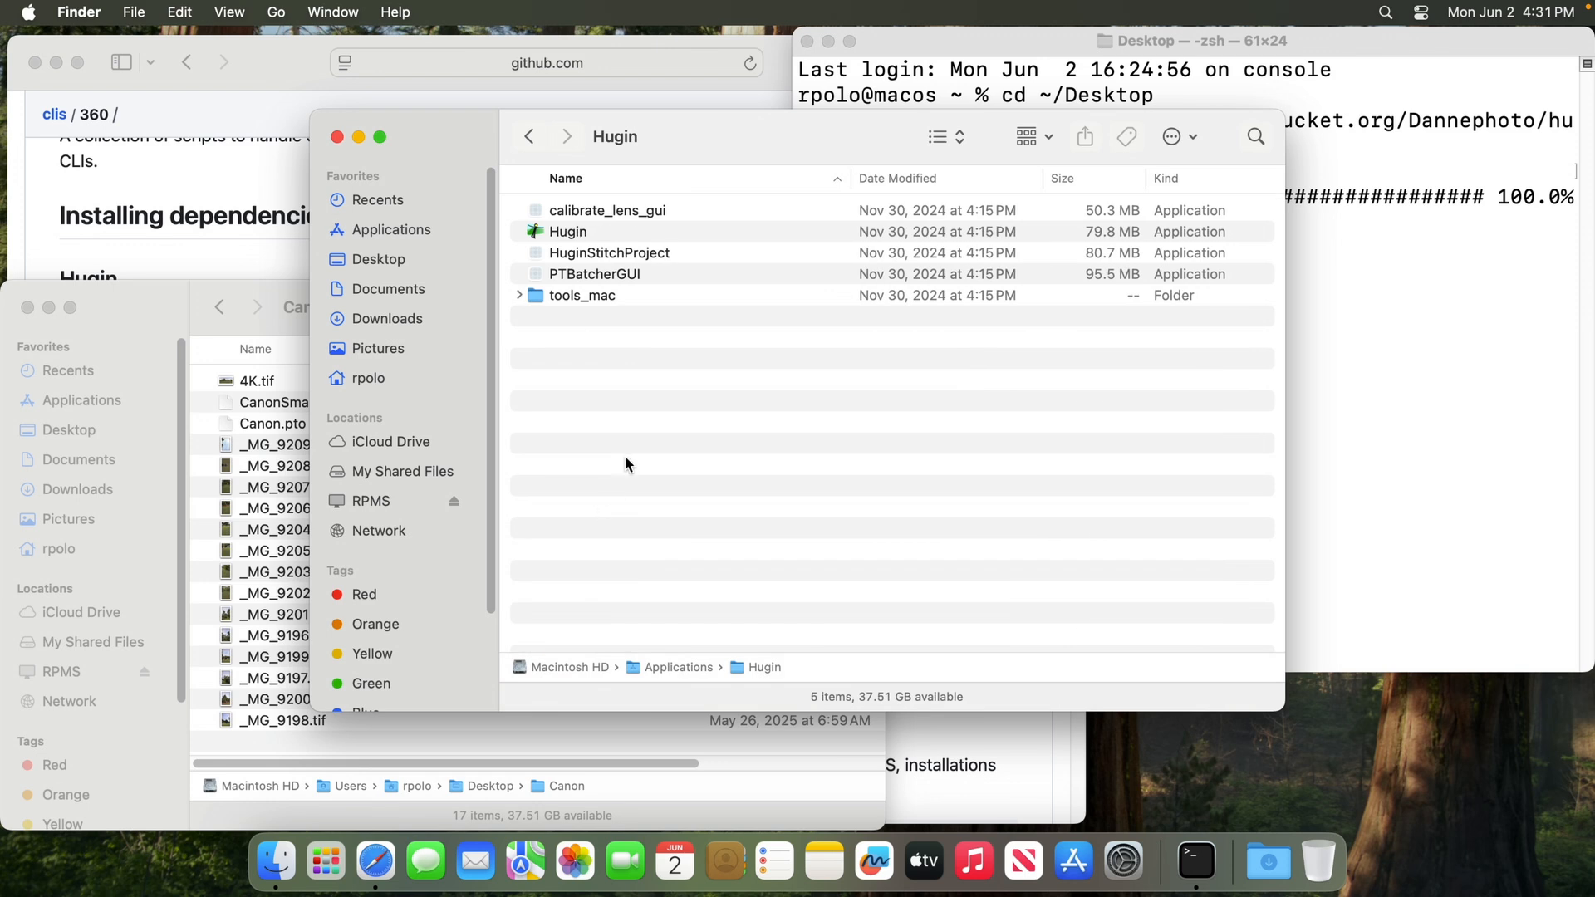
Launch Hugin to test it, dismiss the Tip of the Day, quit Hugin and close the Finder window
double_click(585, 229)
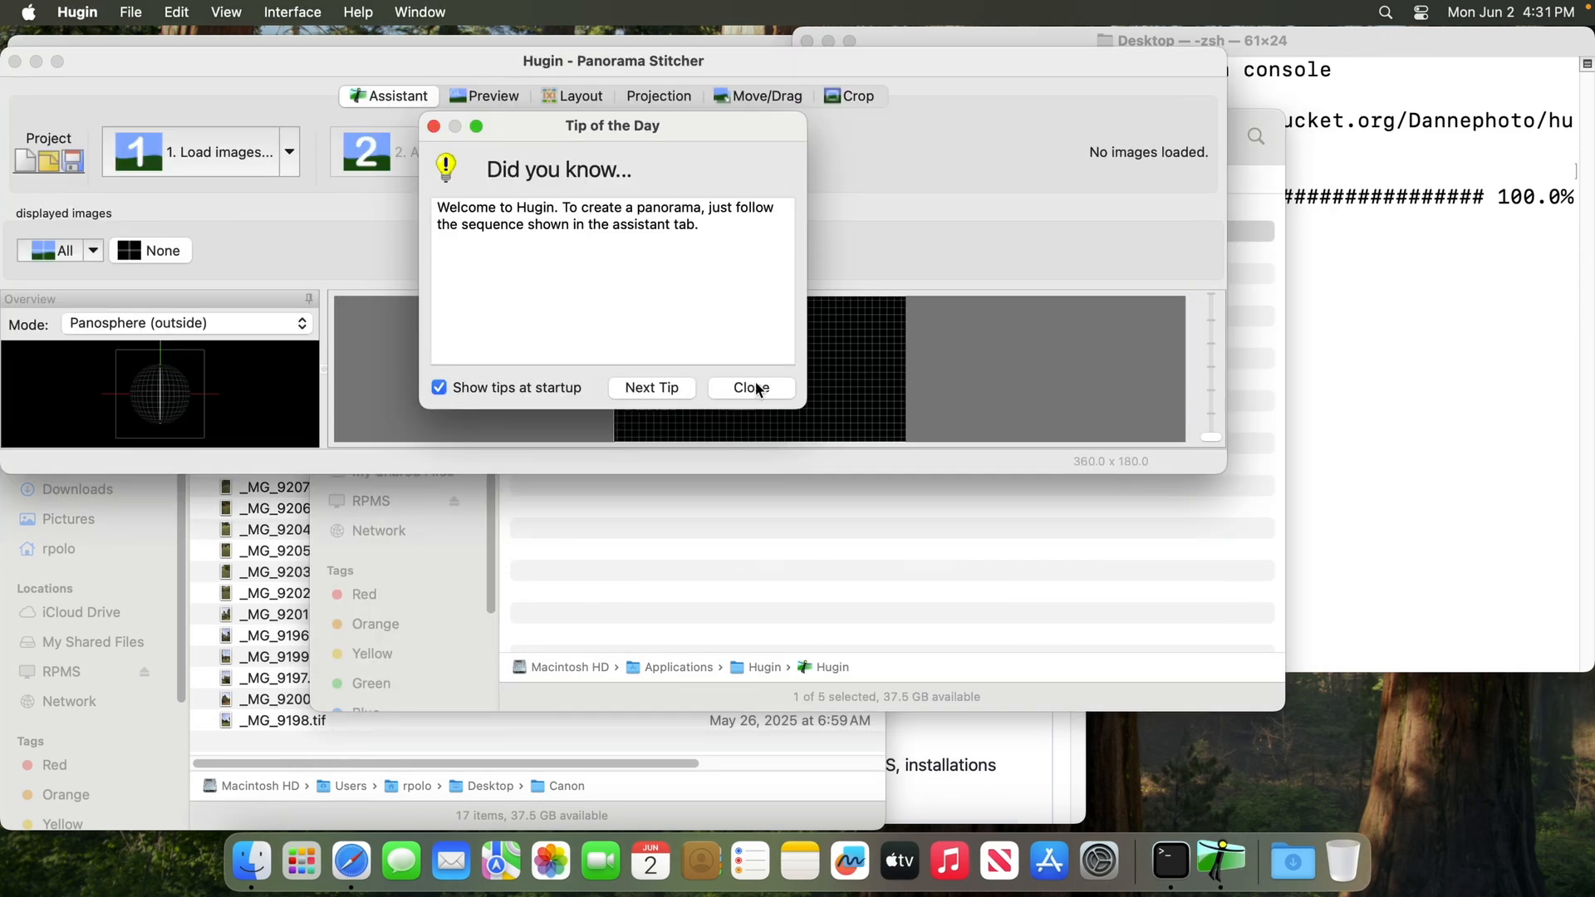
left_click(751, 387)
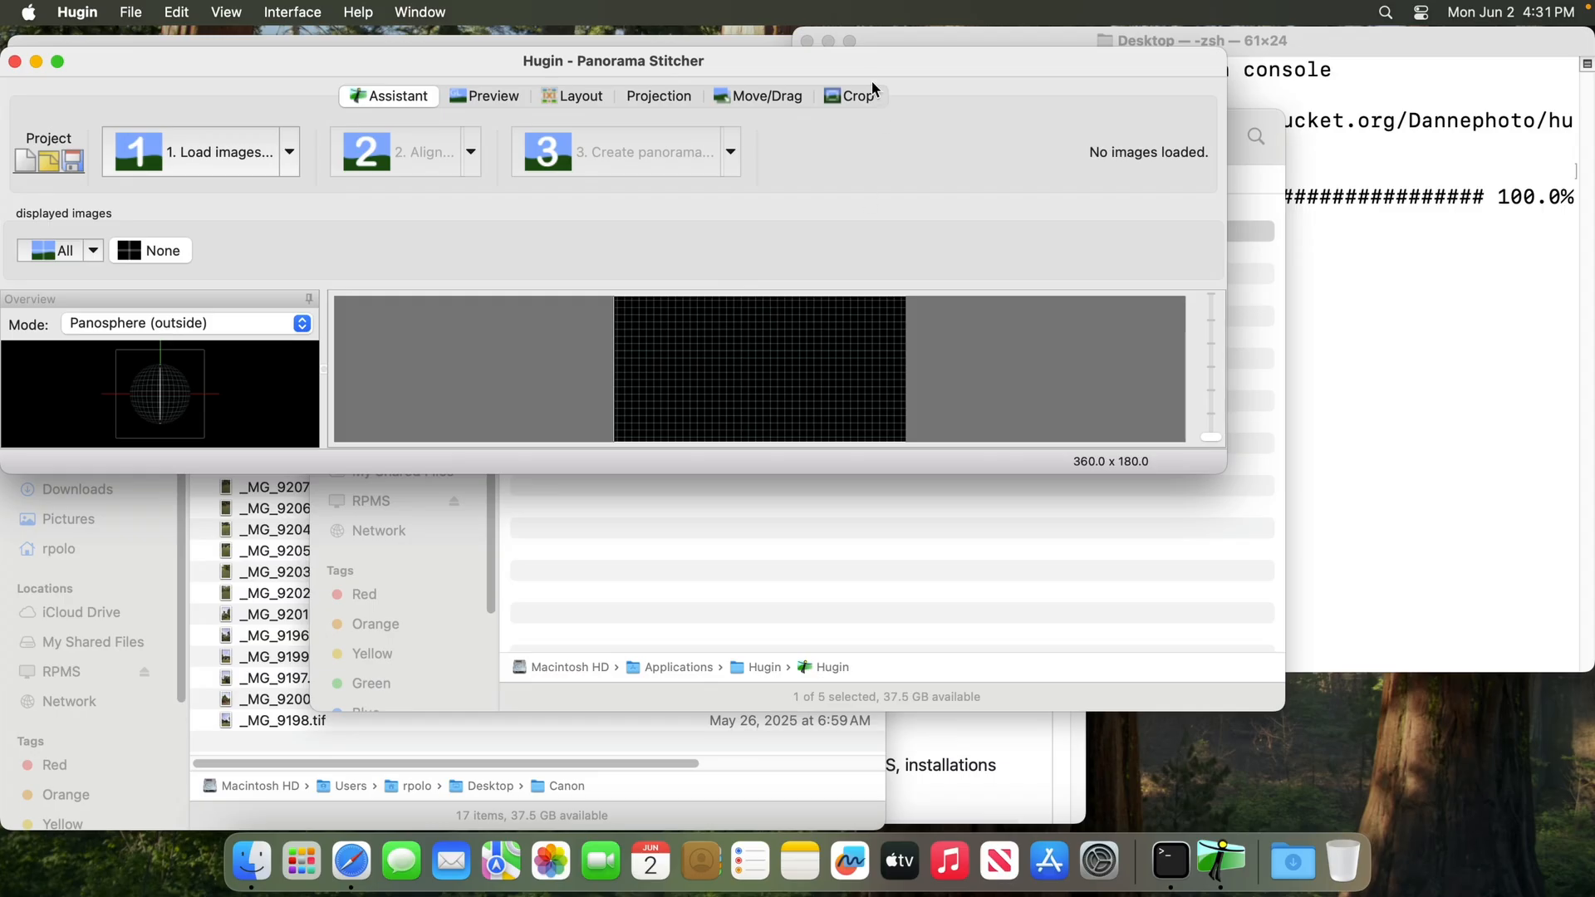
left_click_drag(877, 69, 959, 162)
key("super+q")
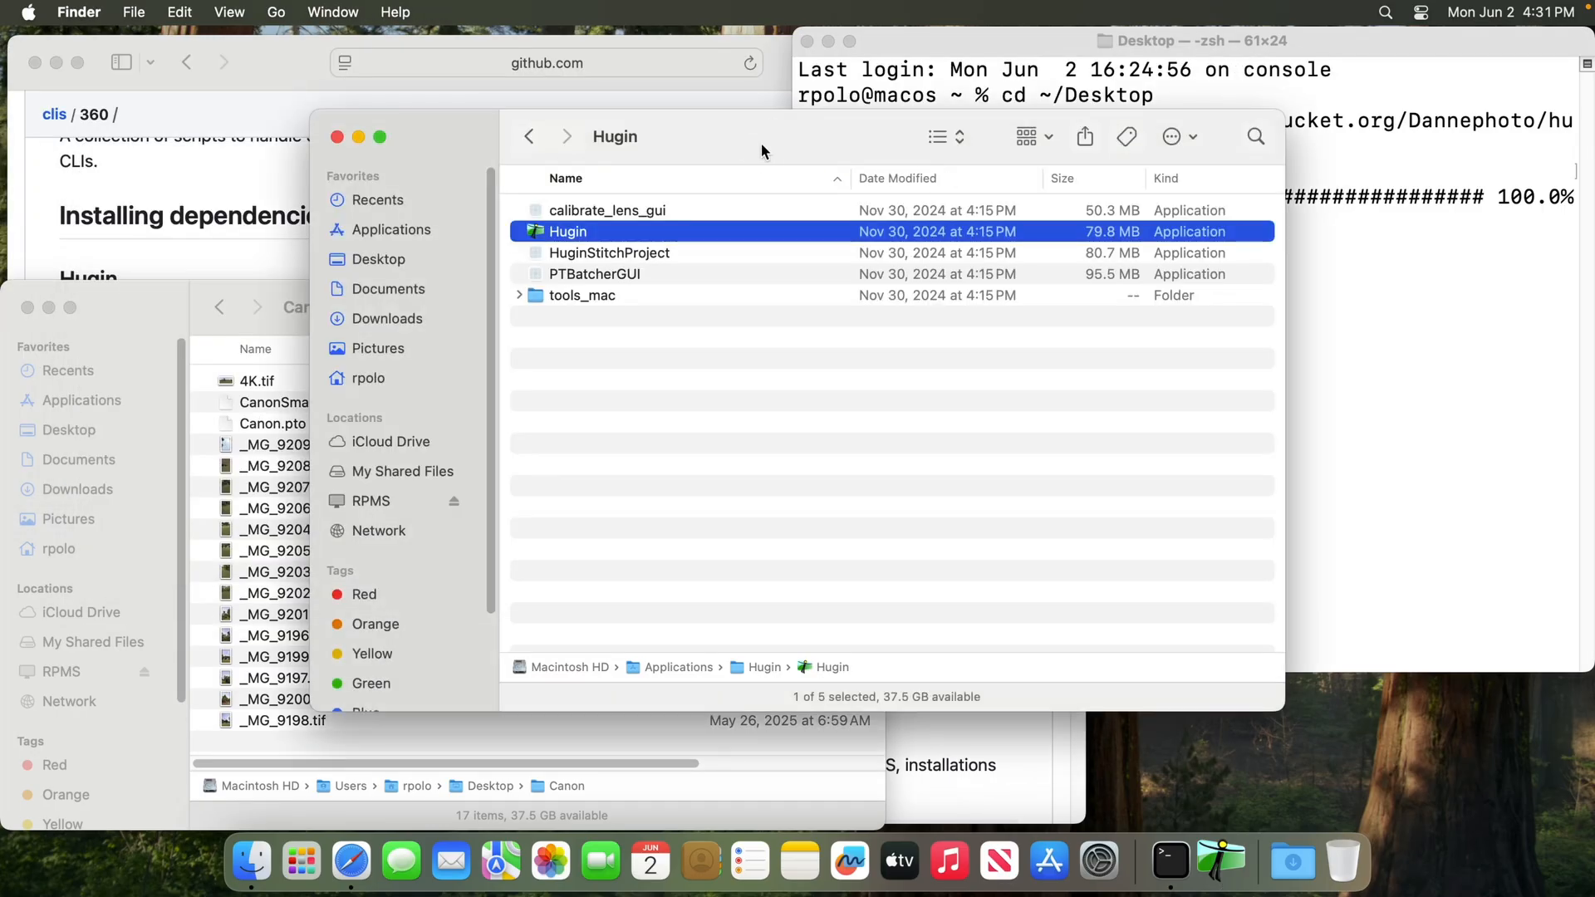
key("super+w")
Go to the README's Homebrew section, open the linked brew.sh site for a look and close it again
left_click(648, 199)
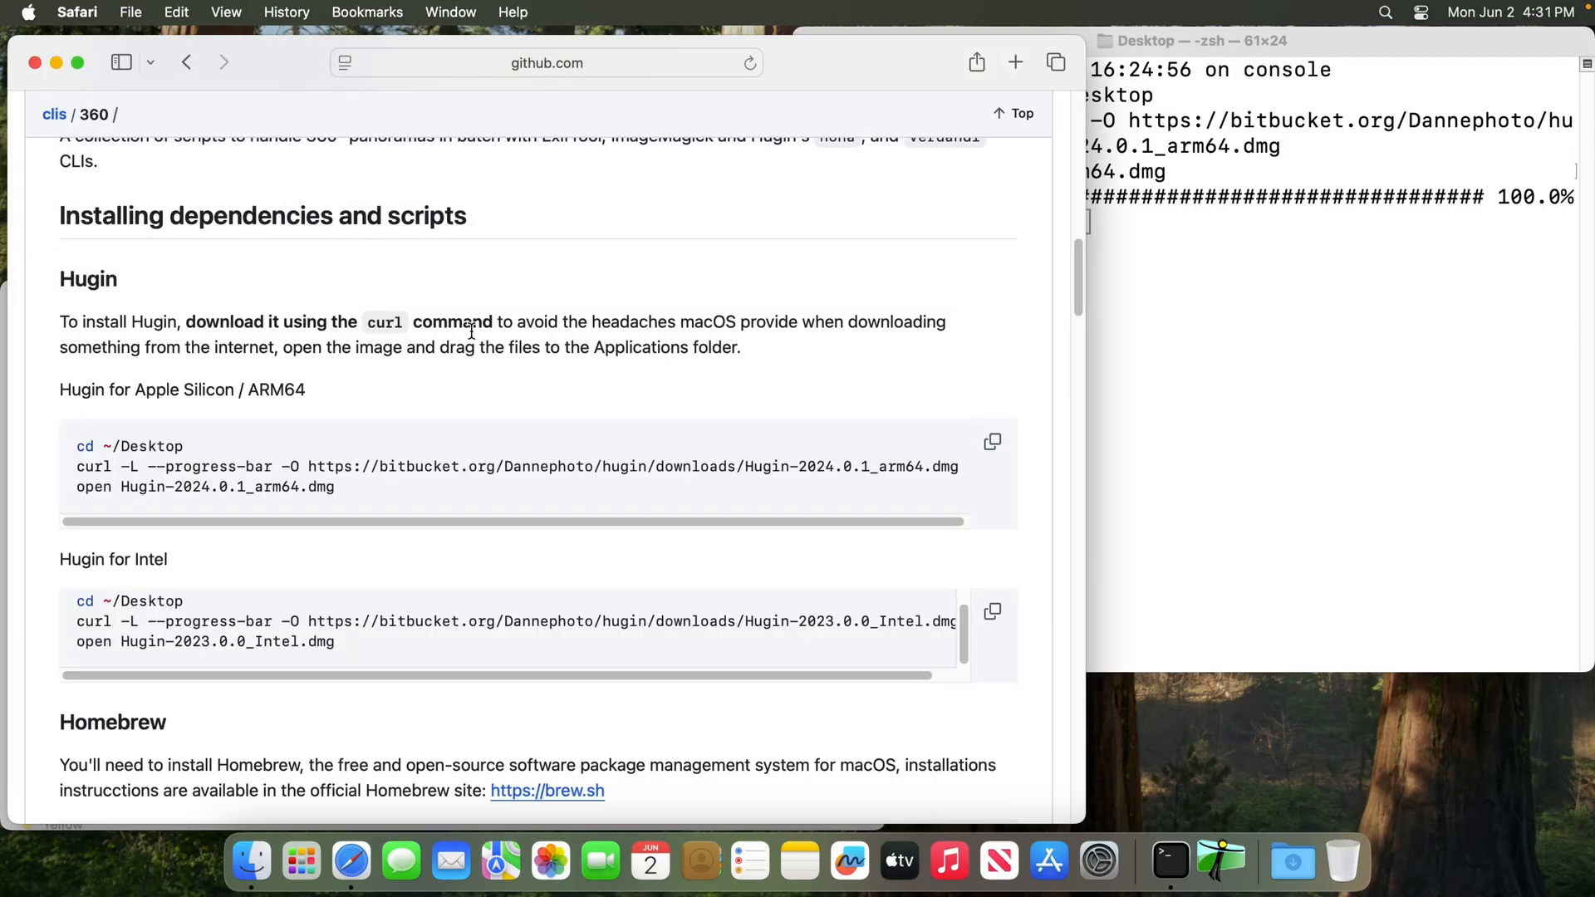
scroll(669, 696, "down", 8)
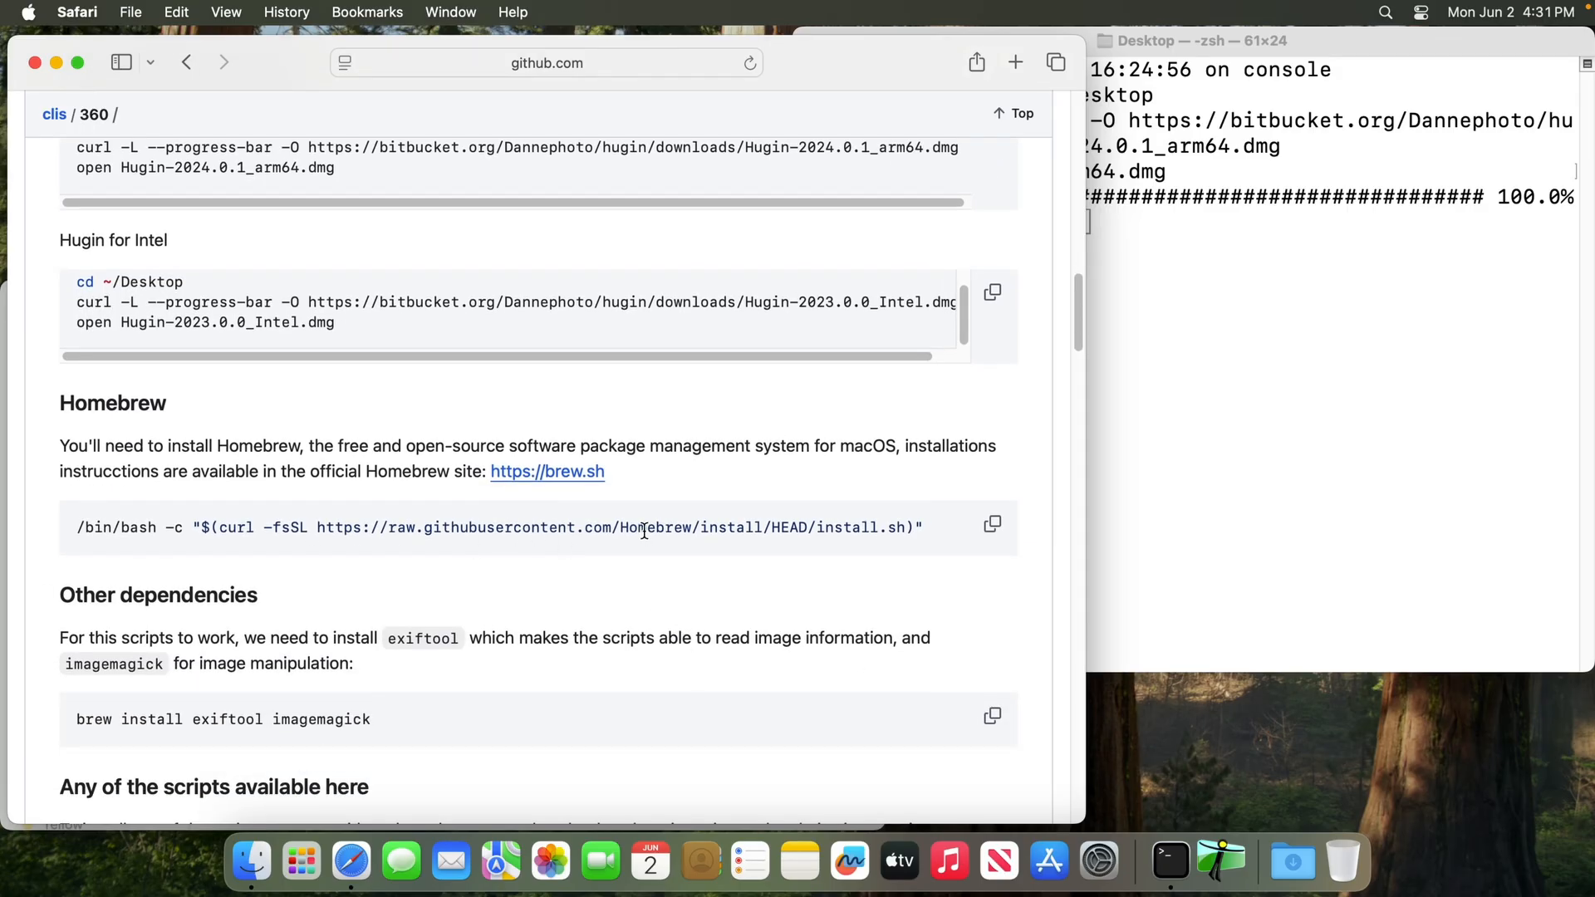
left_click(571, 485, "super")
left_click(739, 110)
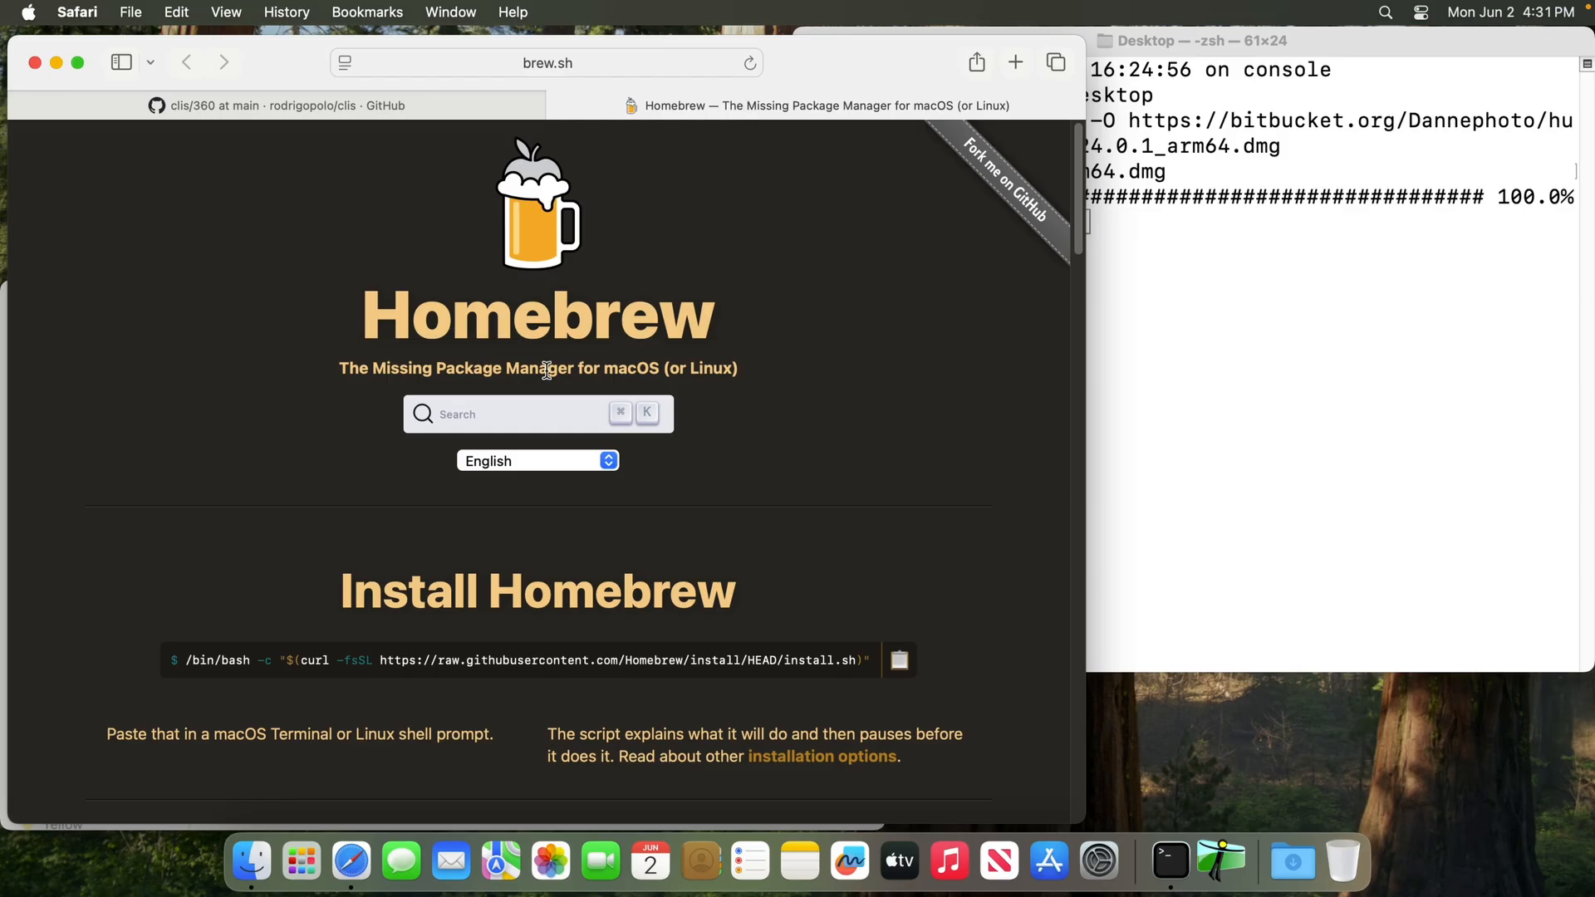
key("super+w")
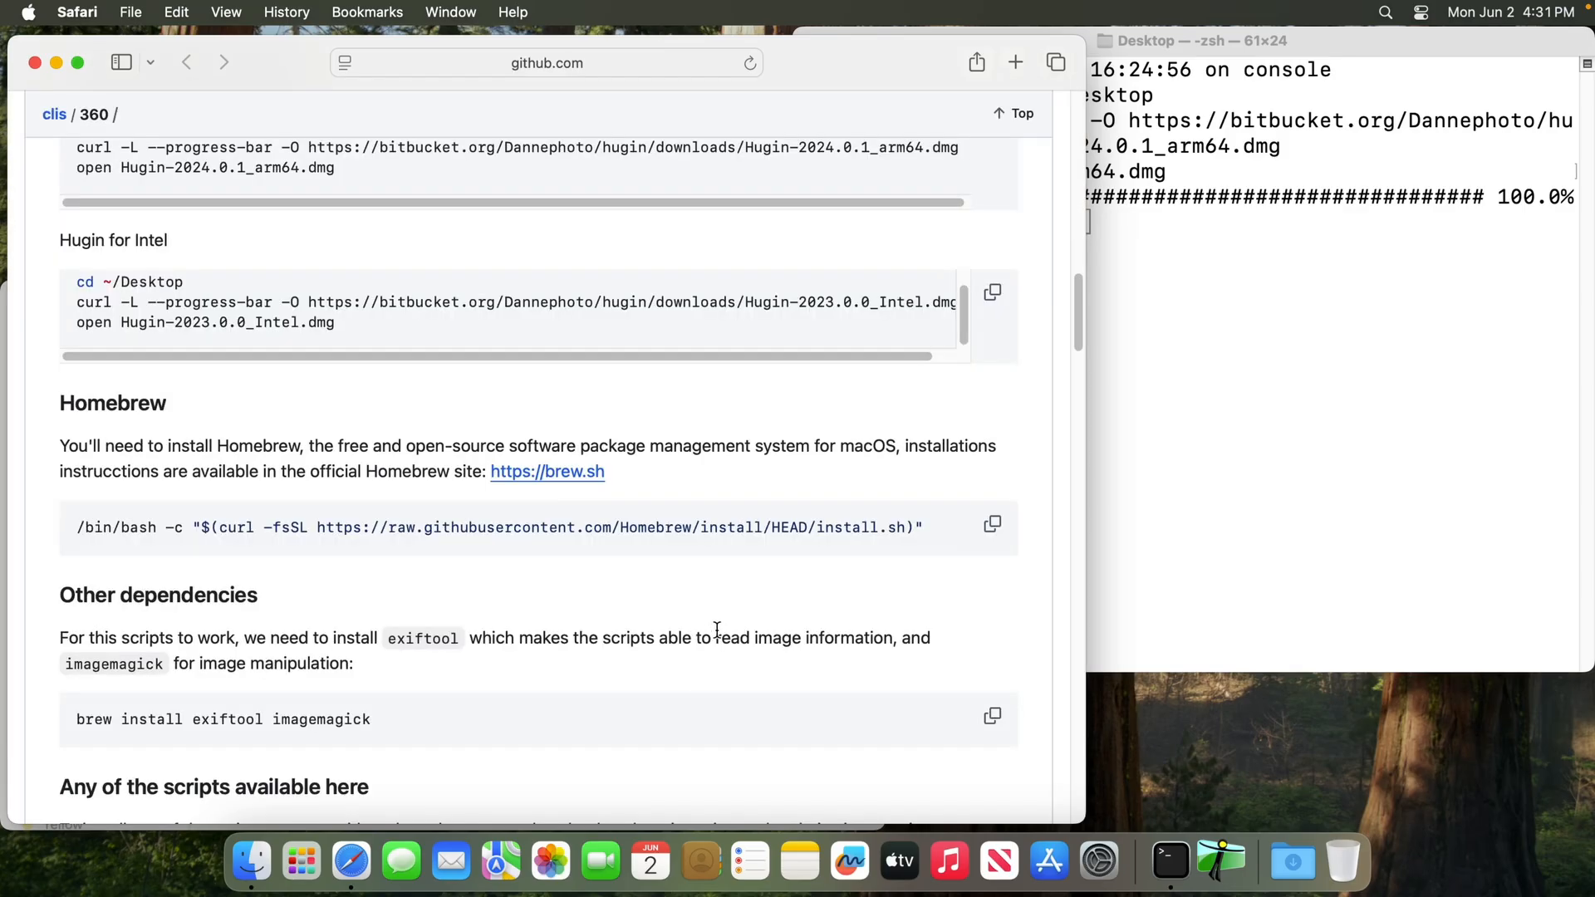
Copy the README's Homebrew install command, run it in a cleared Terminal, enter the account password and confirm the installation
left_click(991, 528)
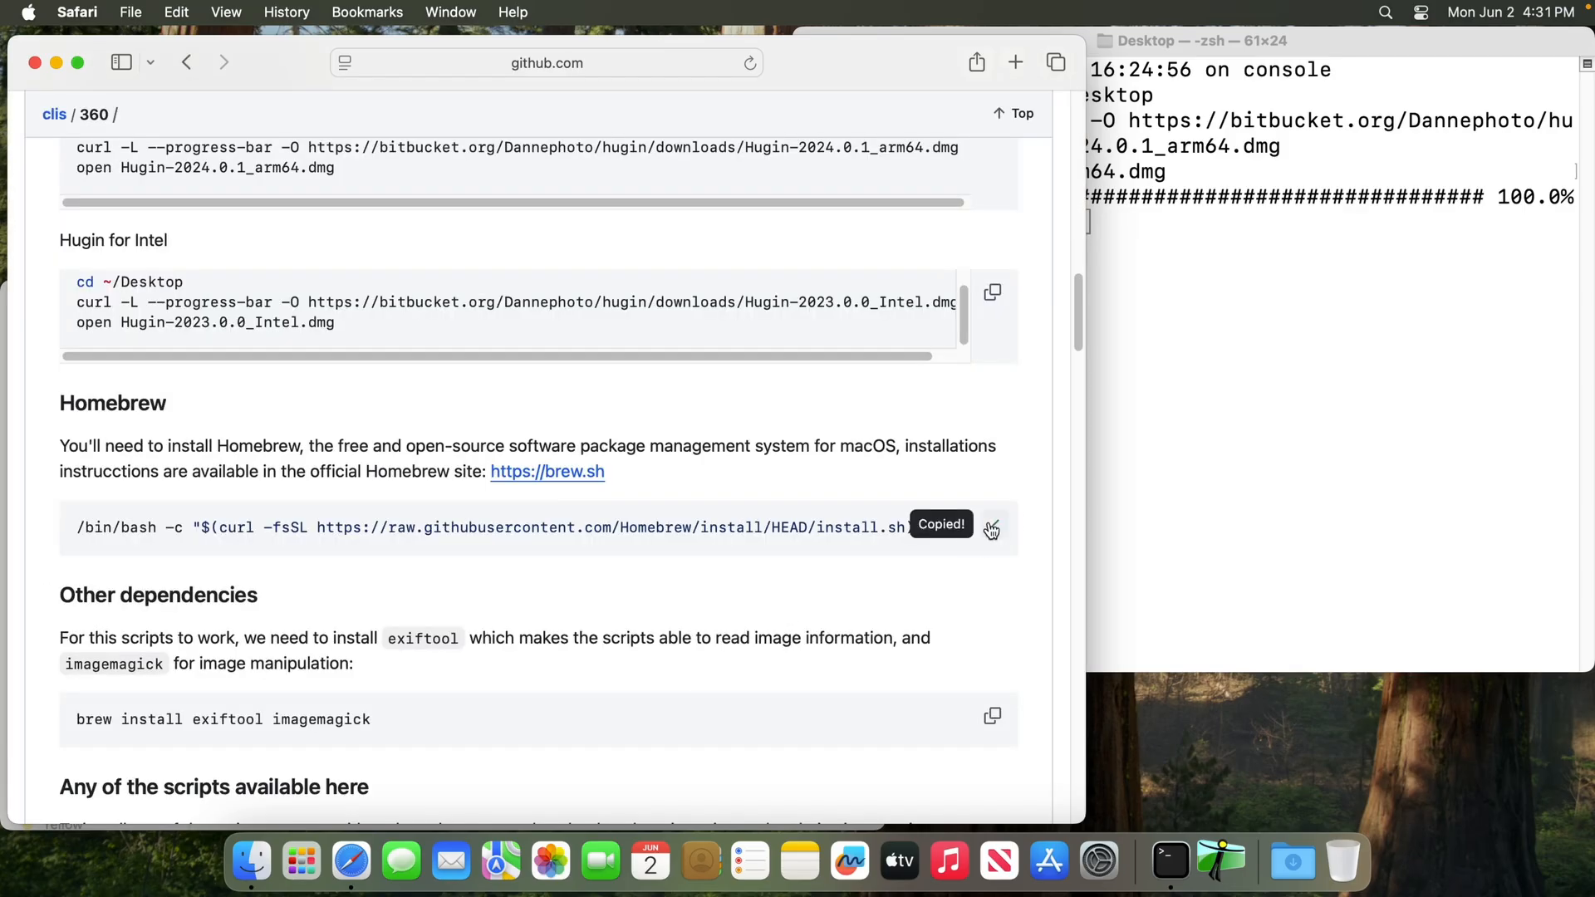
left_click(1236, 424)
key("ctrl+l")
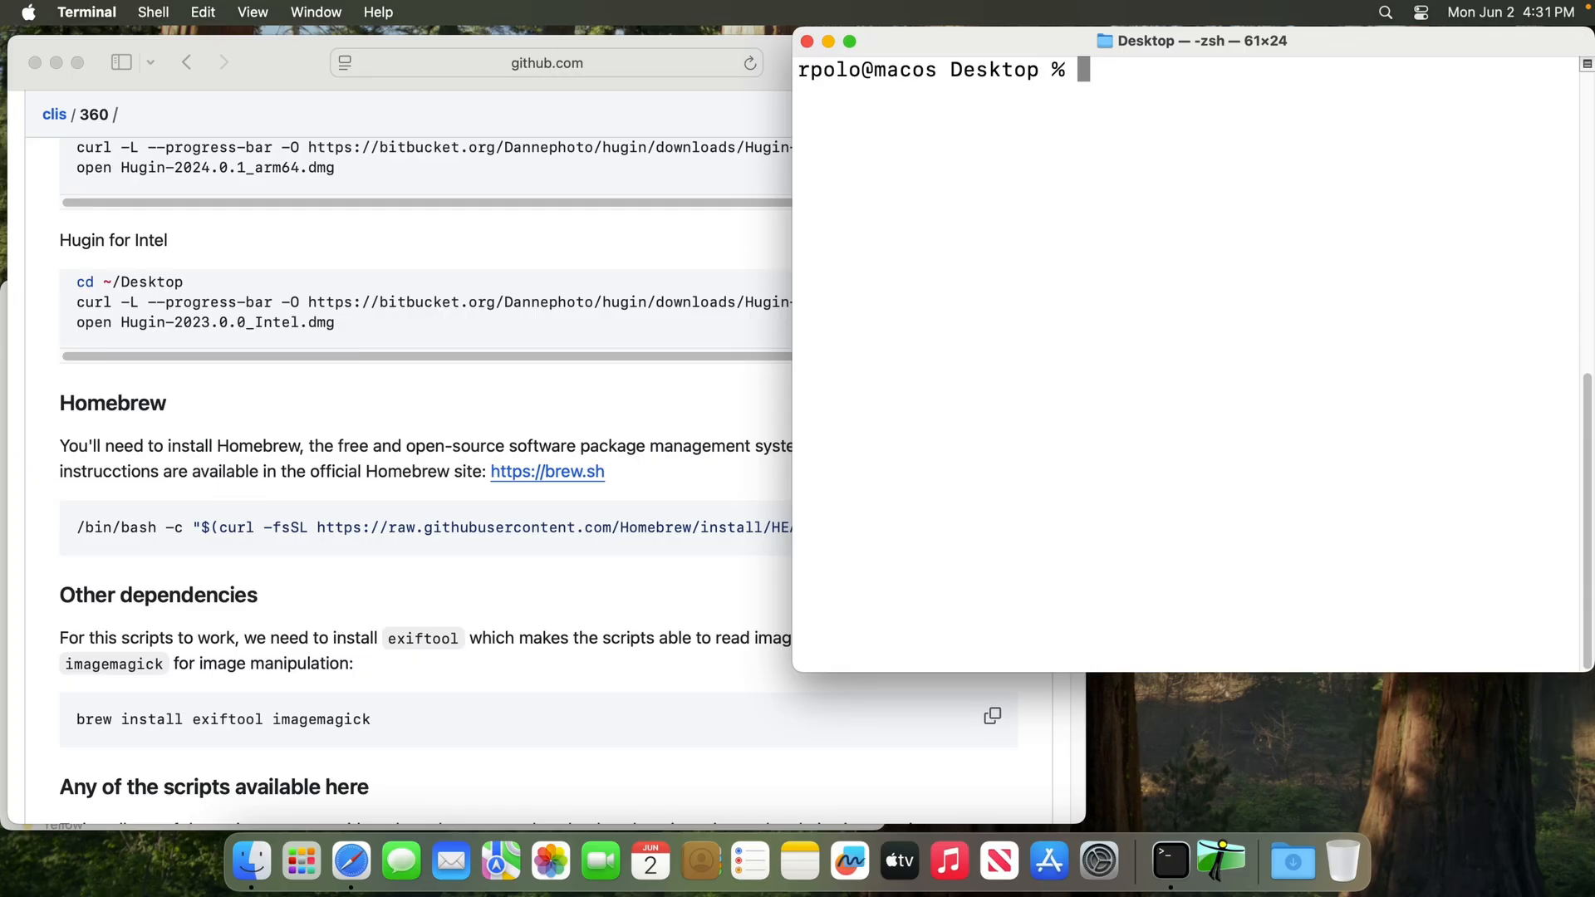
key("super+v")
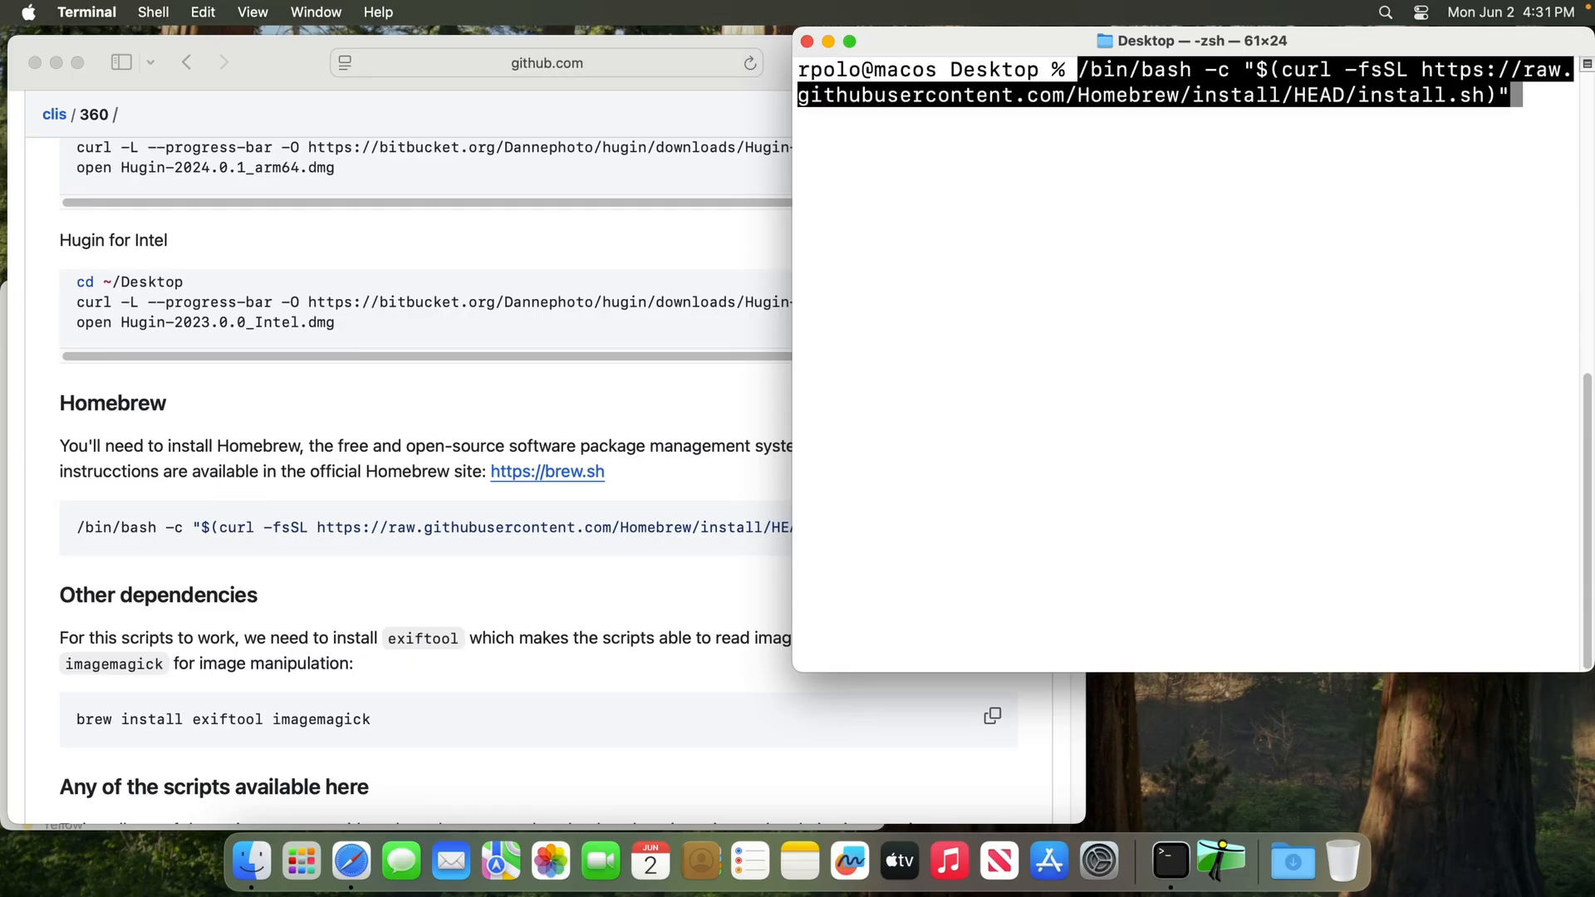
key("Return")
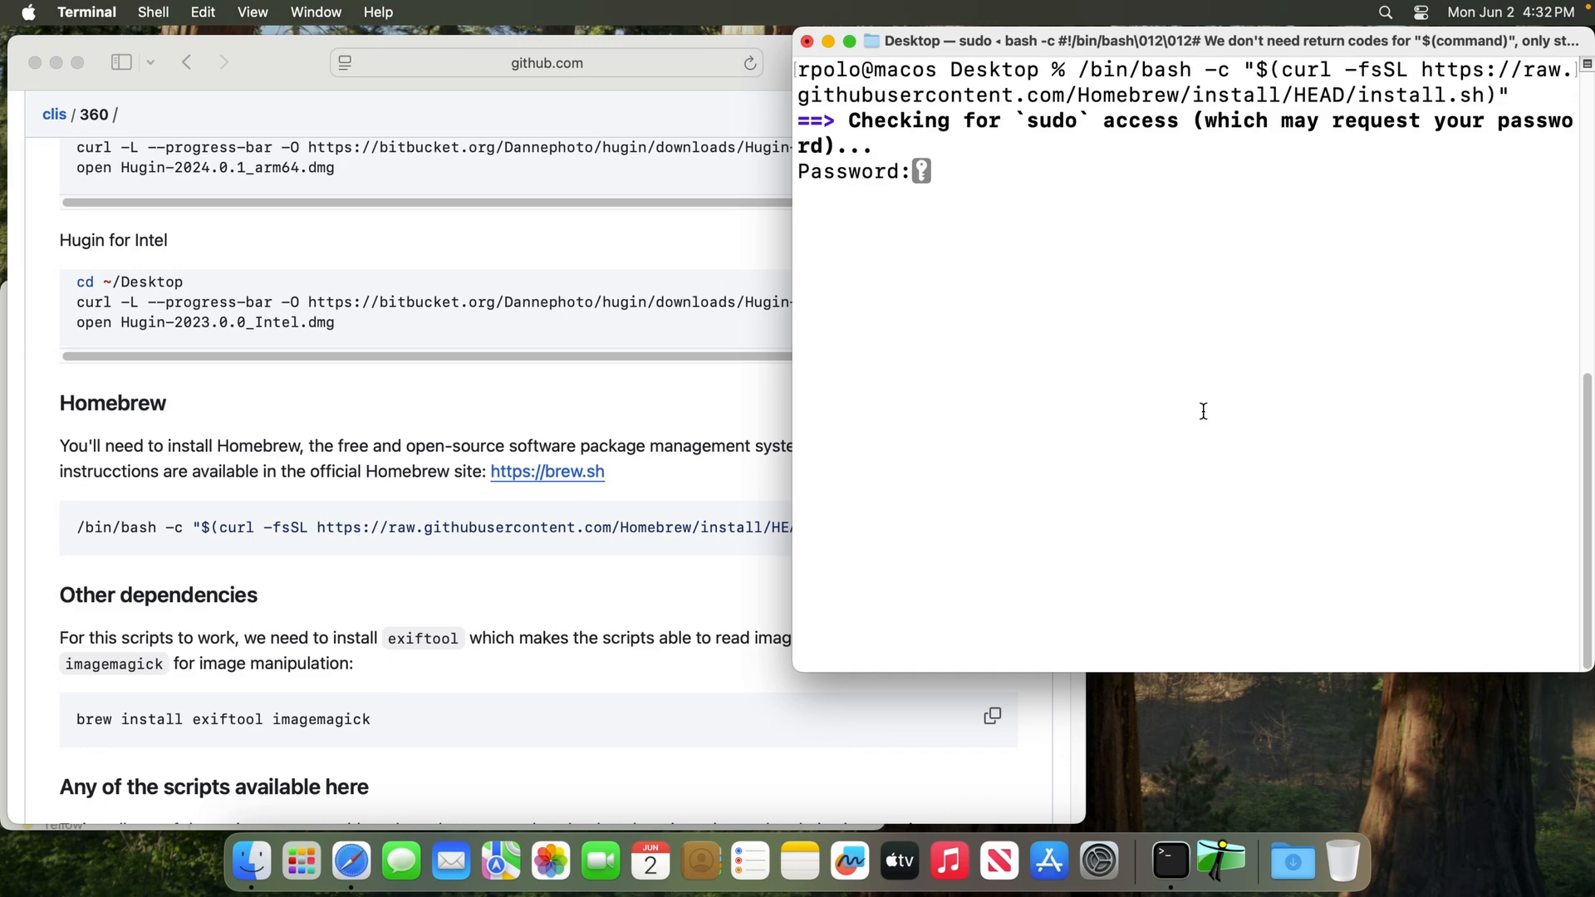
key("Return")
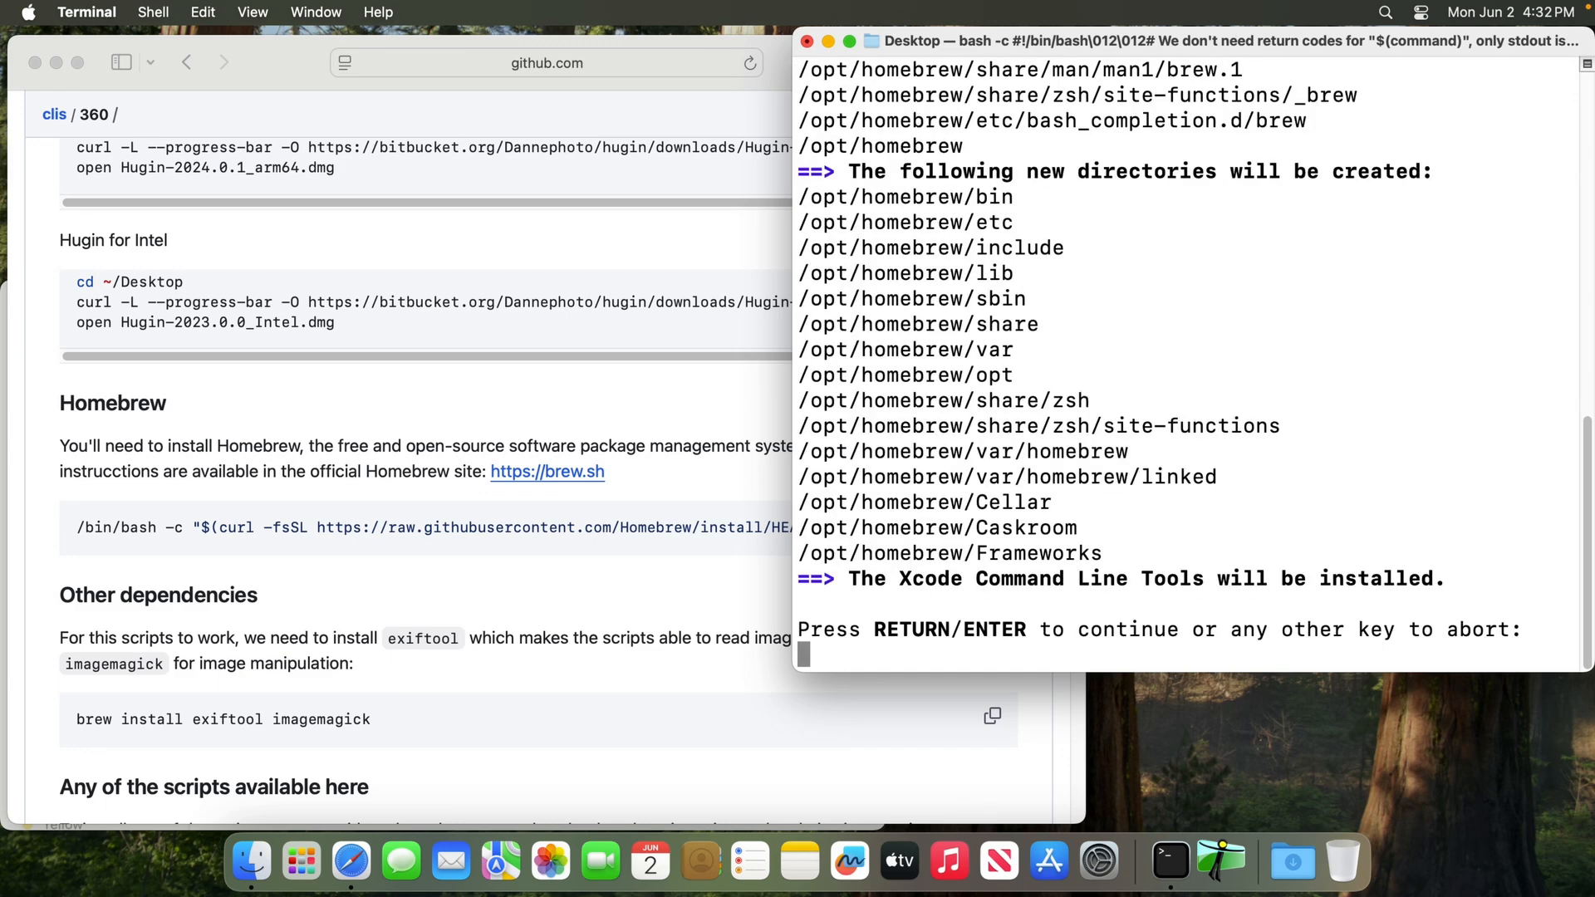
key("Return")
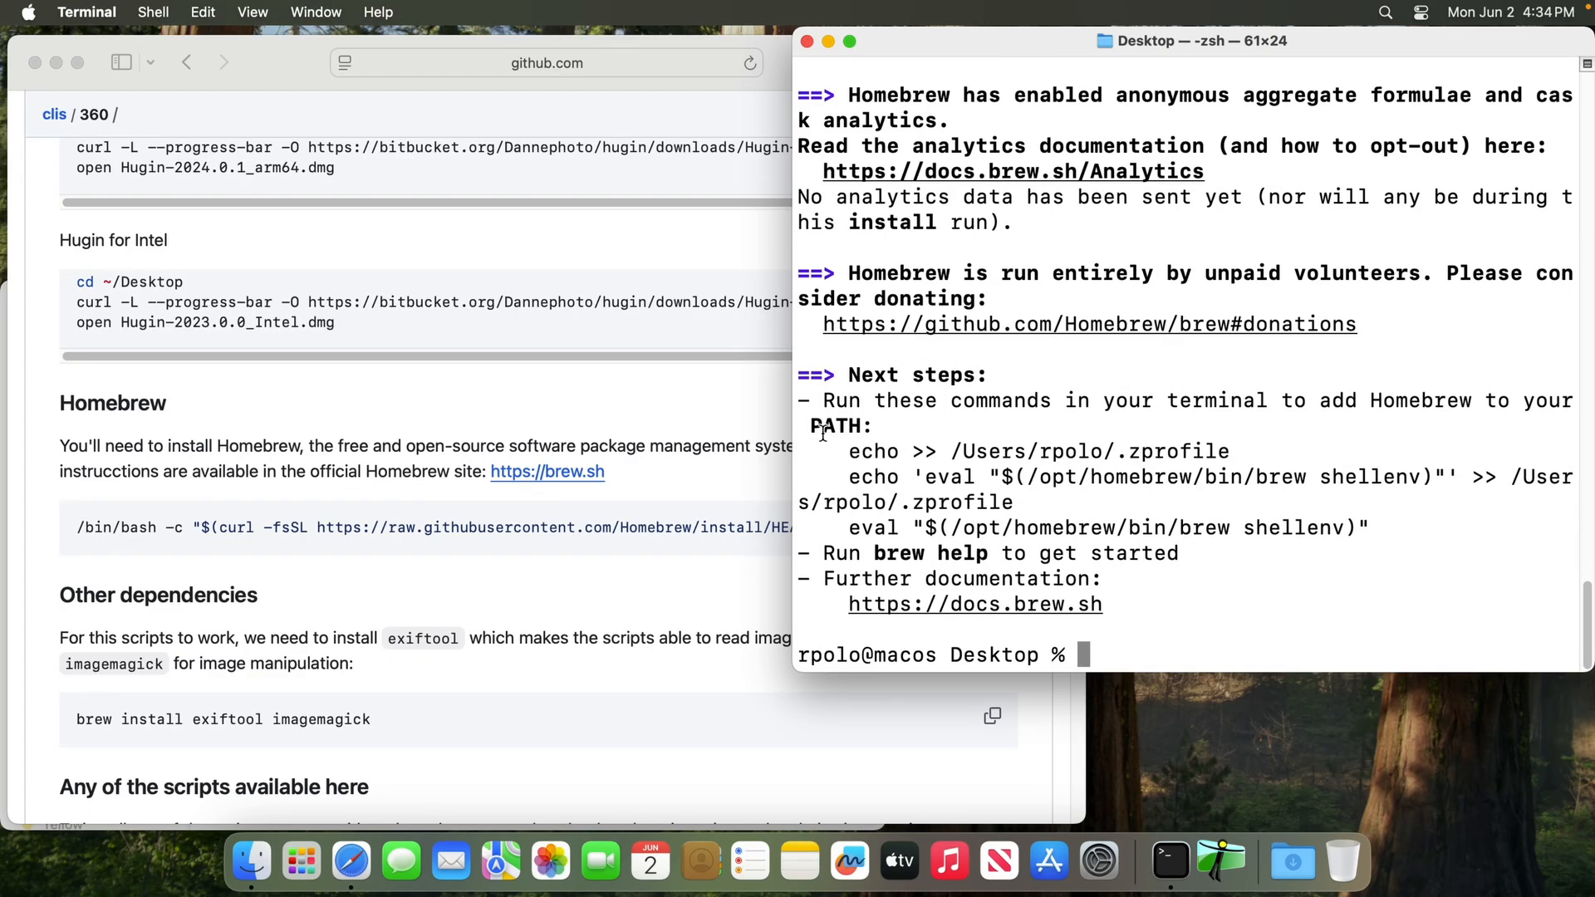
In Terminal widened to 86 columns, run the three PATH commands from Homebrew's "Next steps" output and test the setup with "brew"
left_click_drag(795, 447, 475, 447)
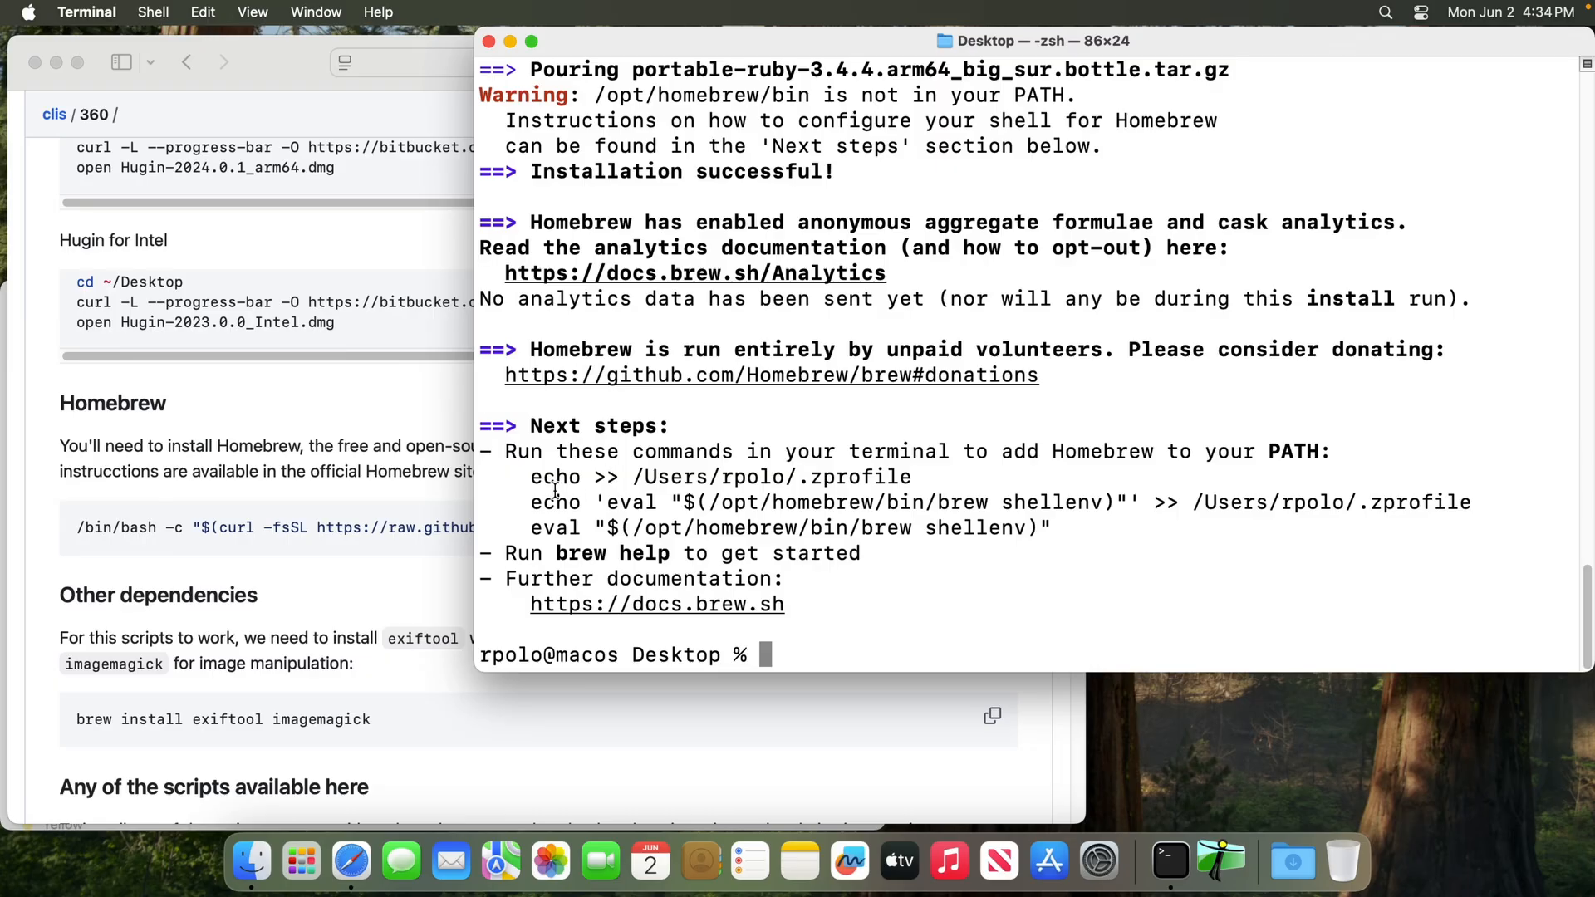
left_click_drag(530, 480, 1052, 517)
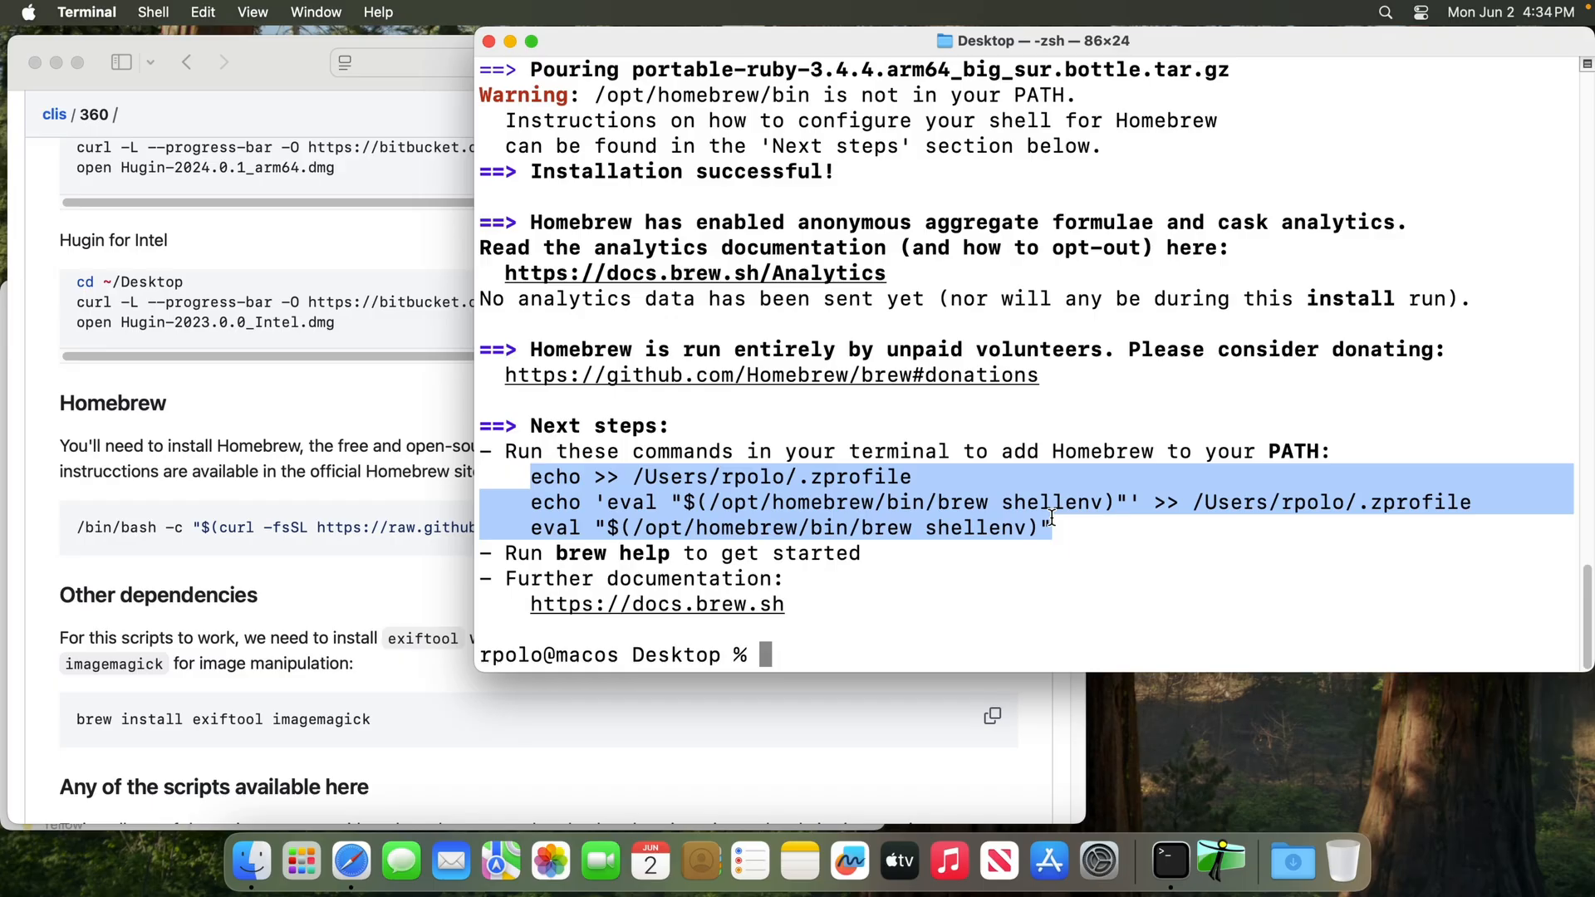
left_click(203, 11)
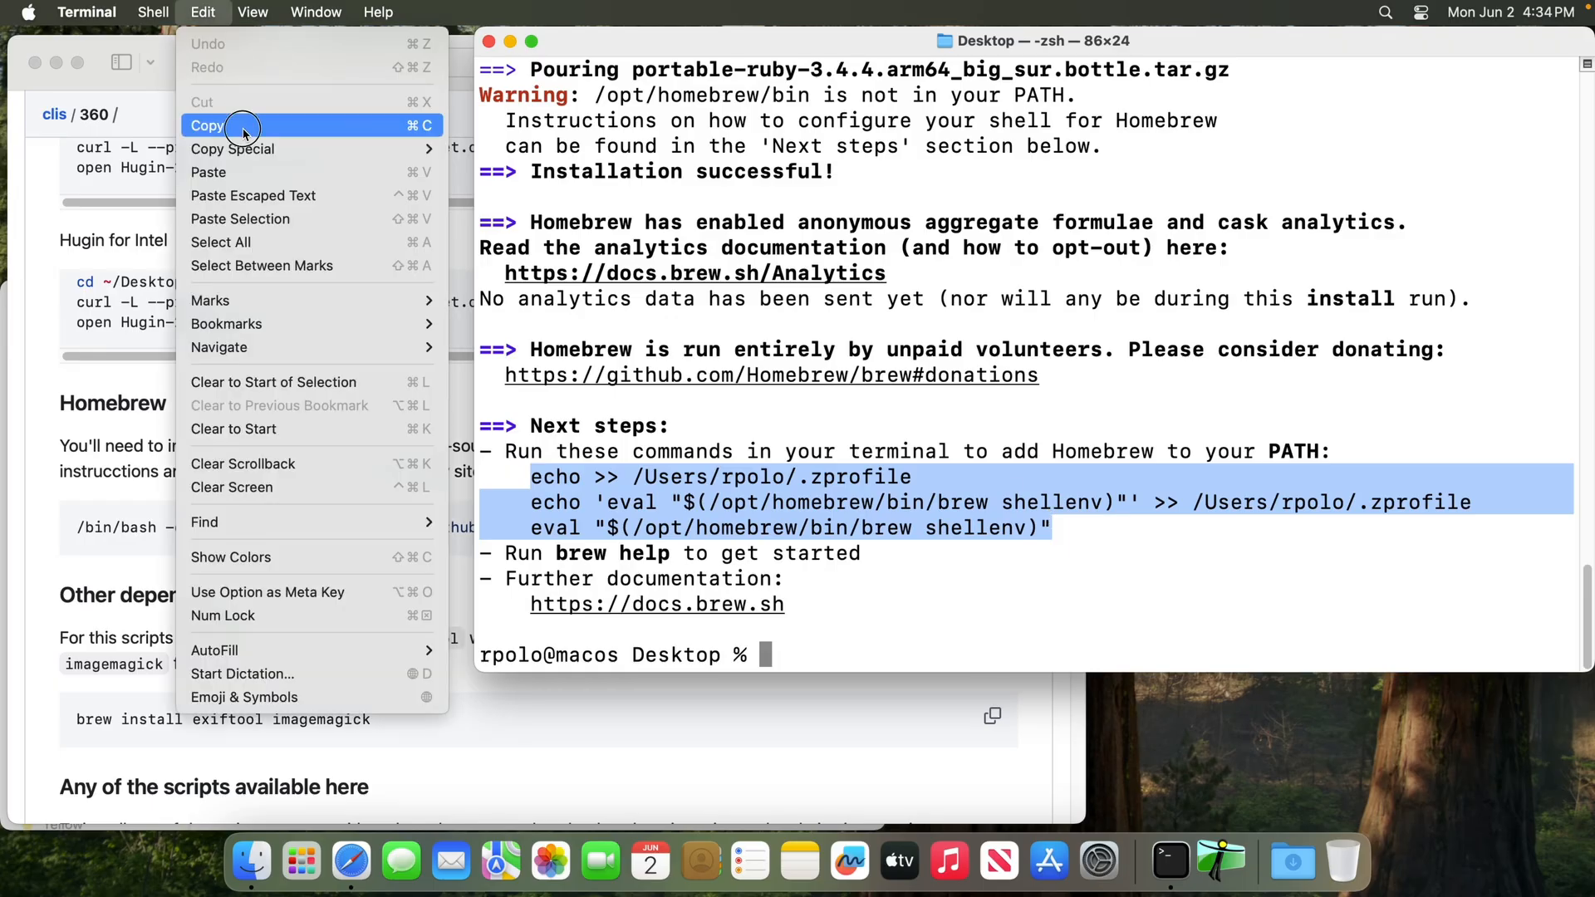
left_click(243, 131)
left_click(880, 351)
key("super+v")
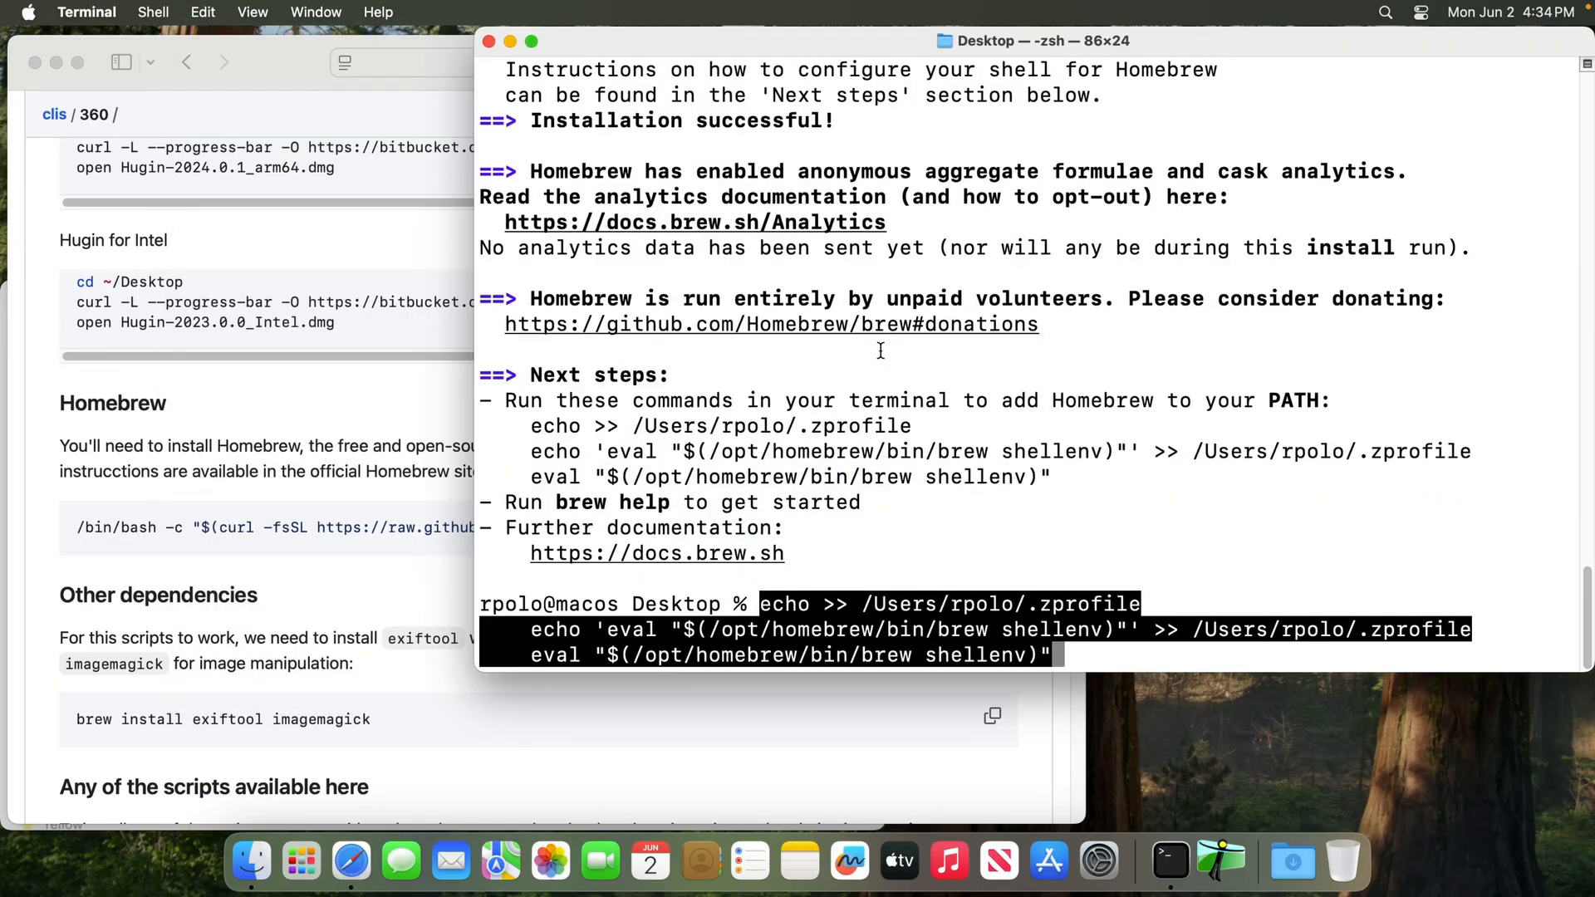
key("Return")
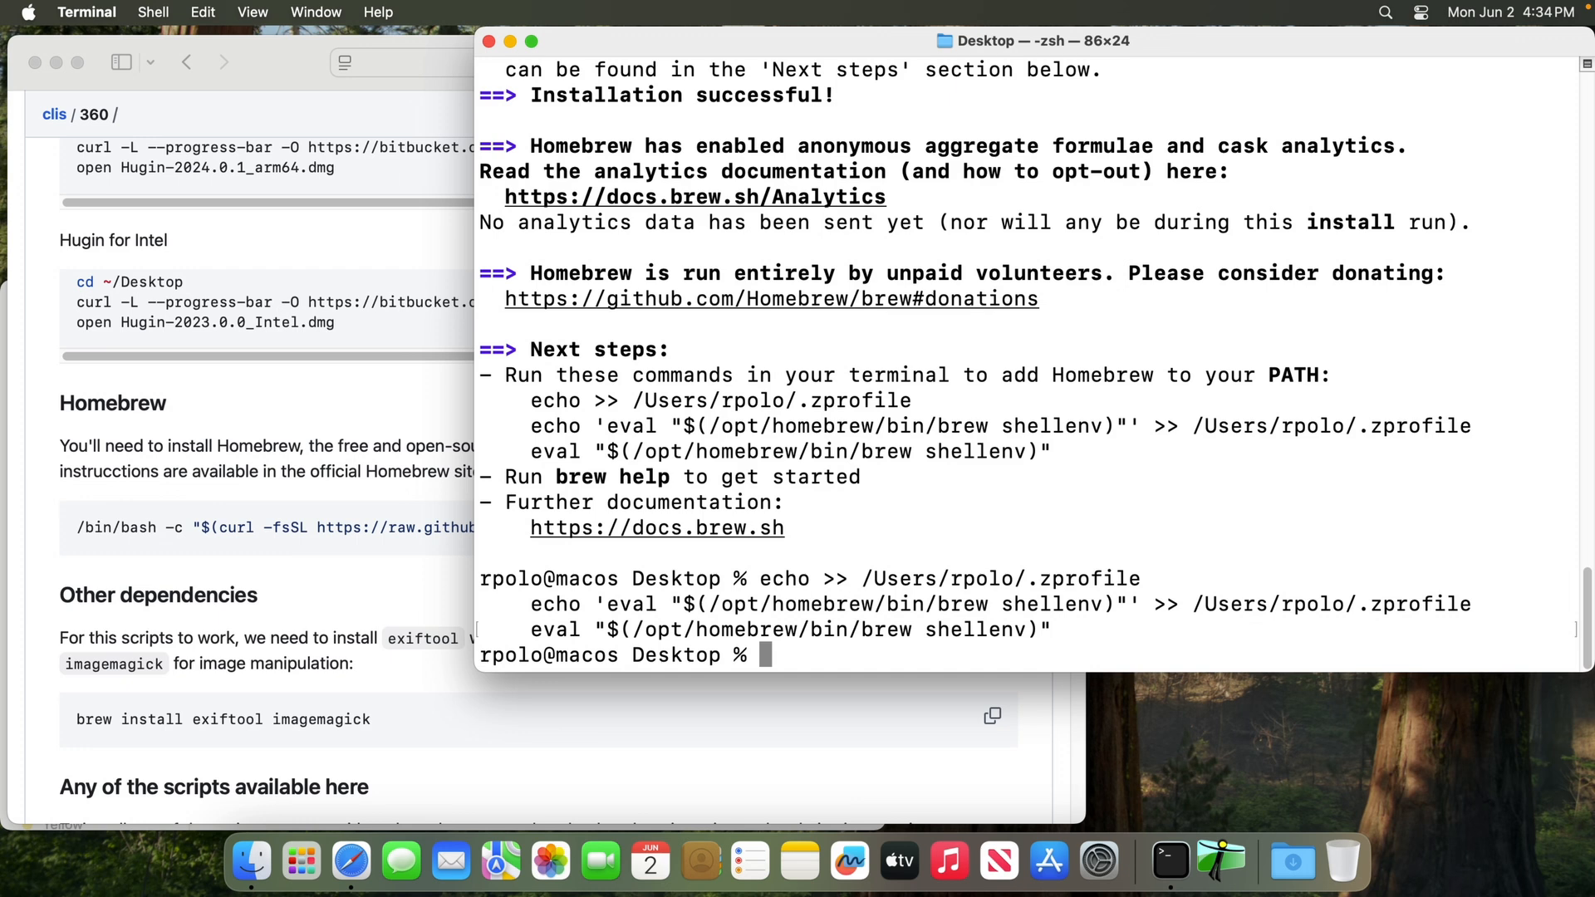
type("brew")
key("Return")
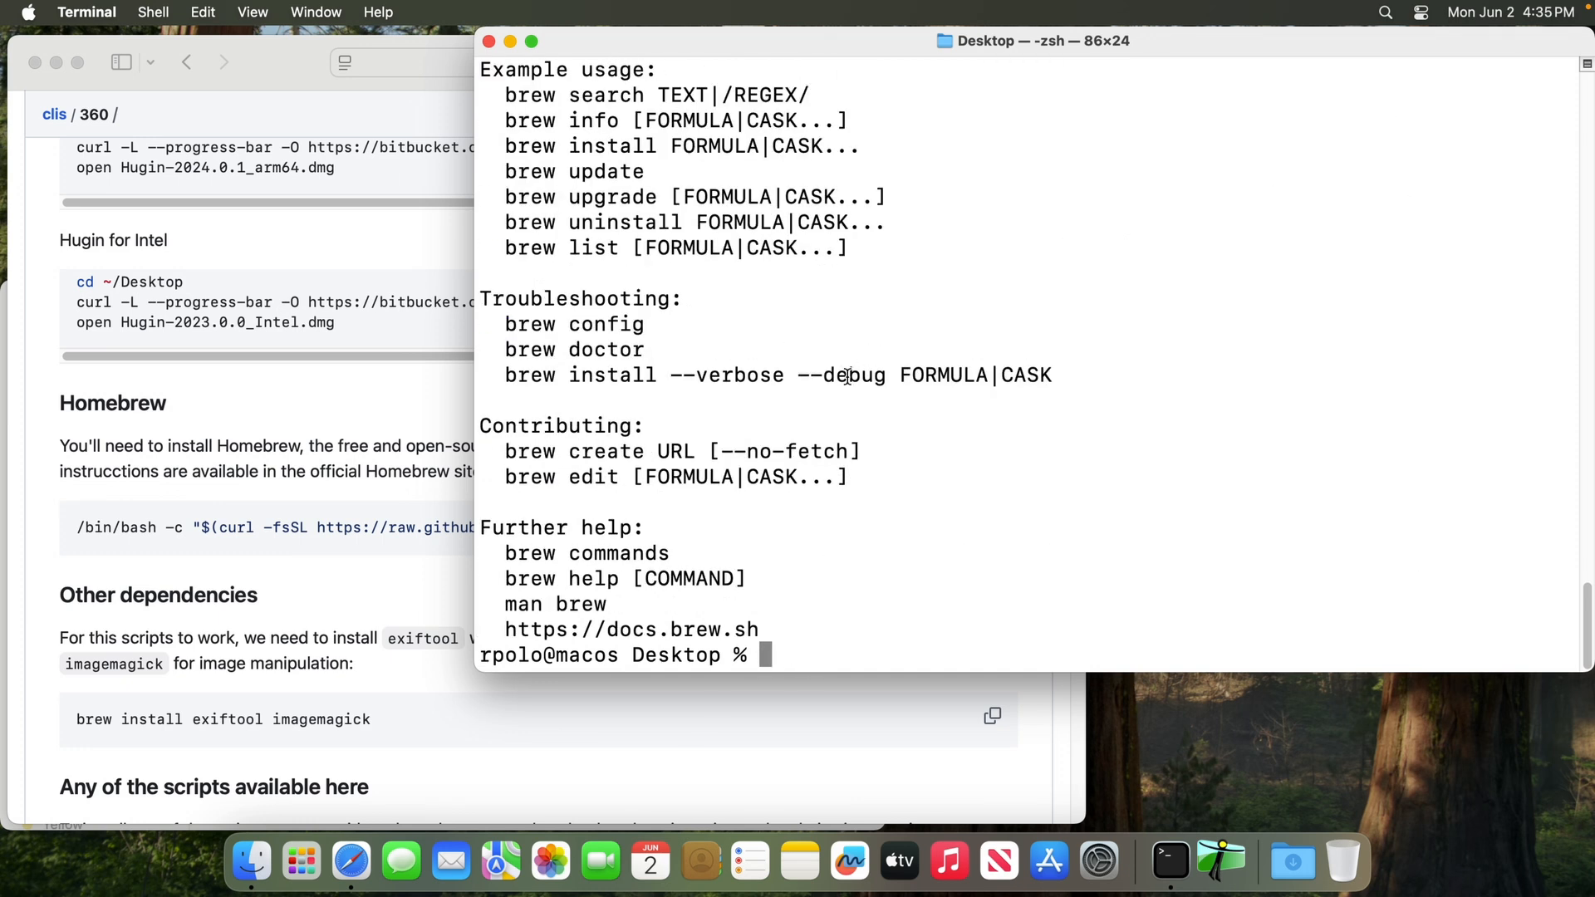
Go to the README's "Other dependencies" section and highlight exiftool and imagemagick in turn in the brew install command
left_click(404, 471)
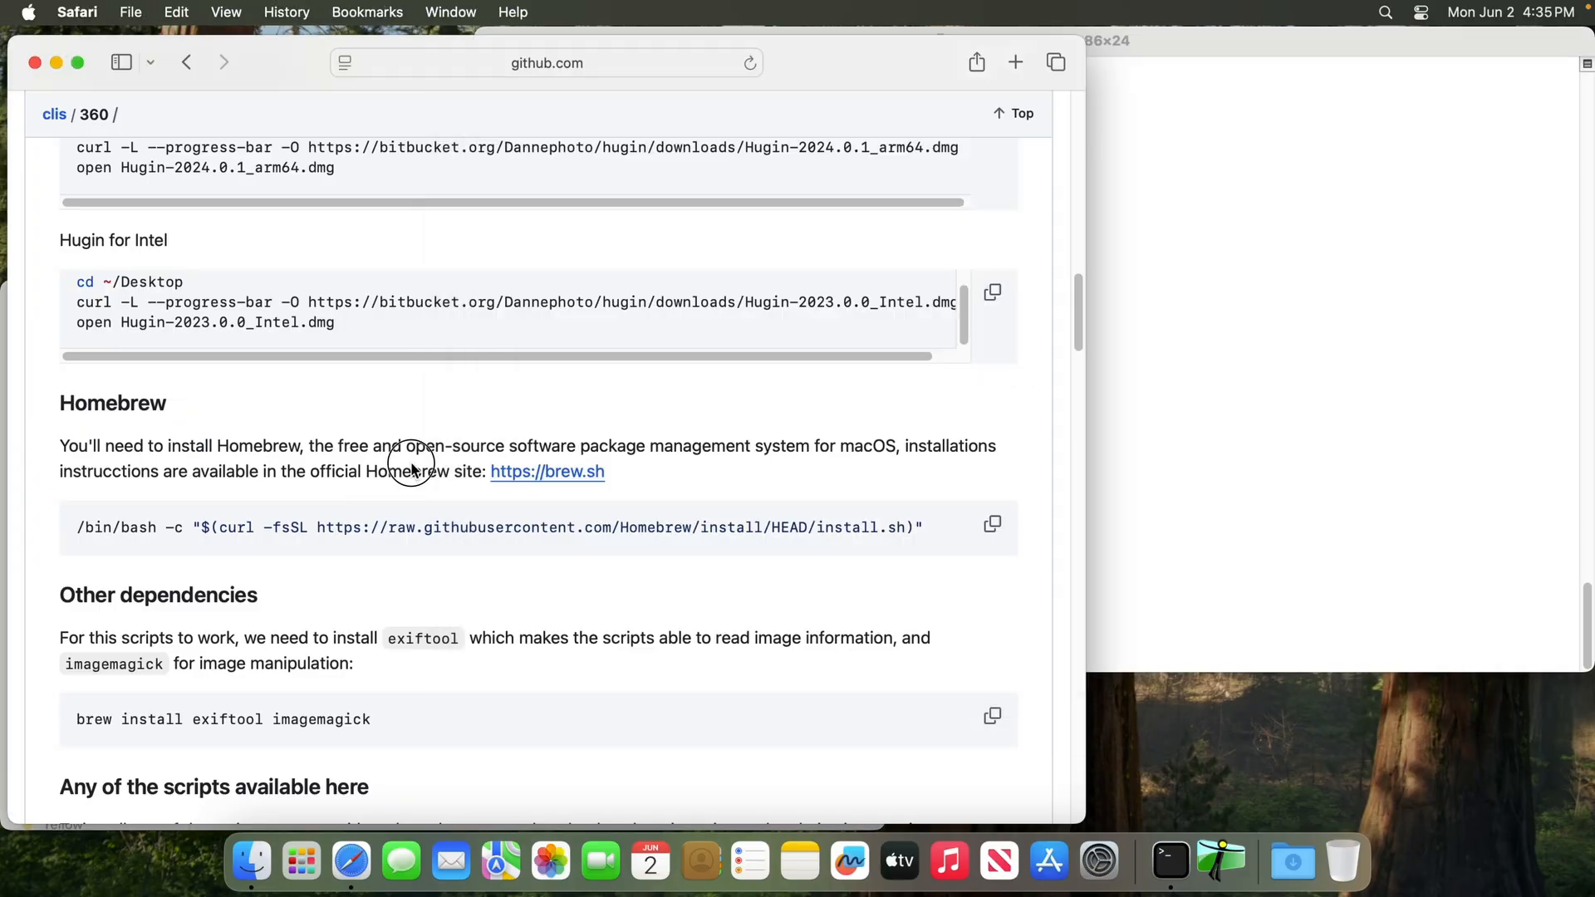
scroll(498, 640, "down", 3)
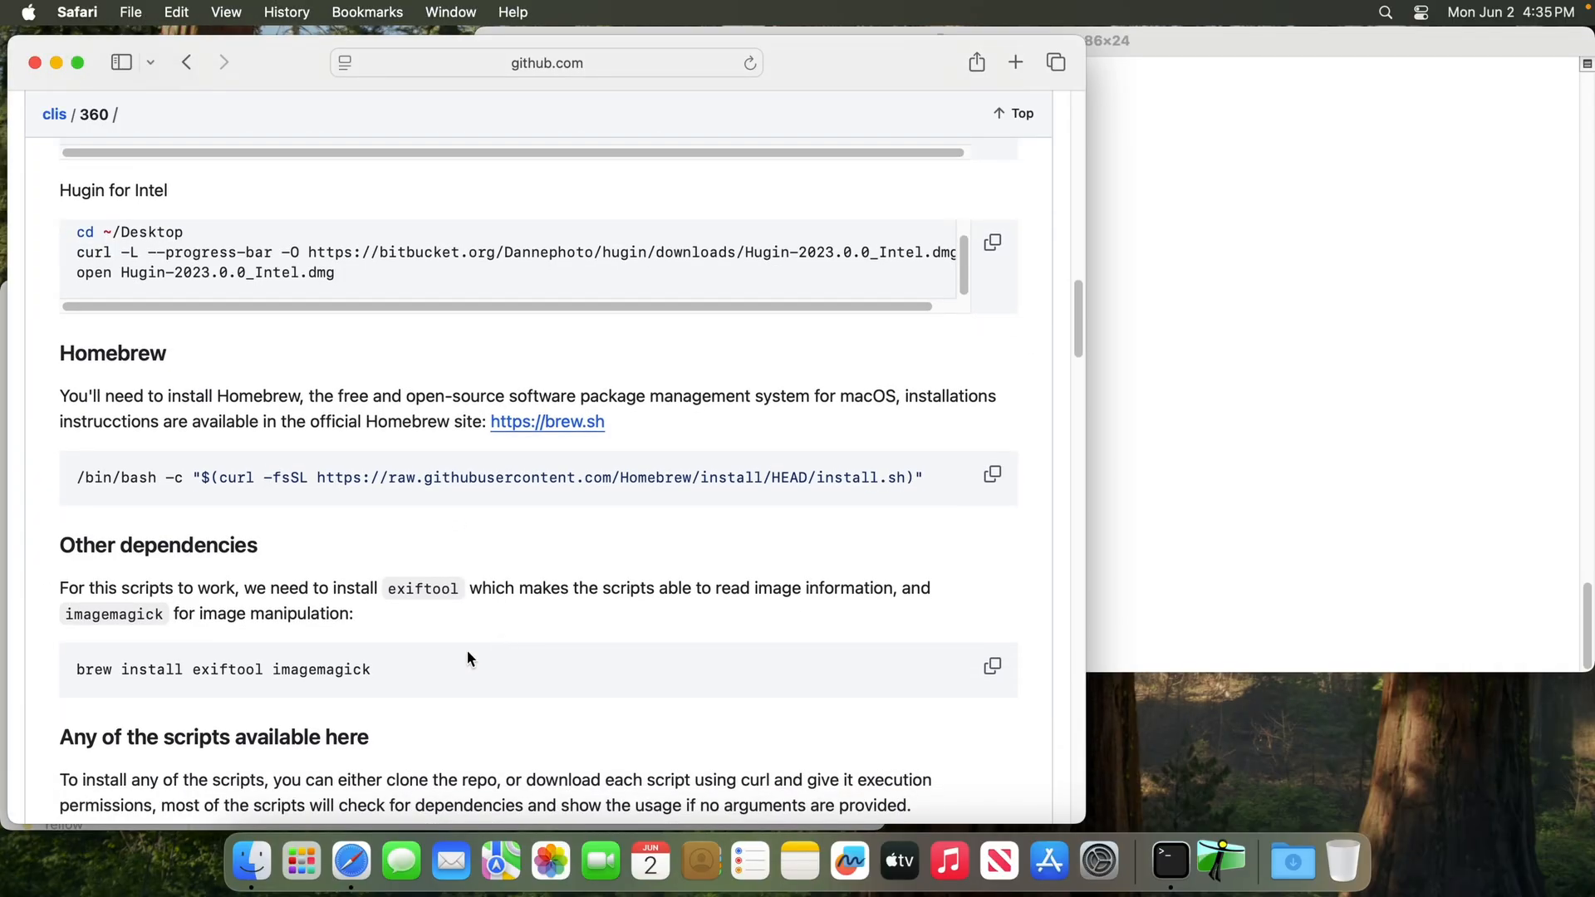
double_click(204, 611)
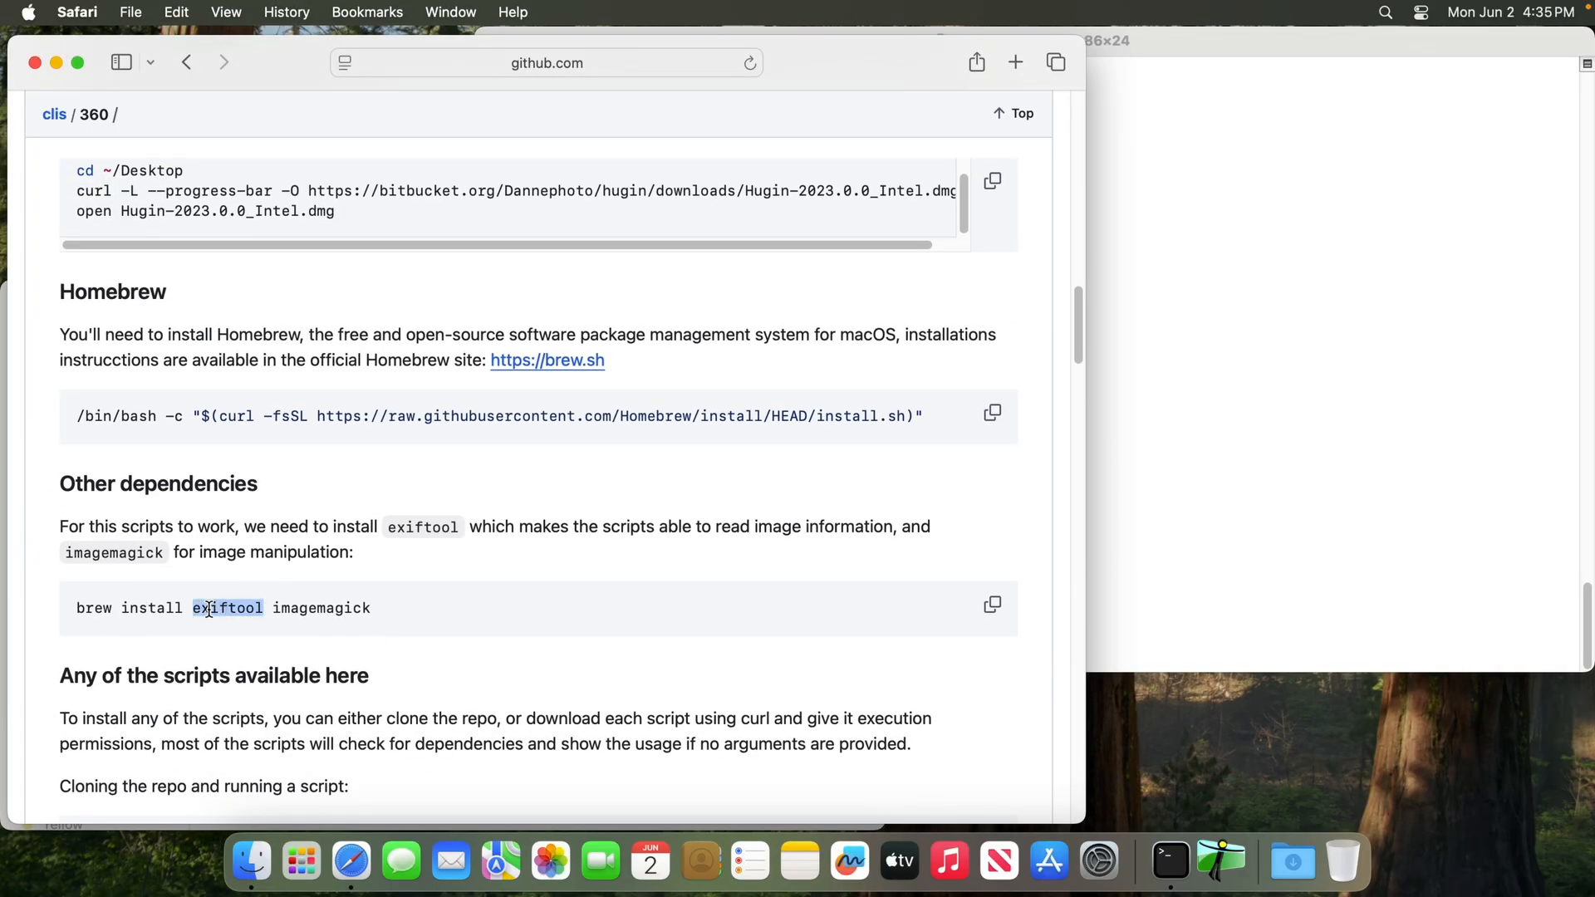
double_click(298, 609)
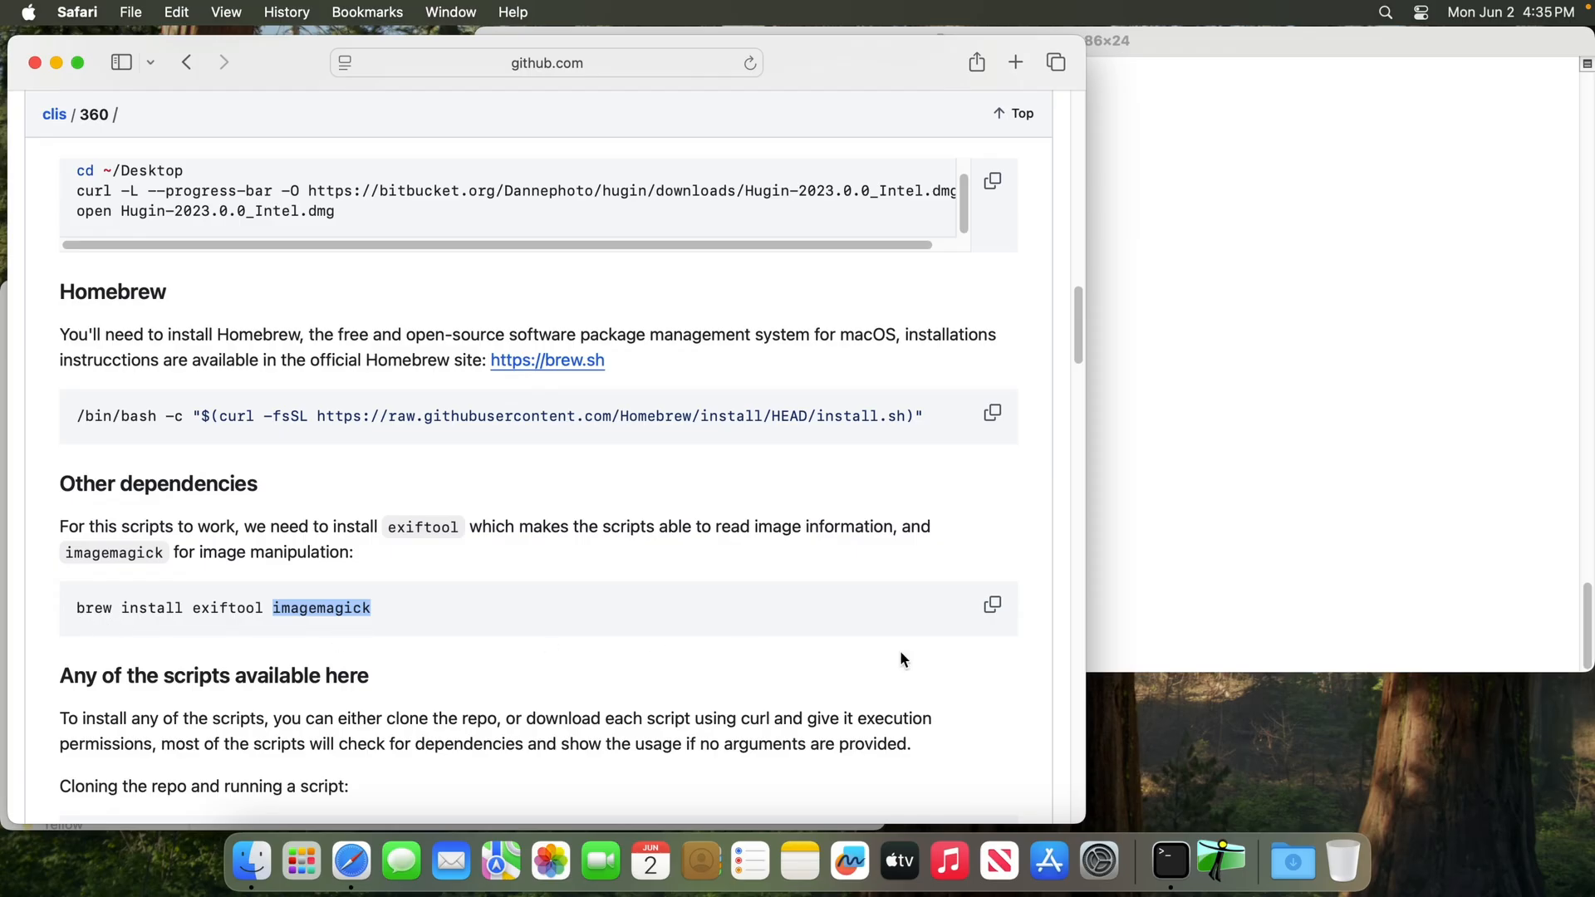
Copy the README's "brew install exiftool imagemagick" command and run it in a cleared Terminal
left_click(992, 606)
left_click(1180, 515)
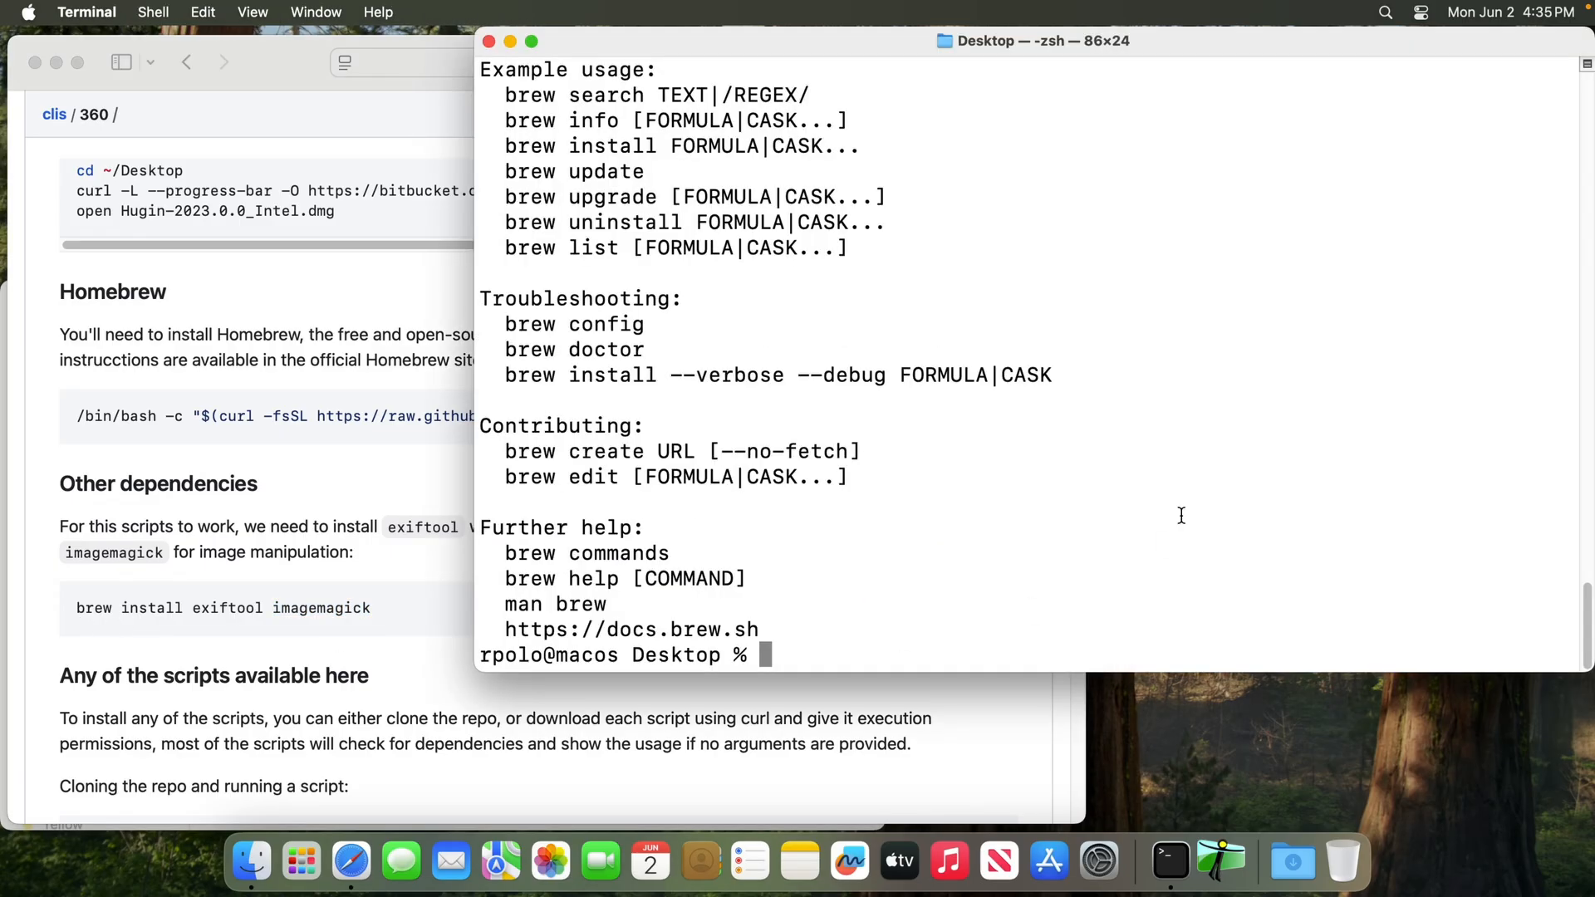
key("super+k")
key("super+v")
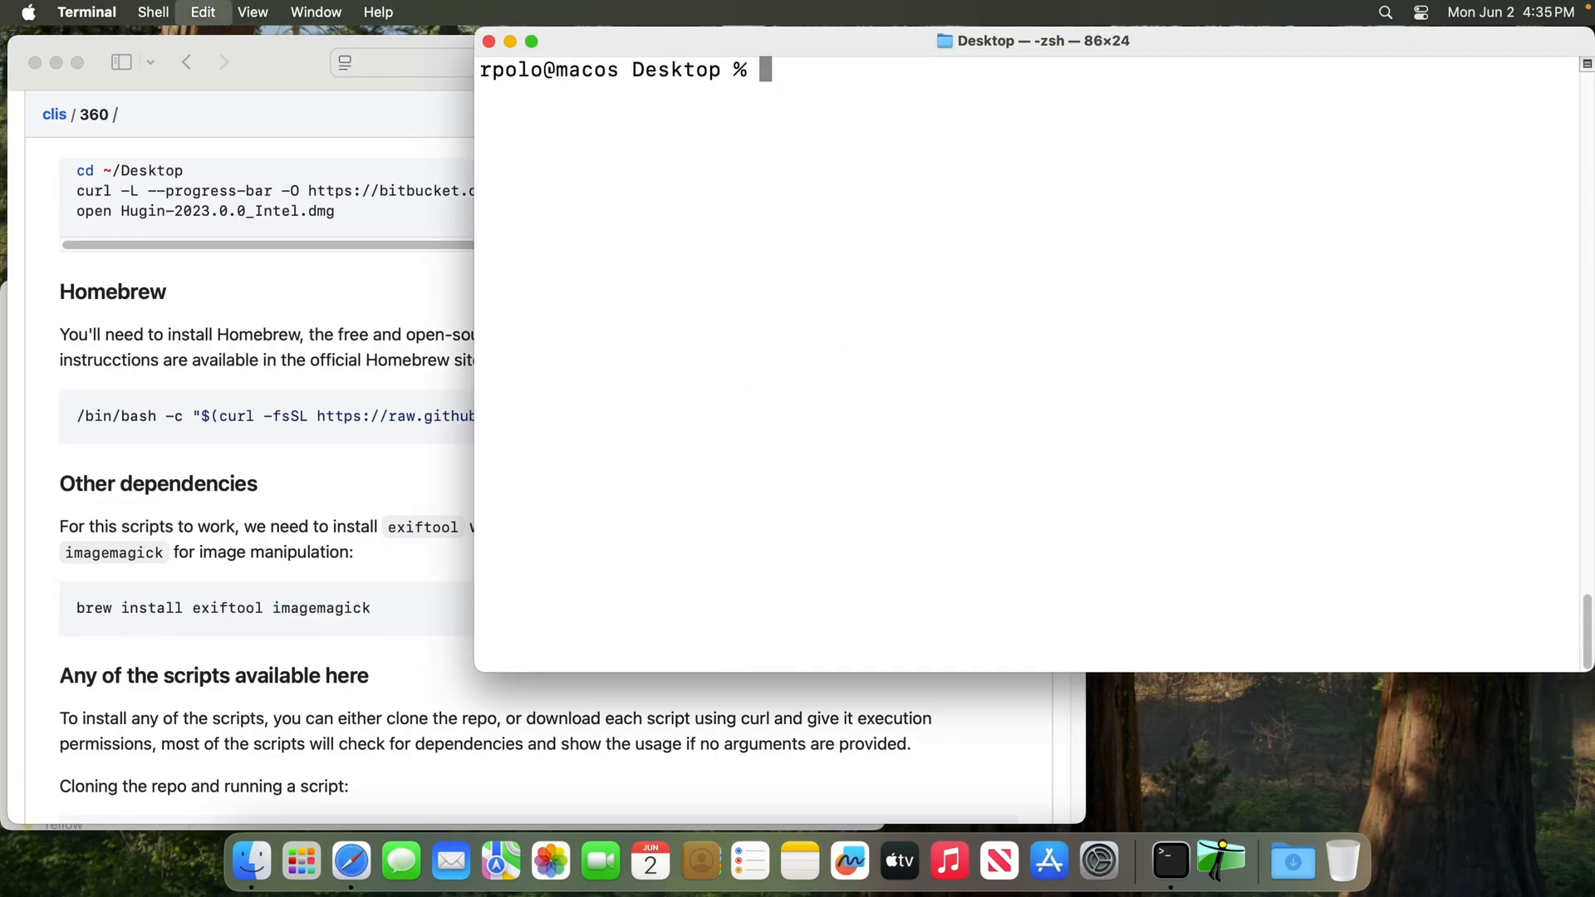
key("Return")
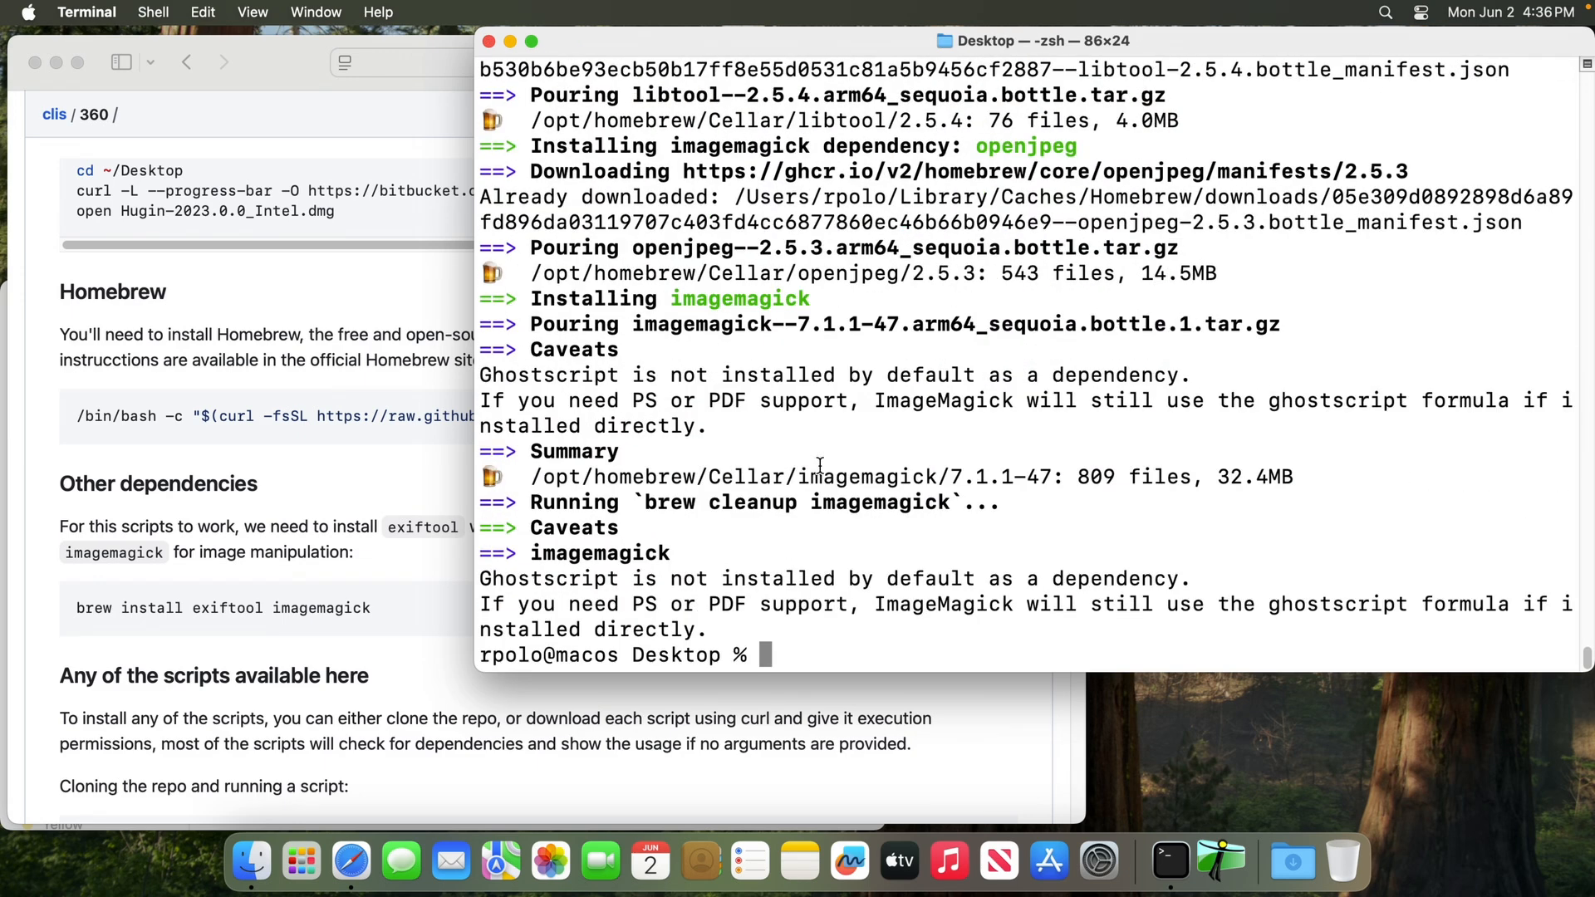
Copy the README's commands for cloning the clis repo and running ./toequirectangular.sh, and run them in a cleared Terminal
left_click(254, 565)
scroll(347, 551, "down", 3)
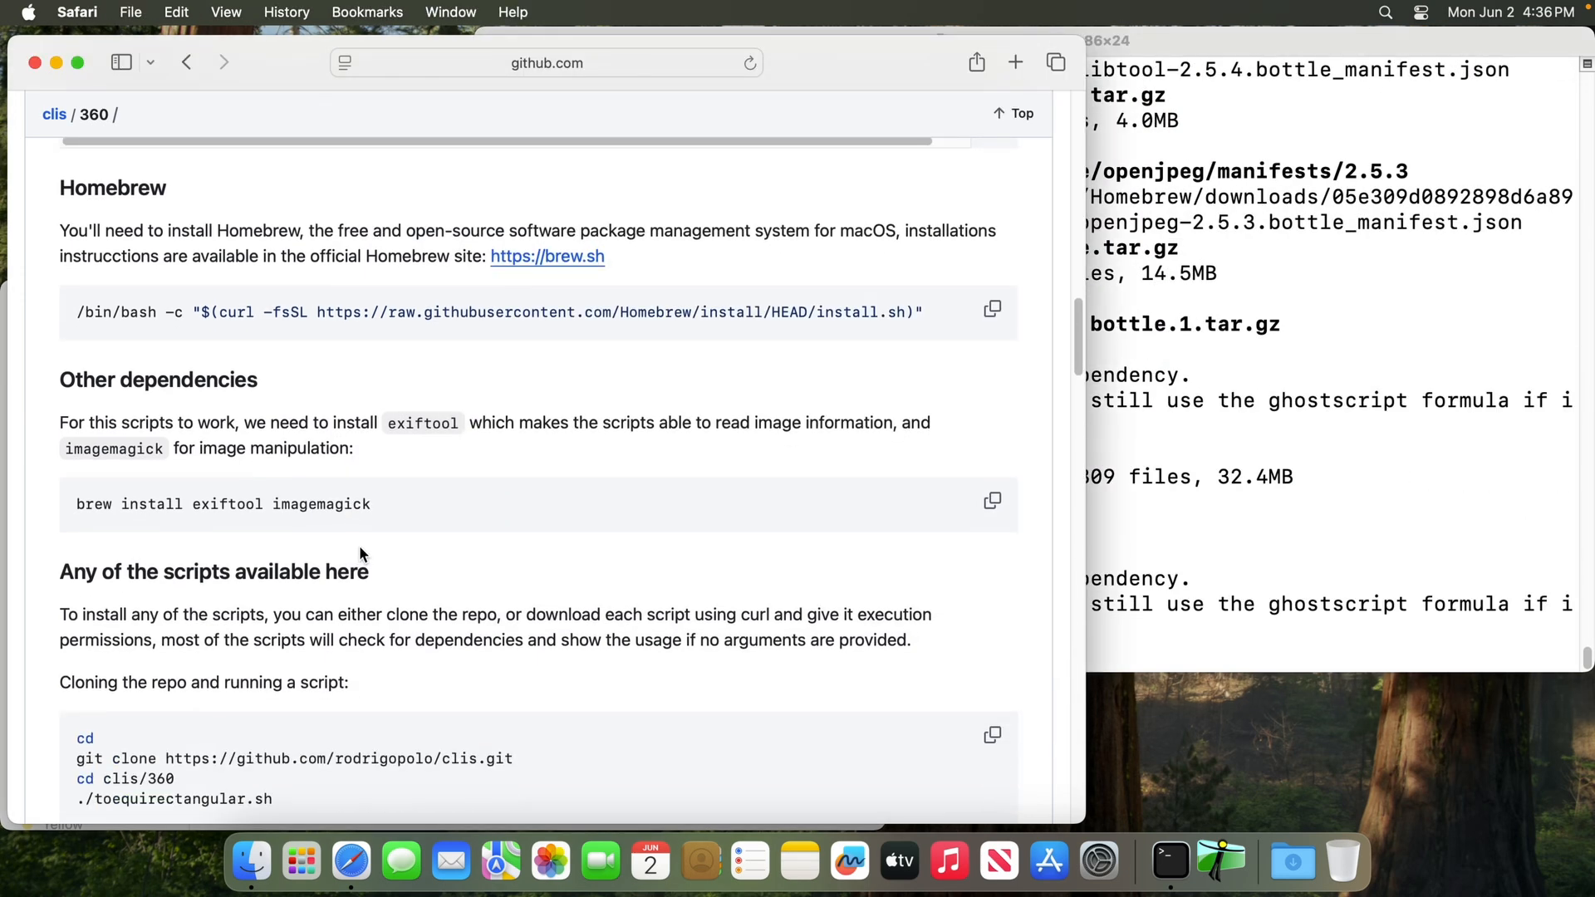
scroll(360, 549, "down", 5)
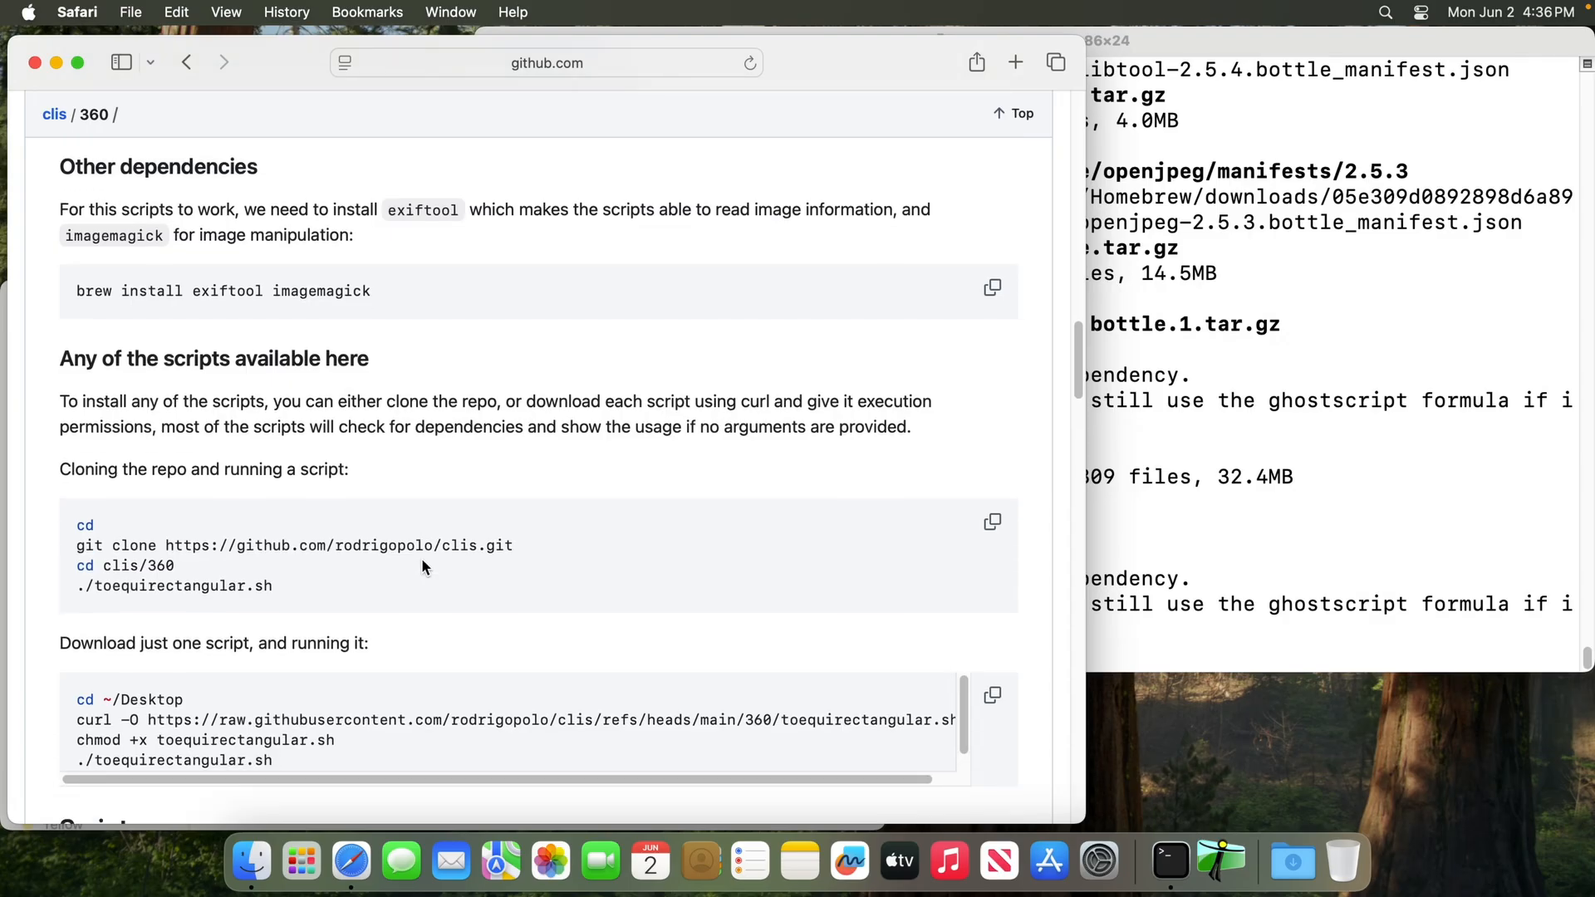
left_click_drag(82, 524, 530, 592)
left_click(985, 525)
left_click(1173, 480)
key("ctrl+l")
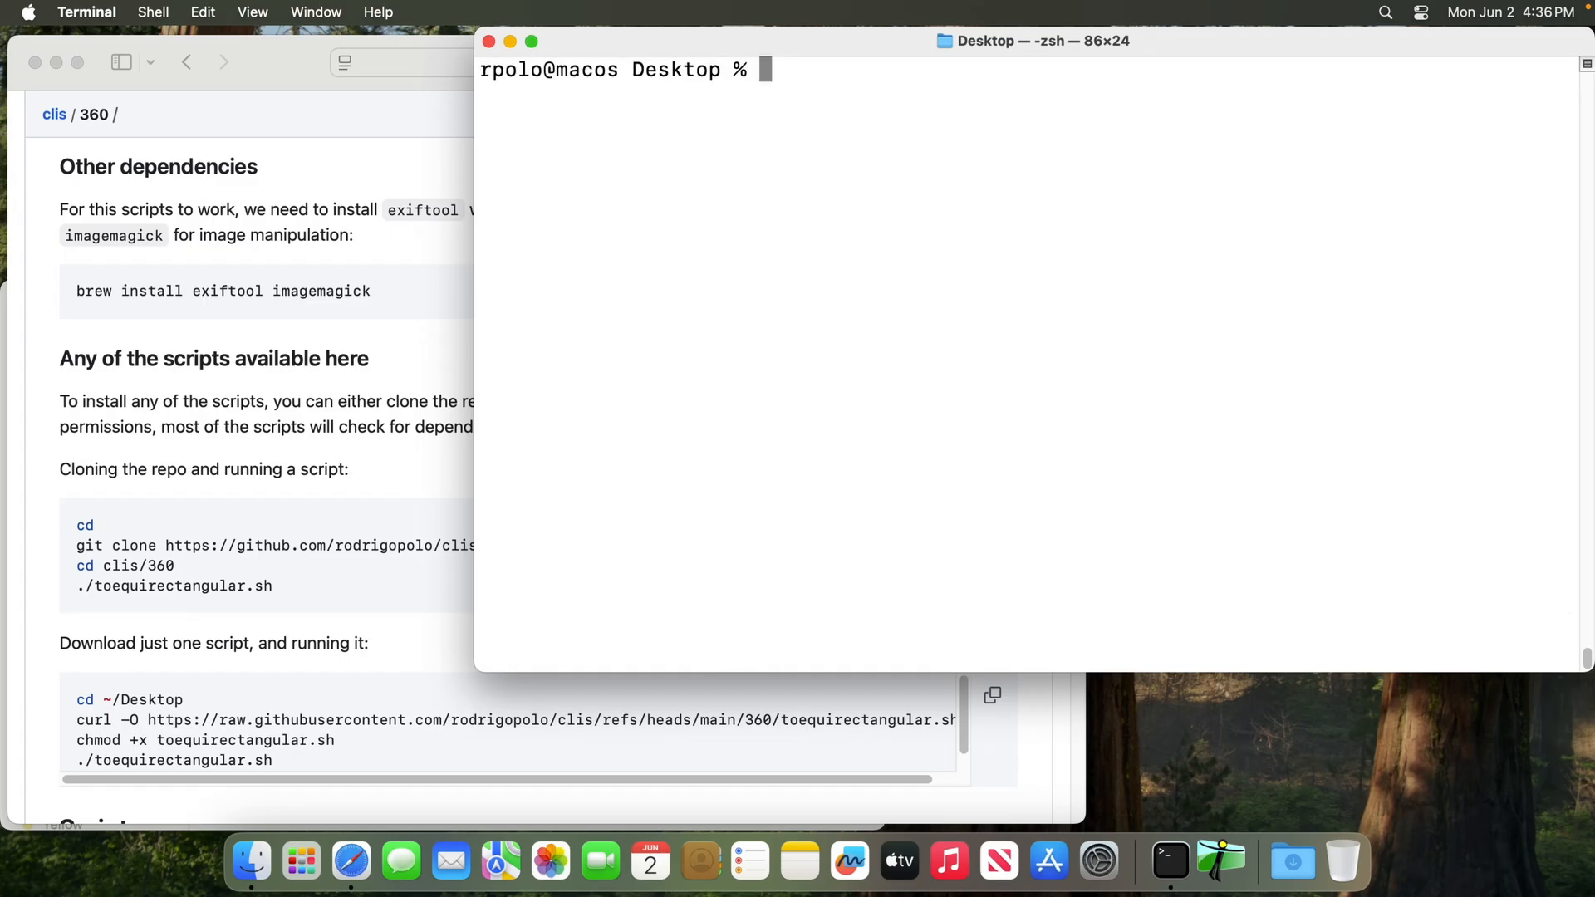
key("super+v")
key("Return")
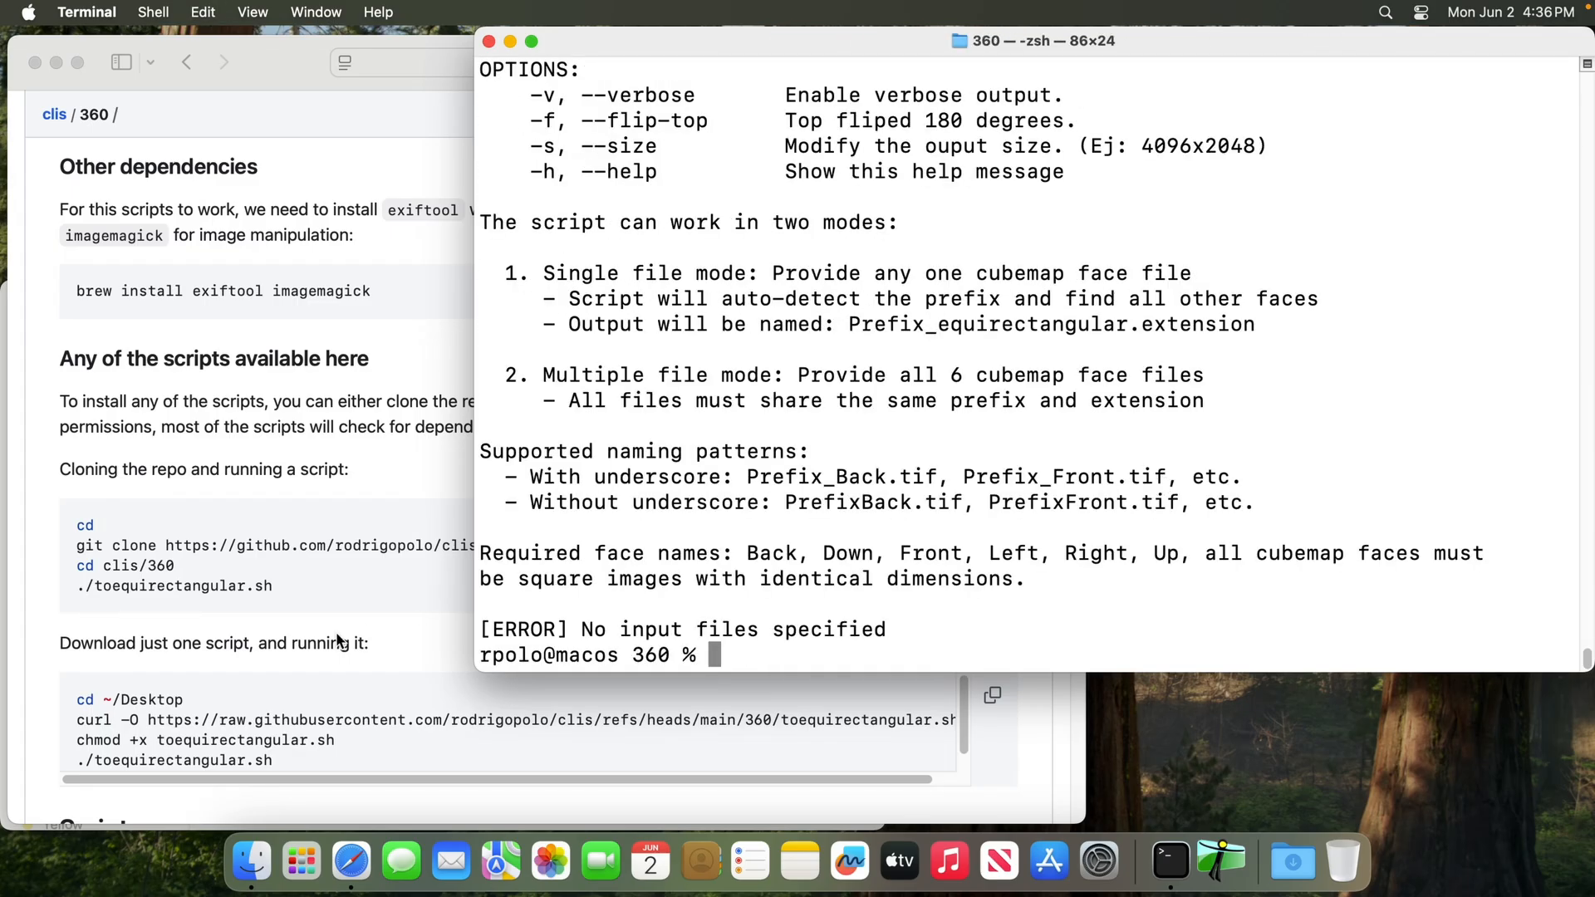
Highlight the README's cloning commands one by one: cd, git clone, cd clis/360 and ./toequirectangular.sh
left_click(367, 581)
scroll(283, 565, "down", 1)
double_click(81, 505)
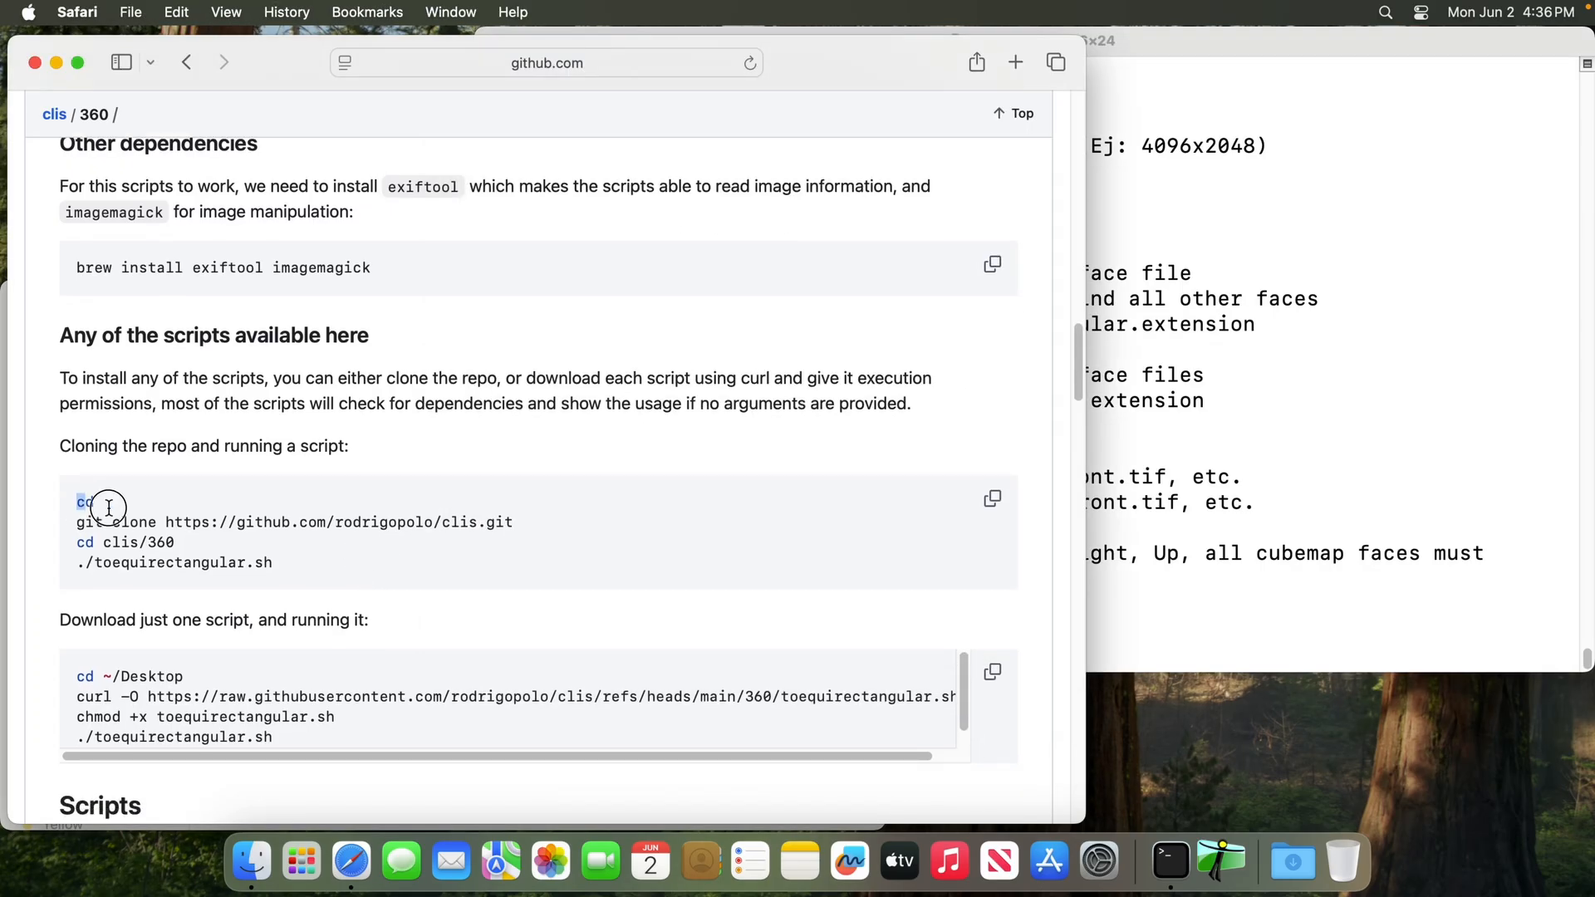
left_click_drag(79, 523, 591, 509)
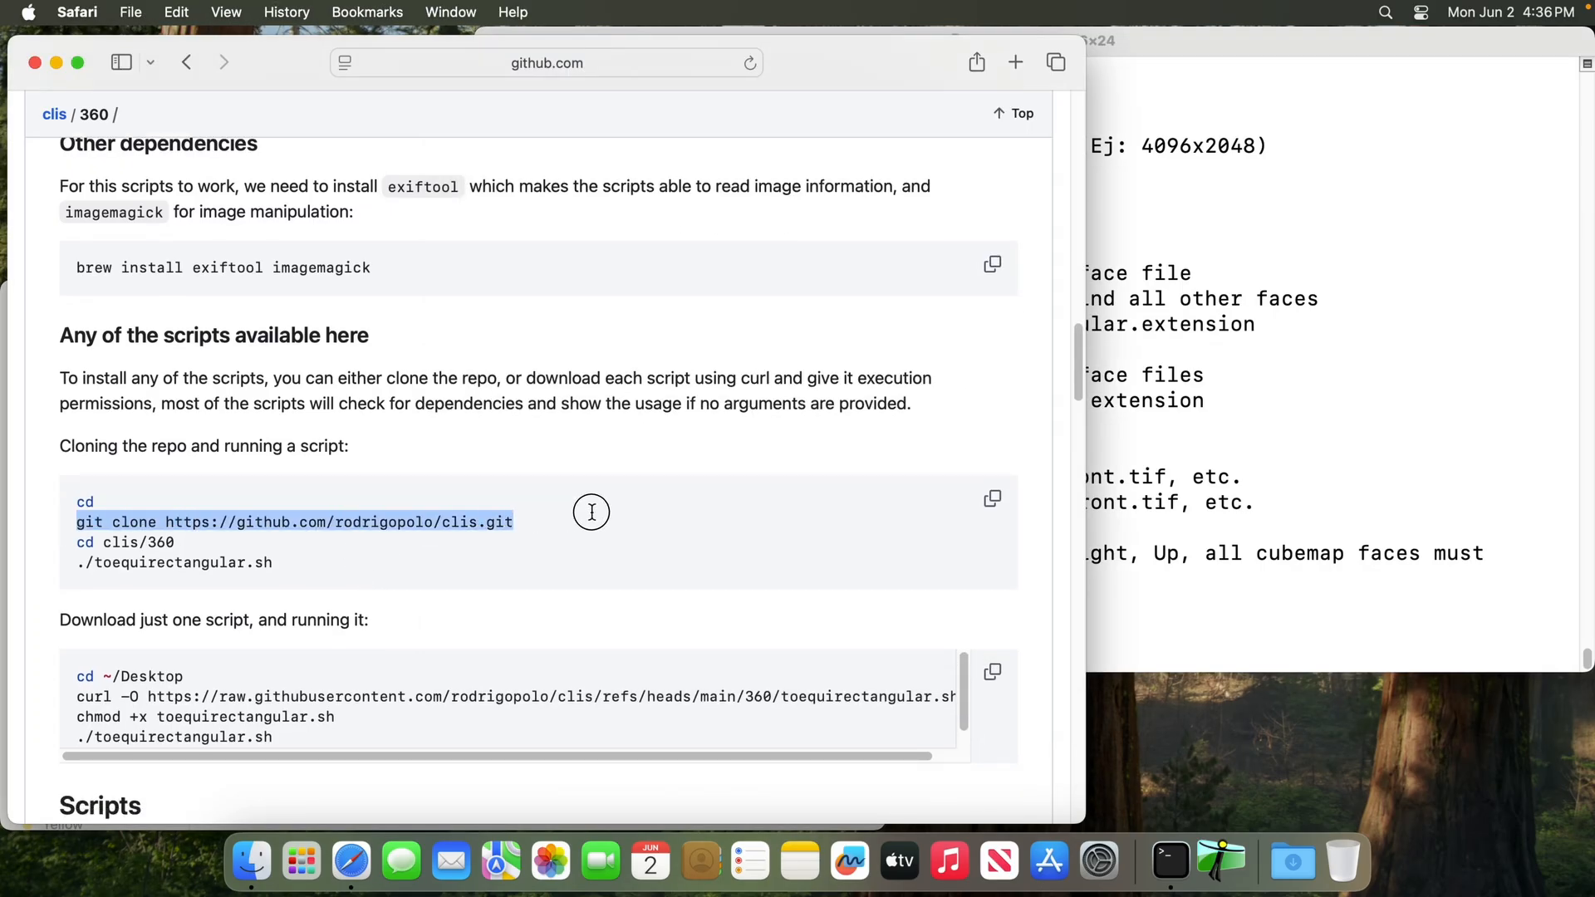
left_click_drag(78, 545, 210, 544)
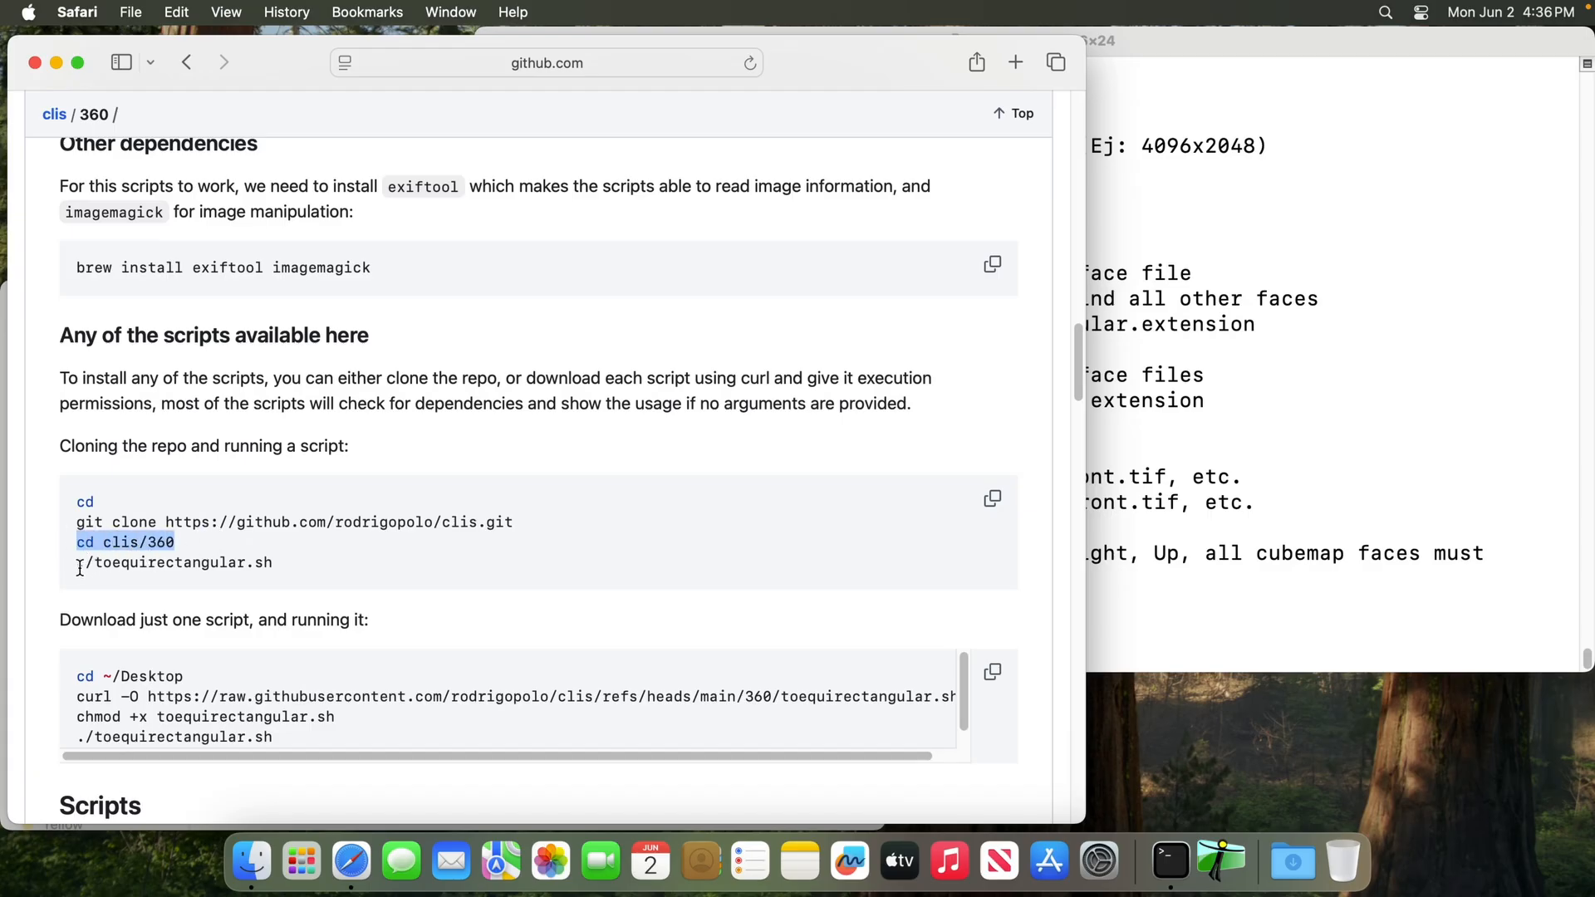
left_click_drag(80, 567, 348, 561)
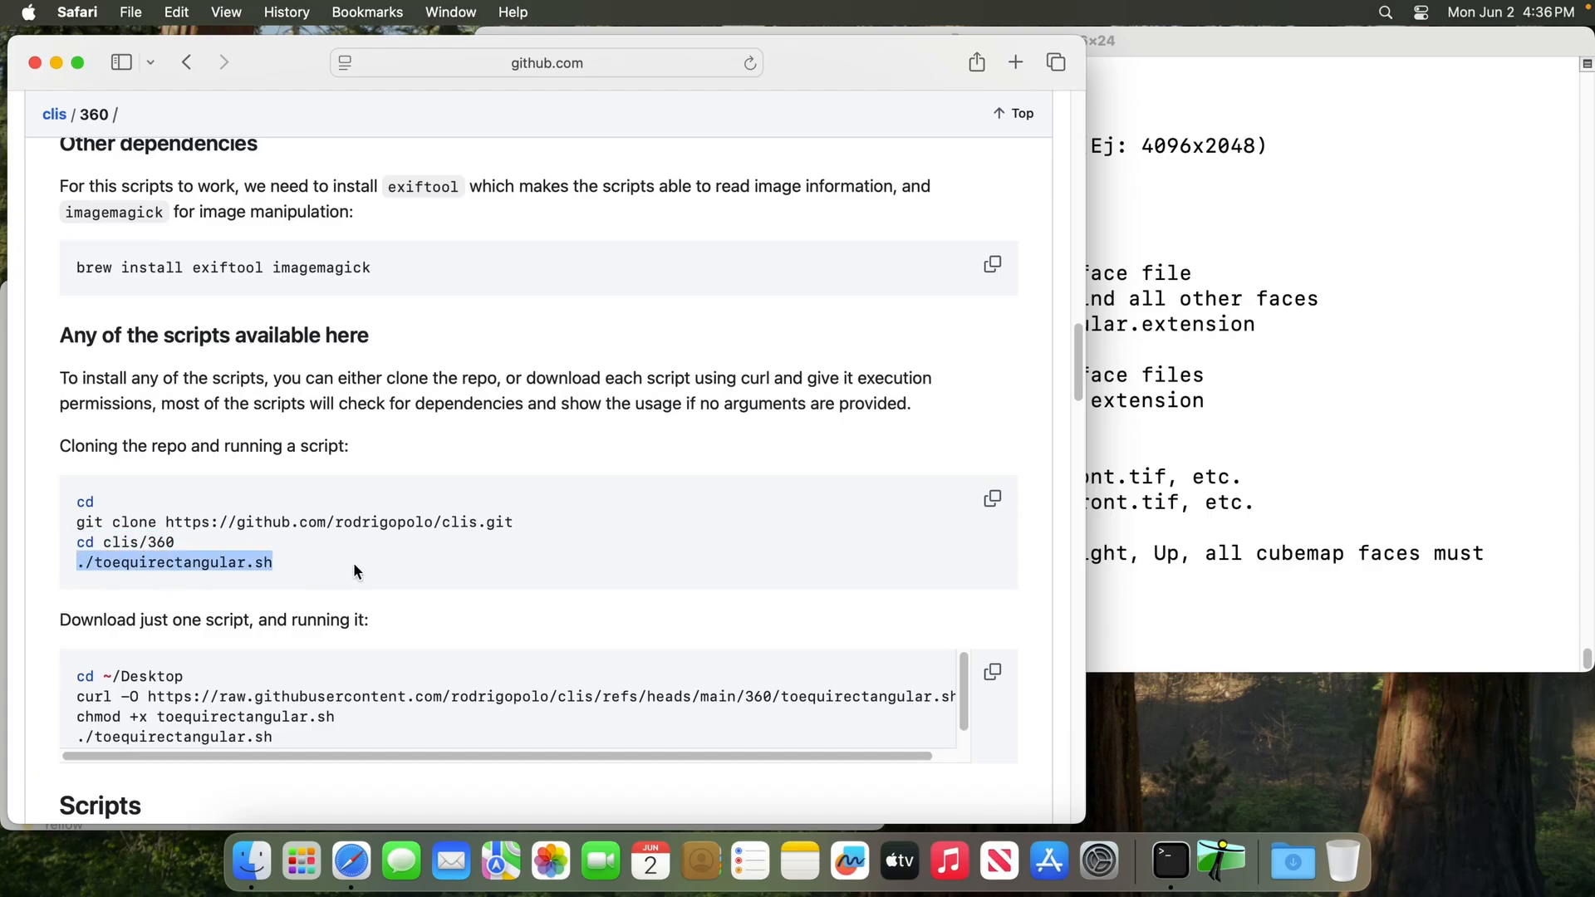
Open the current 360 folder in Finder with "open ." from Terminal, and arrange it above the Canon folder window
left_click(1211, 517)
type("open .")
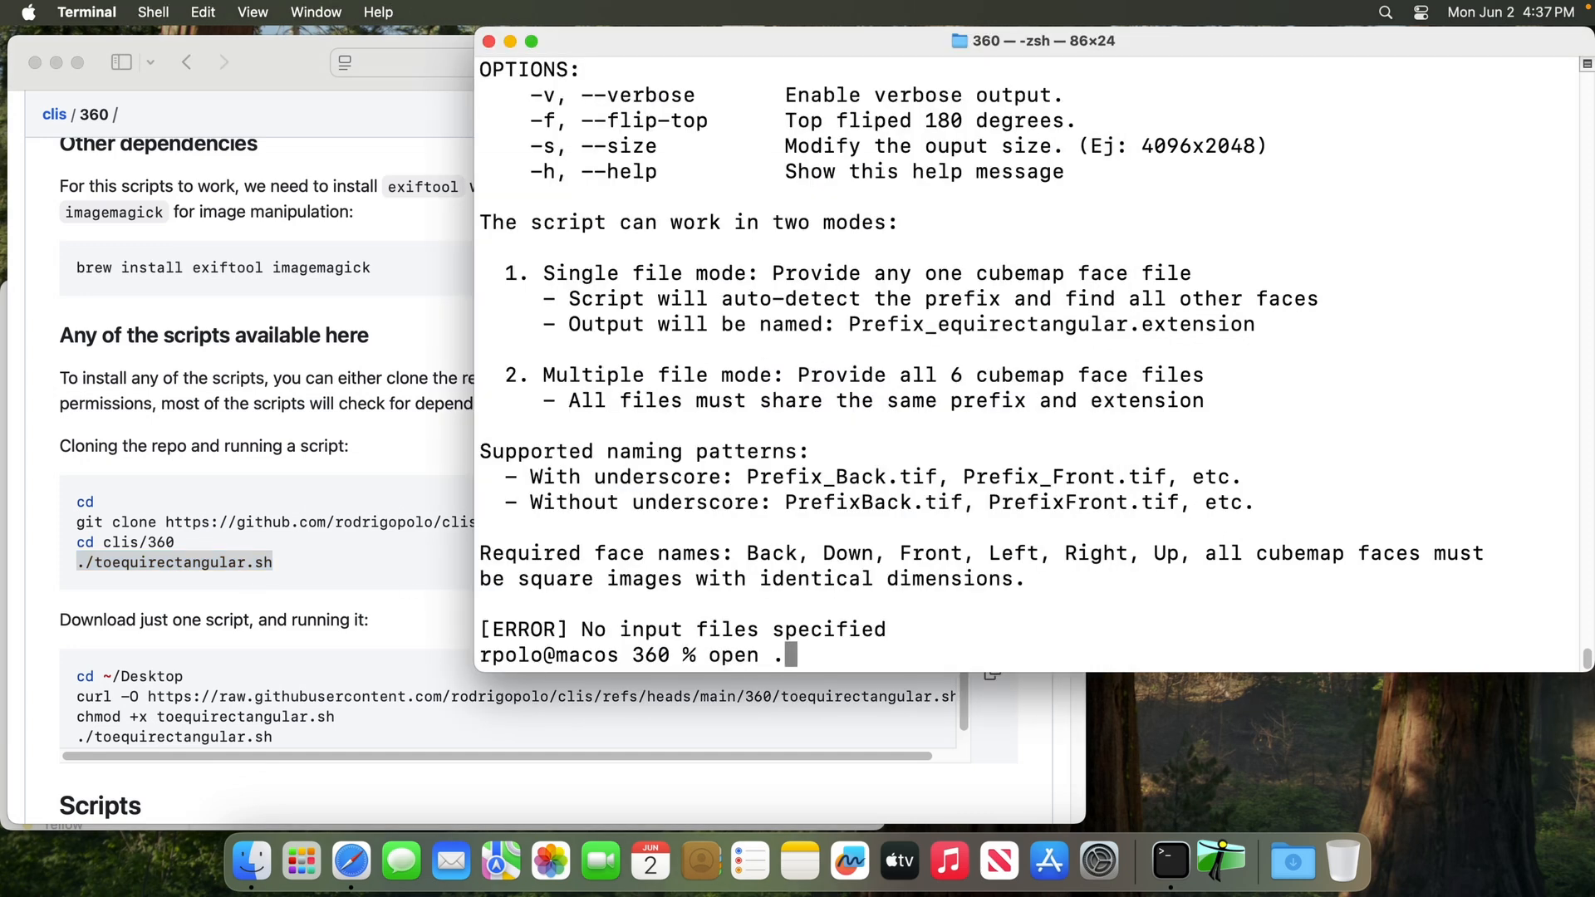
key("Return")
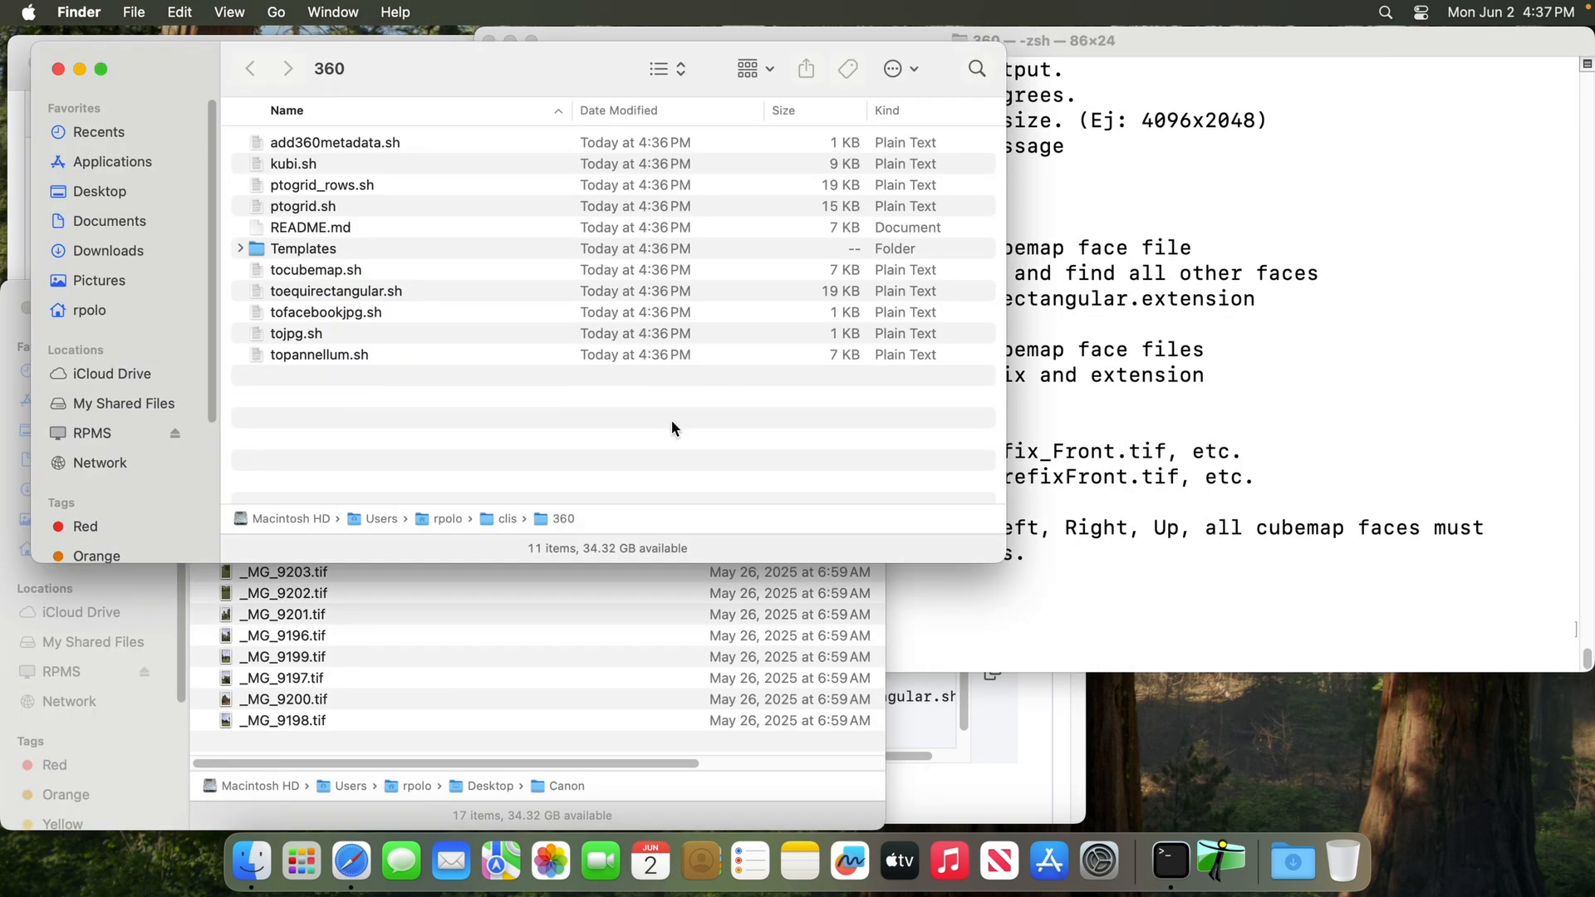
left_click_drag(393, 104, 363, 88)
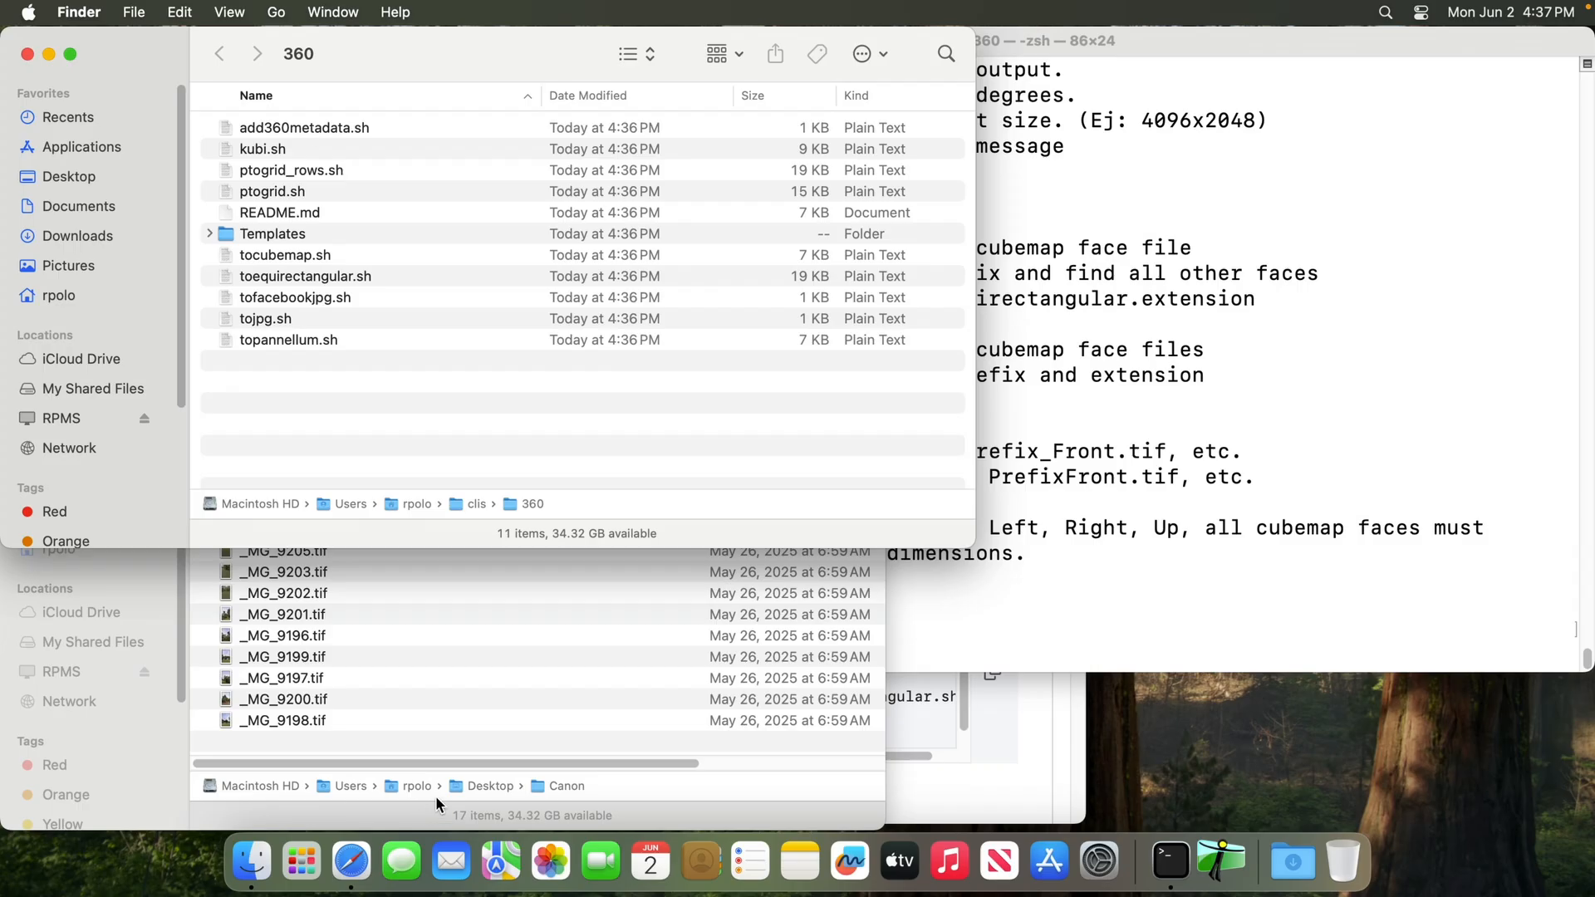
left_click(796, 819)
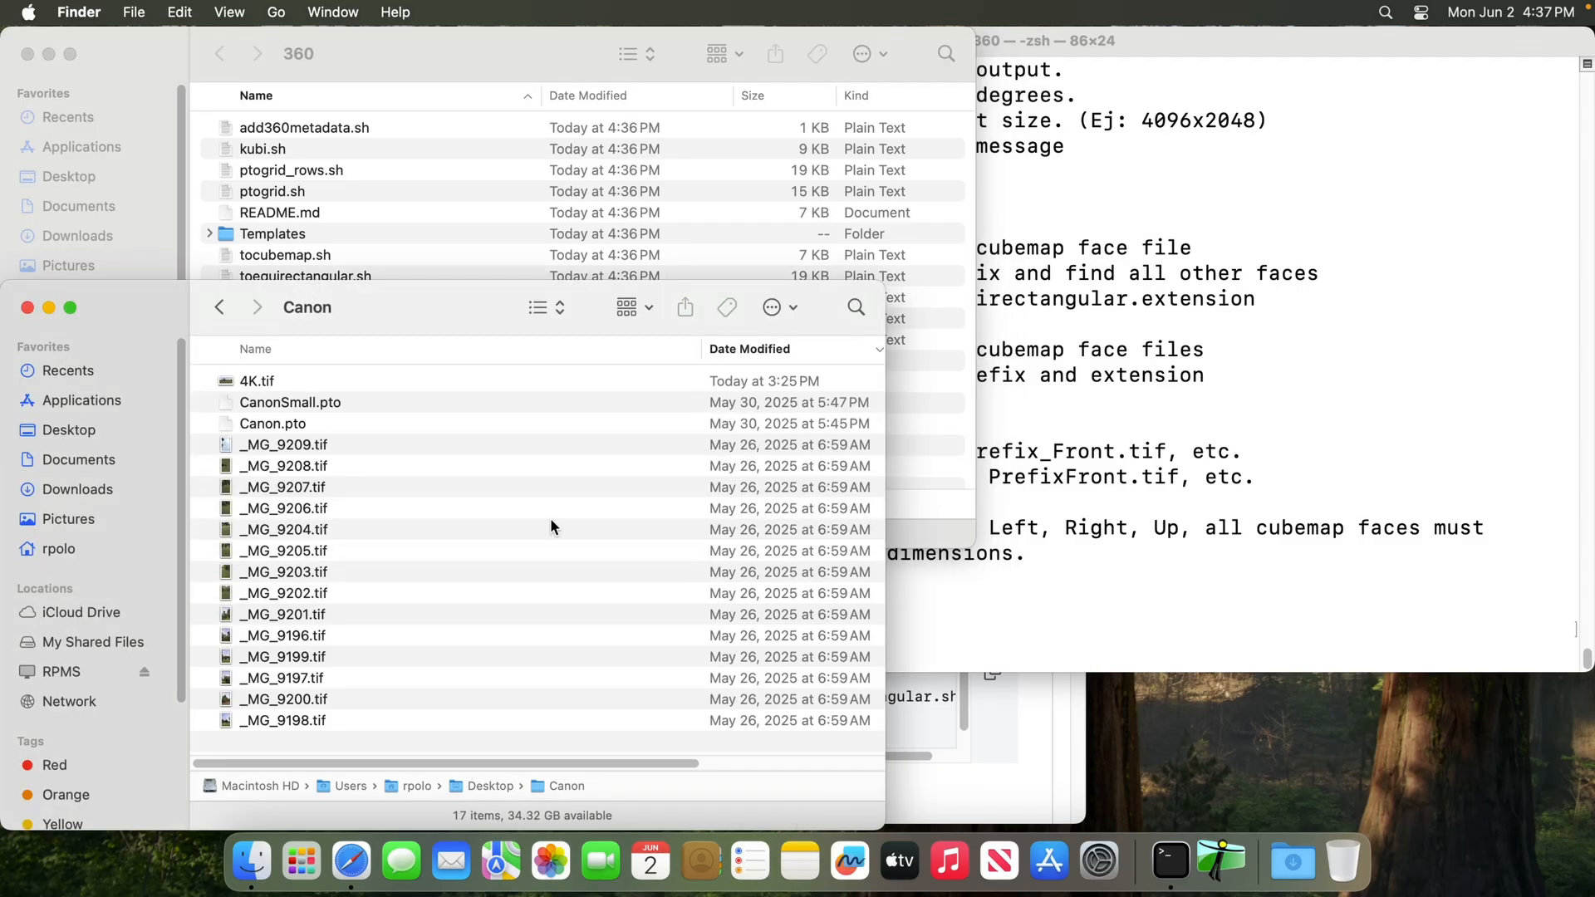
Clear Terminal, run tocubemap.sh from the 360 folder on the Canon folder's 4K.tif, and bring the Canon folder forward
left_click(1147, 401)
key("ctrl+l")
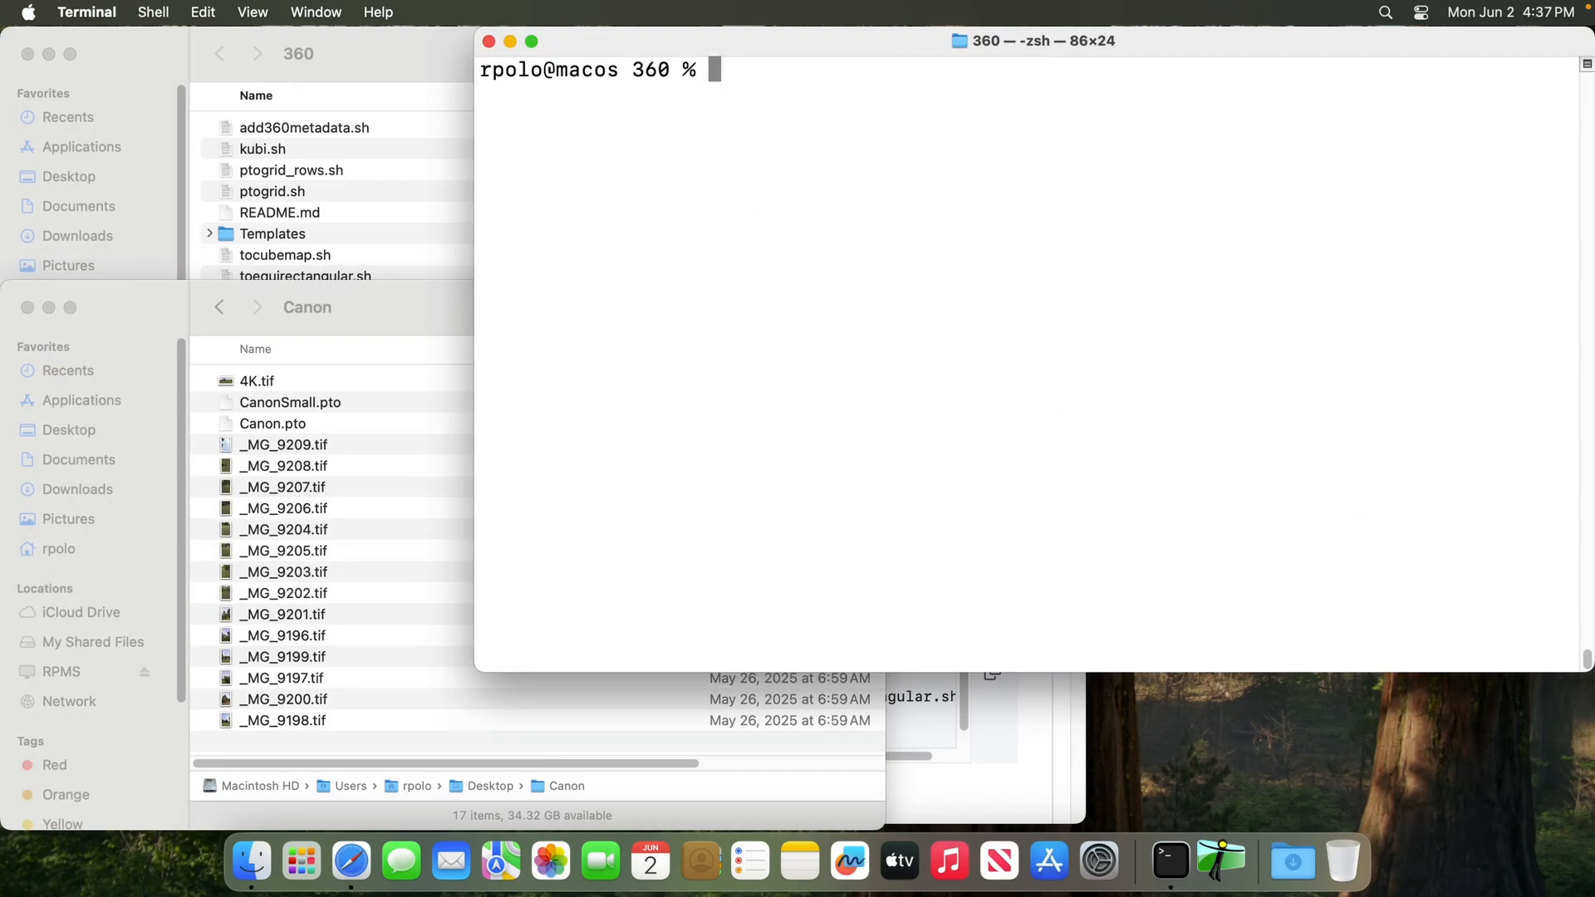
left_click(266, 381)
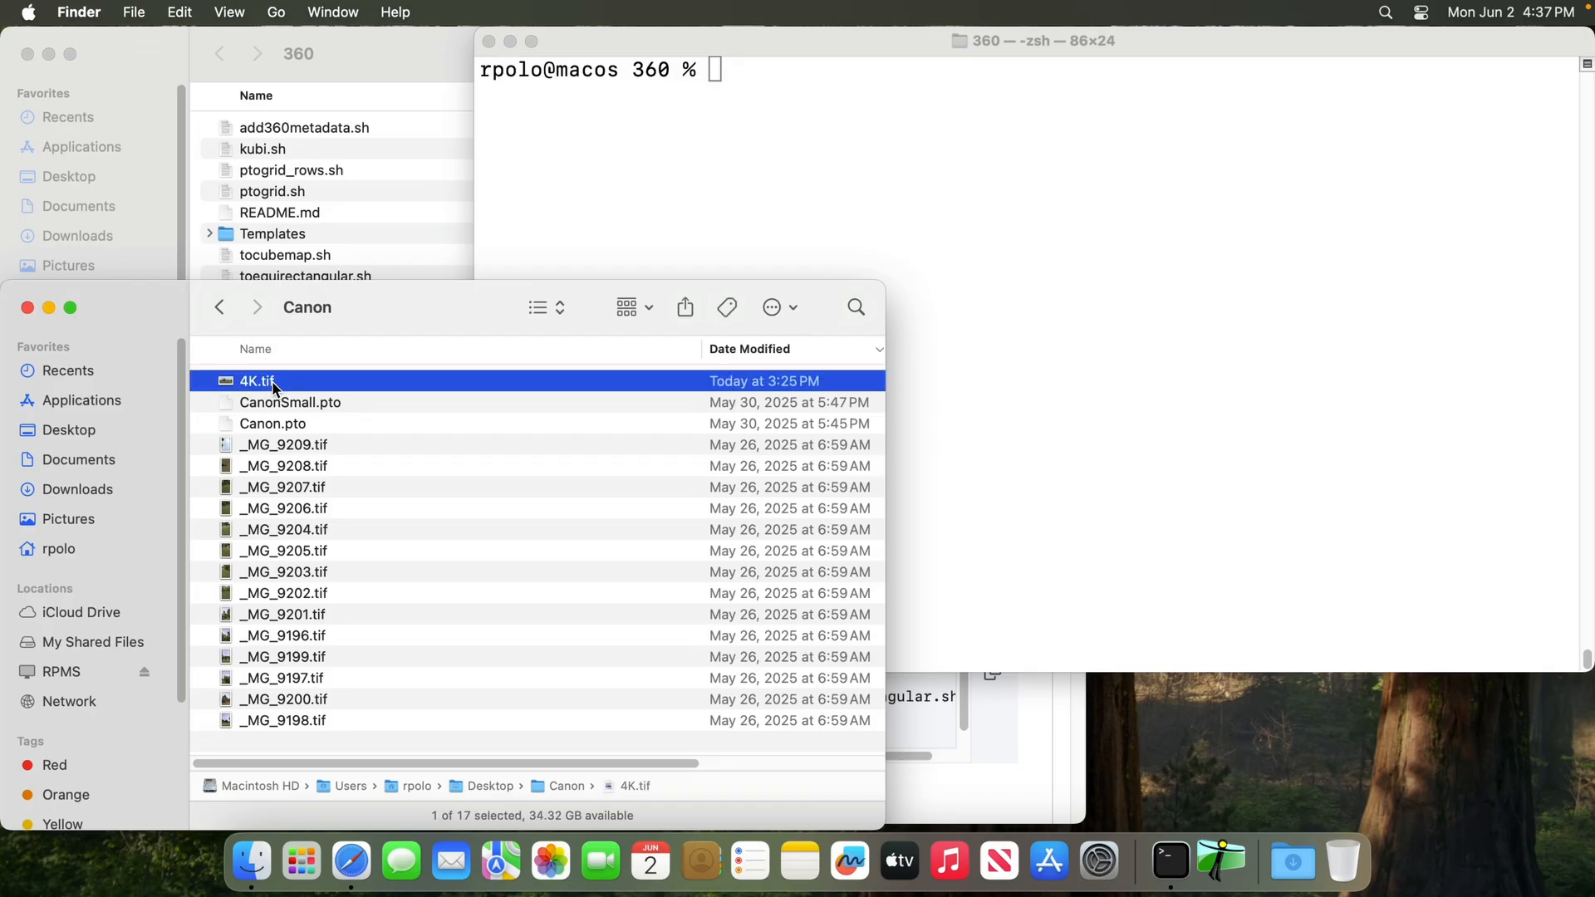
left_click_drag(267, 381, 646, 184)
left_click(360, 97)
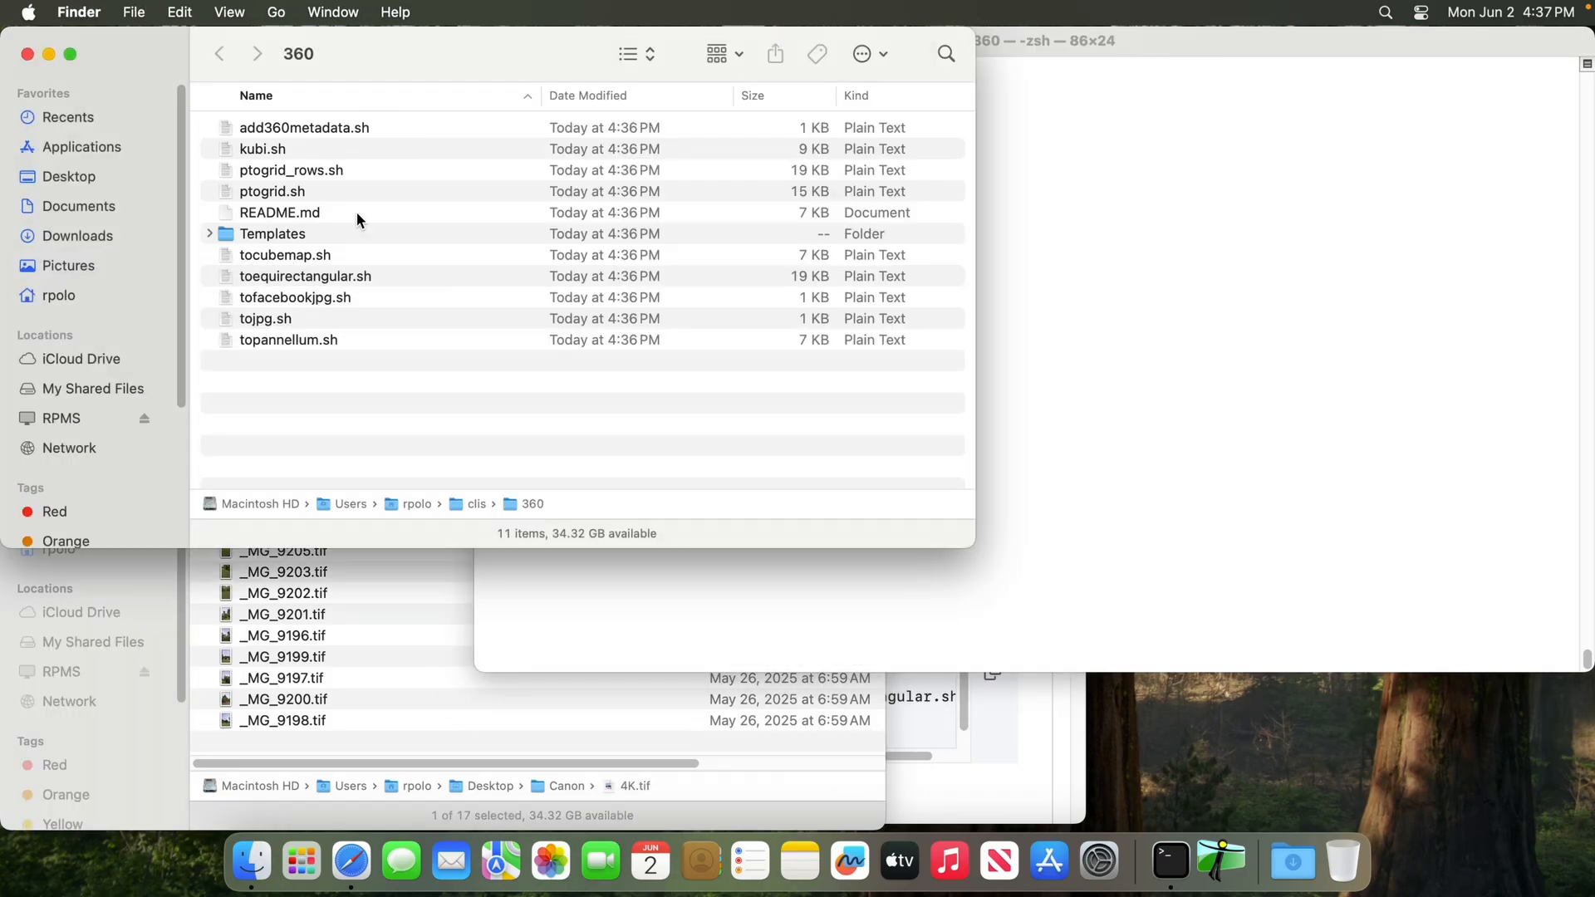
left_click(334, 256)
left_click(1122, 305)
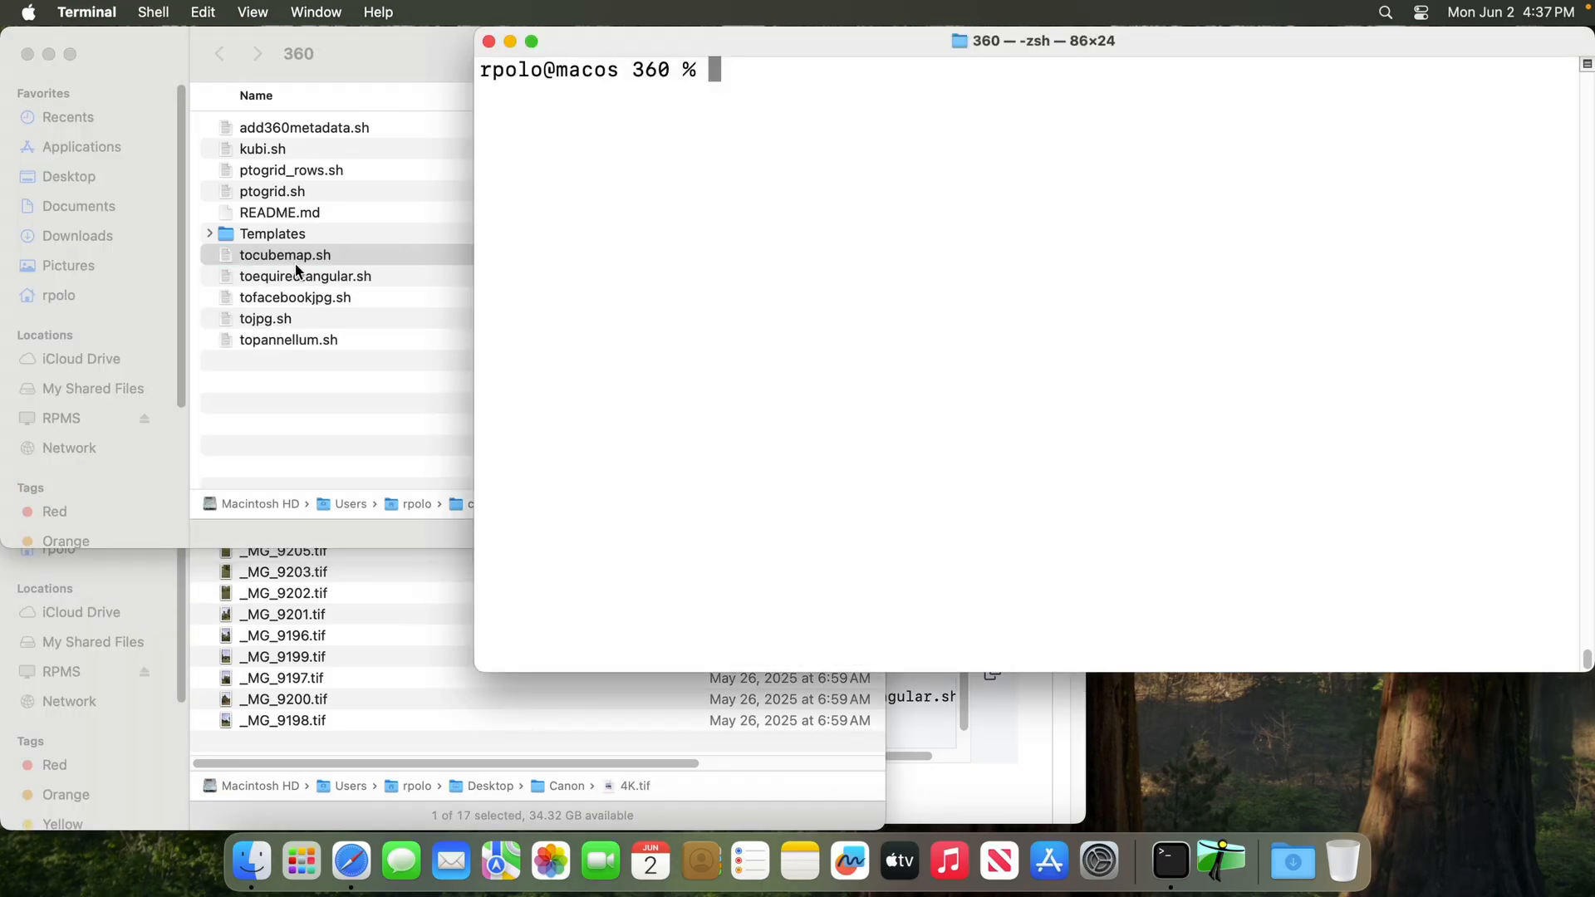
left_click_drag(293, 259, 816, 279)
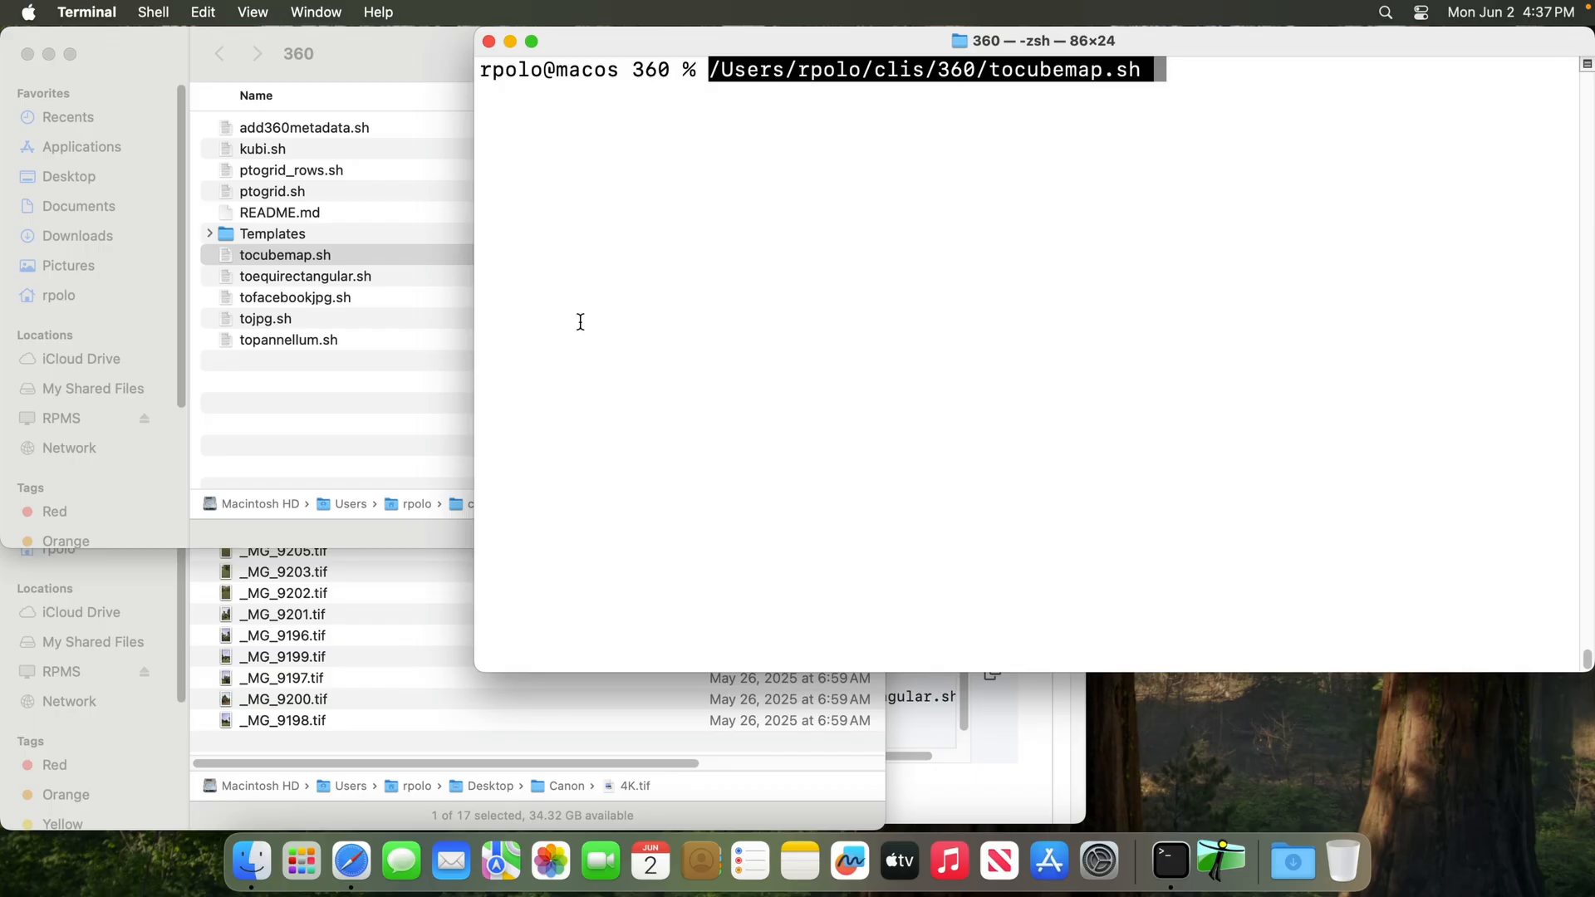
left_click(790, 810)
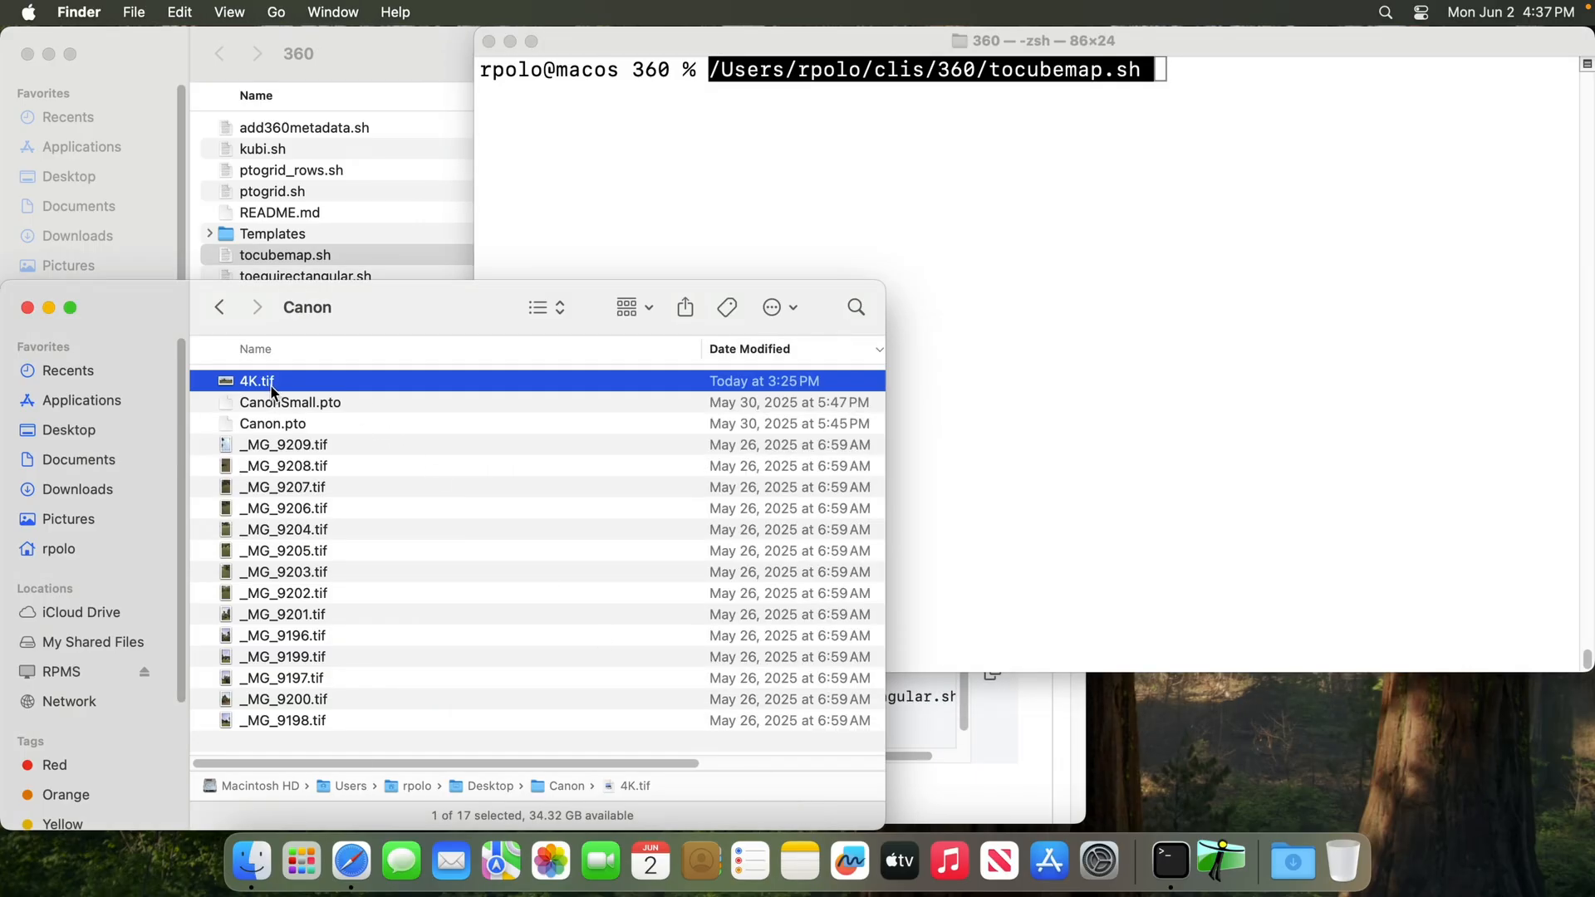
left_click_drag(268, 388, 1113, 342)
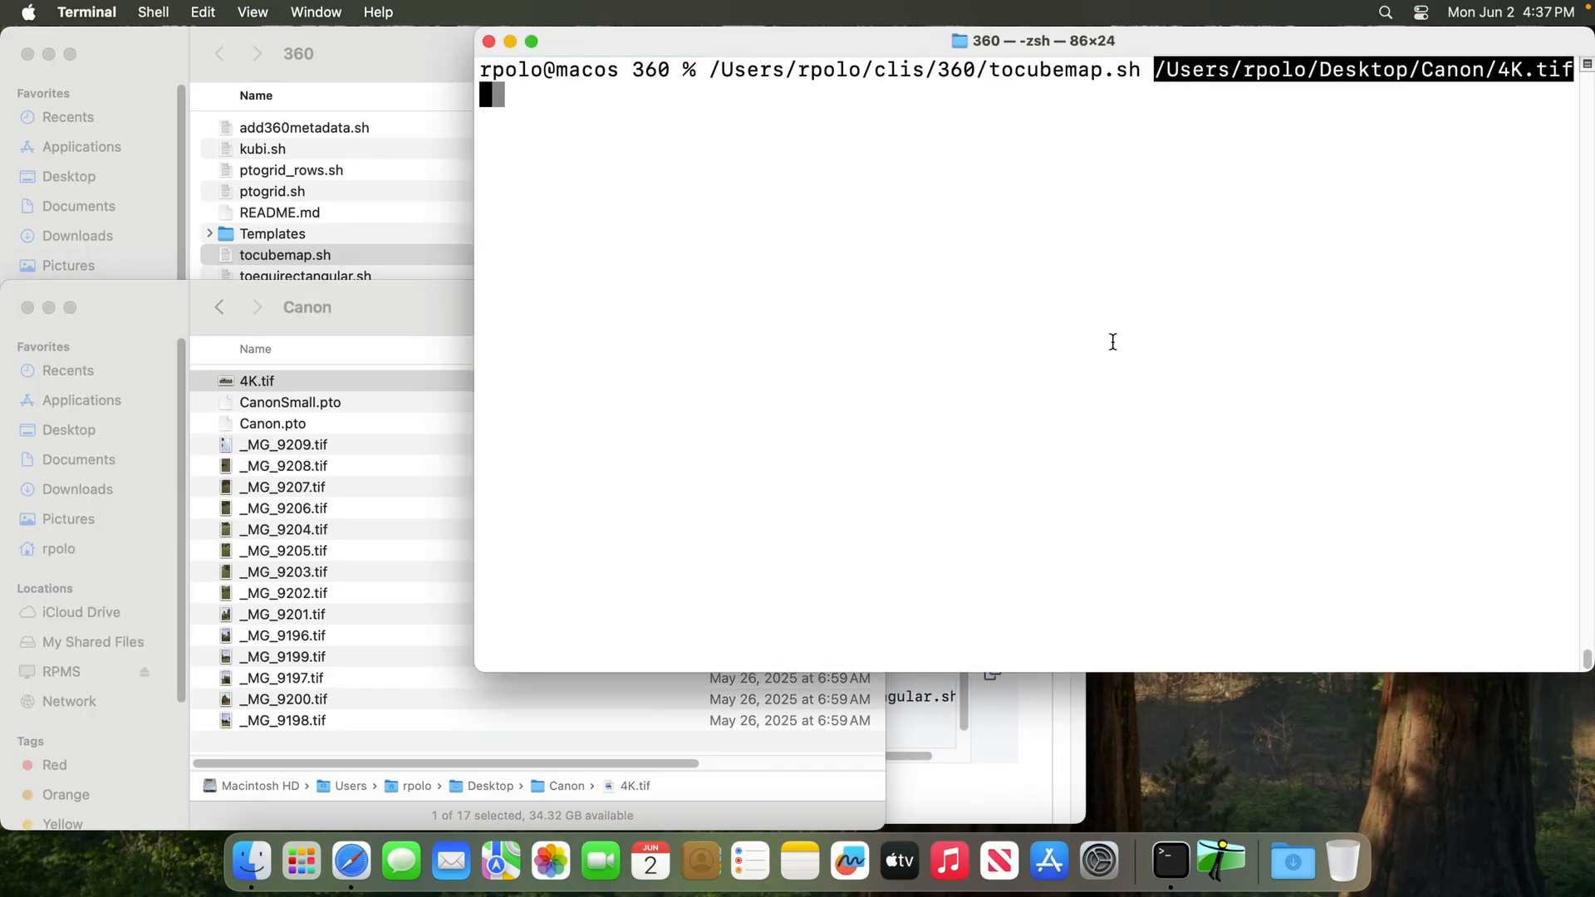
key("Return")
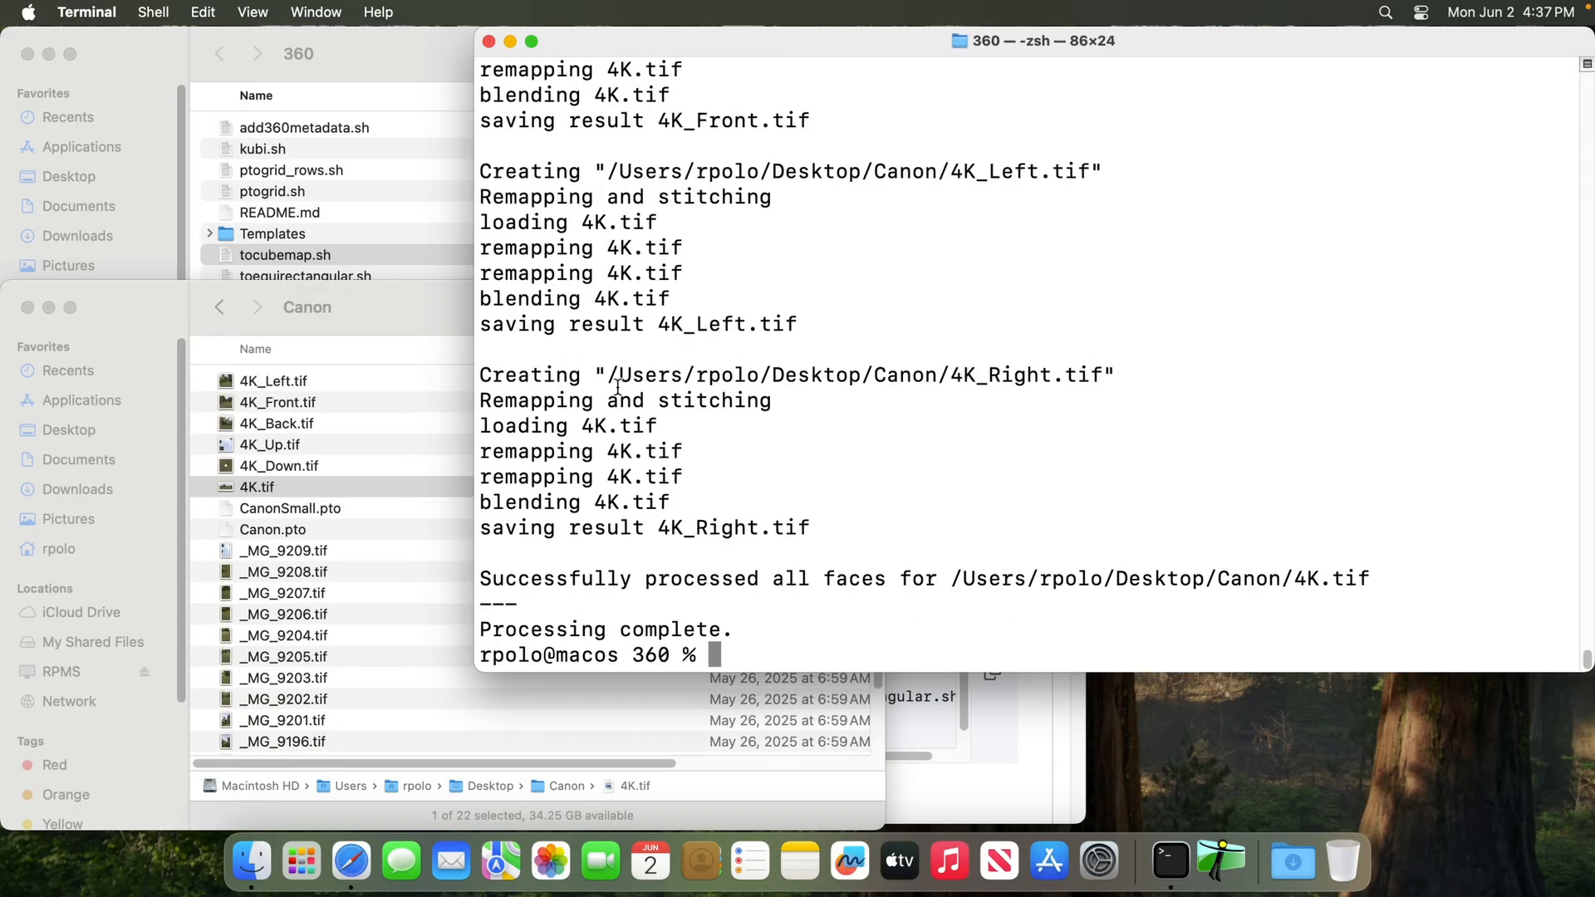
left_click(405, 302)
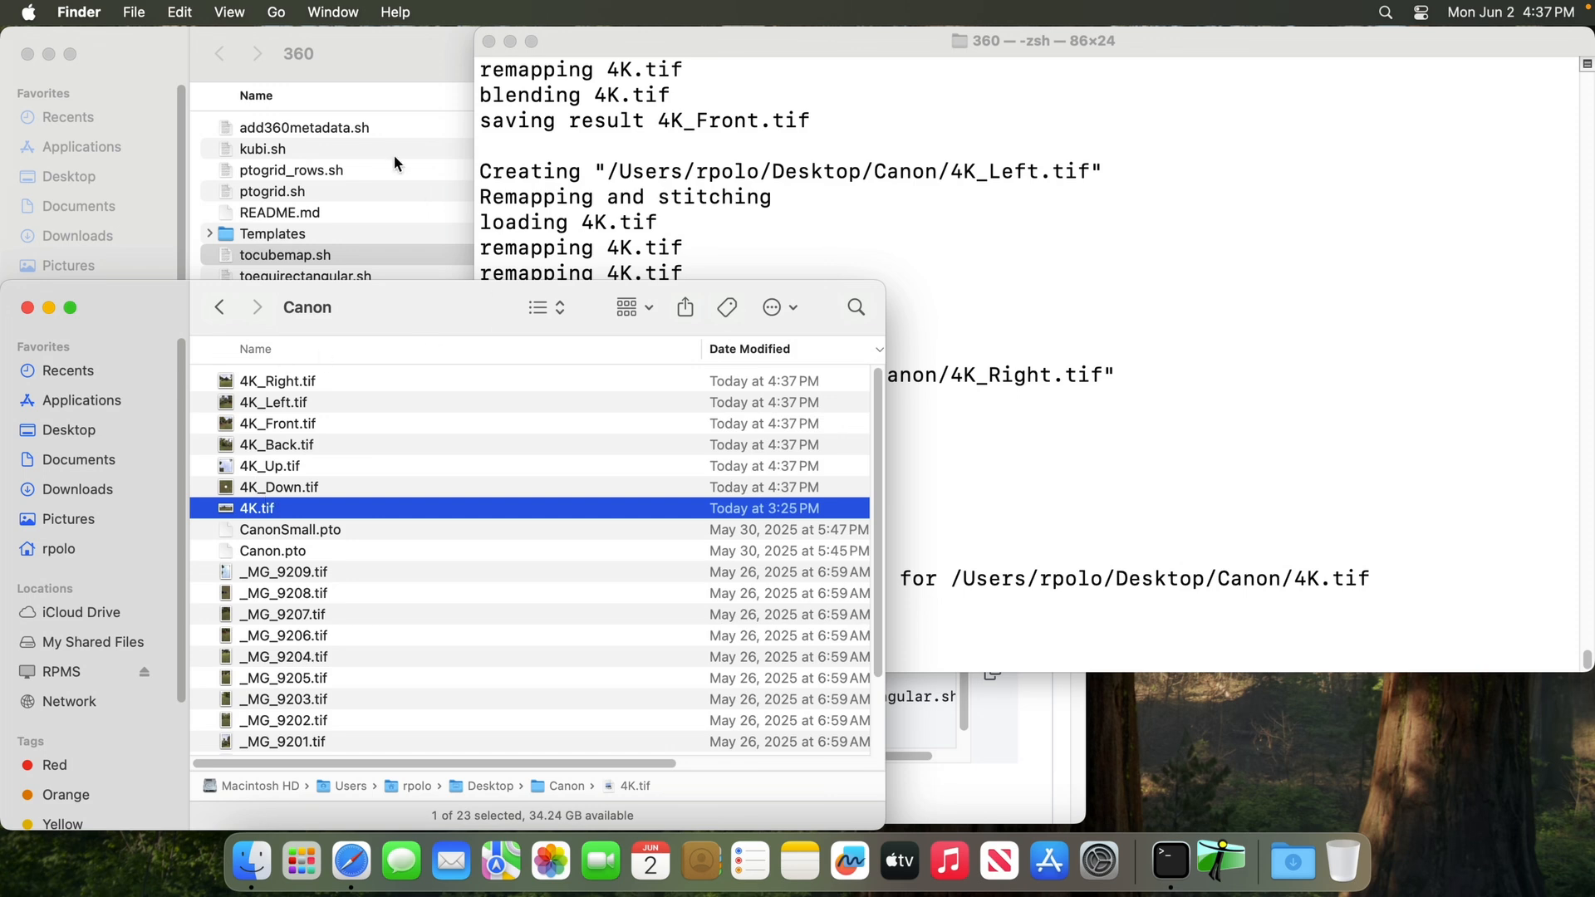
Run toequirectangular.sh from the 360 folder in Terminal on the cube face 4K_Right.tif from the Canon folder
left_click(1065, 311)
left_click(389, 71)
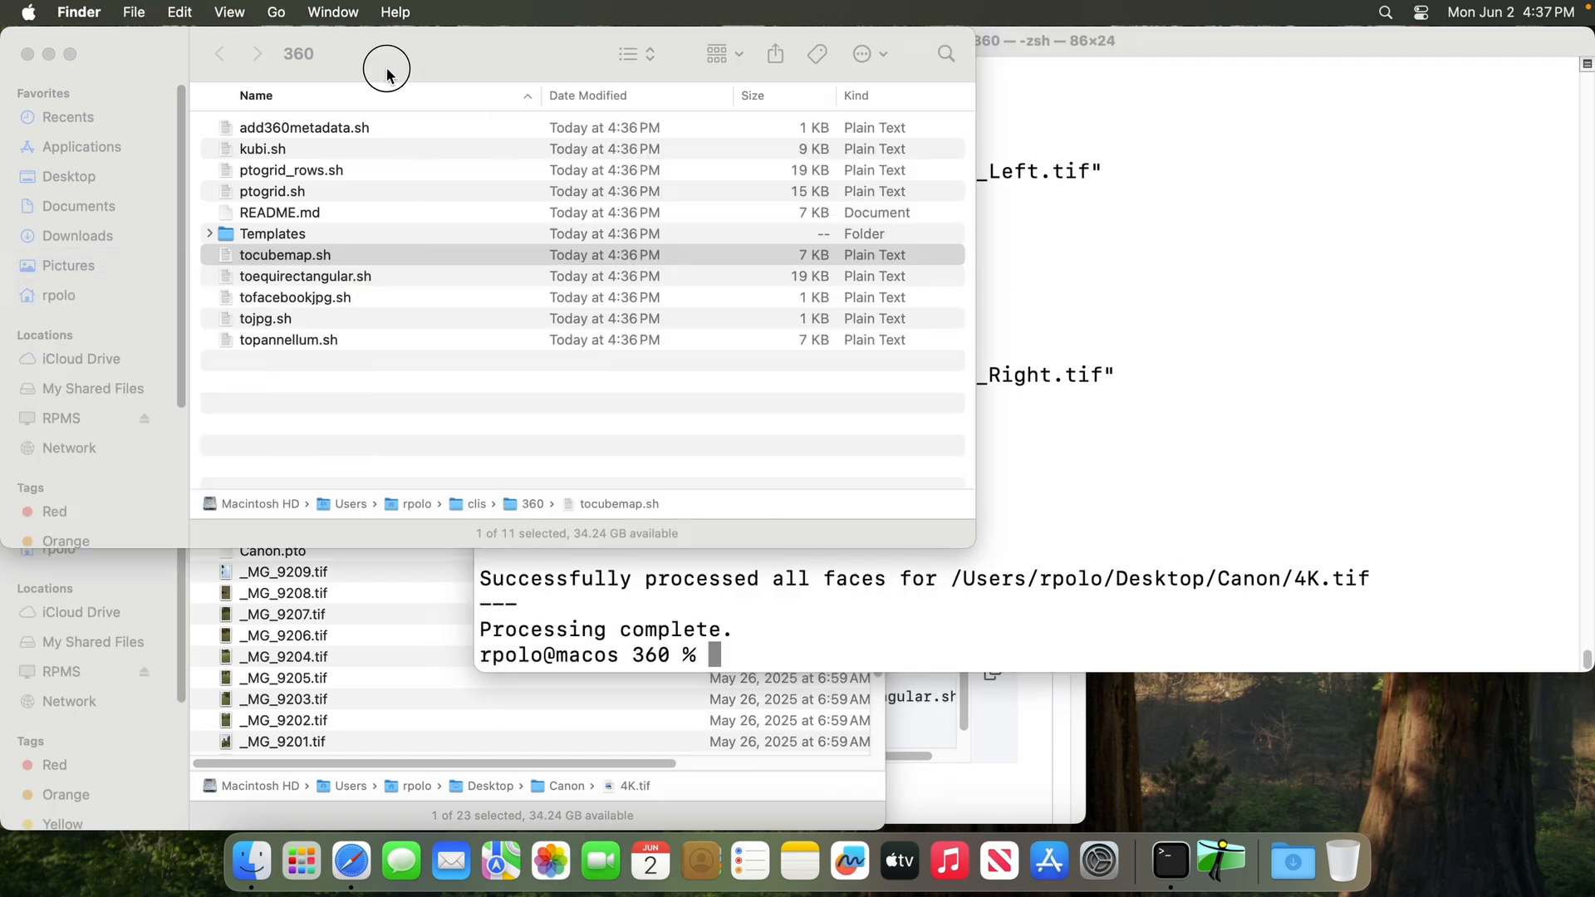
left_click(303, 277)
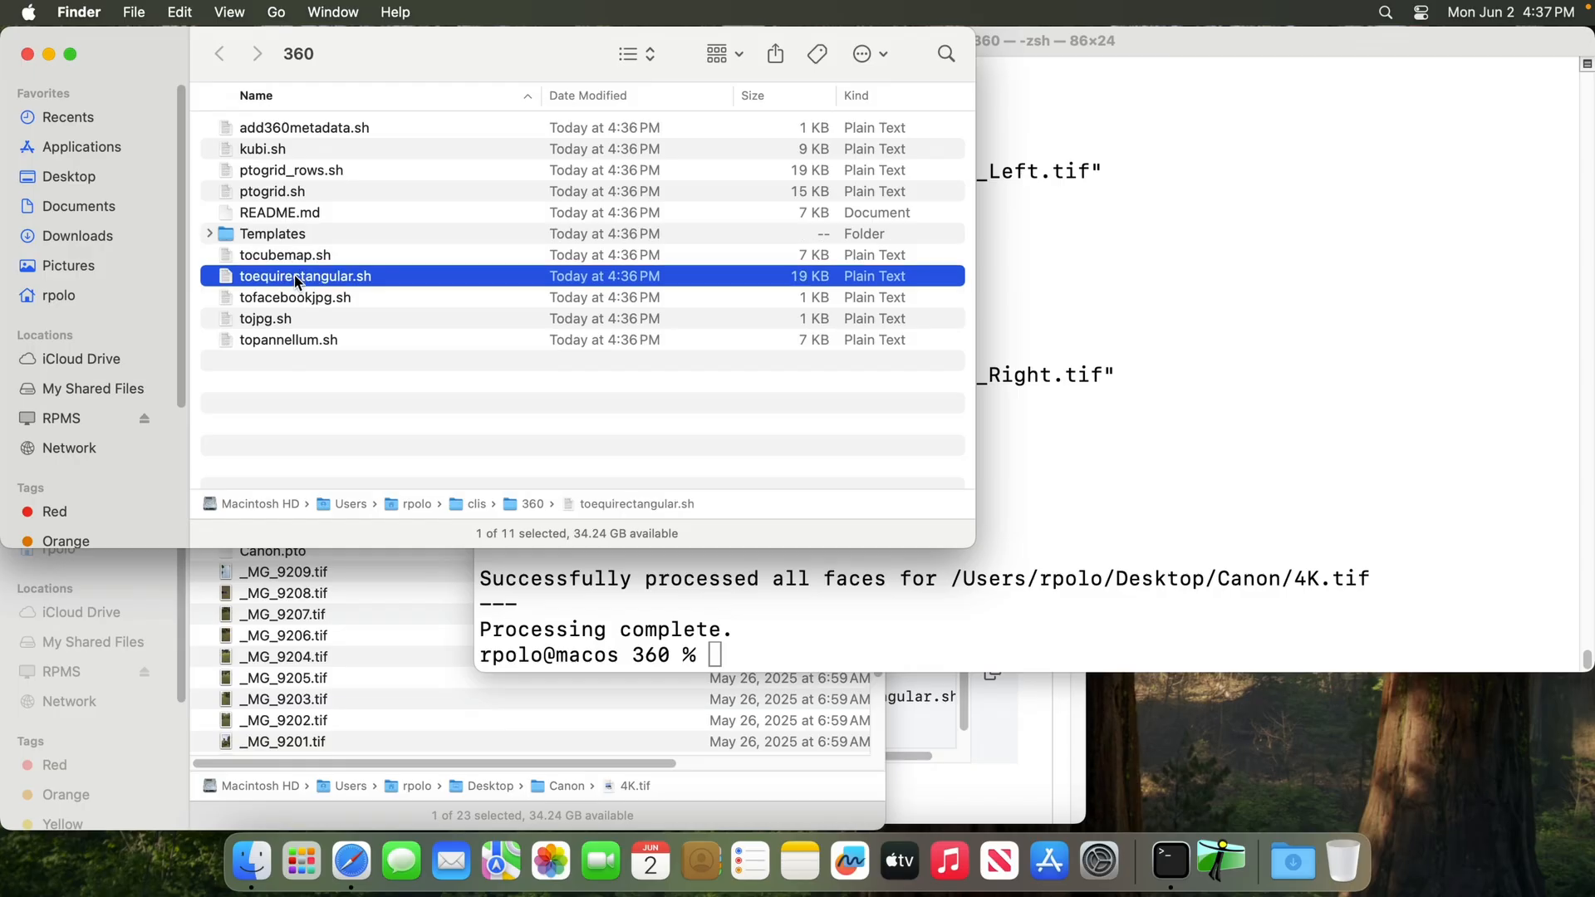
left_click(1283, 433)
left_click_drag(322, 283, 875, 335)
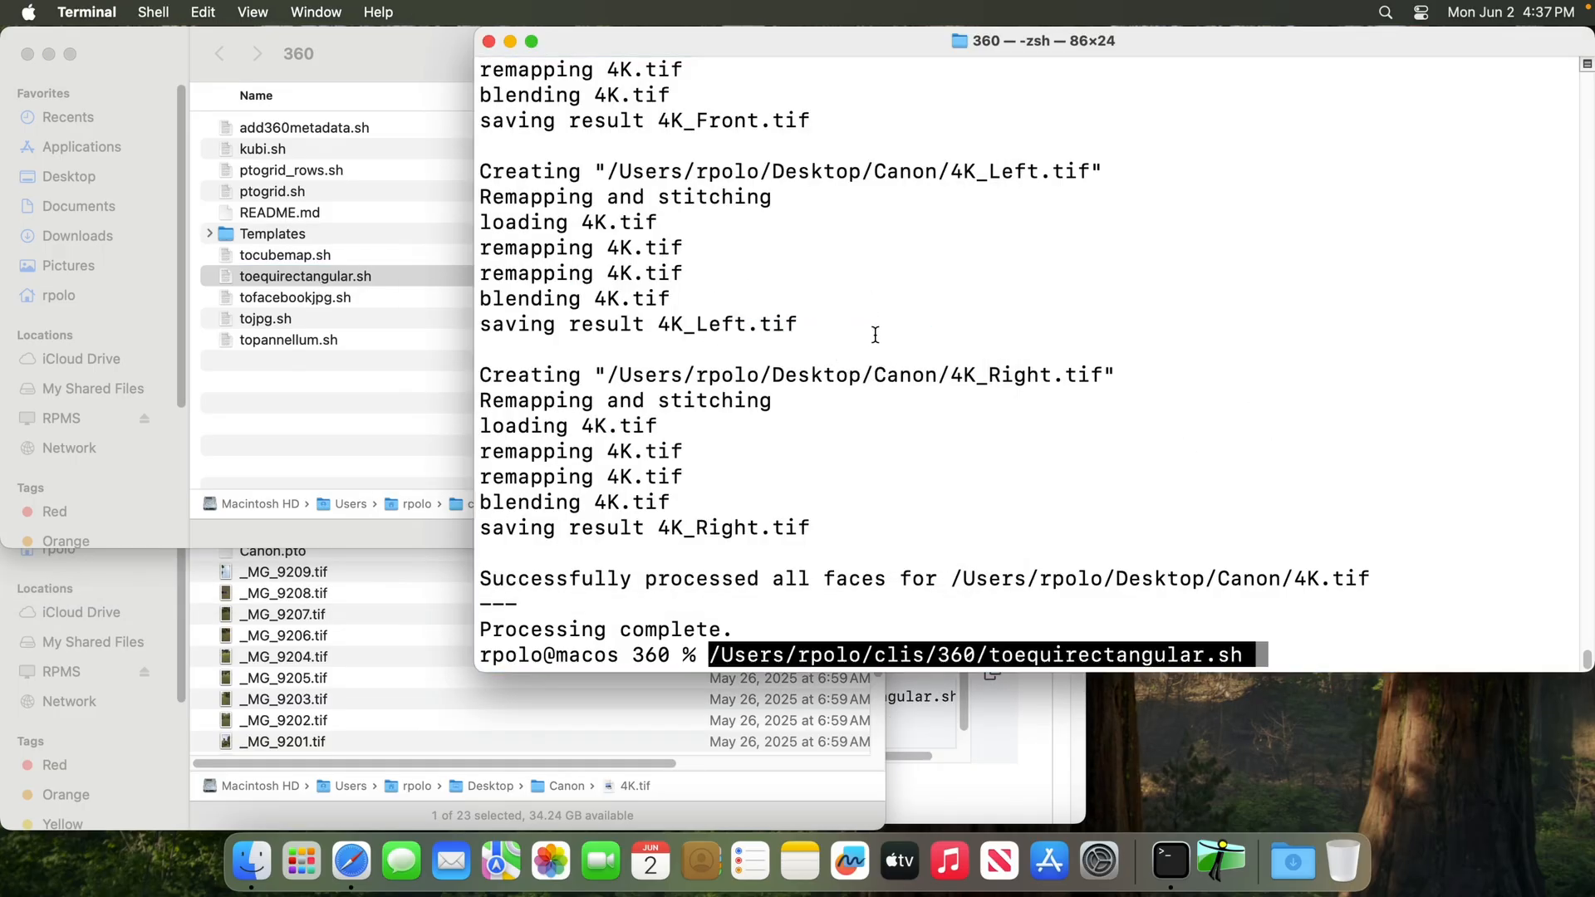
left_click(511, 764)
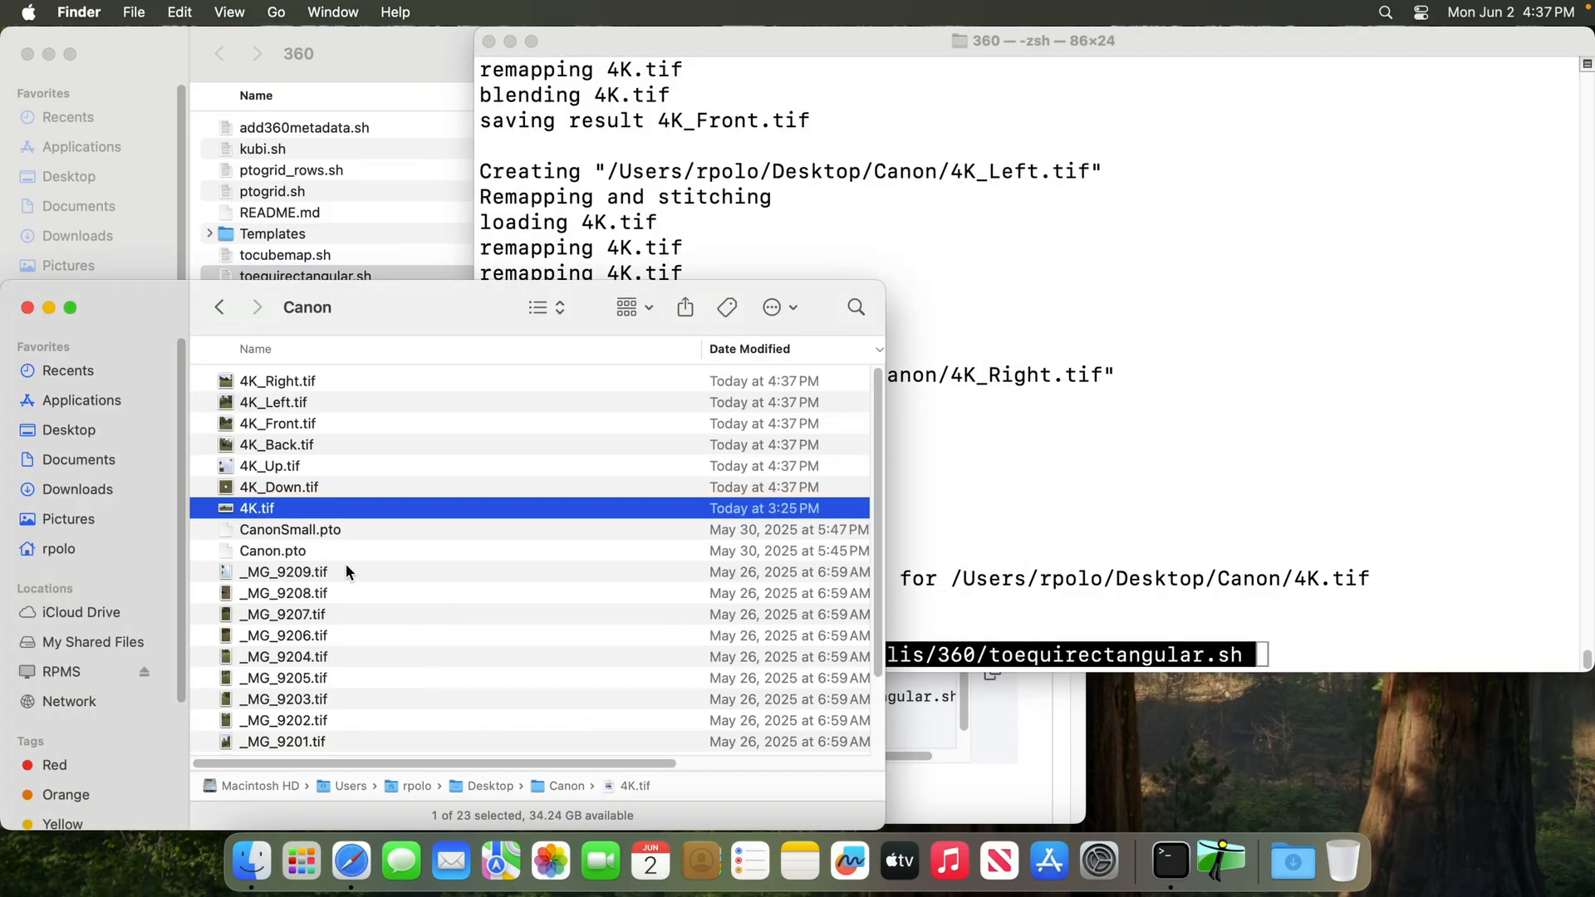
left_click(302, 383)
left_click_drag(294, 382, 1229, 486)
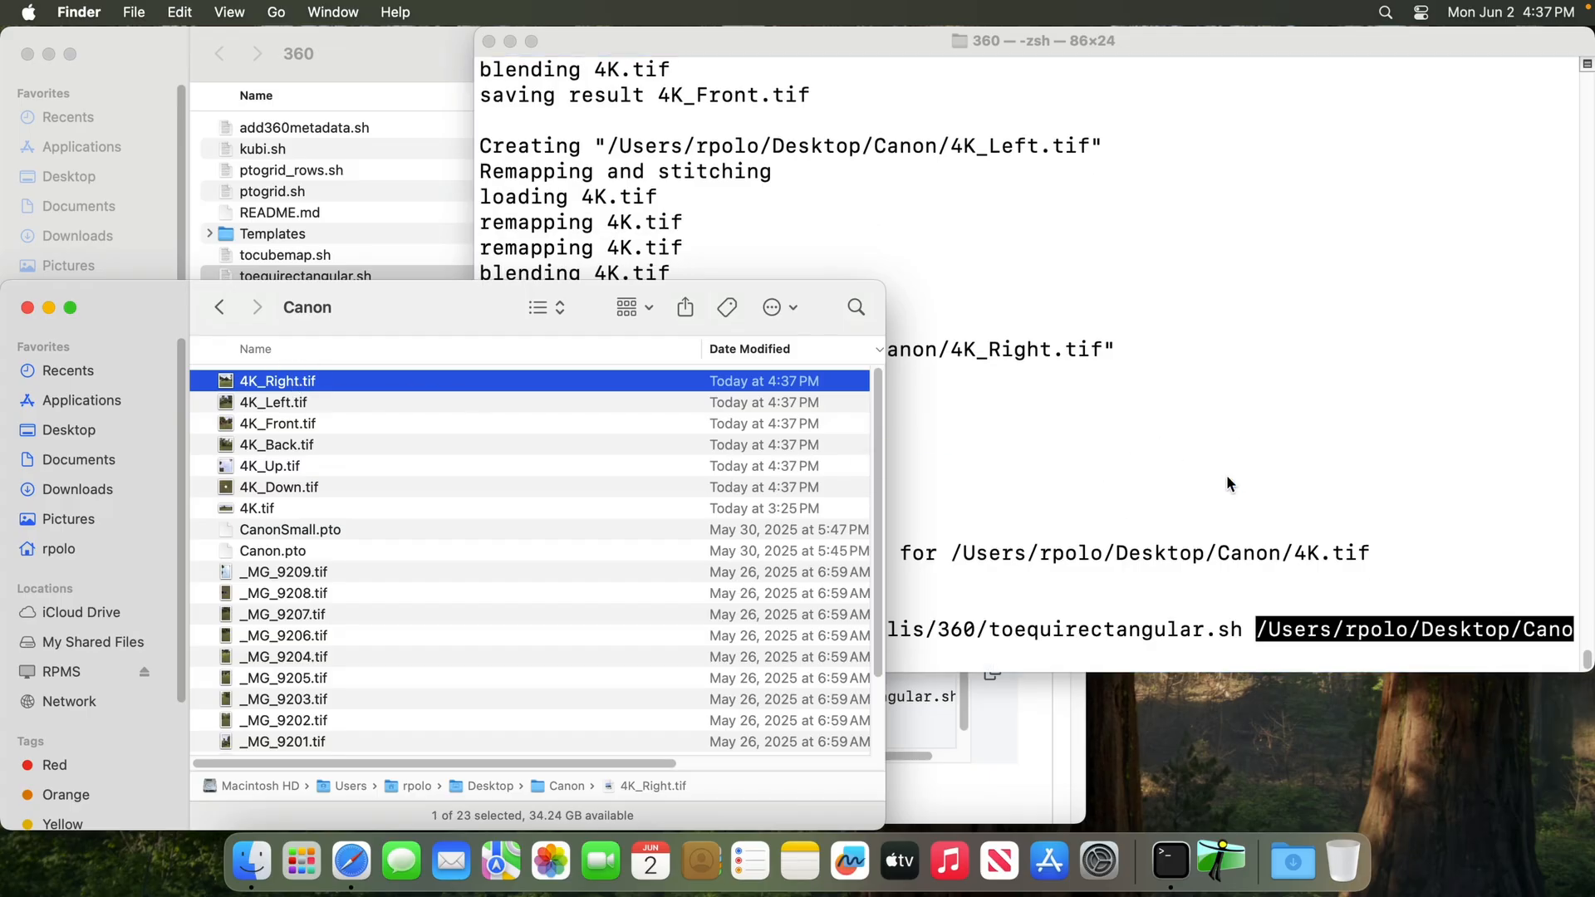
left_click(1271, 447)
key("Return")
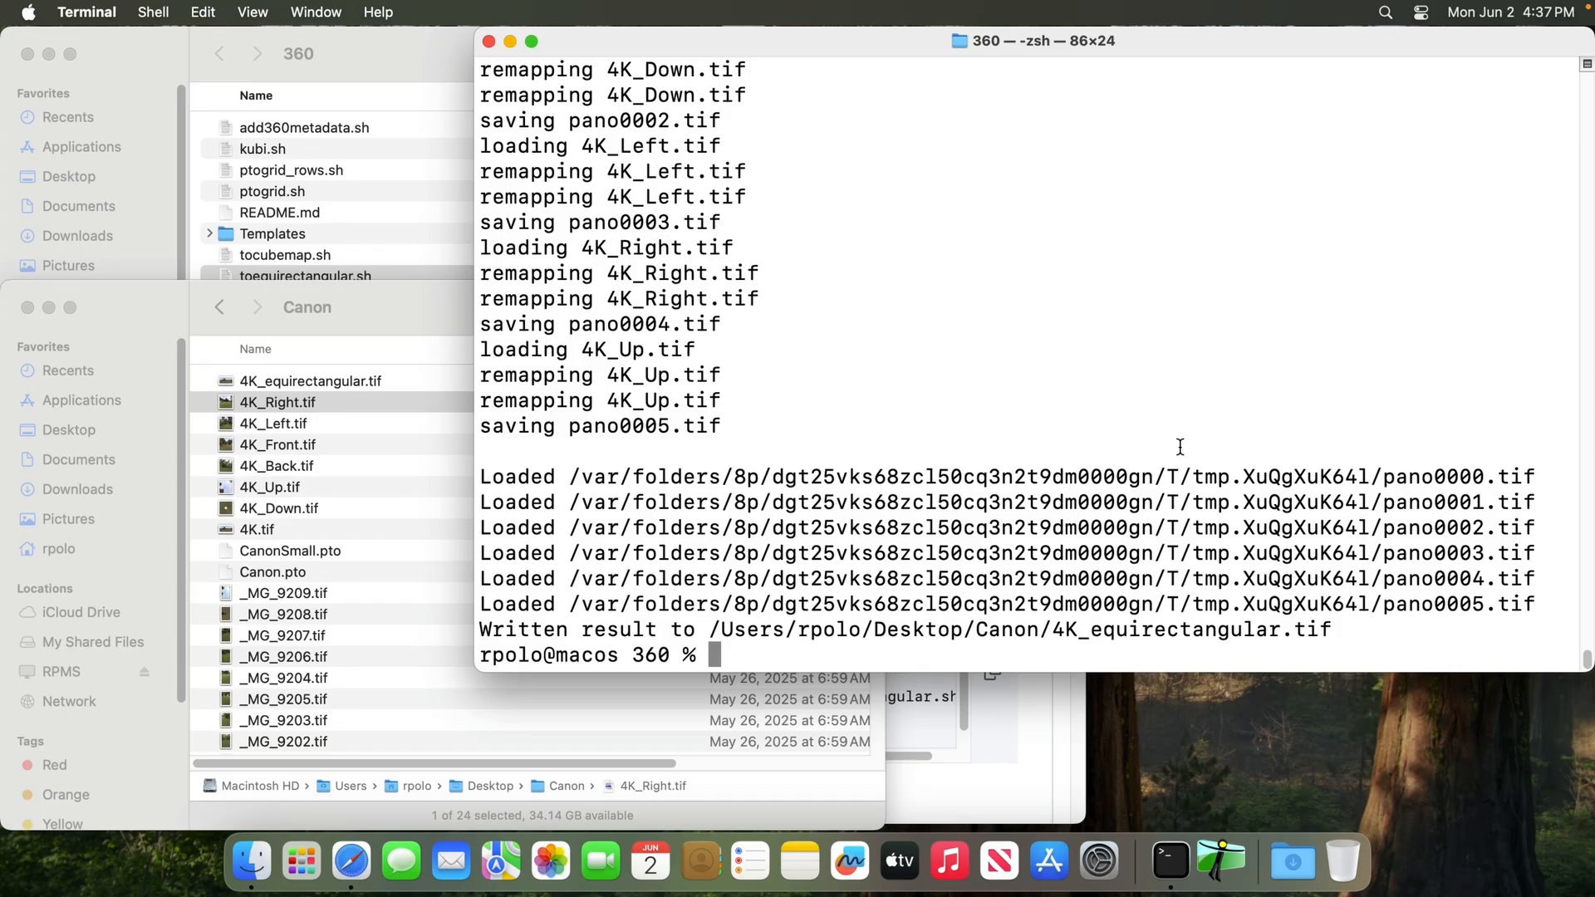
Preview 4K_equirectangular.tif from the Canon folder and close the preview again
left_click(388, 384)
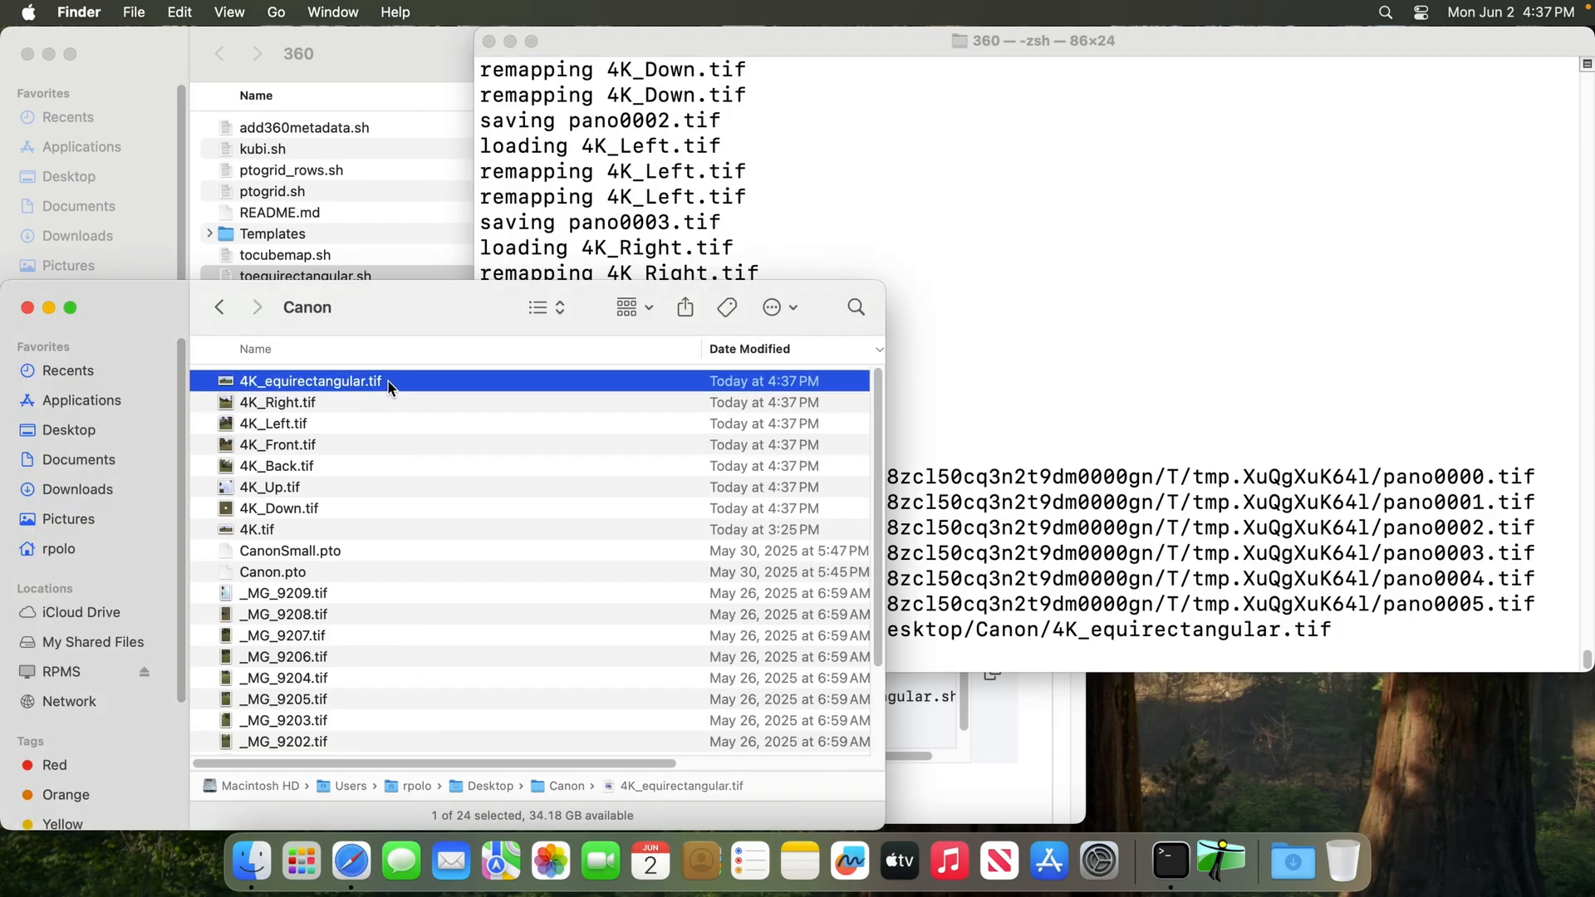
key("space")
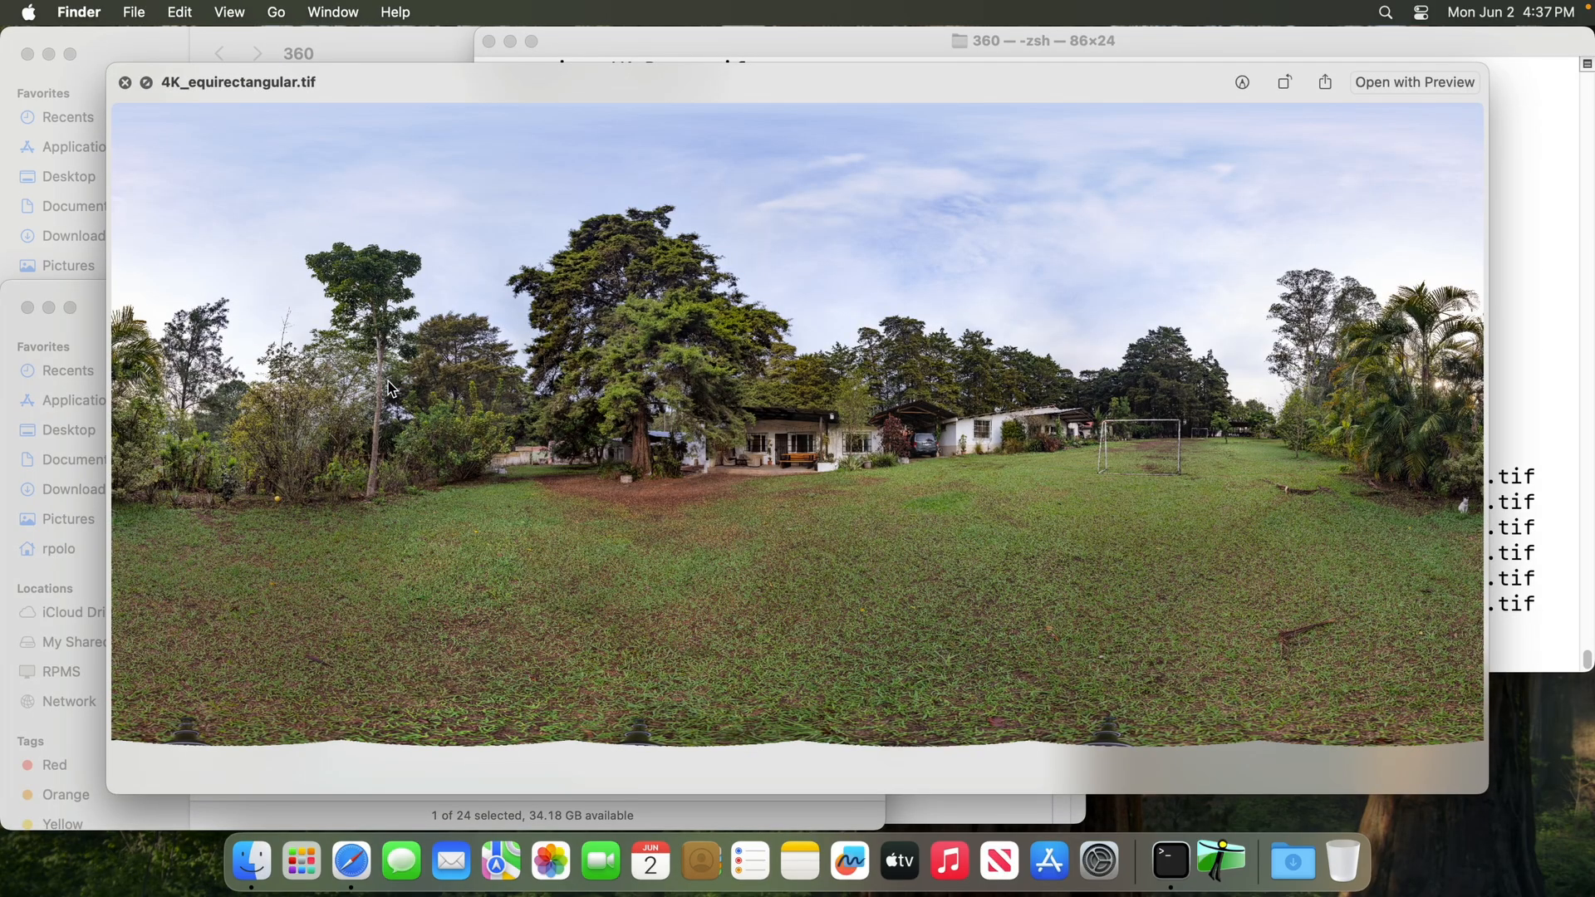
key("space")
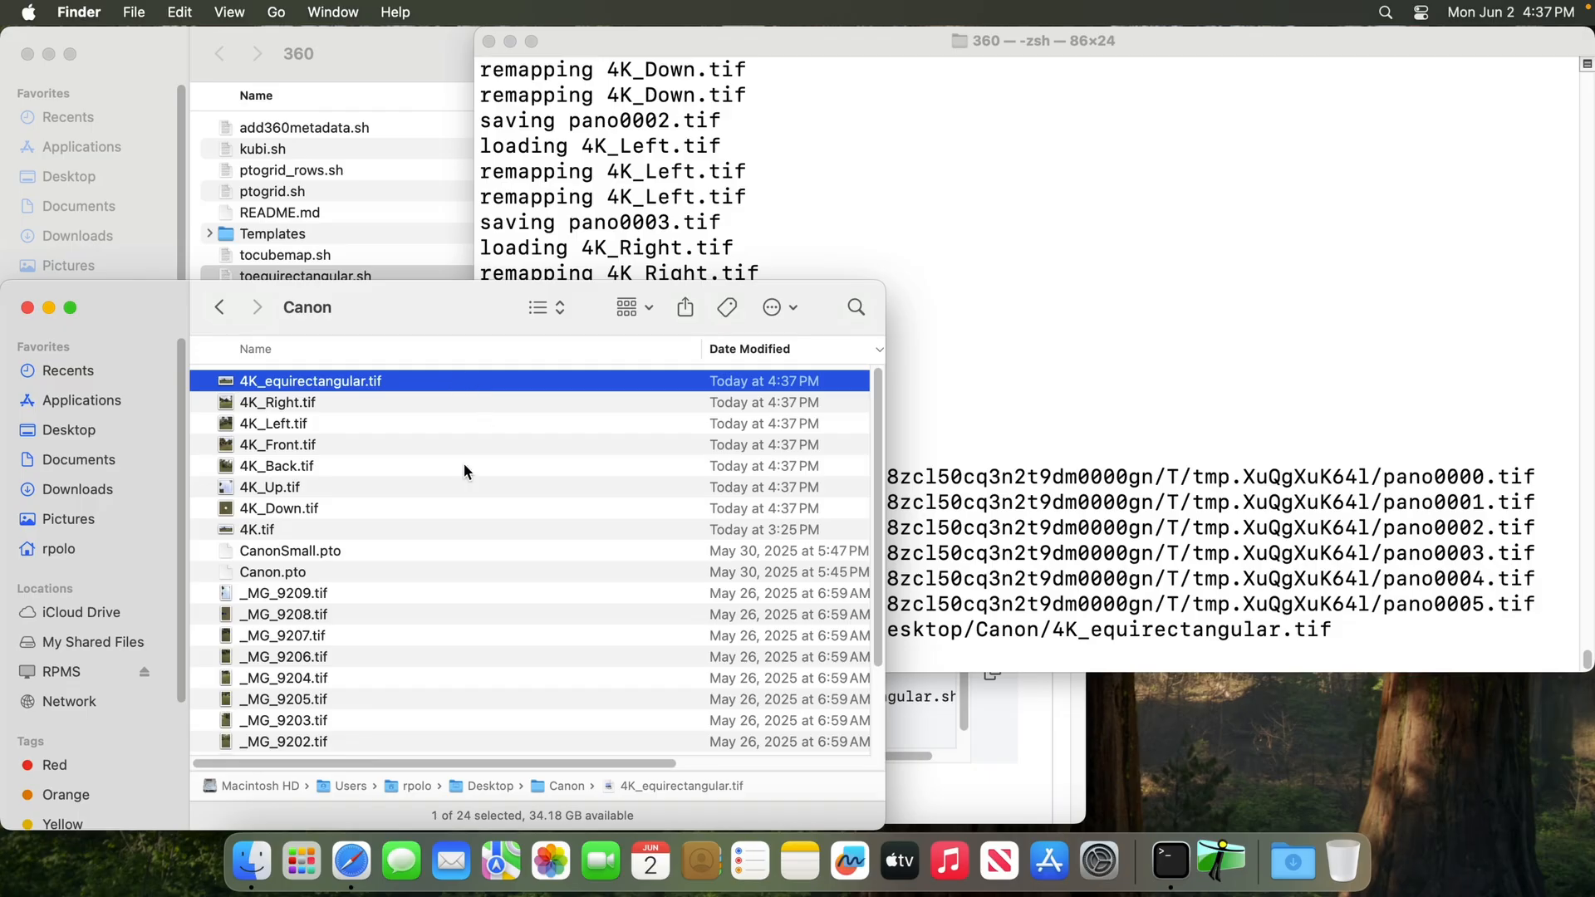
Switch to the README in Safari and read through the remaining script sections down to the alternative to tocubemap.sh
left_click(352, 859)
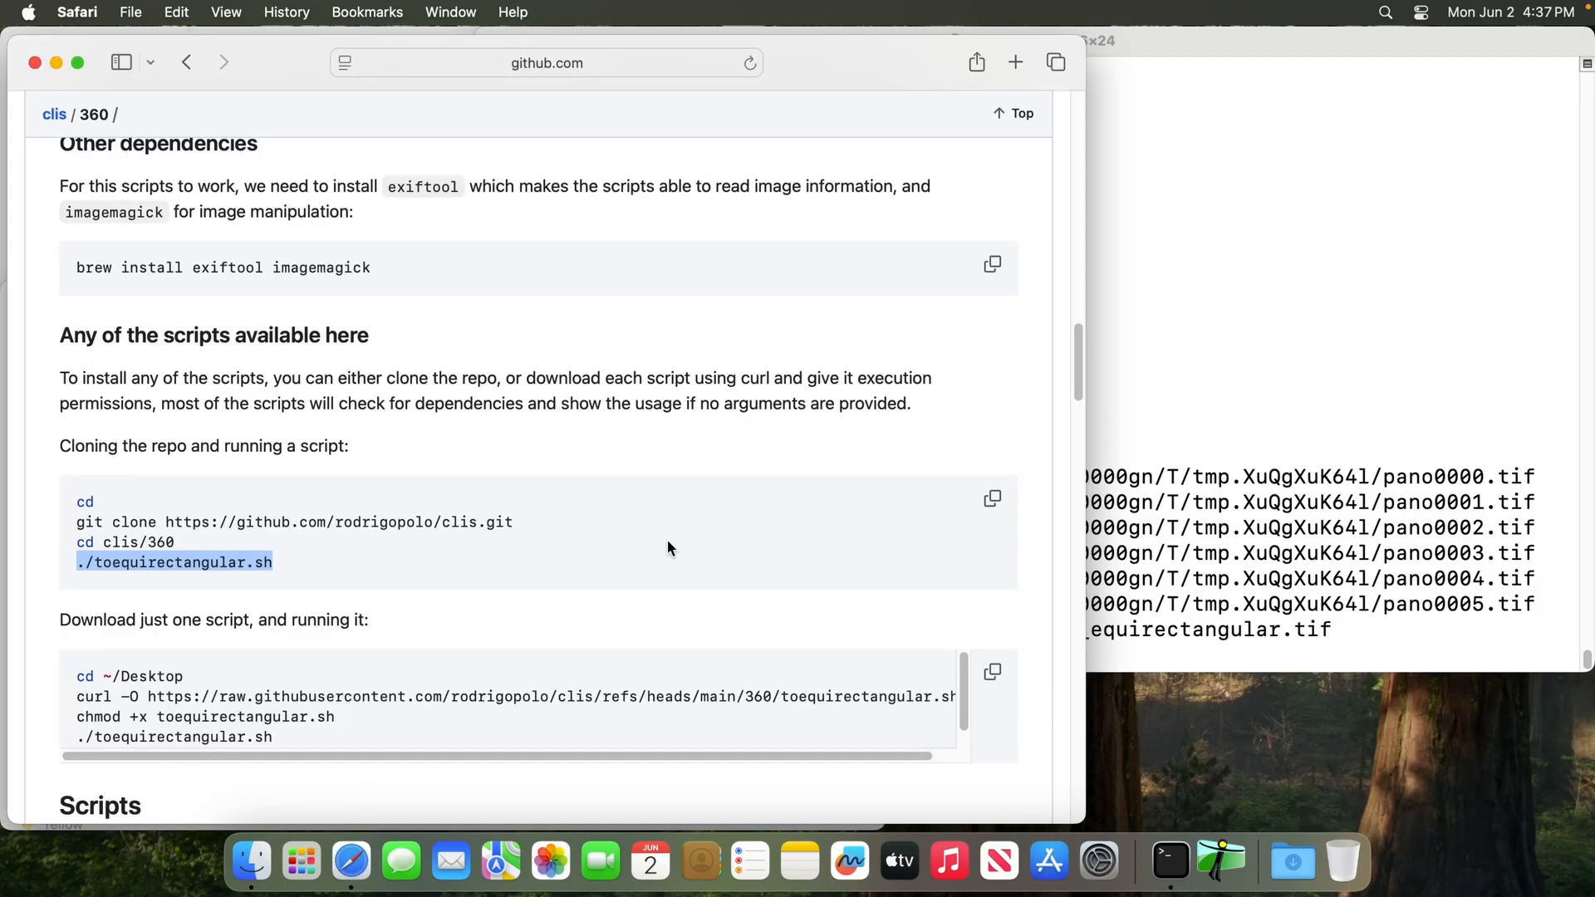
scroll(666, 540, "down", 3)
scroll(668, 541, "down", 20)
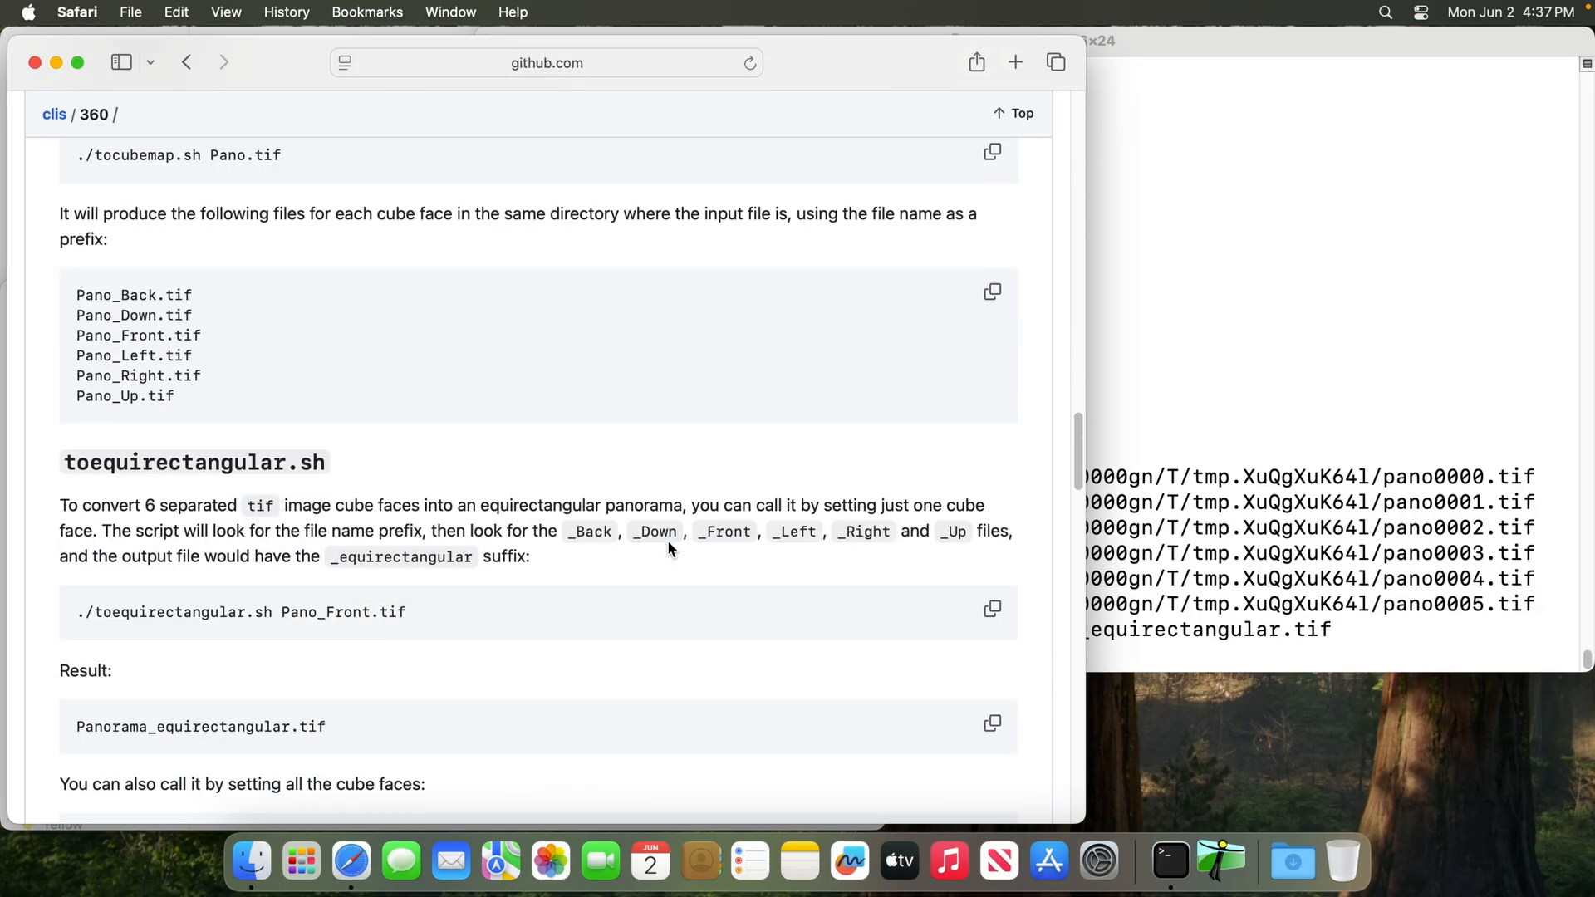
scroll(667, 541, "down", 15)
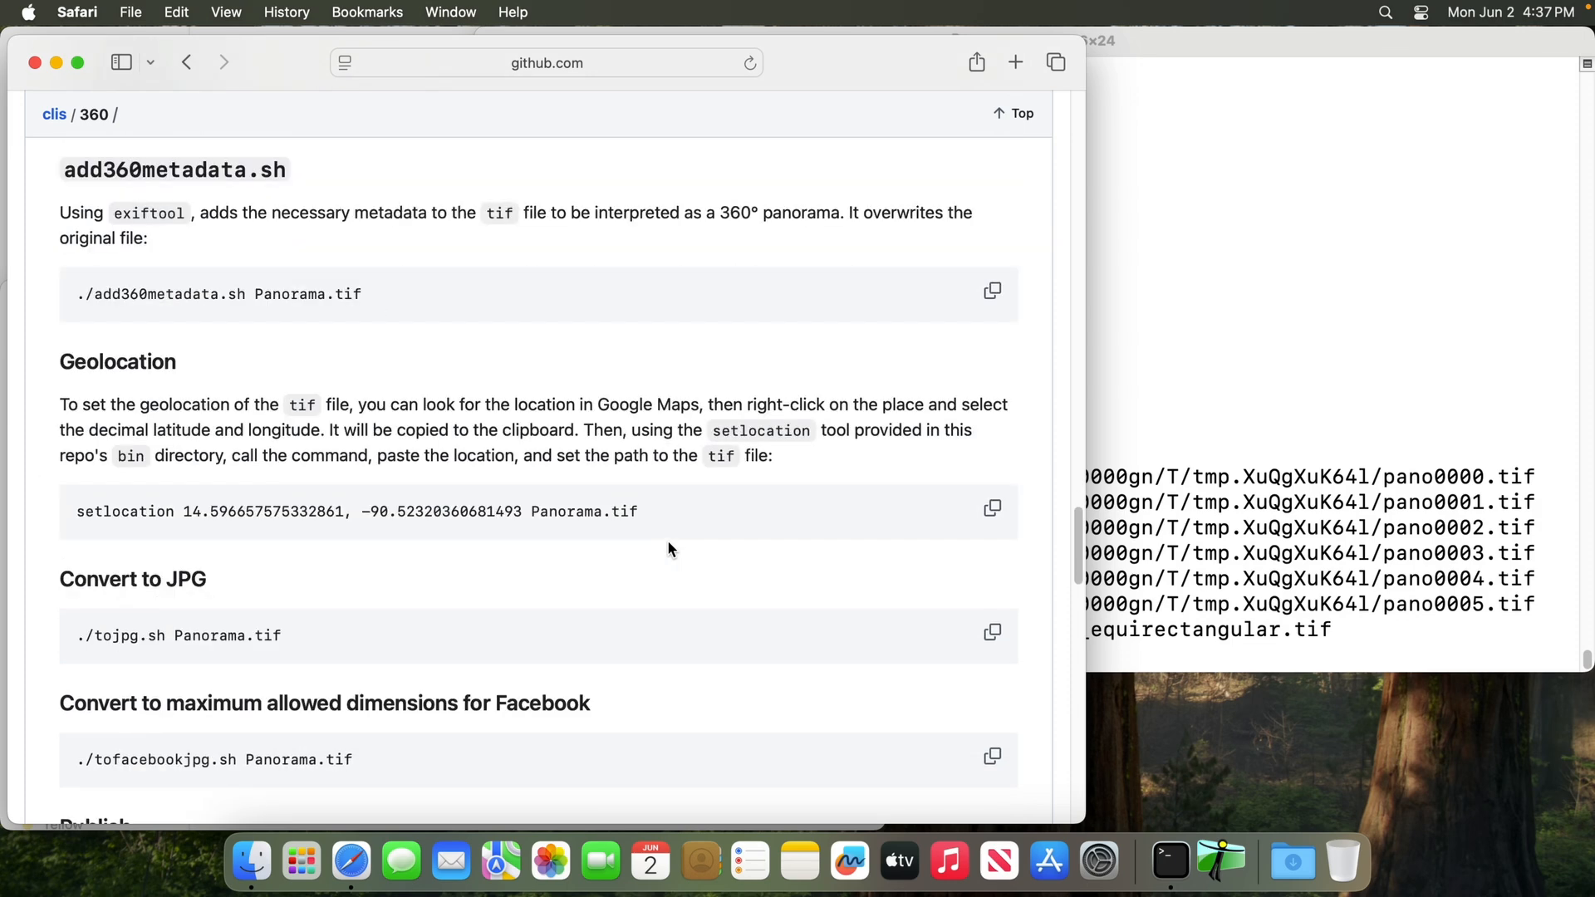
scroll(665, 548, "down", 6)
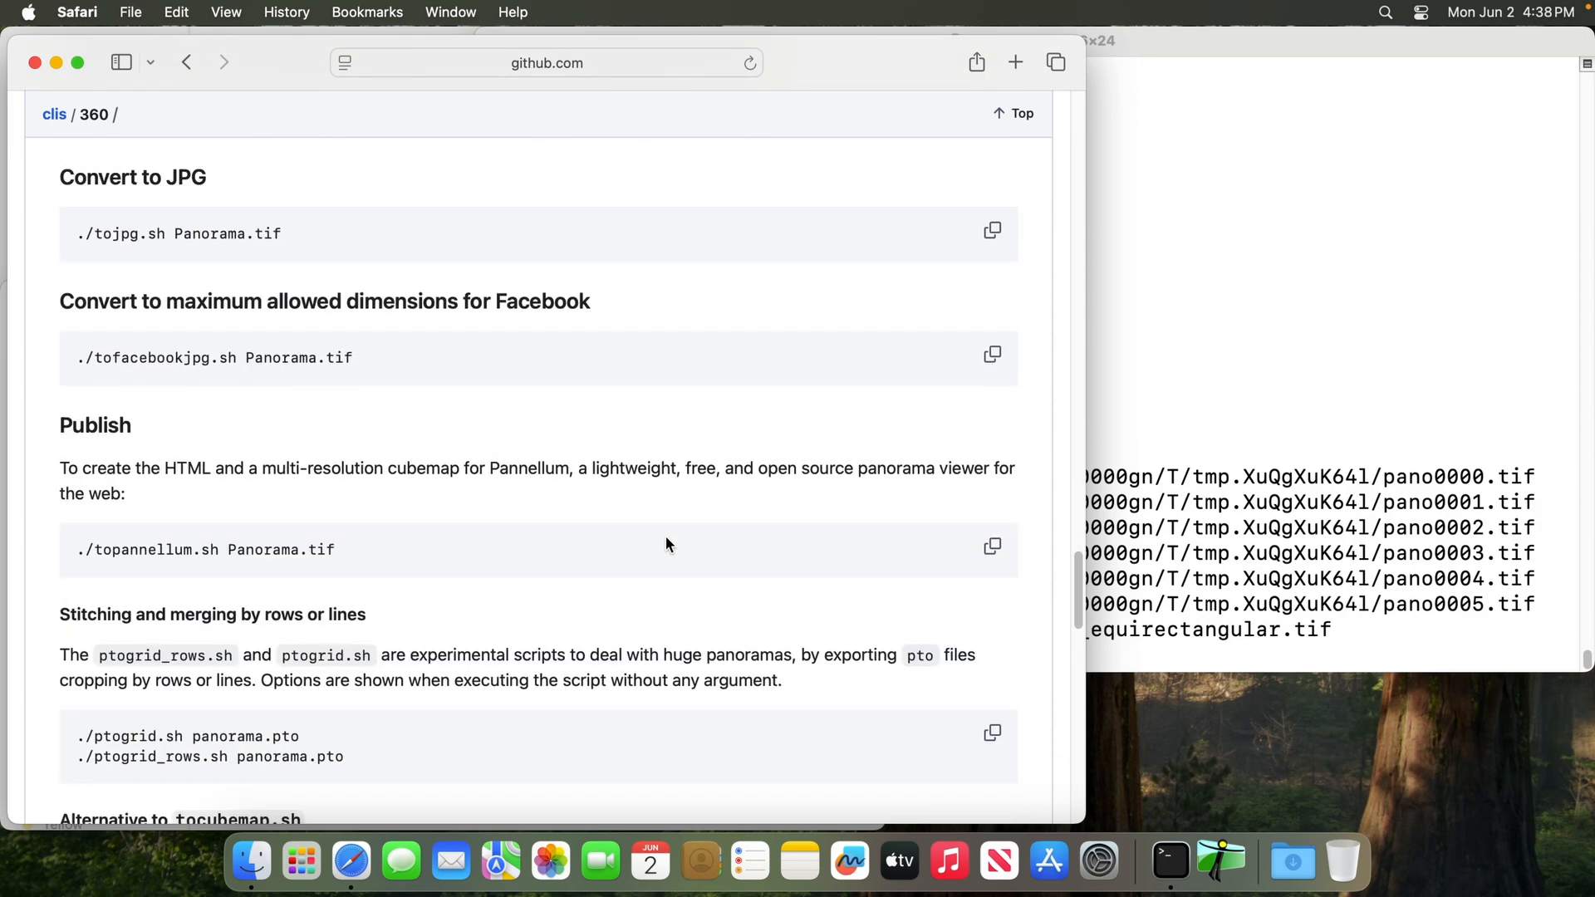
scroll(665, 561, "down", 10)
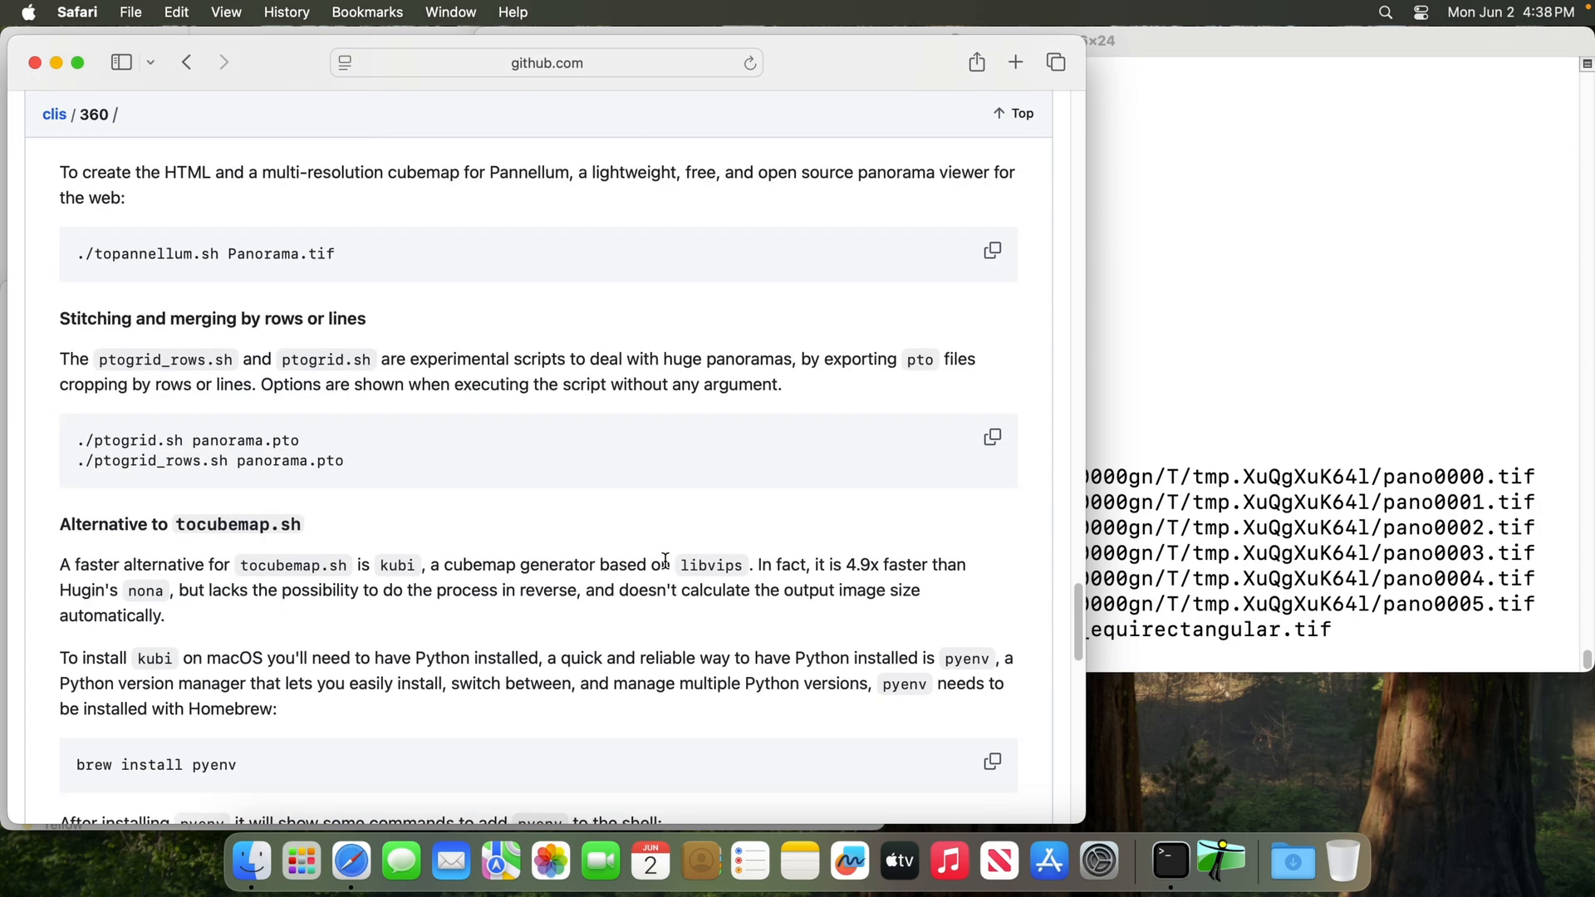
scroll(665, 568, "down", 4)
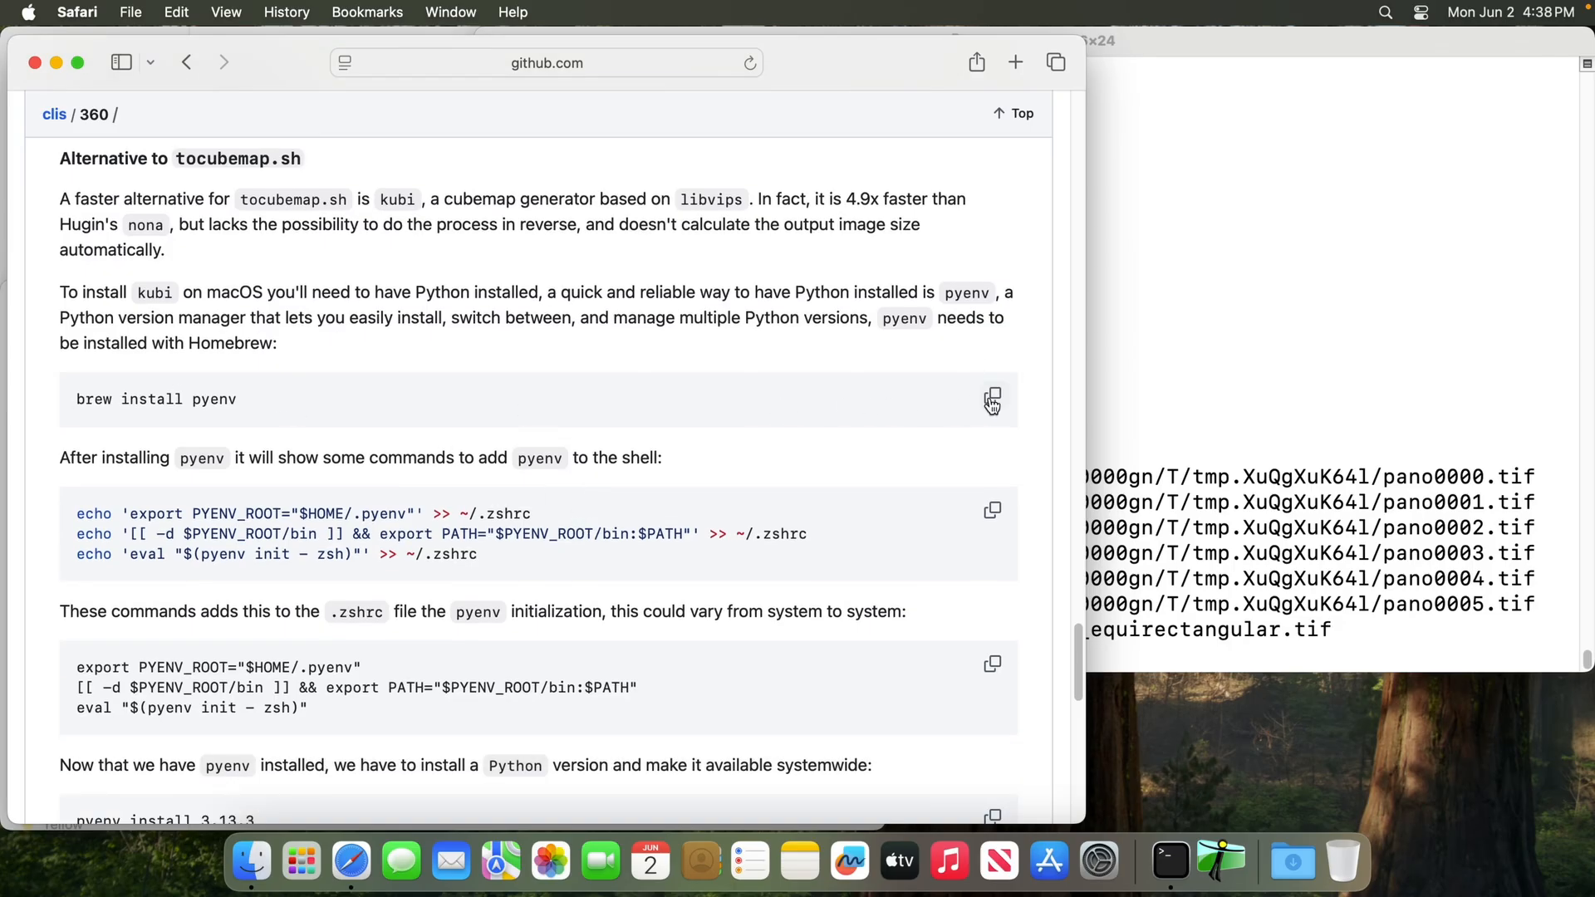
Copy the pyenv install command from the README and run "brew install pyenv" in a cleared Terminal
double_click(224, 402)
left_click(991, 399)
left_click(1184, 345)
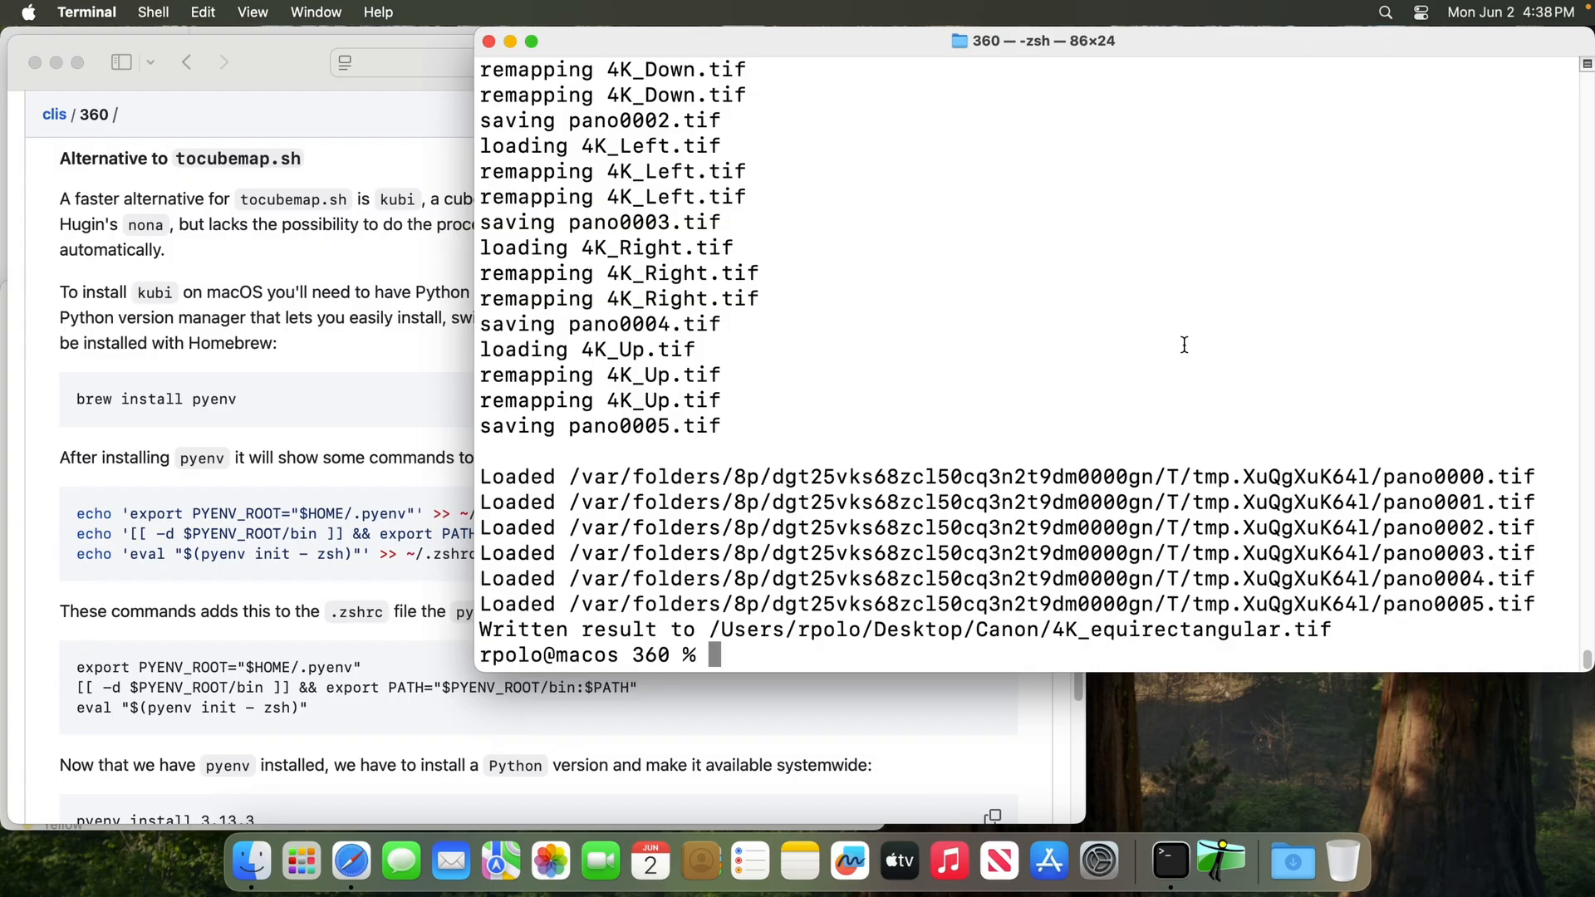
key("ctrl+l")
key("super+v")
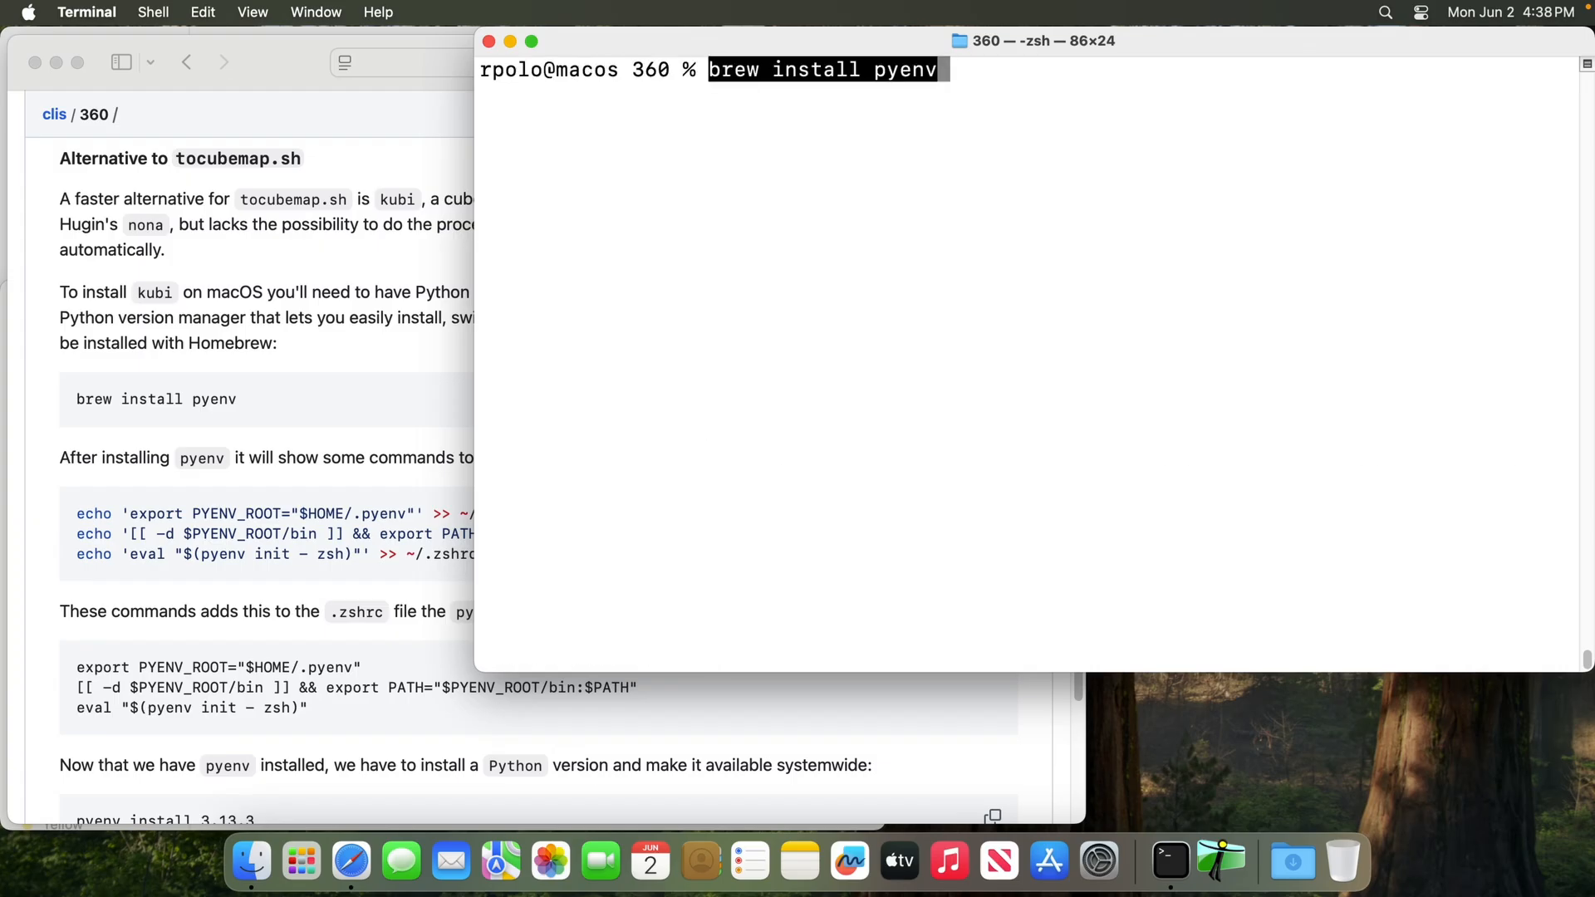
key("Return")
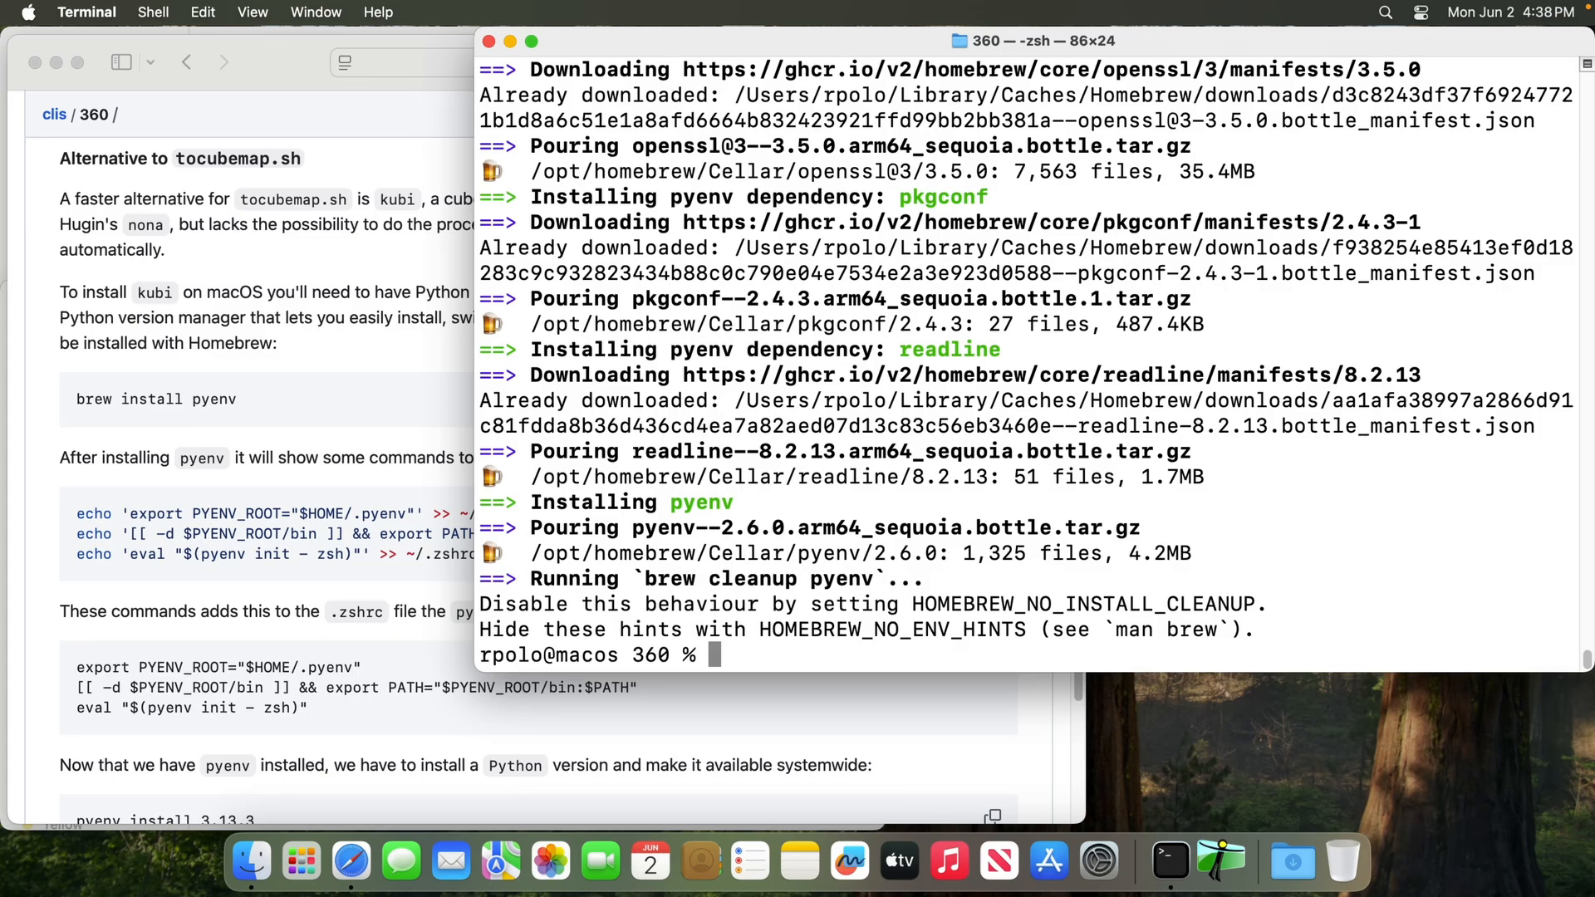
Run the README's three echo commands in Terminal to add pyenv initialization to ~/.zshrc, and replace the session with a new Terminal tab
left_click(227, 406)
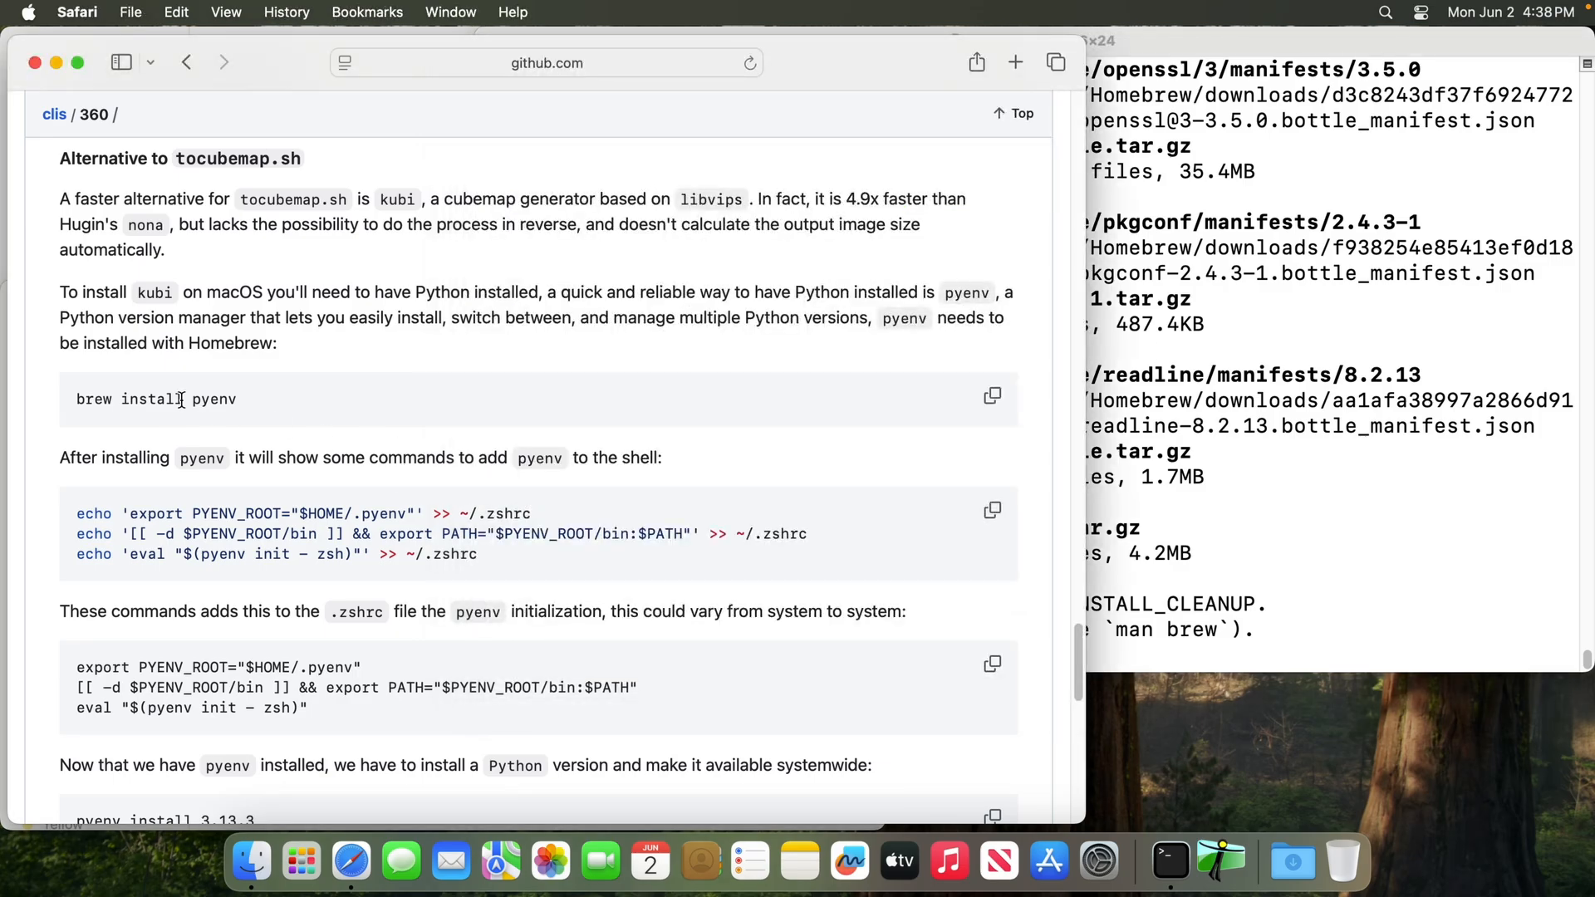
double_click(206, 399)
left_click_drag(78, 513, 640, 555)
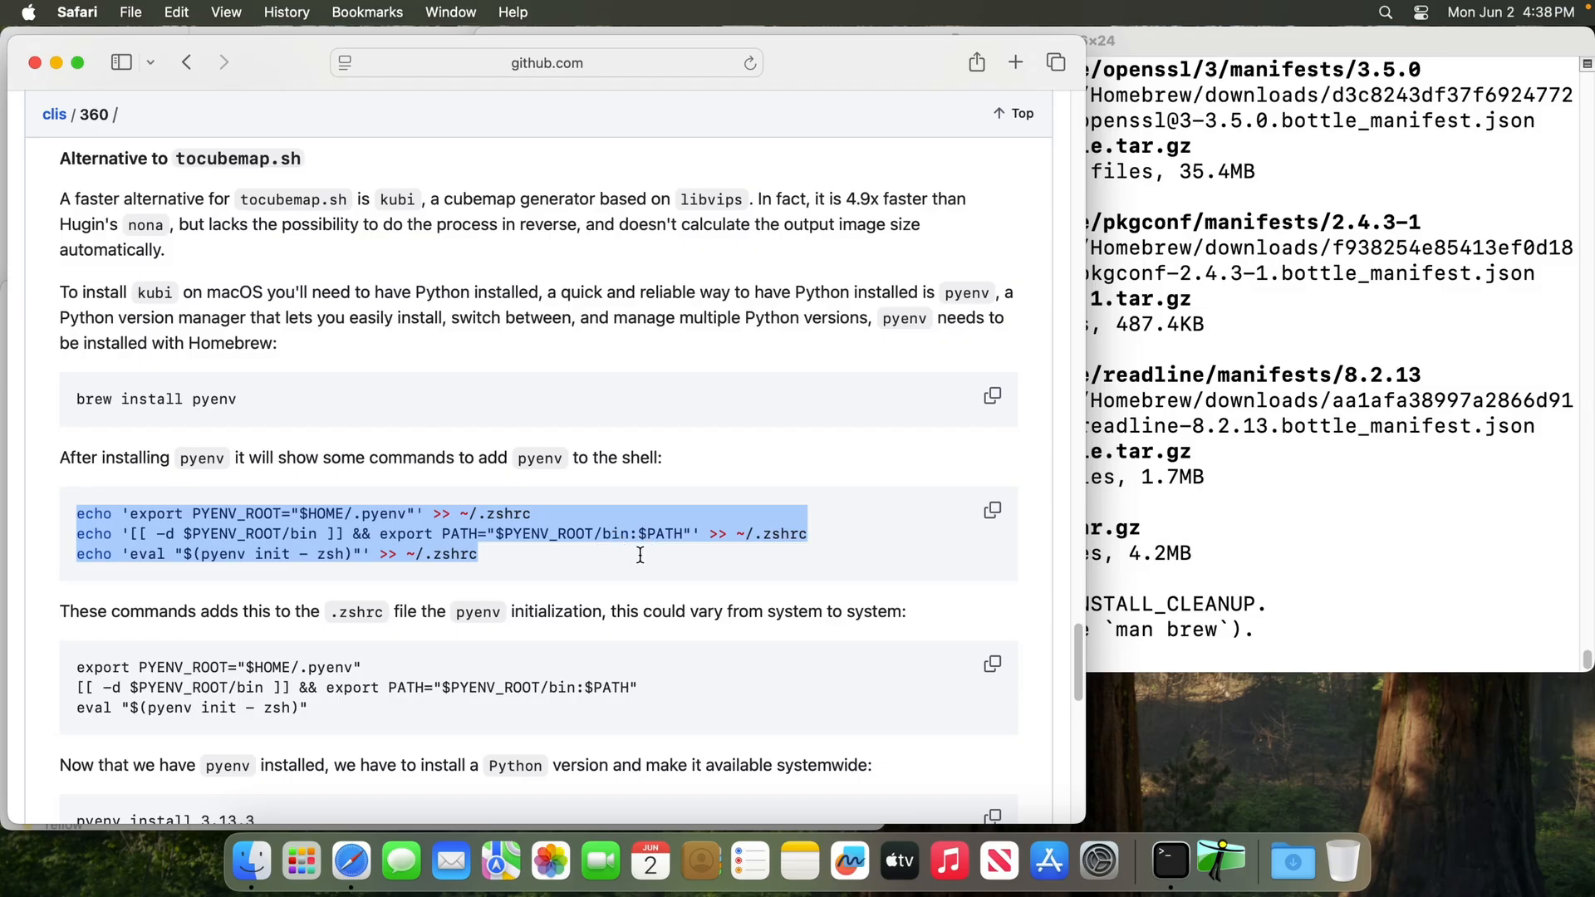
left_click(914, 471)
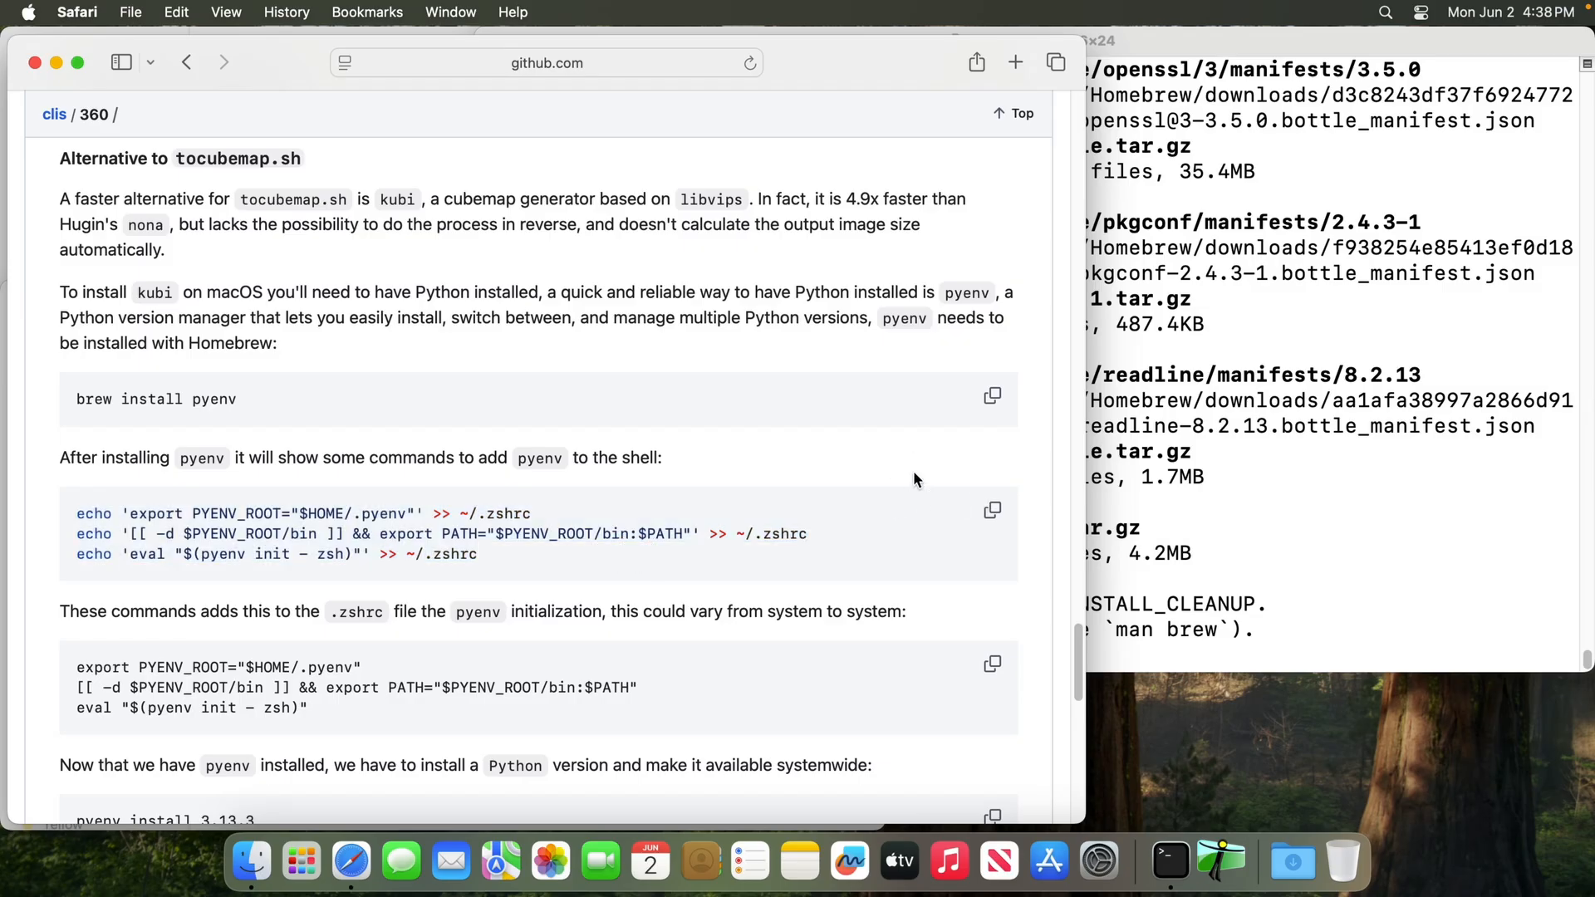
left_click(992, 510)
left_click(1265, 504)
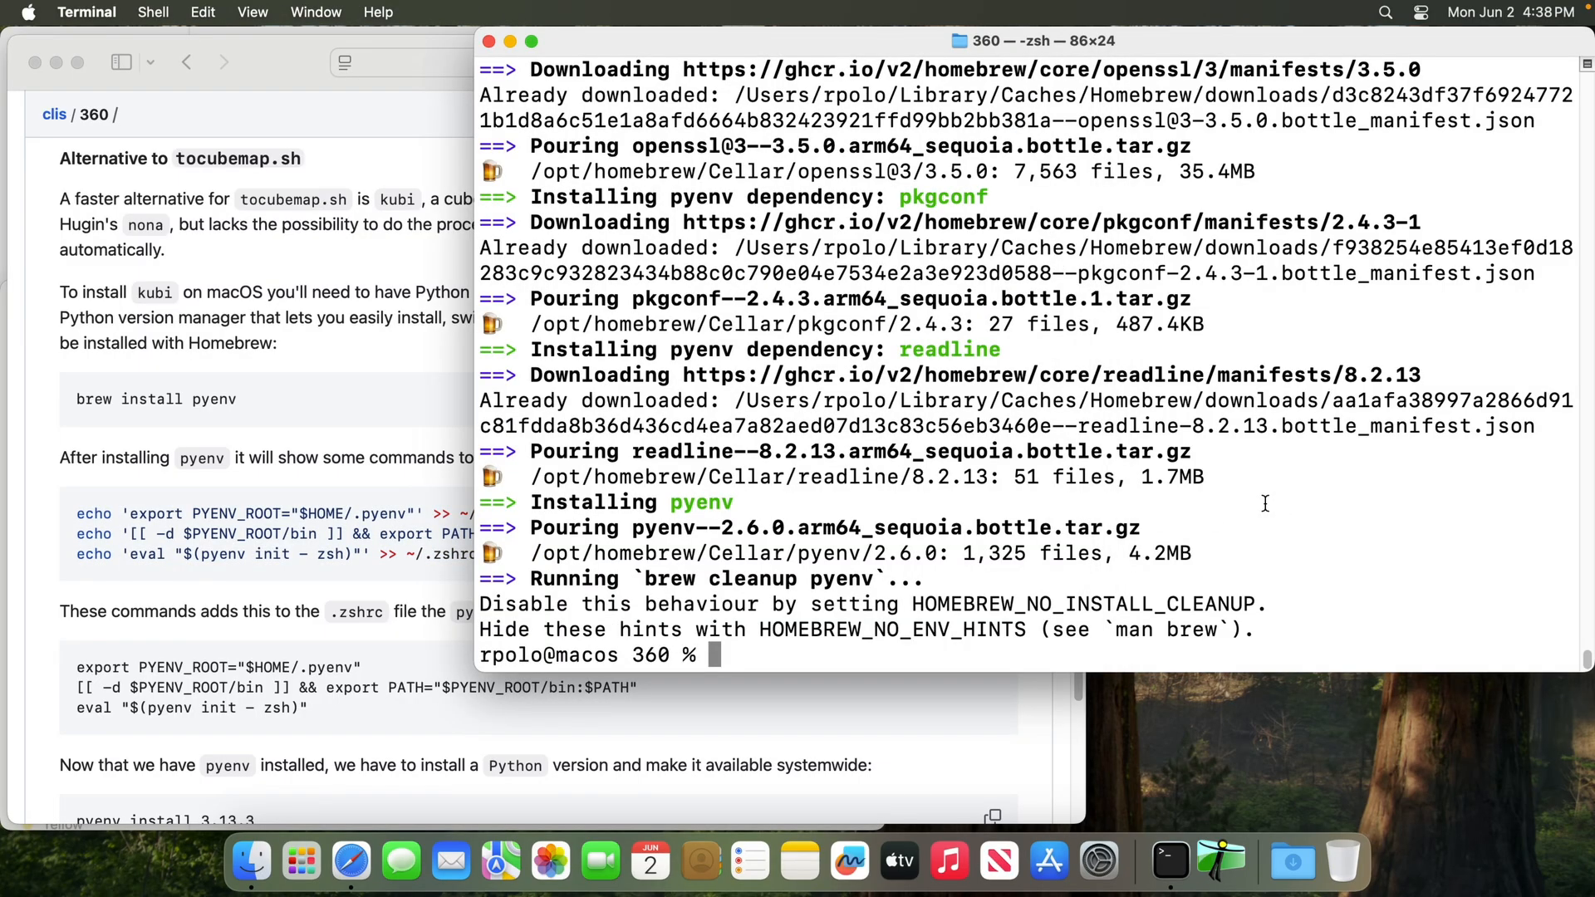
key("super+k")
key("super+v")
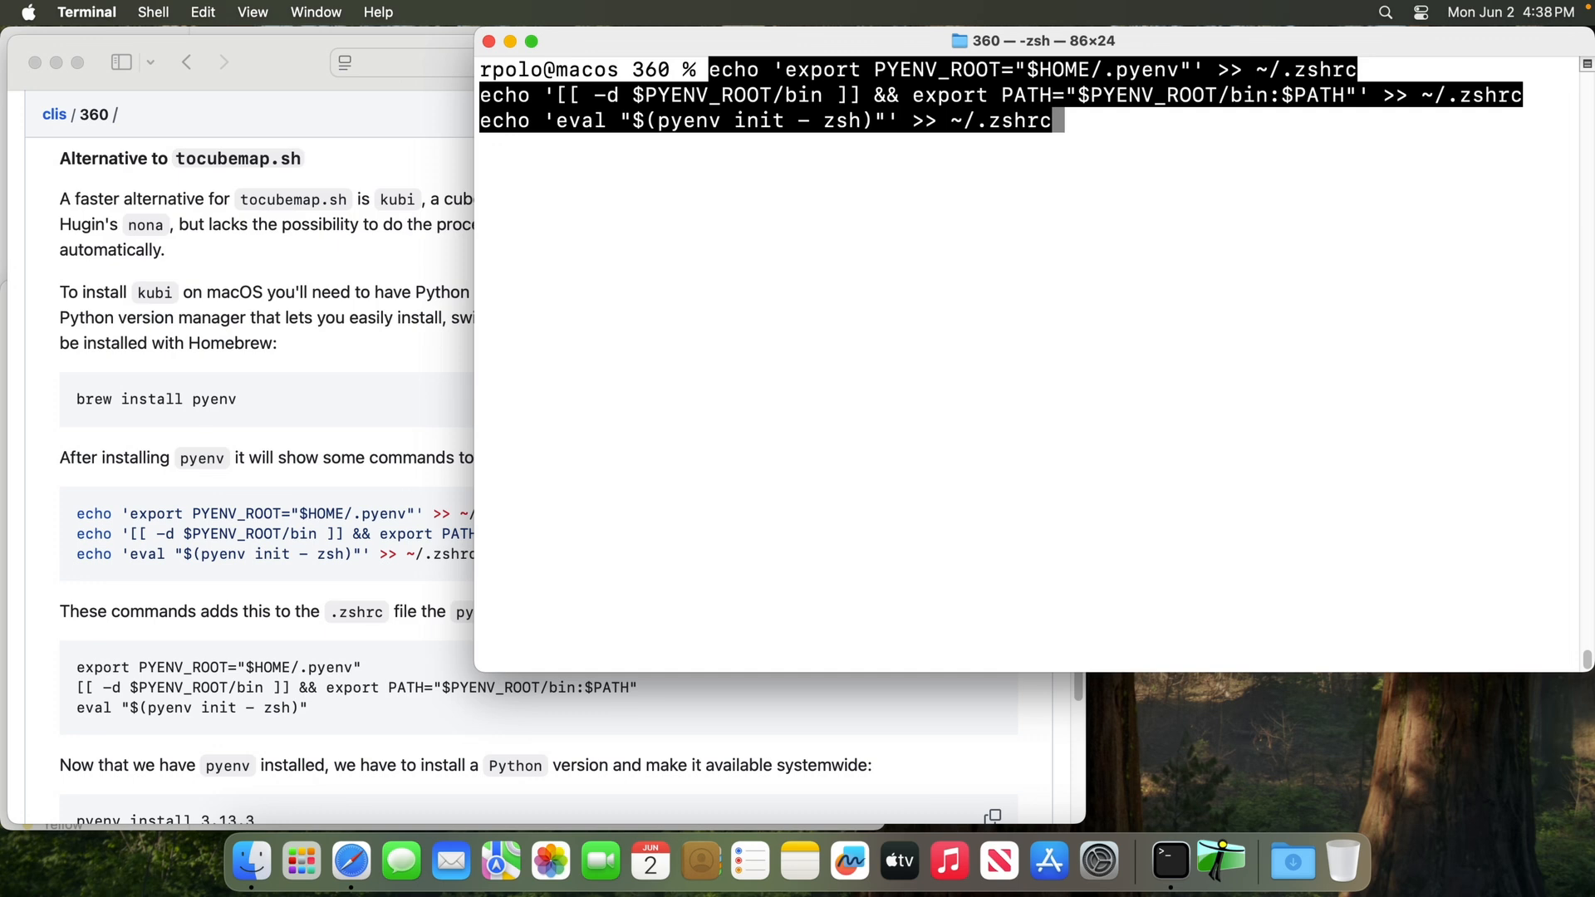
key("Return")
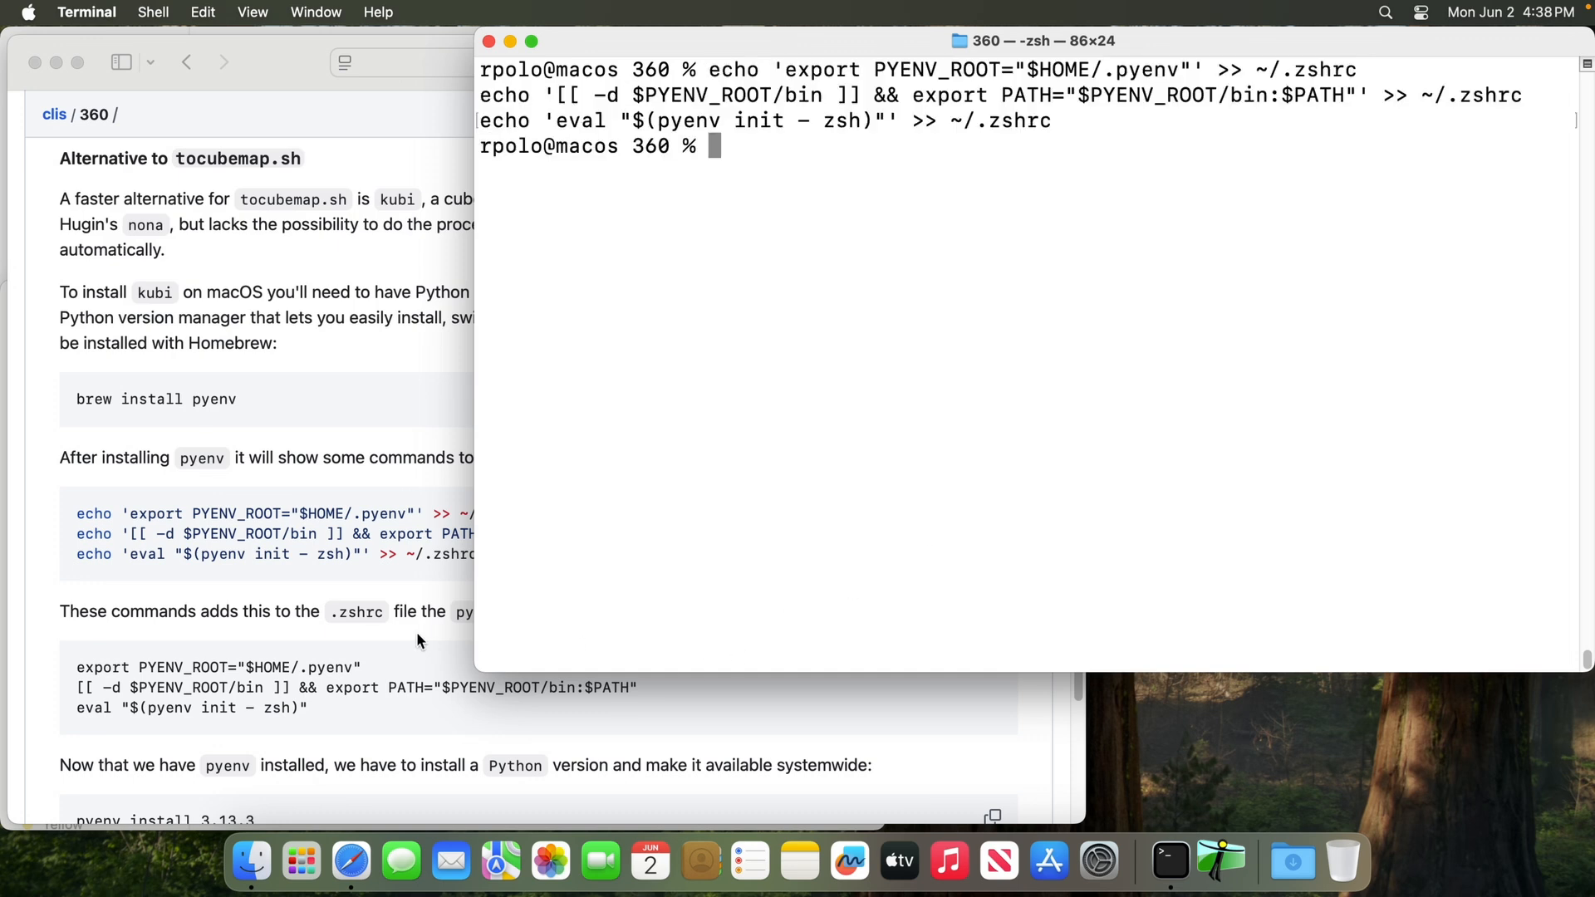
key("super+t")
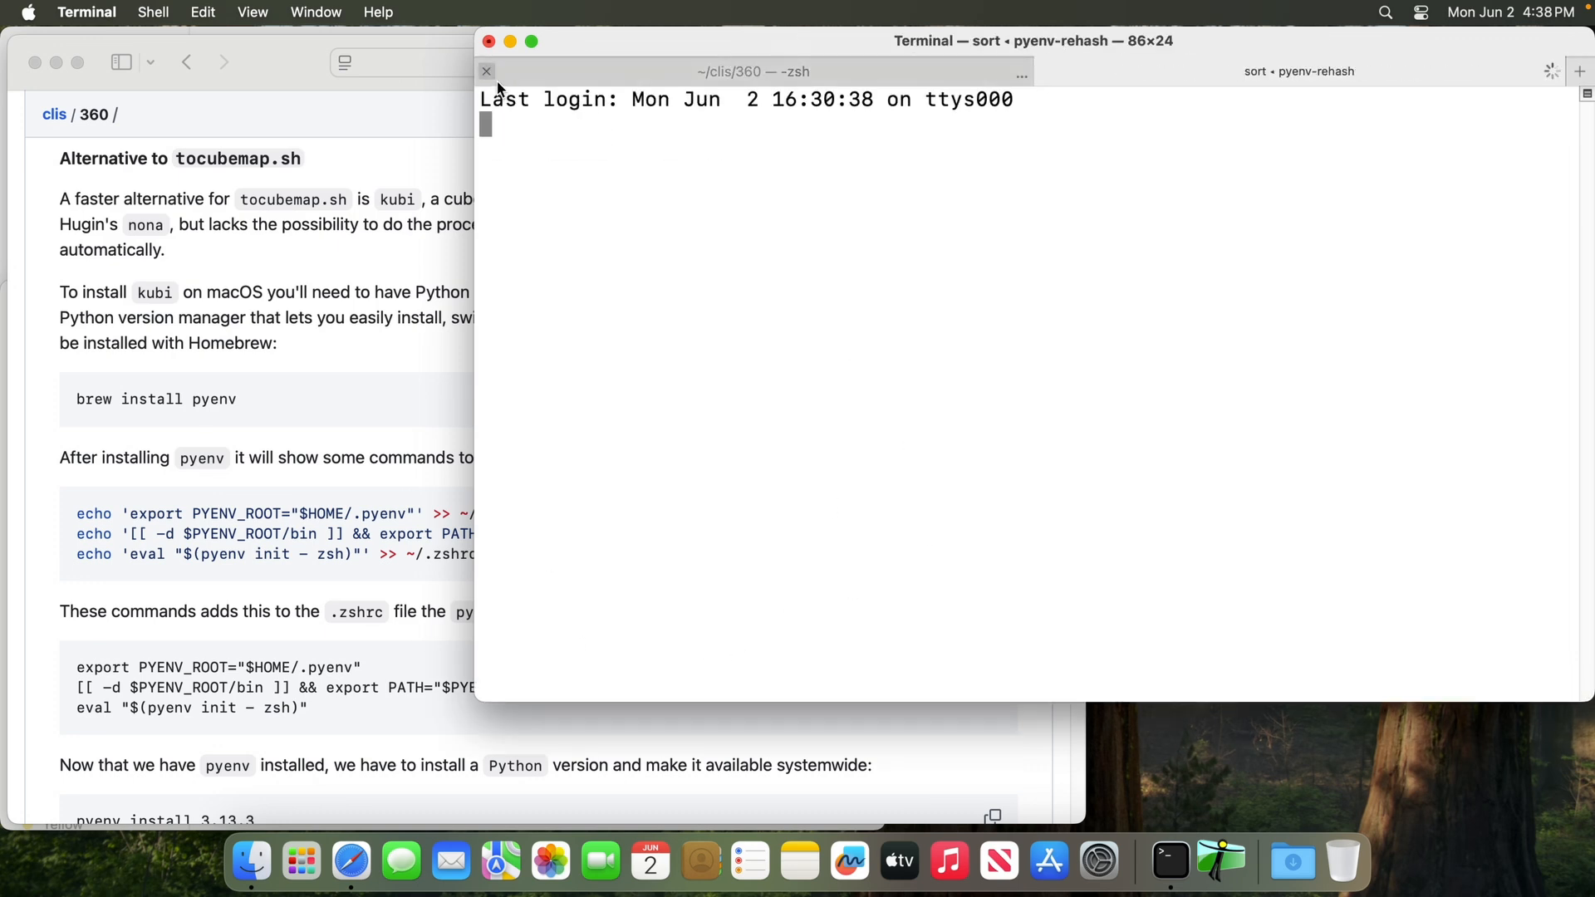
left_click(486, 74)
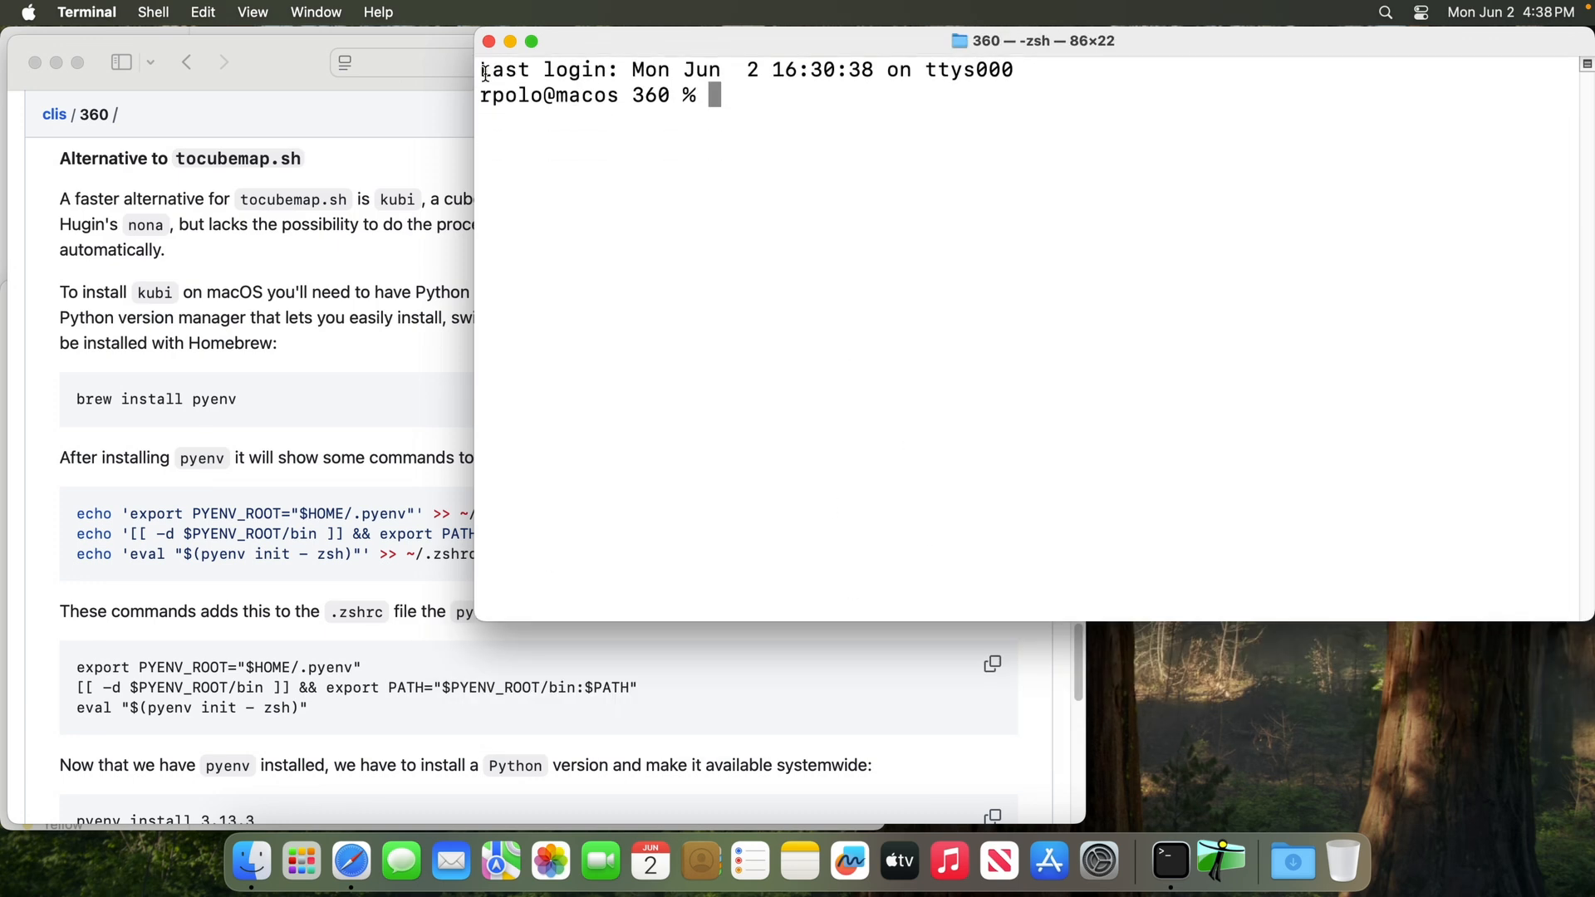
Copy the Python install command from the README and run "pyenv install 3.13.3" in Terminal
left_click(271, 624)
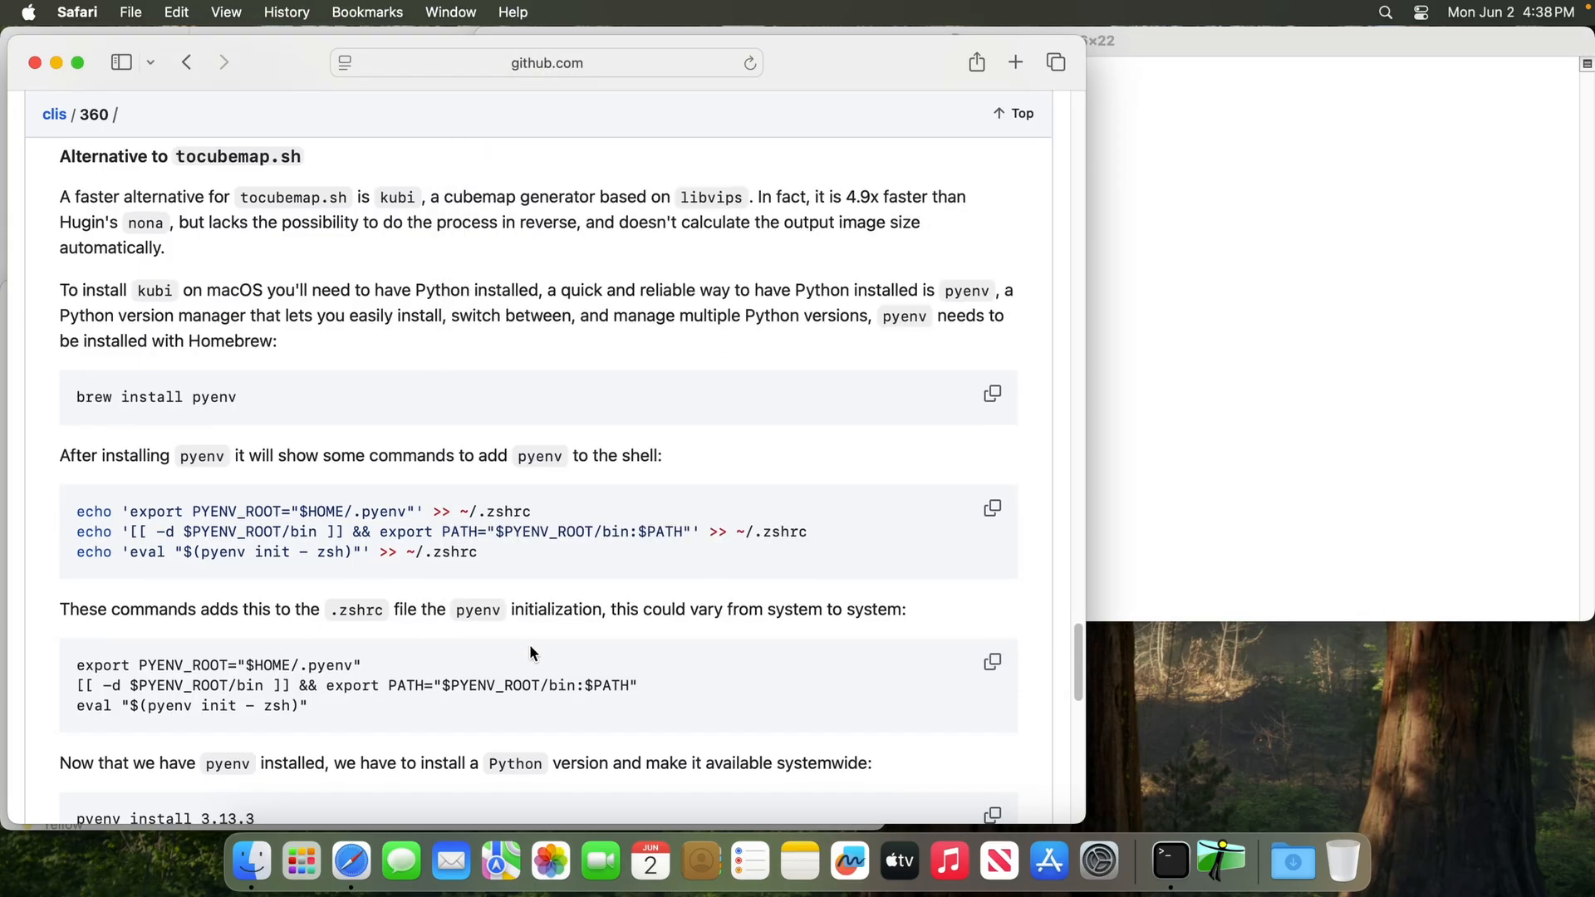
scroll(530, 644, "down", 1)
scroll(531, 644, "down", 5)
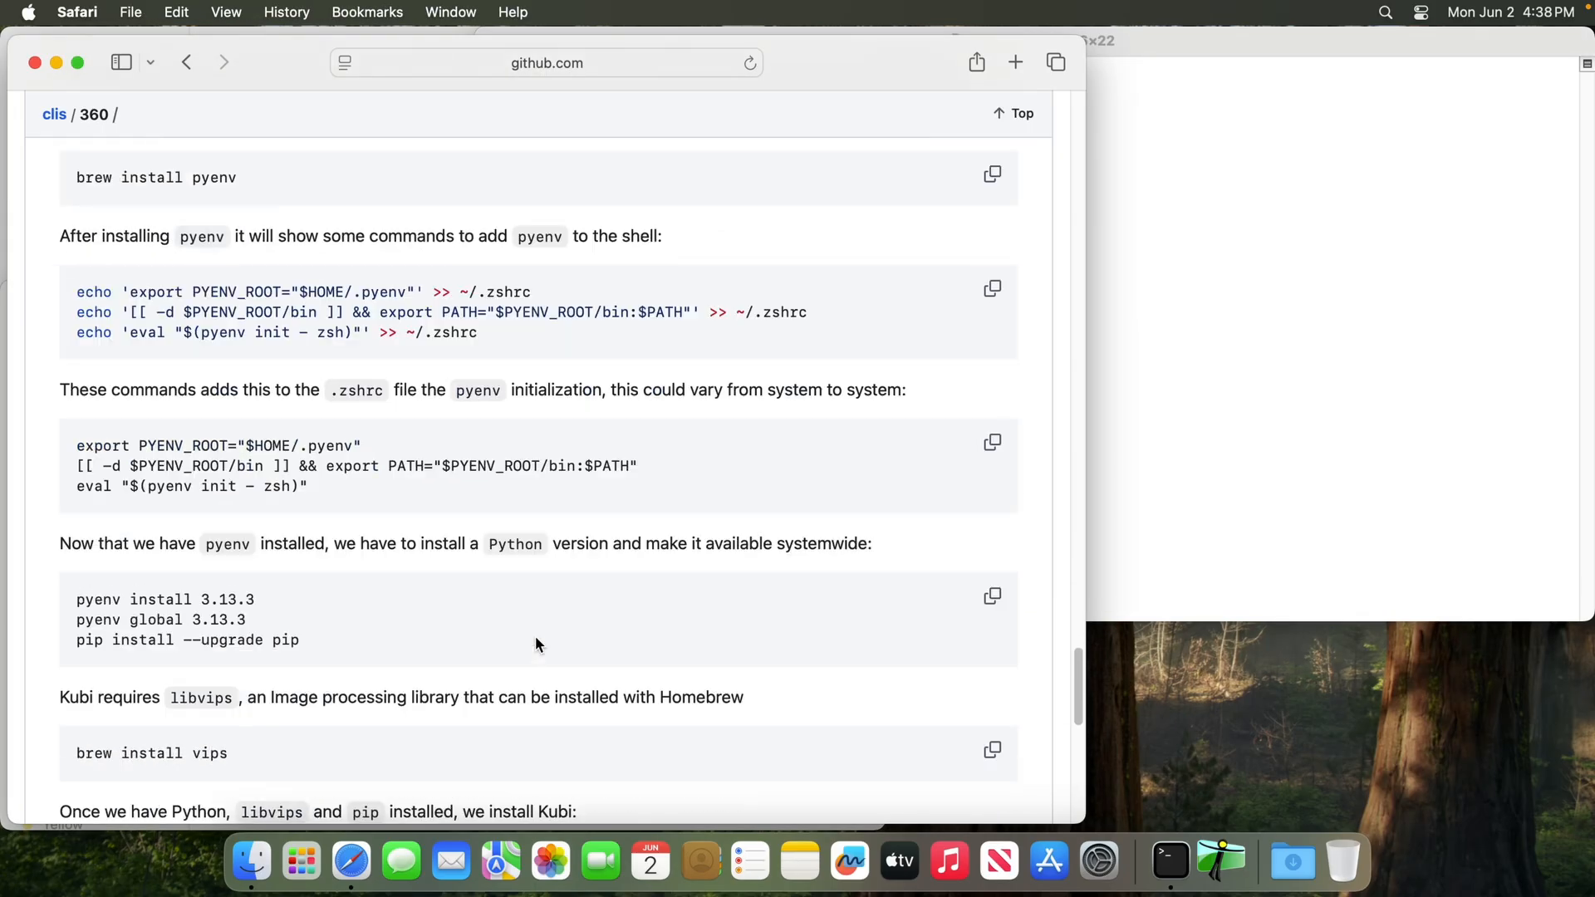
scroll(535, 634, "down", 1)
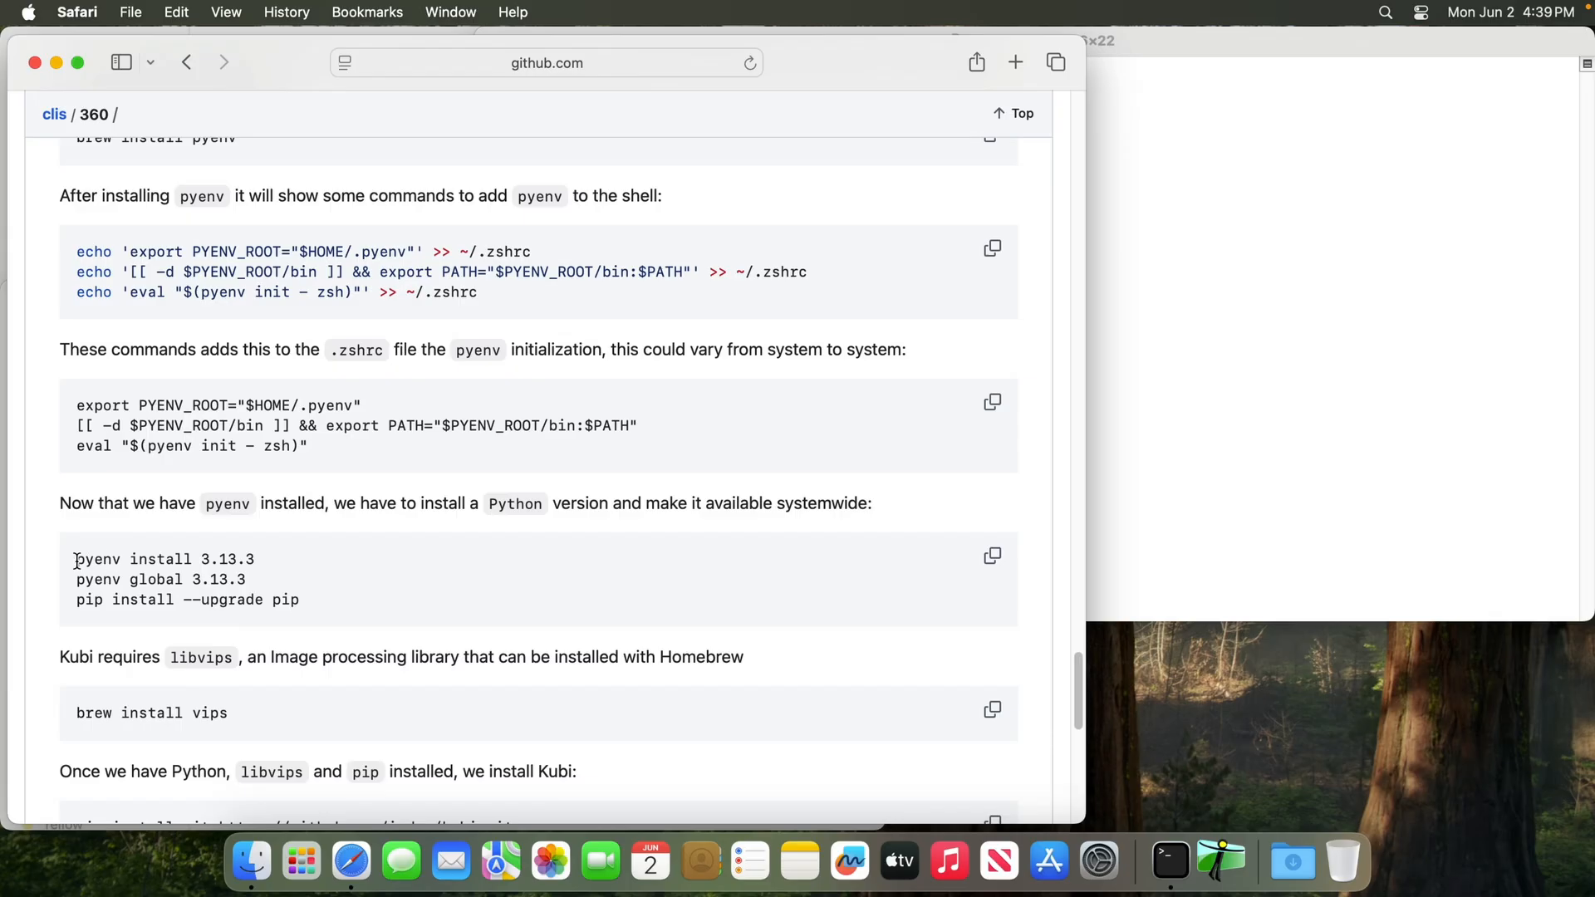
left_click_drag(76, 561, 291, 562)
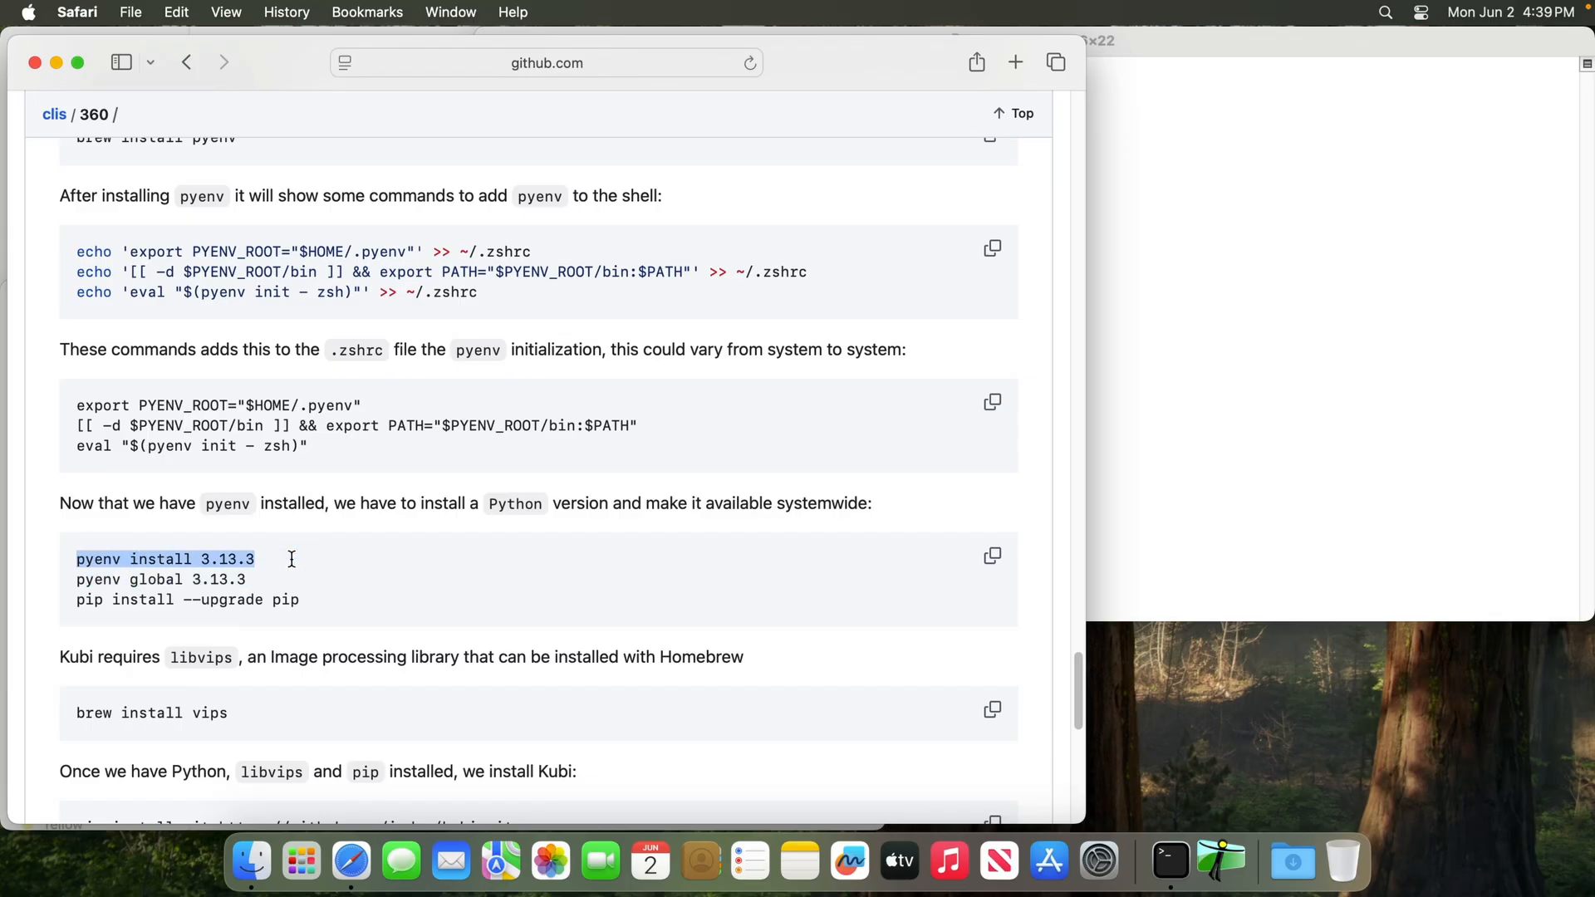
left_click(205, 561)
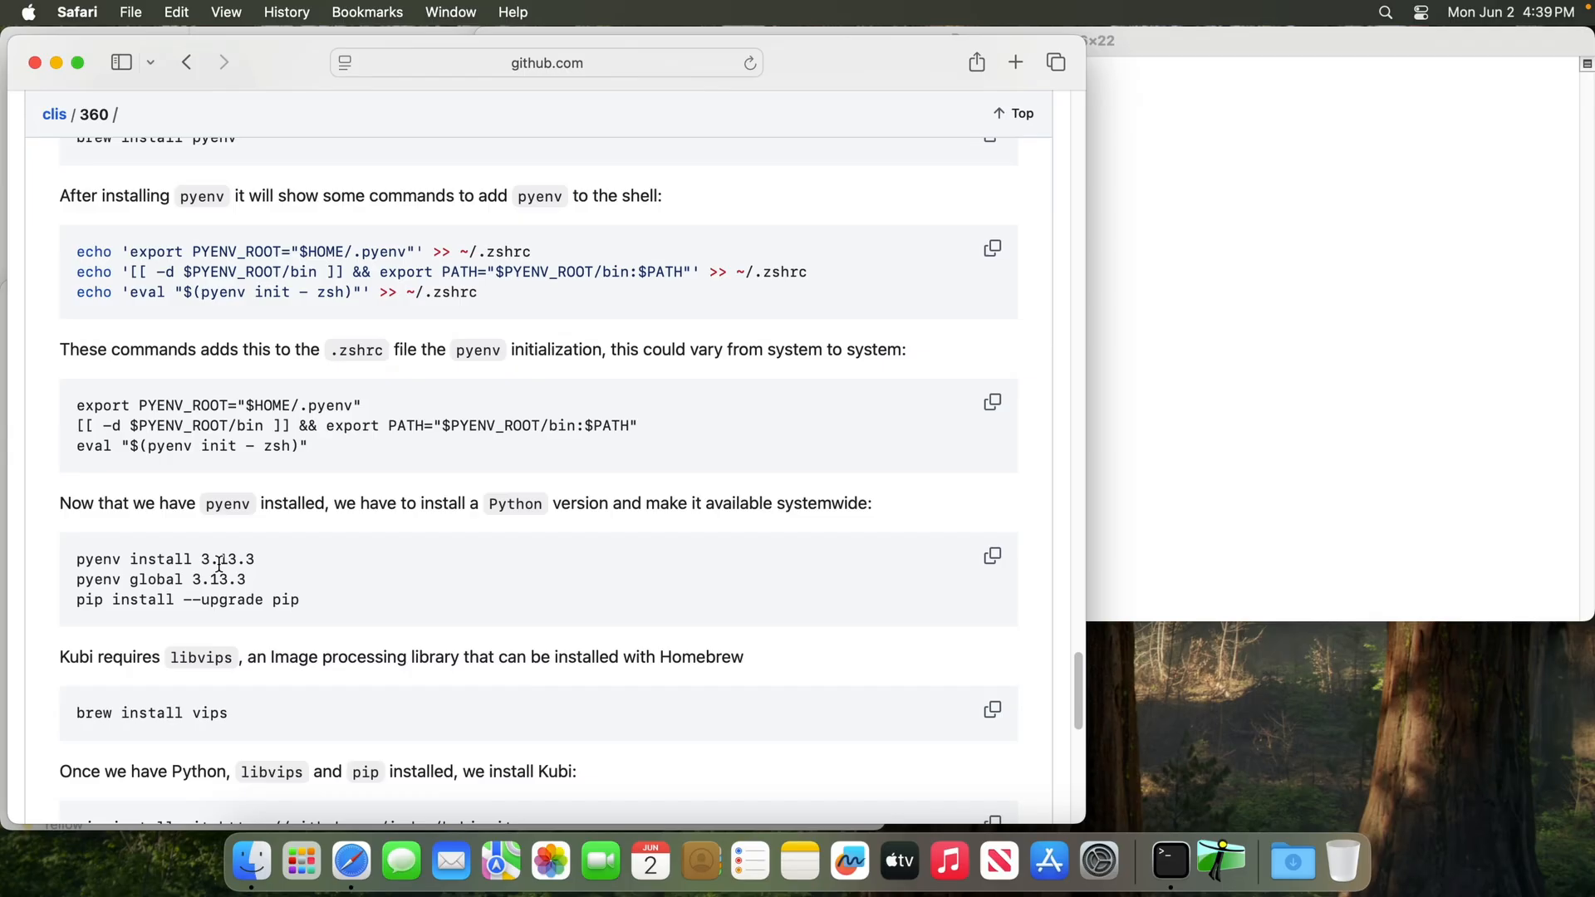
triple_click(225, 562)
key("cmd+c")
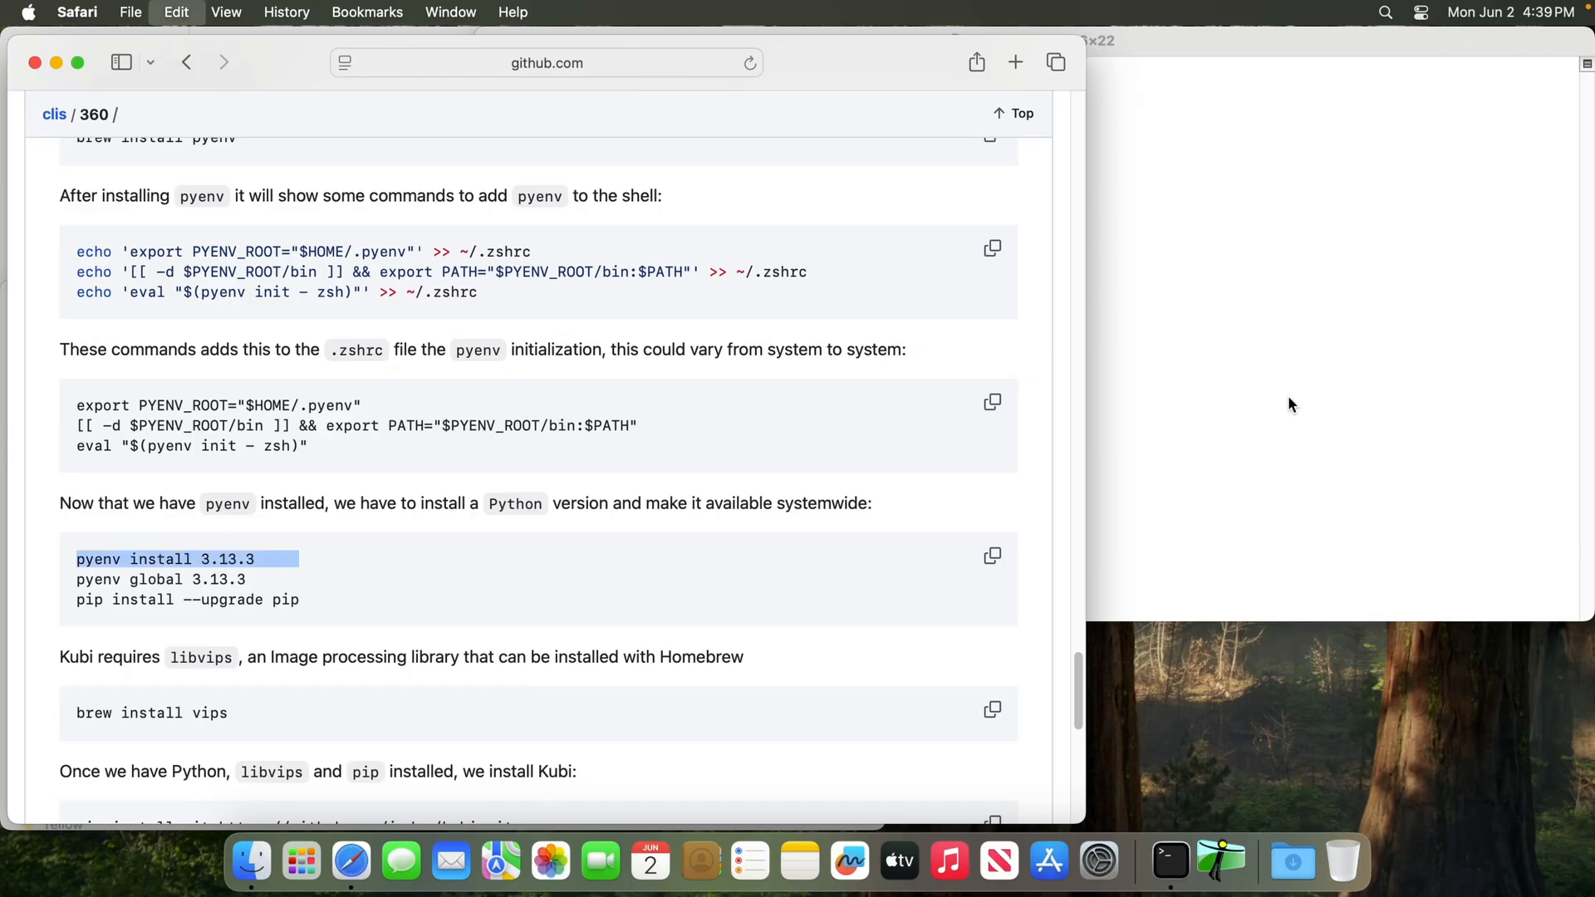
left_click(1289, 395)
key("cmd+v")
key("Return")
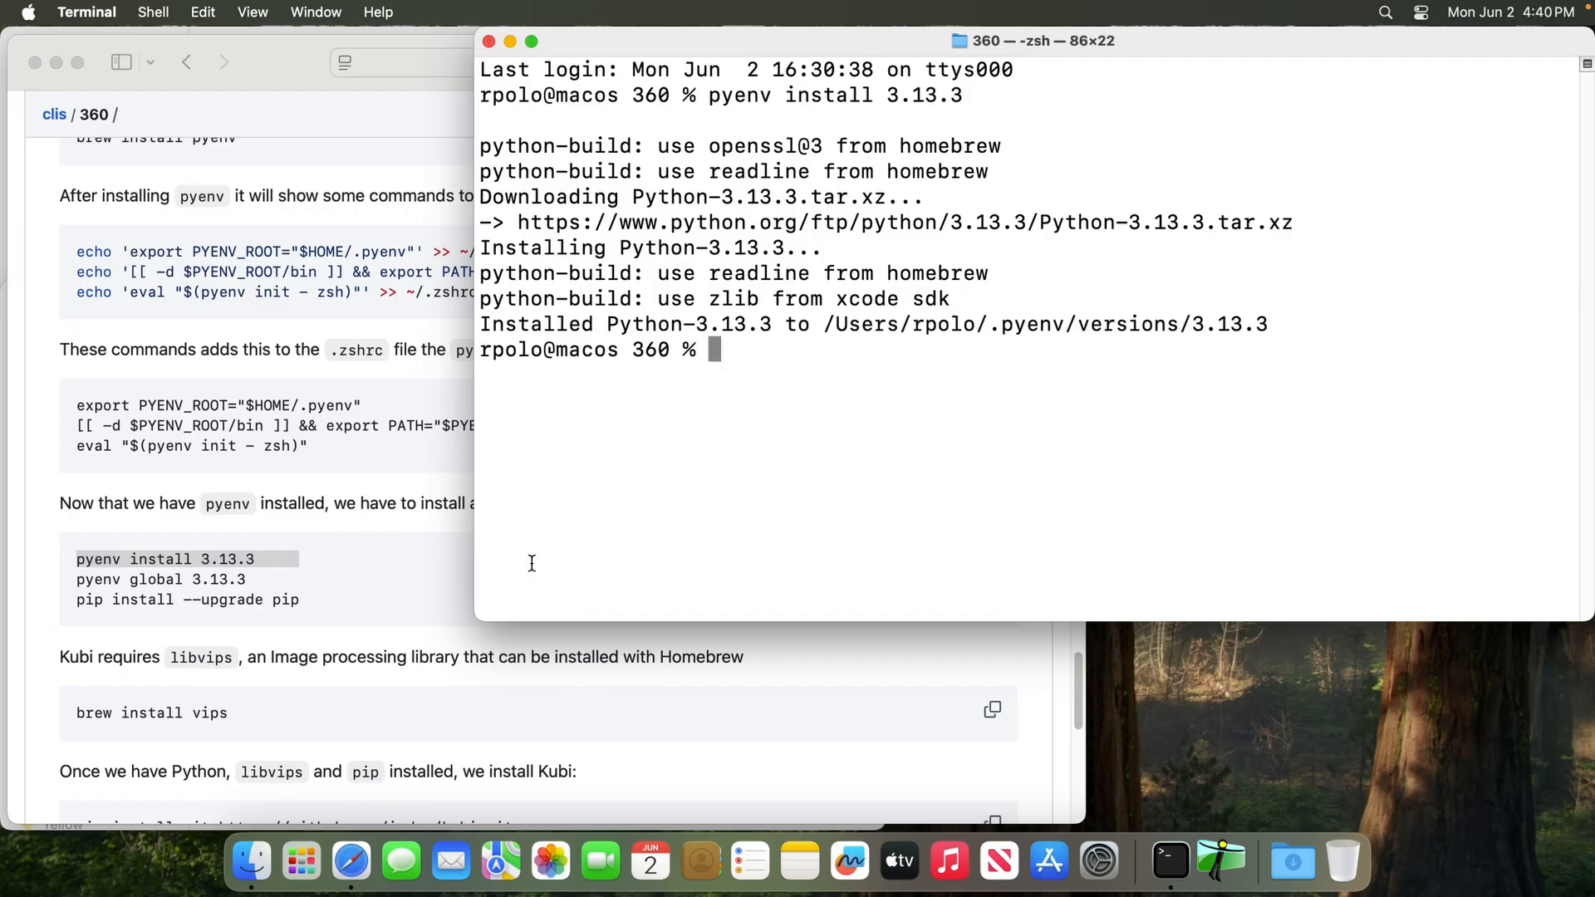
Make Python 3.13.3 available systemwide by running the README's "pyenv global 3.13.3" in Terminal
left_click(116, 593)
triple_click(133, 590)
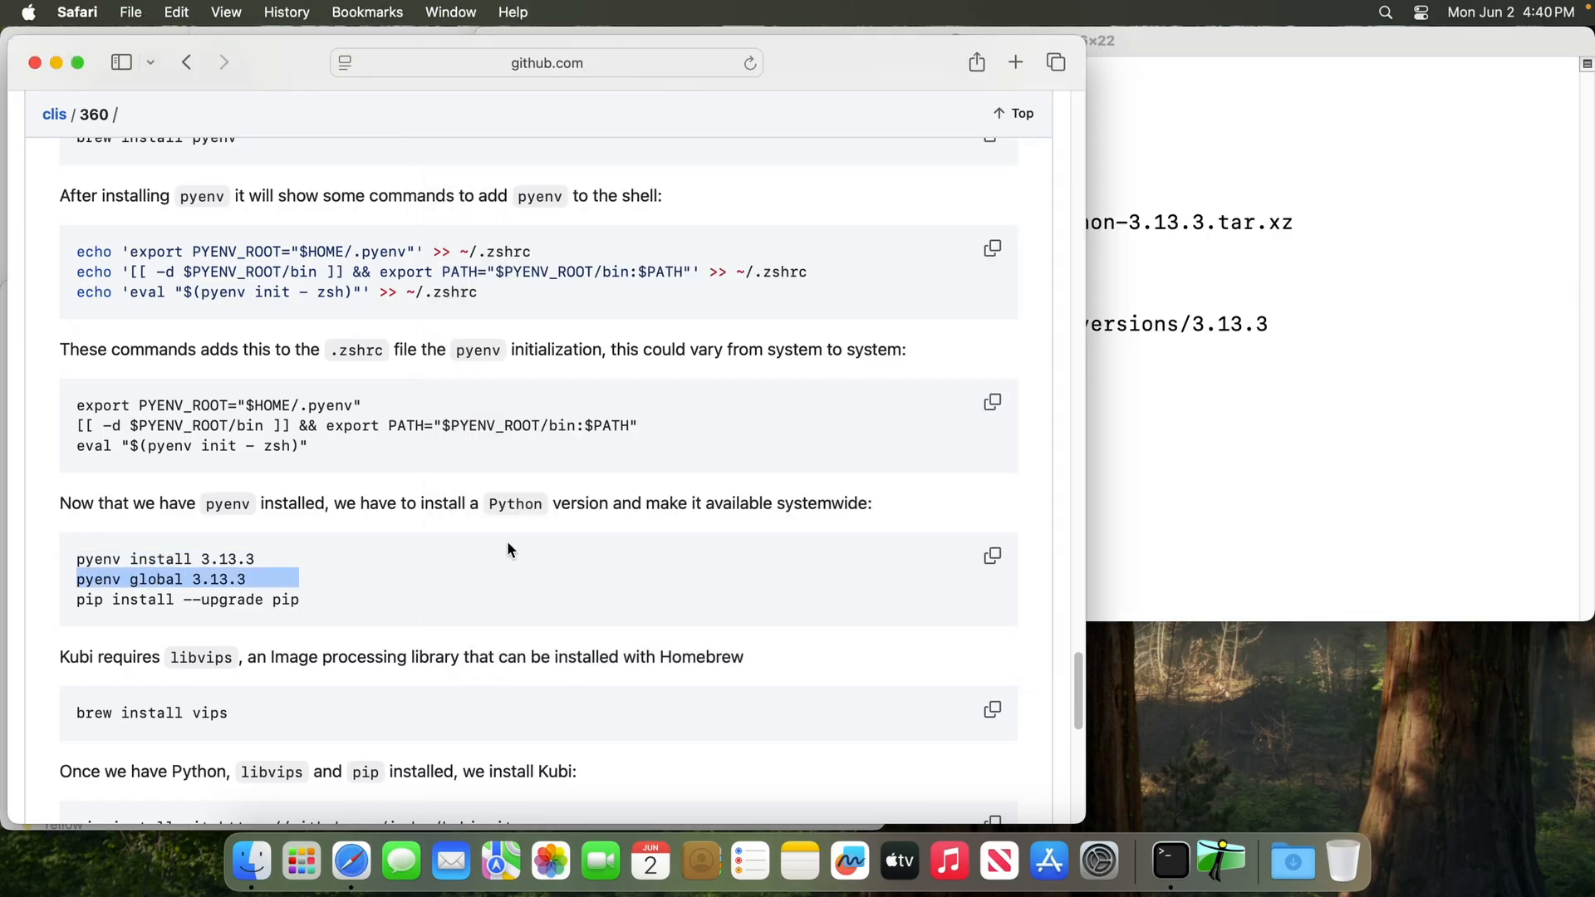
left_click(1335, 390)
key("super+v")
key("Return")
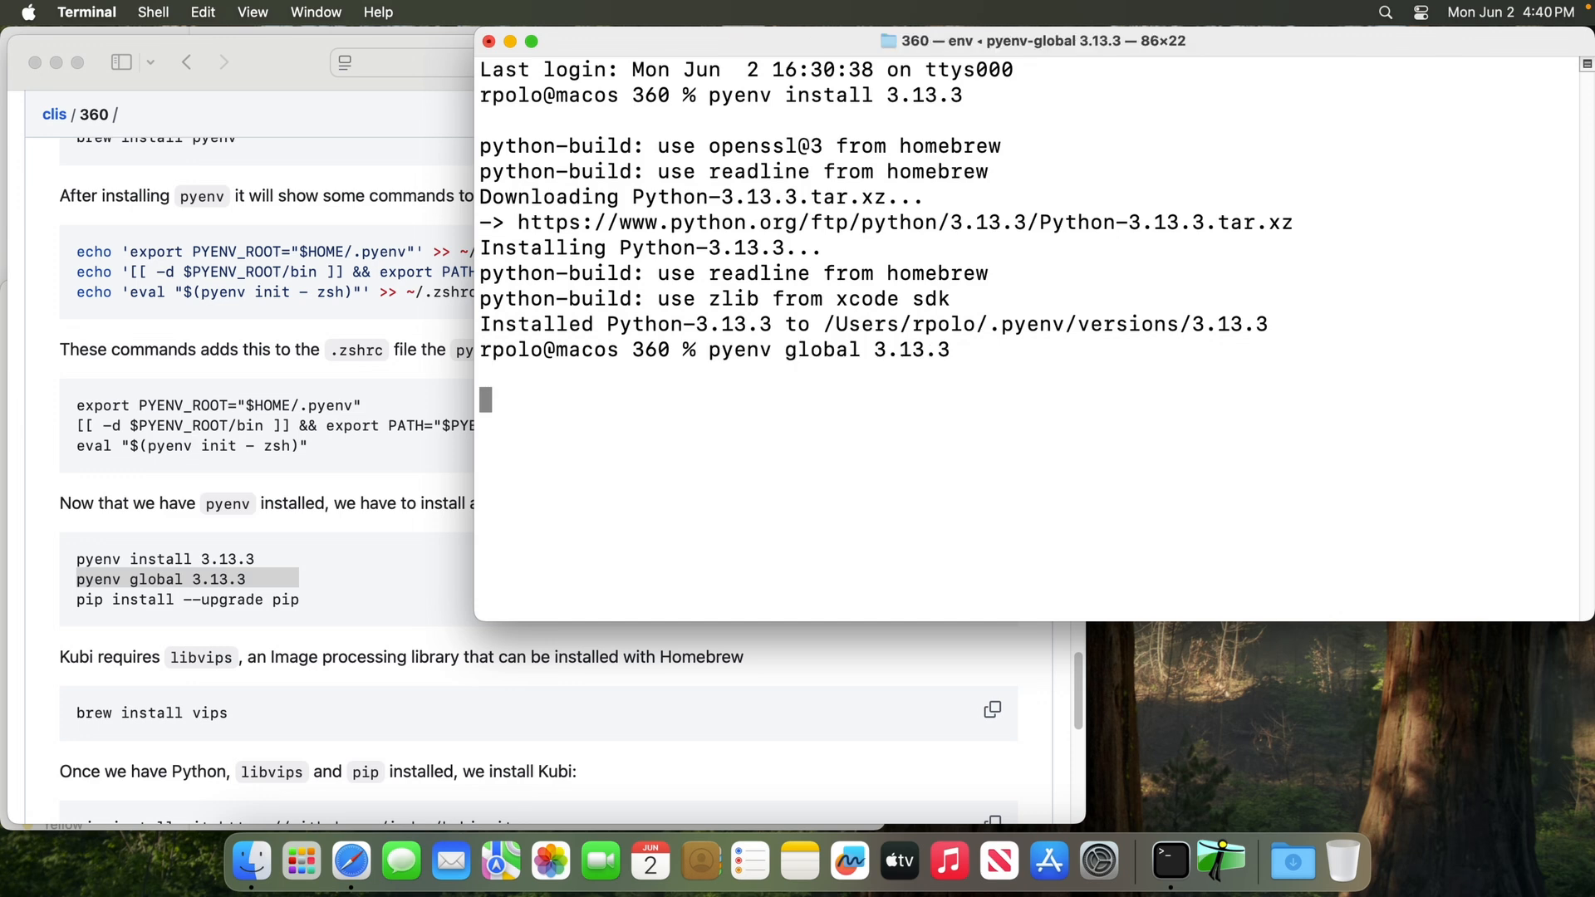
Upgrade pip by copying "pip install --upgrade pip" from the README and running it in Terminal
left_click(196, 608)
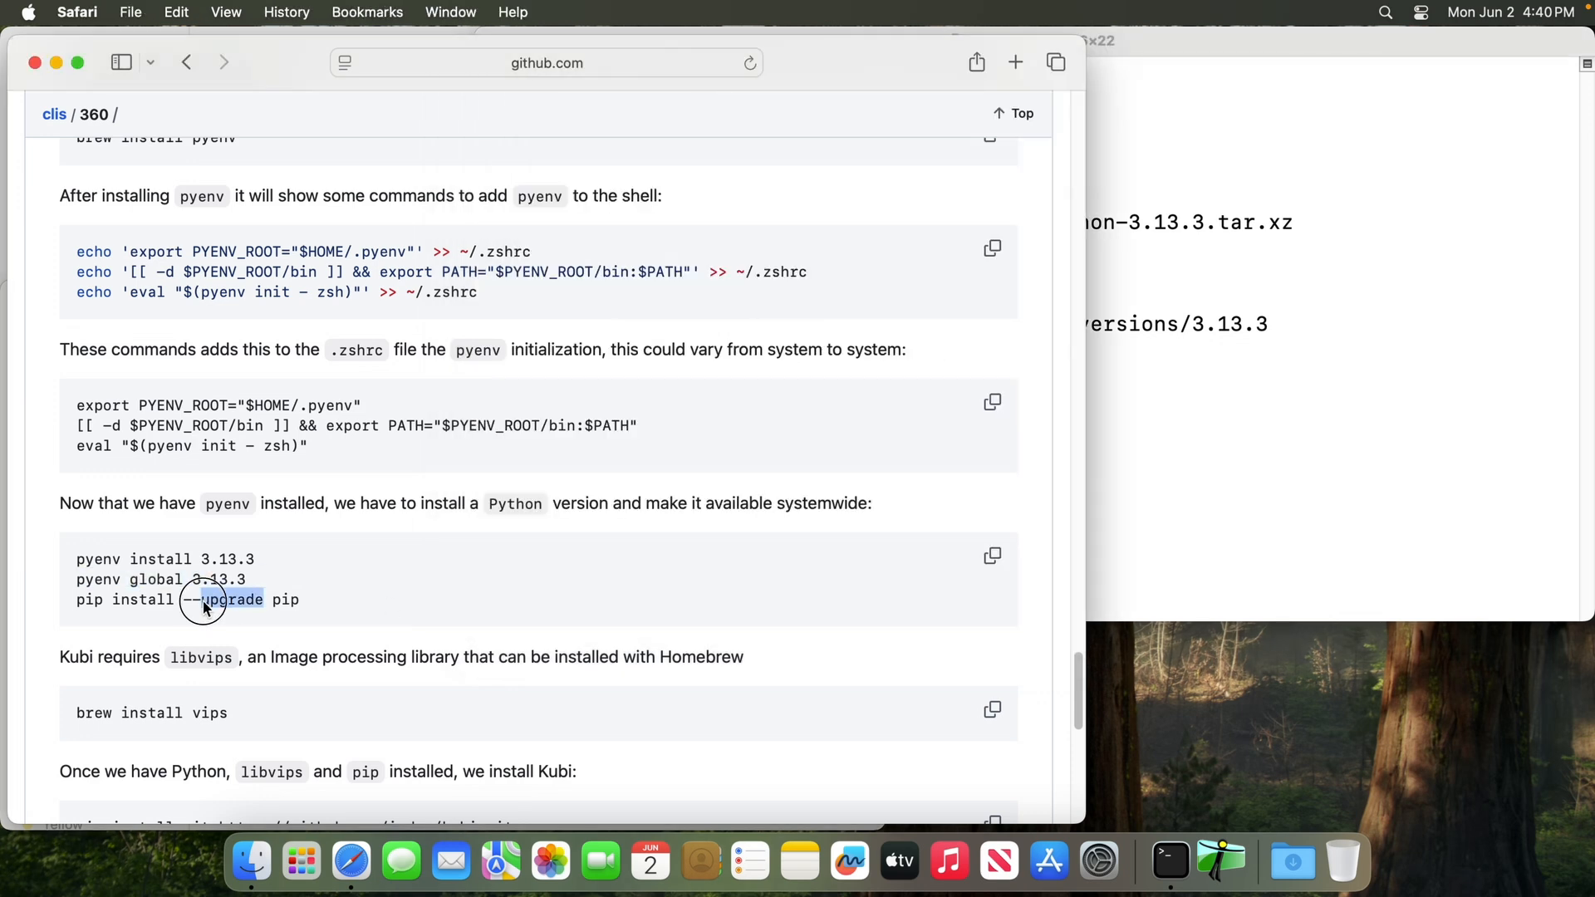
triple_click(208, 599)
key("super+c")
left_click(1402, 403)
key("super+v")
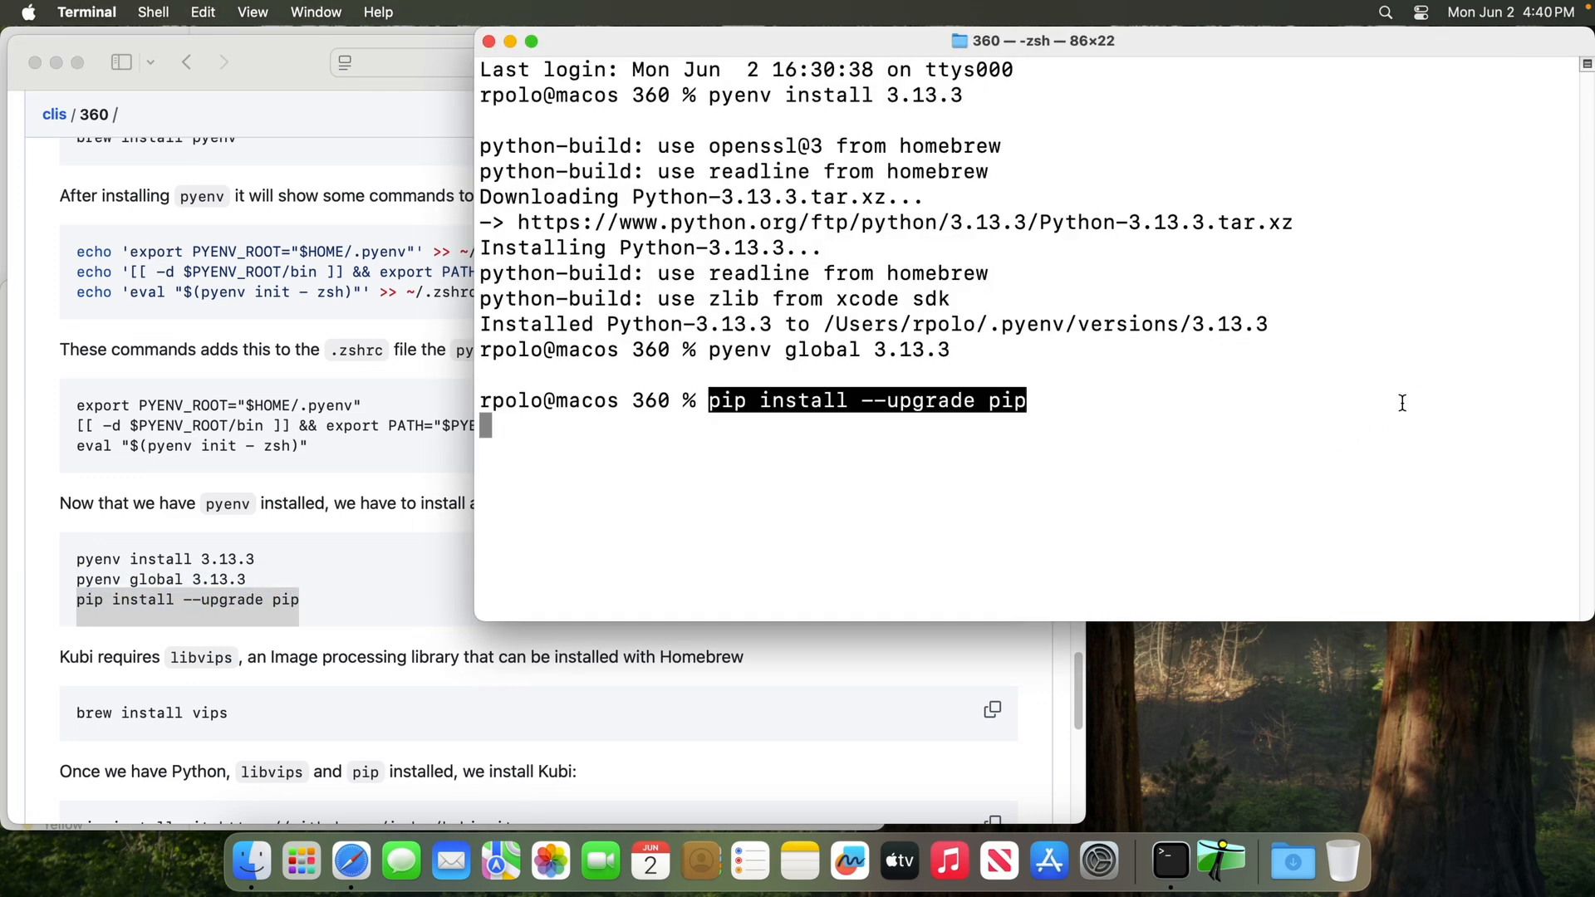
key("Return")
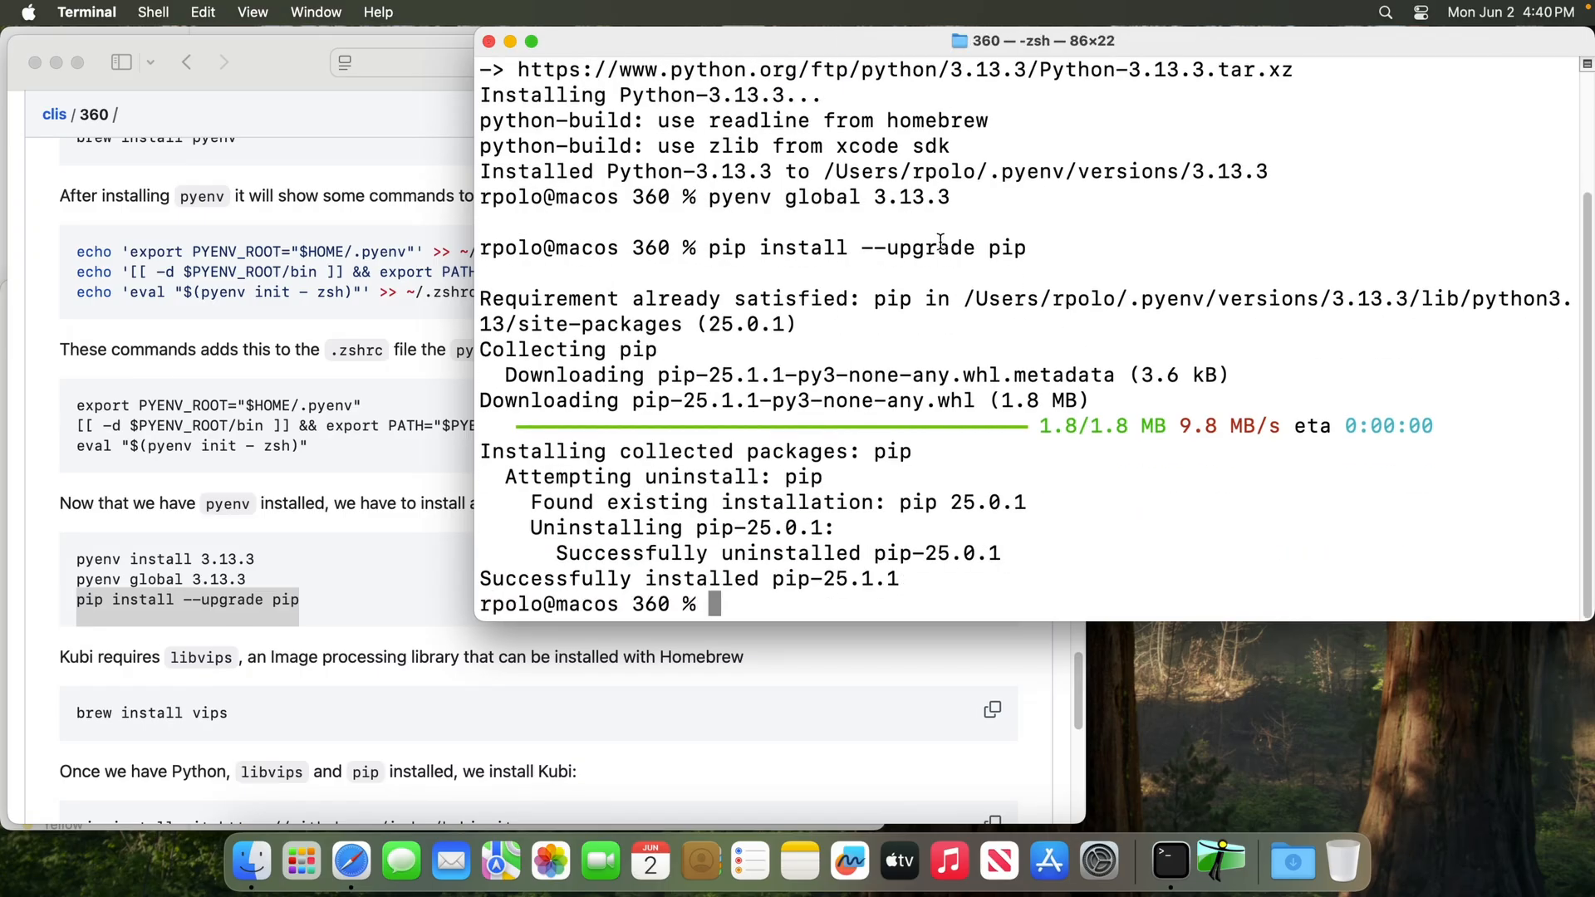
Copy the libvips install command from the README and run "brew install vips" in a cleared Terminal
left_click(357, 592)
scroll(375, 582, "down", 3)
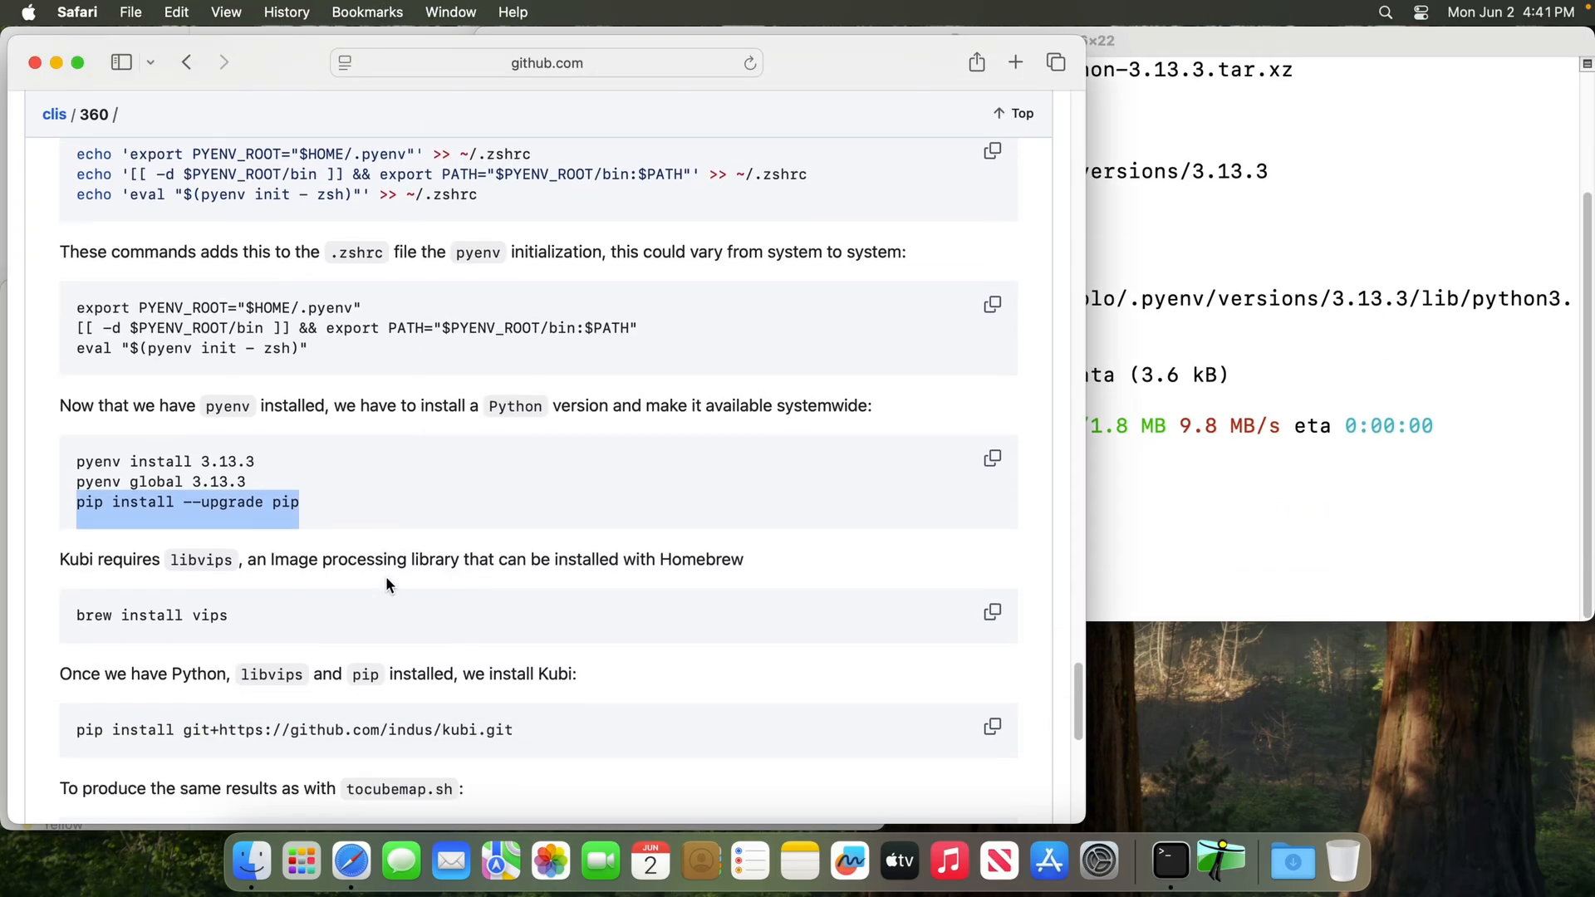
triple_click(218, 612)
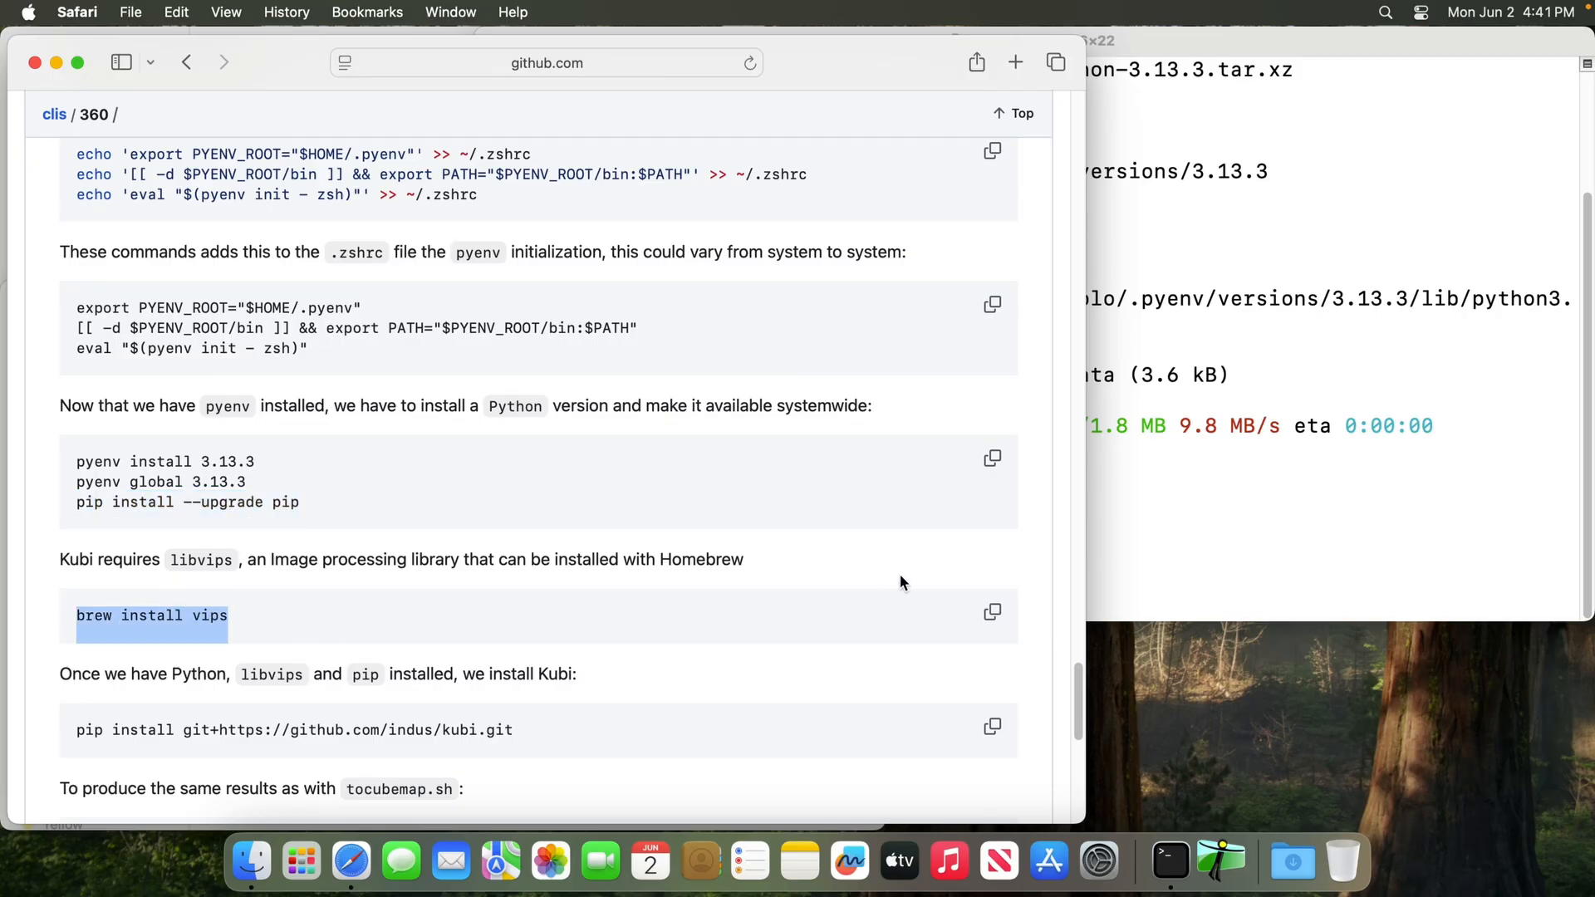
left_click(981, 613)
left_click(1201, 533)
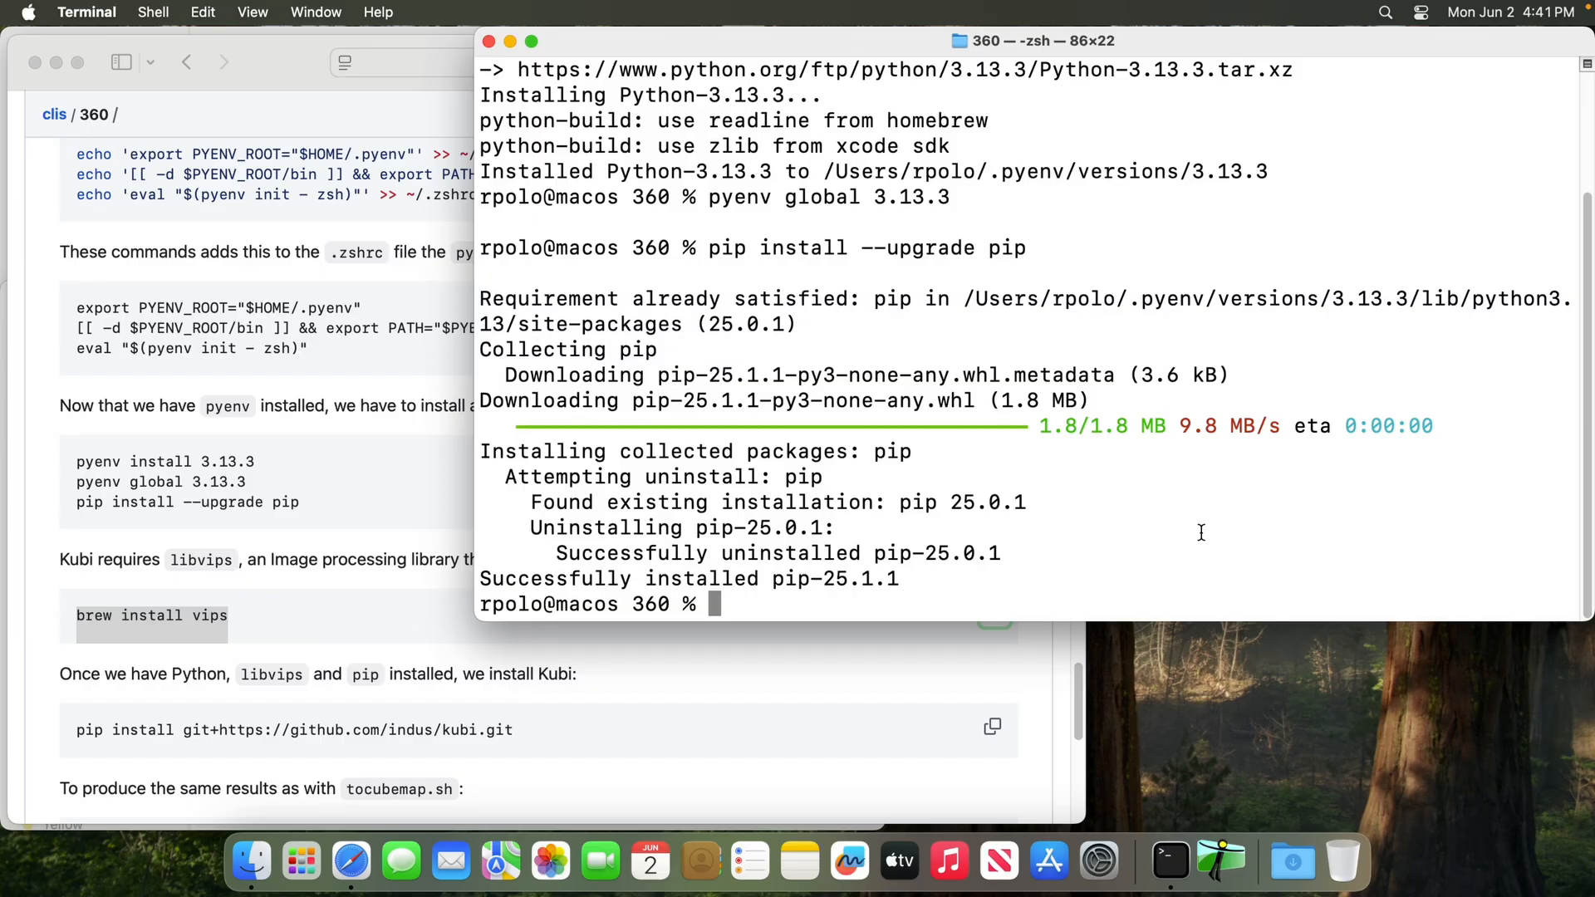
key("super+k")
key("super+v")
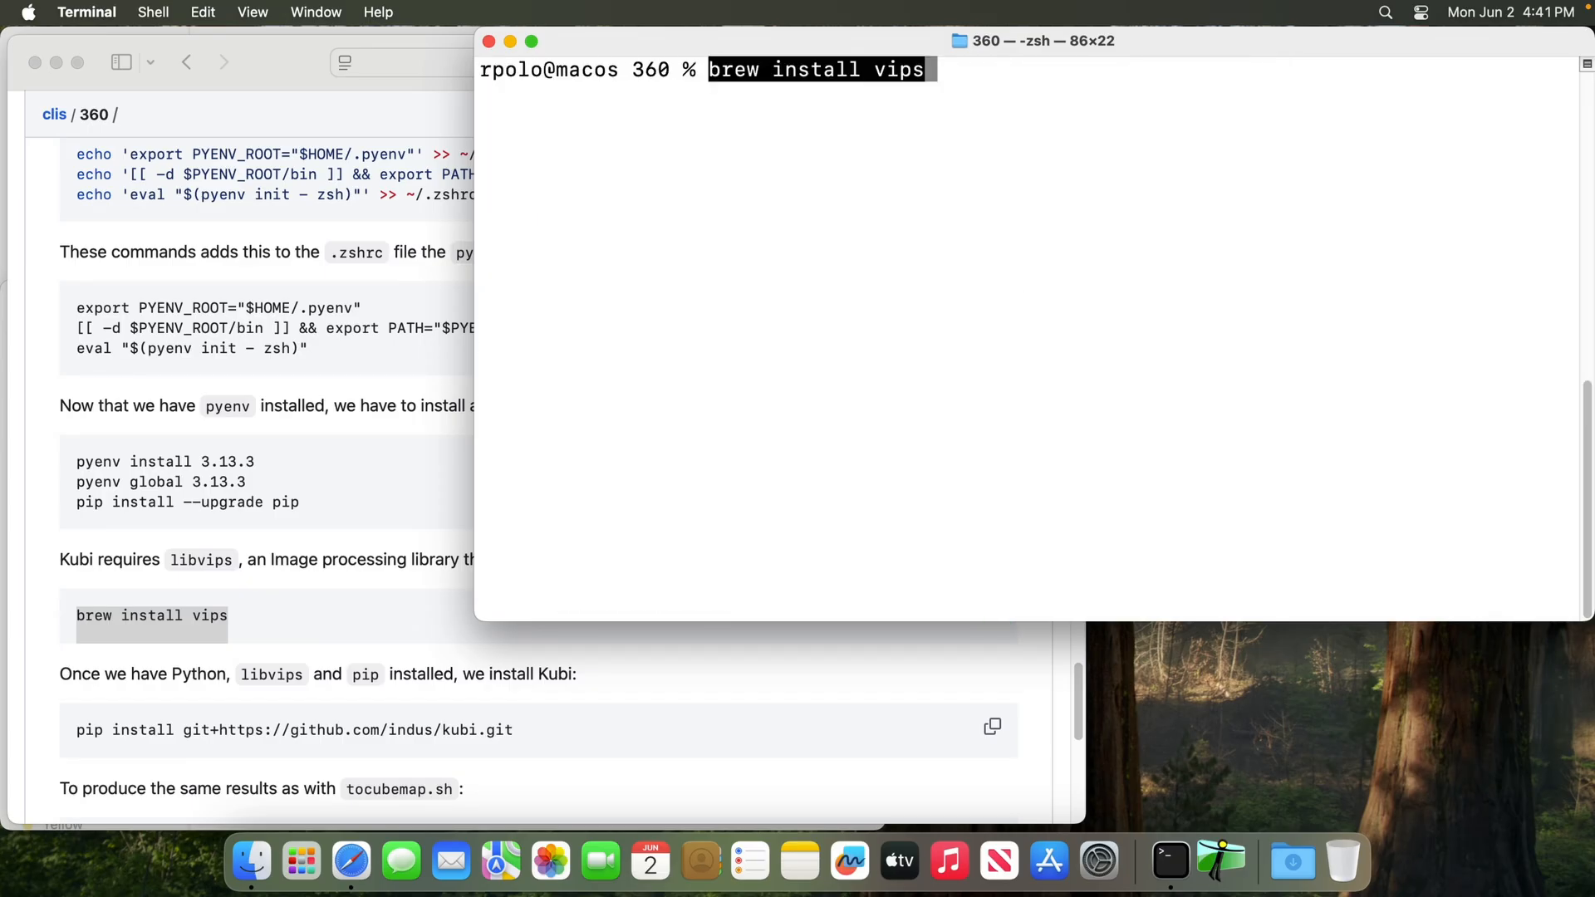
key("Return")
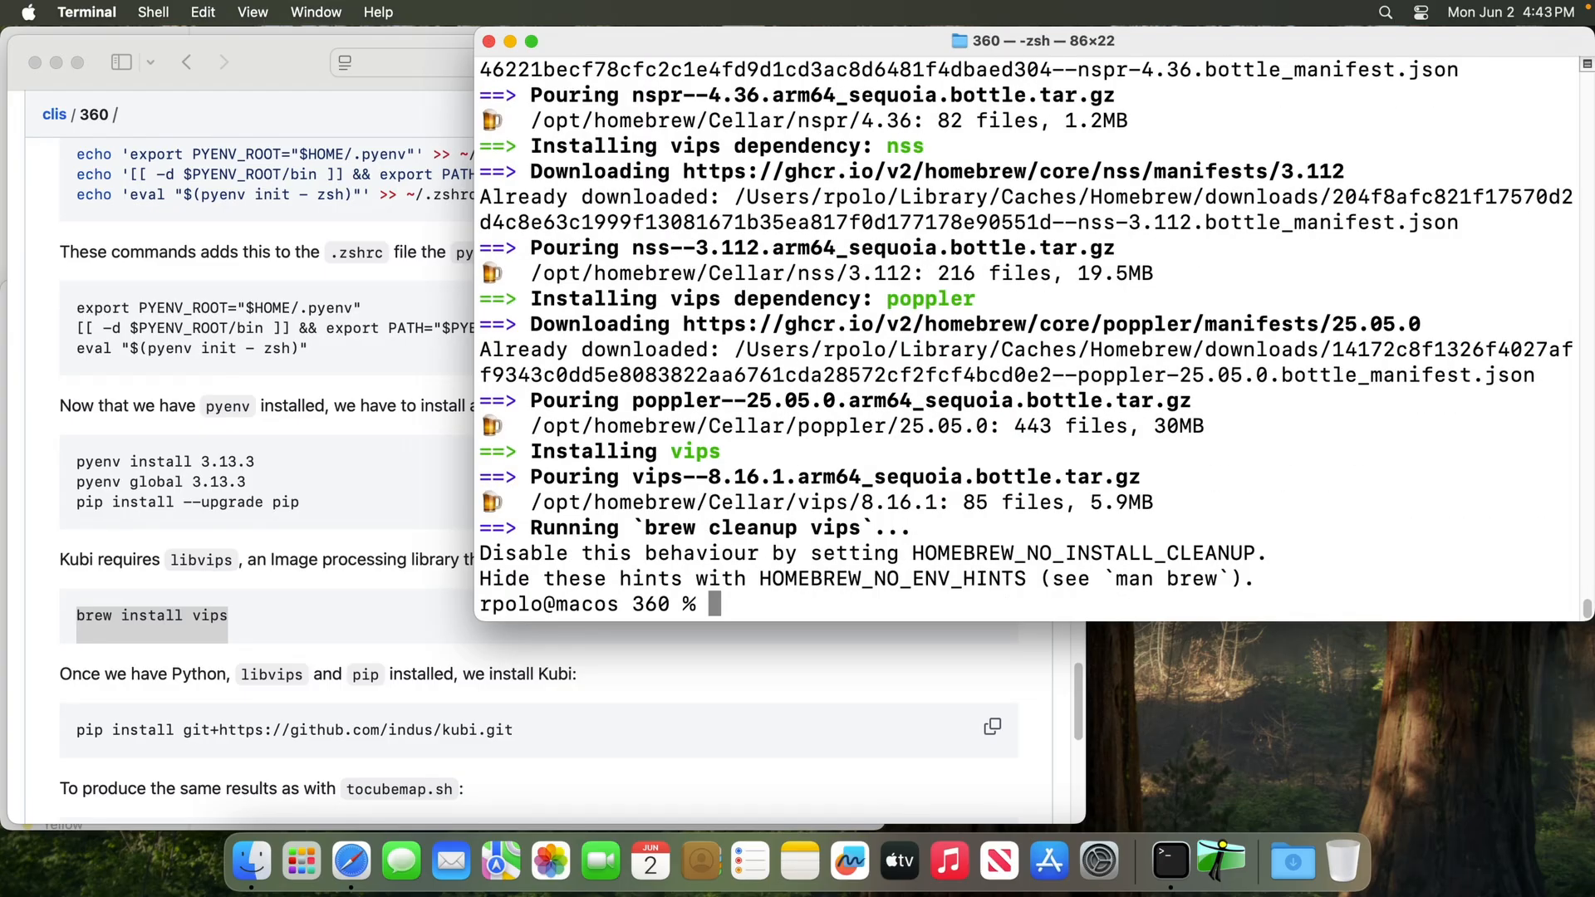
left_click(540, 745)
scroll(598, 673, "down", 3)
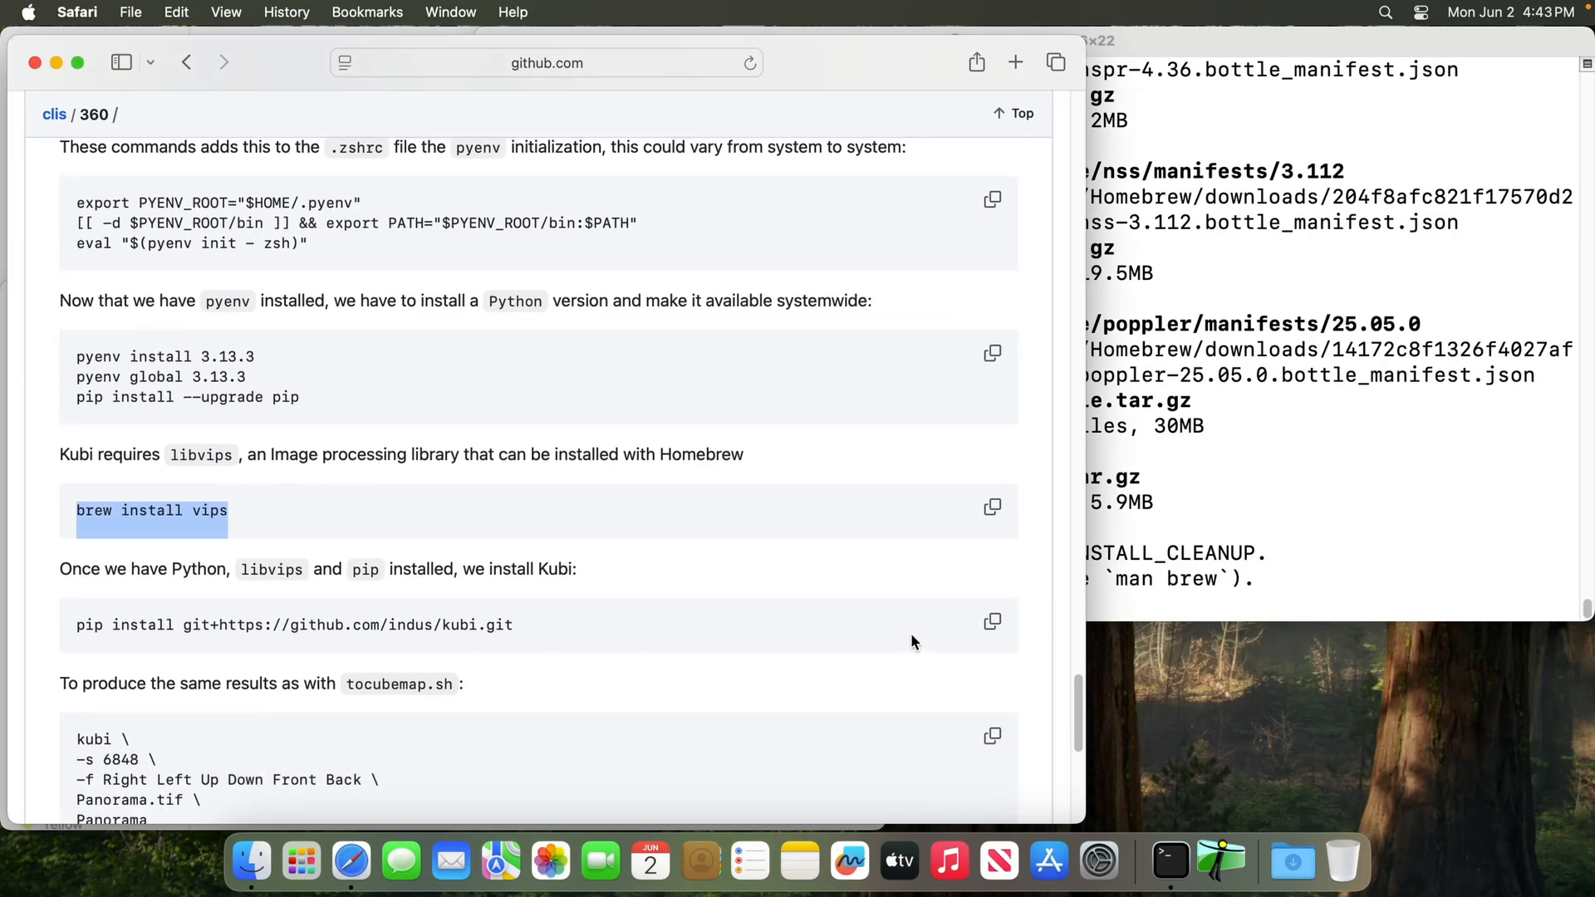
left_click(992, 621)
left_click(1153, 522)
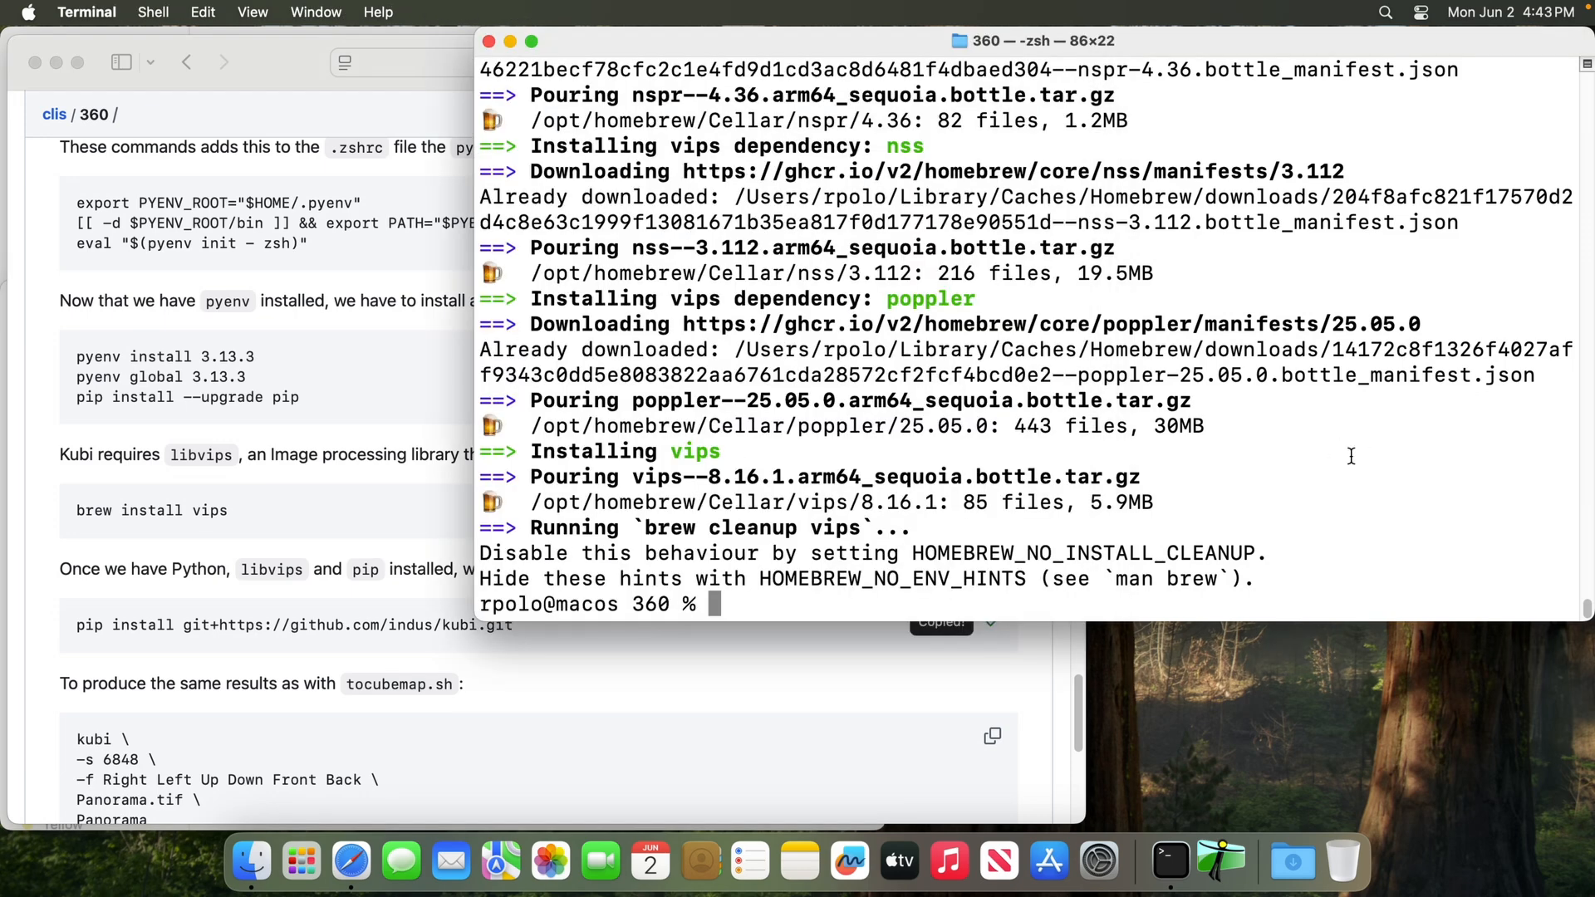
key("super+v")
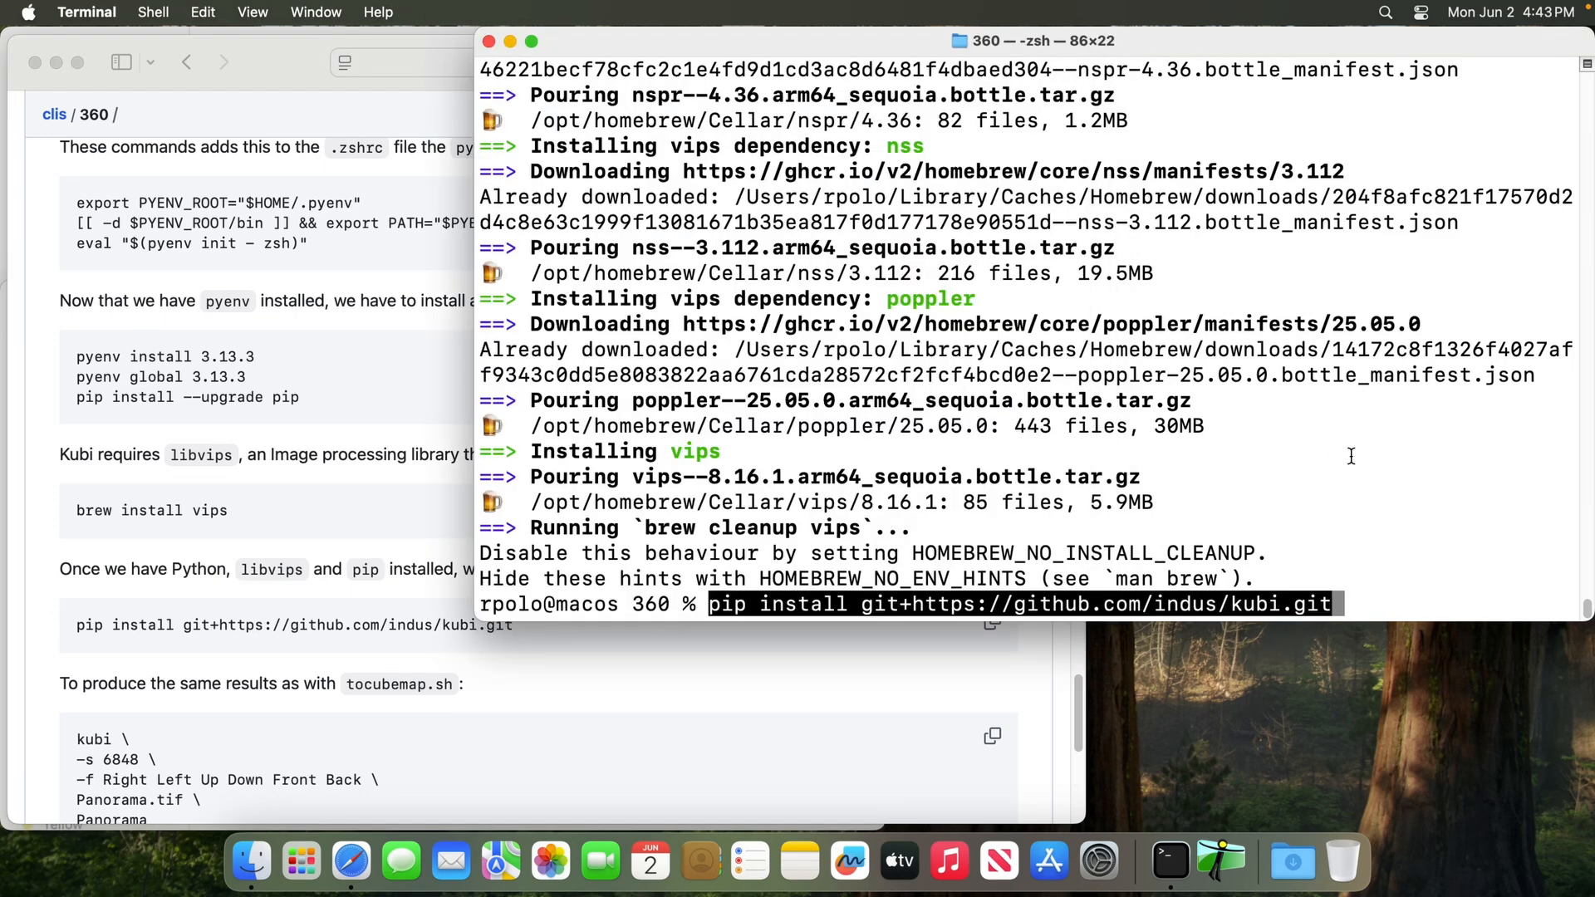
key("Return")
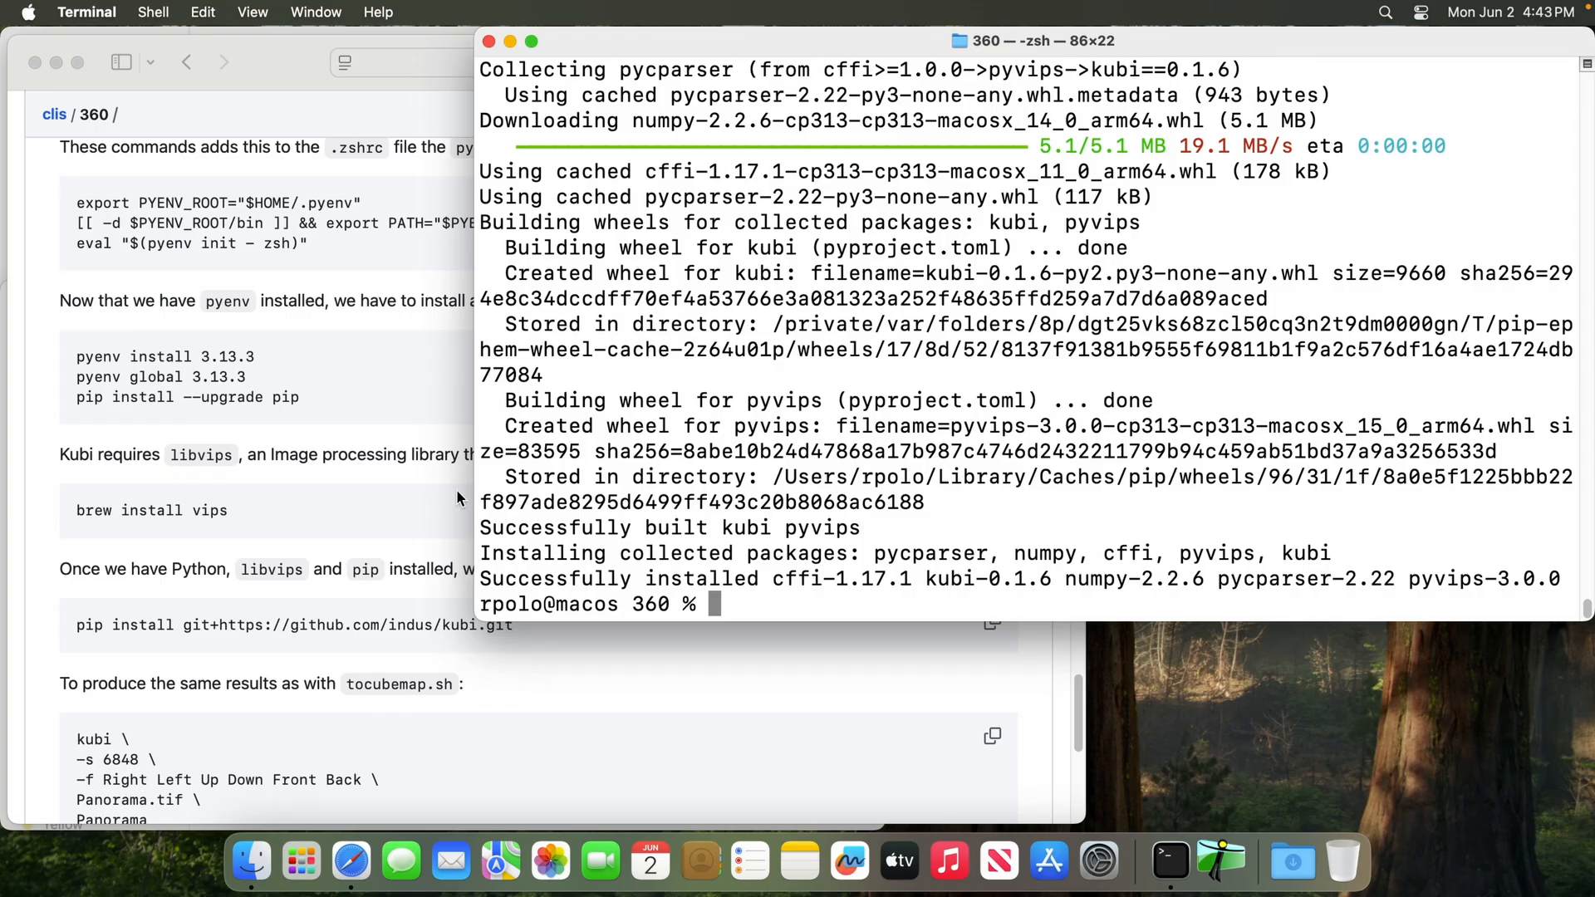
In Finder, move the previously generated 4K cube faces and 4K_equirectangular.tif from the Canon folder to the Trash, keeping 4K.tif
left_click(422, 492)
scroll(685, 473, "up", 3)
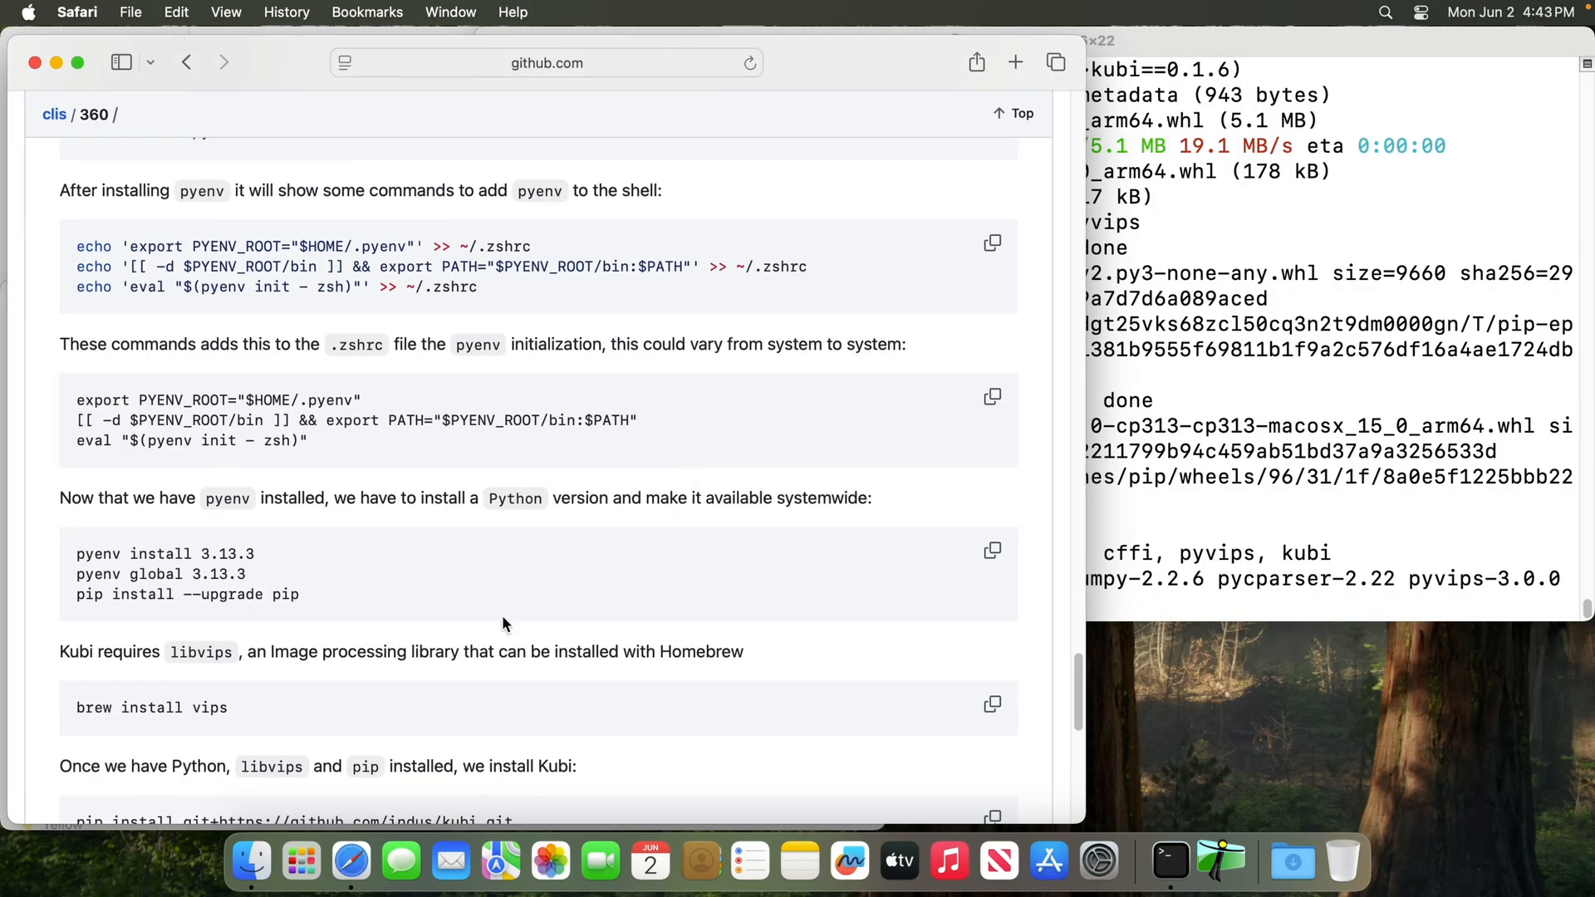
left_click(251, 860)
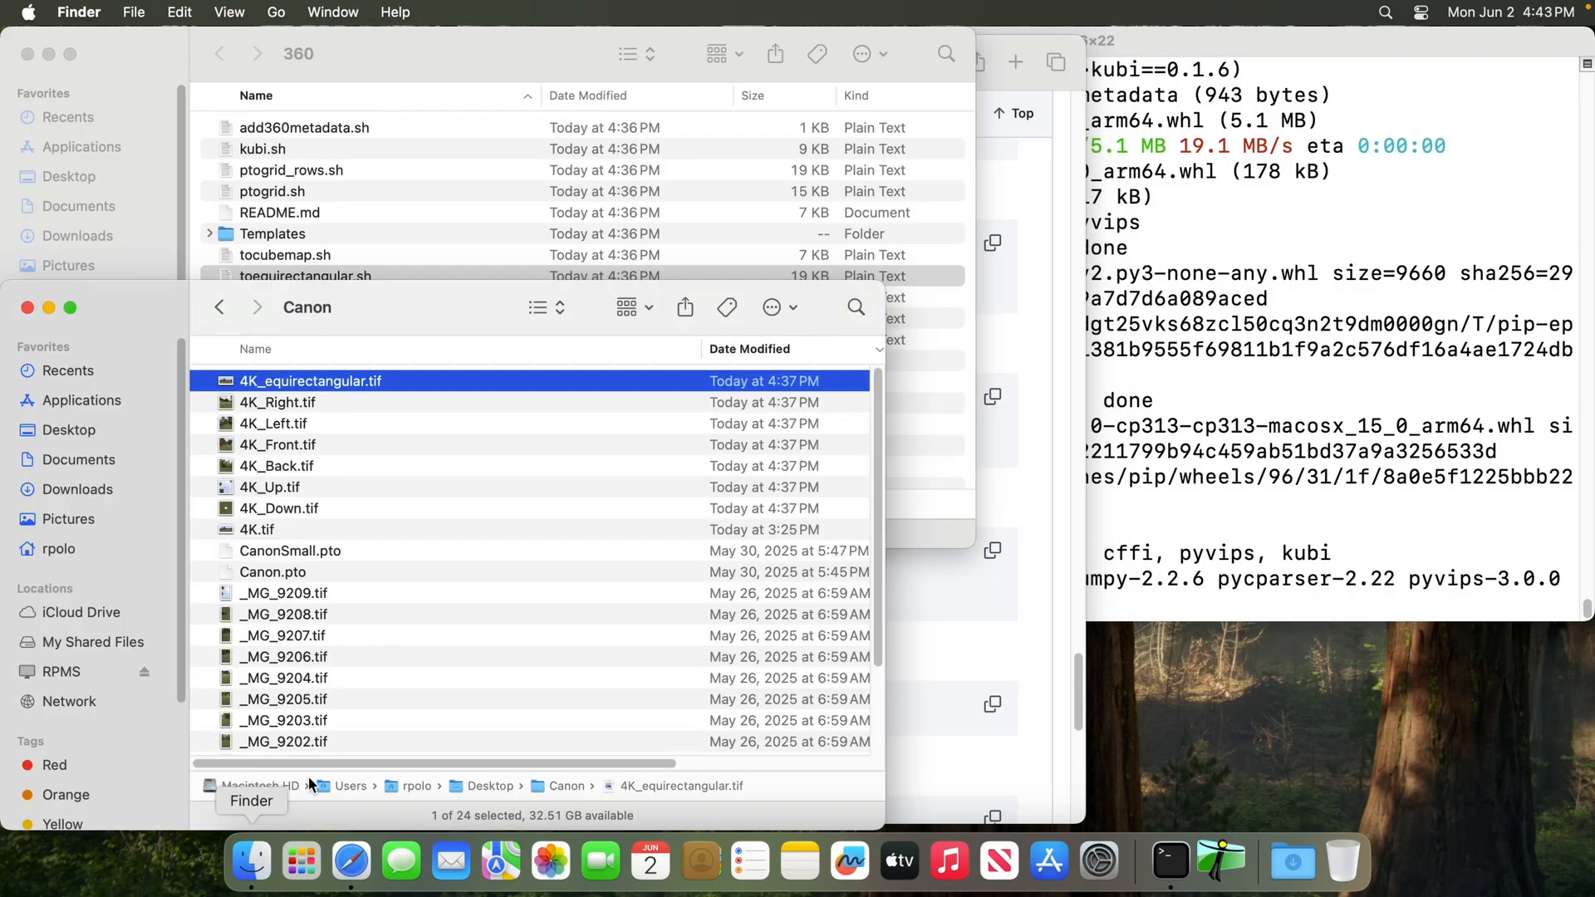
left_click(321, 507, "shift")
key("super+BackSpace")
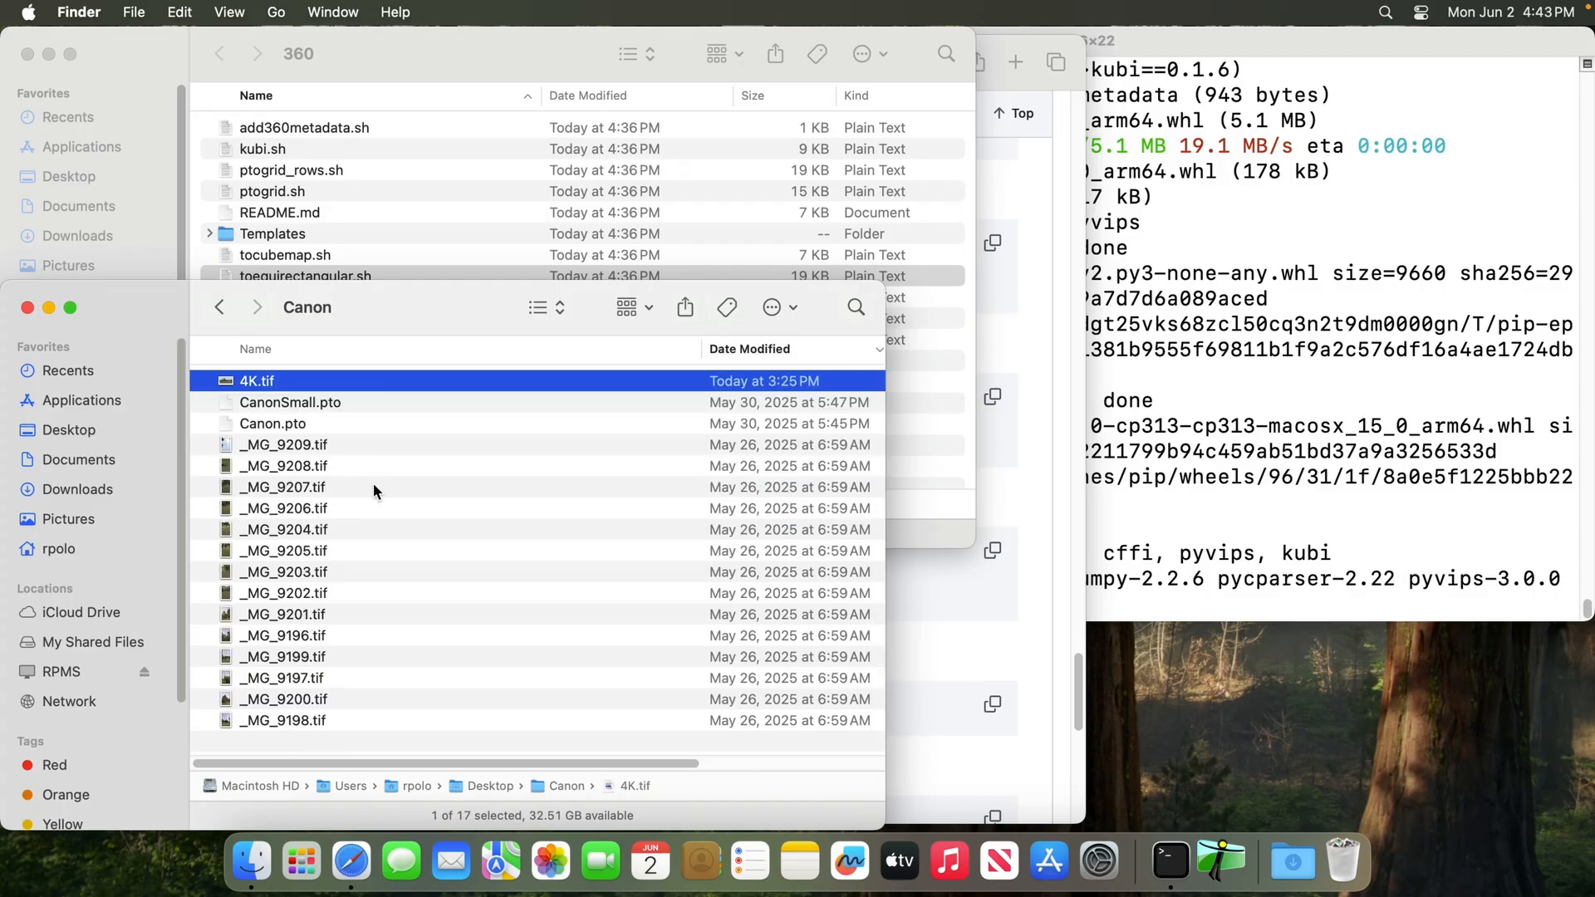
Run kubi.sh from the 360 folder on the Canon folder's 4K.tif in a cleared Terminal
left_click(1189, 194)
key("super+k")
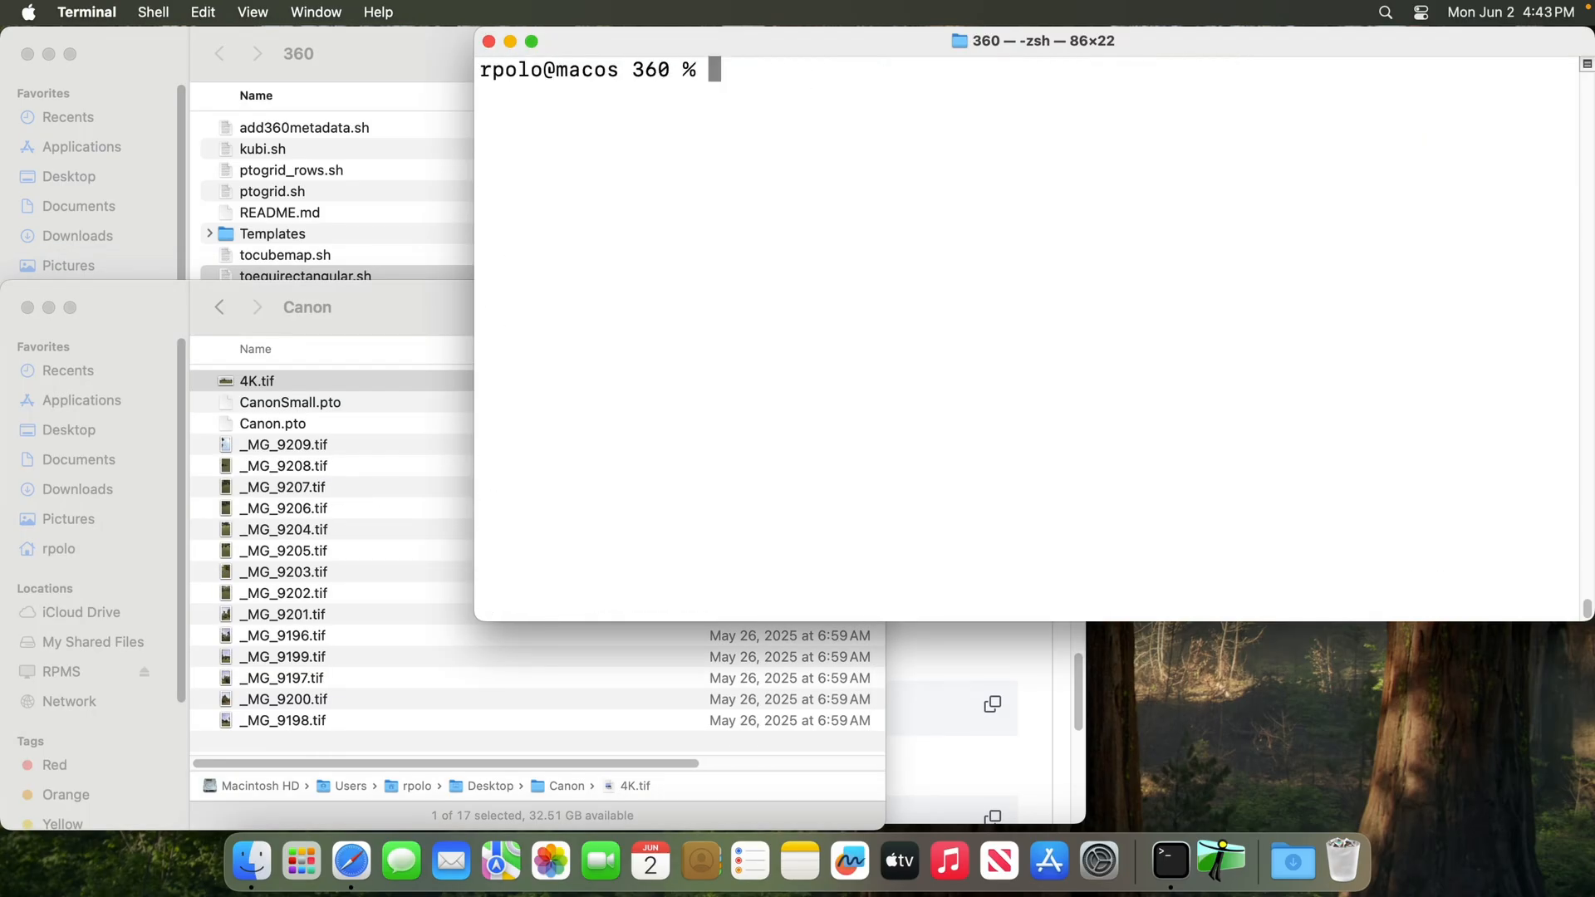
left_click(388, 73)
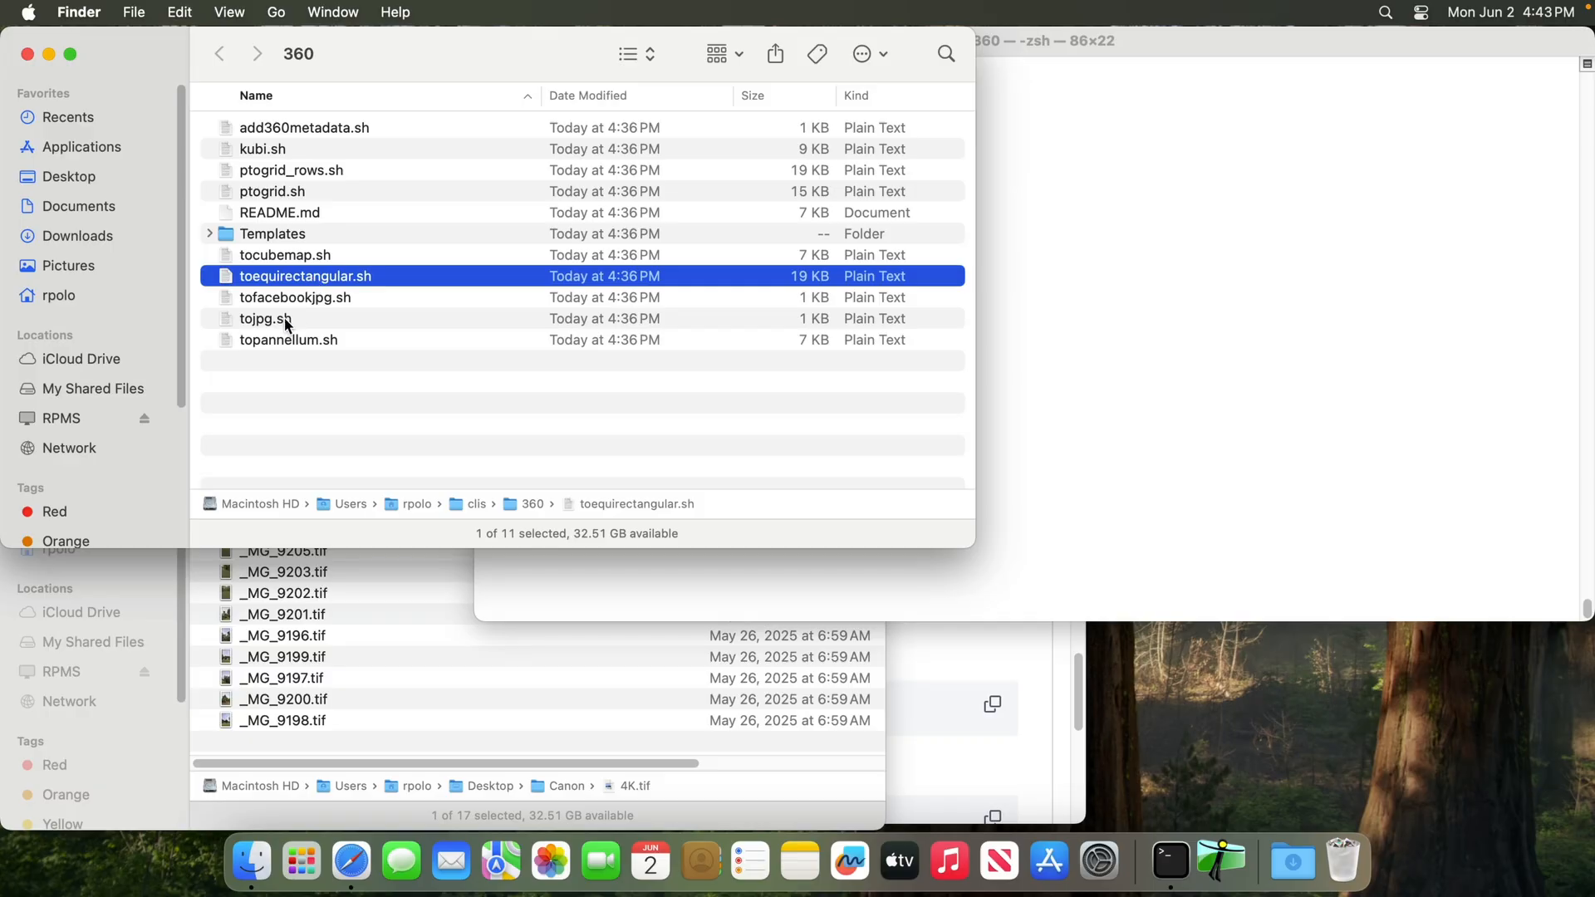
left_click(282, 155)
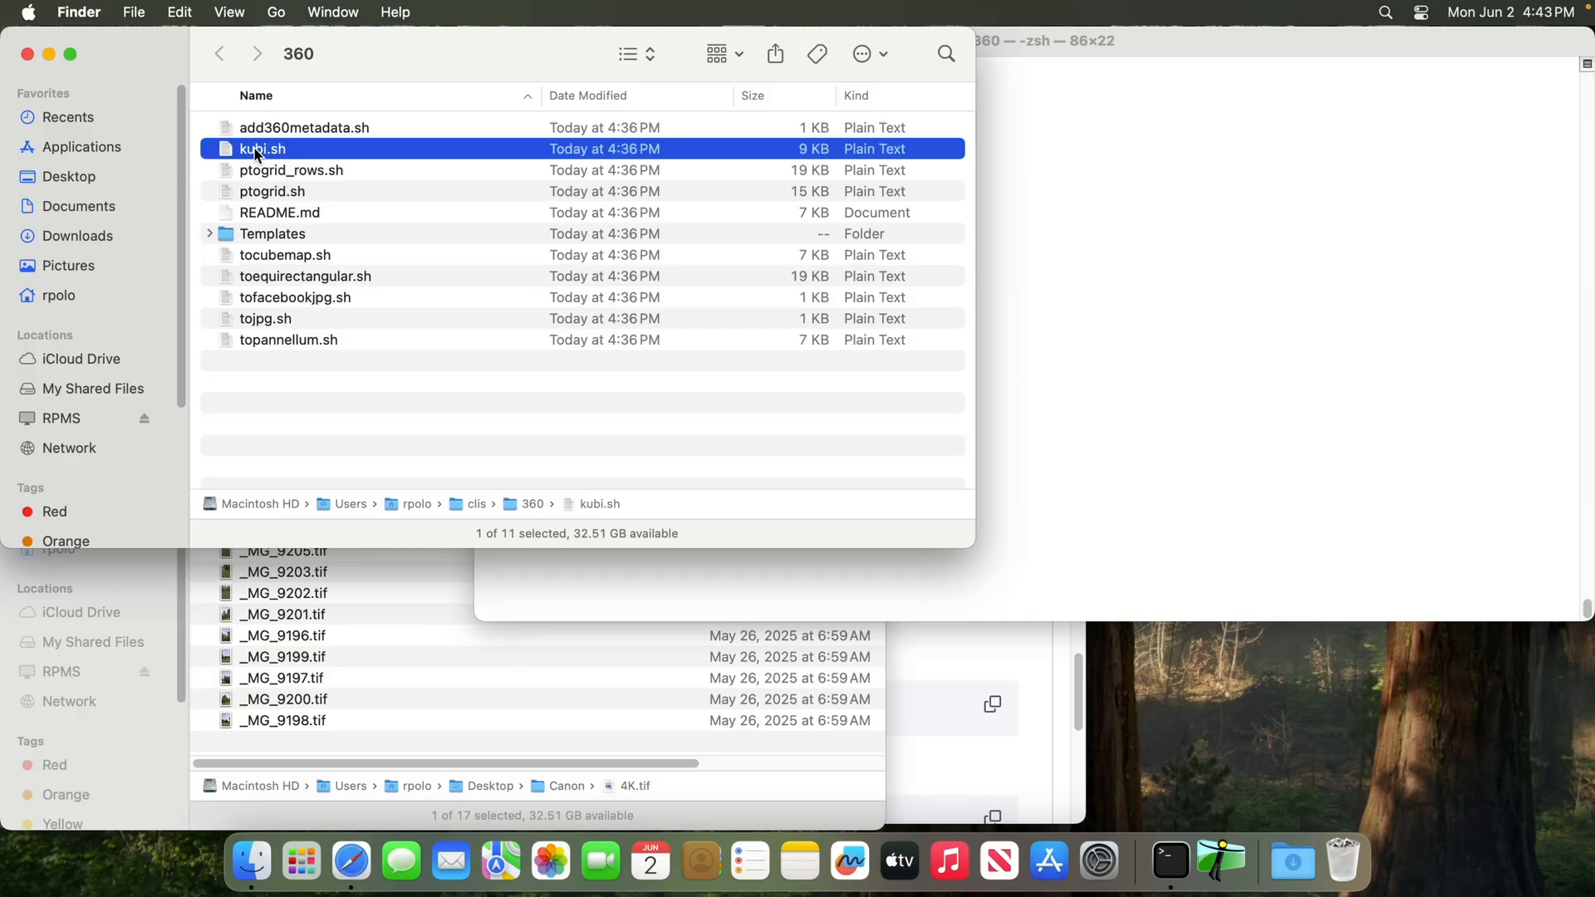
left_click_drag(256, 154, 1118, 309)
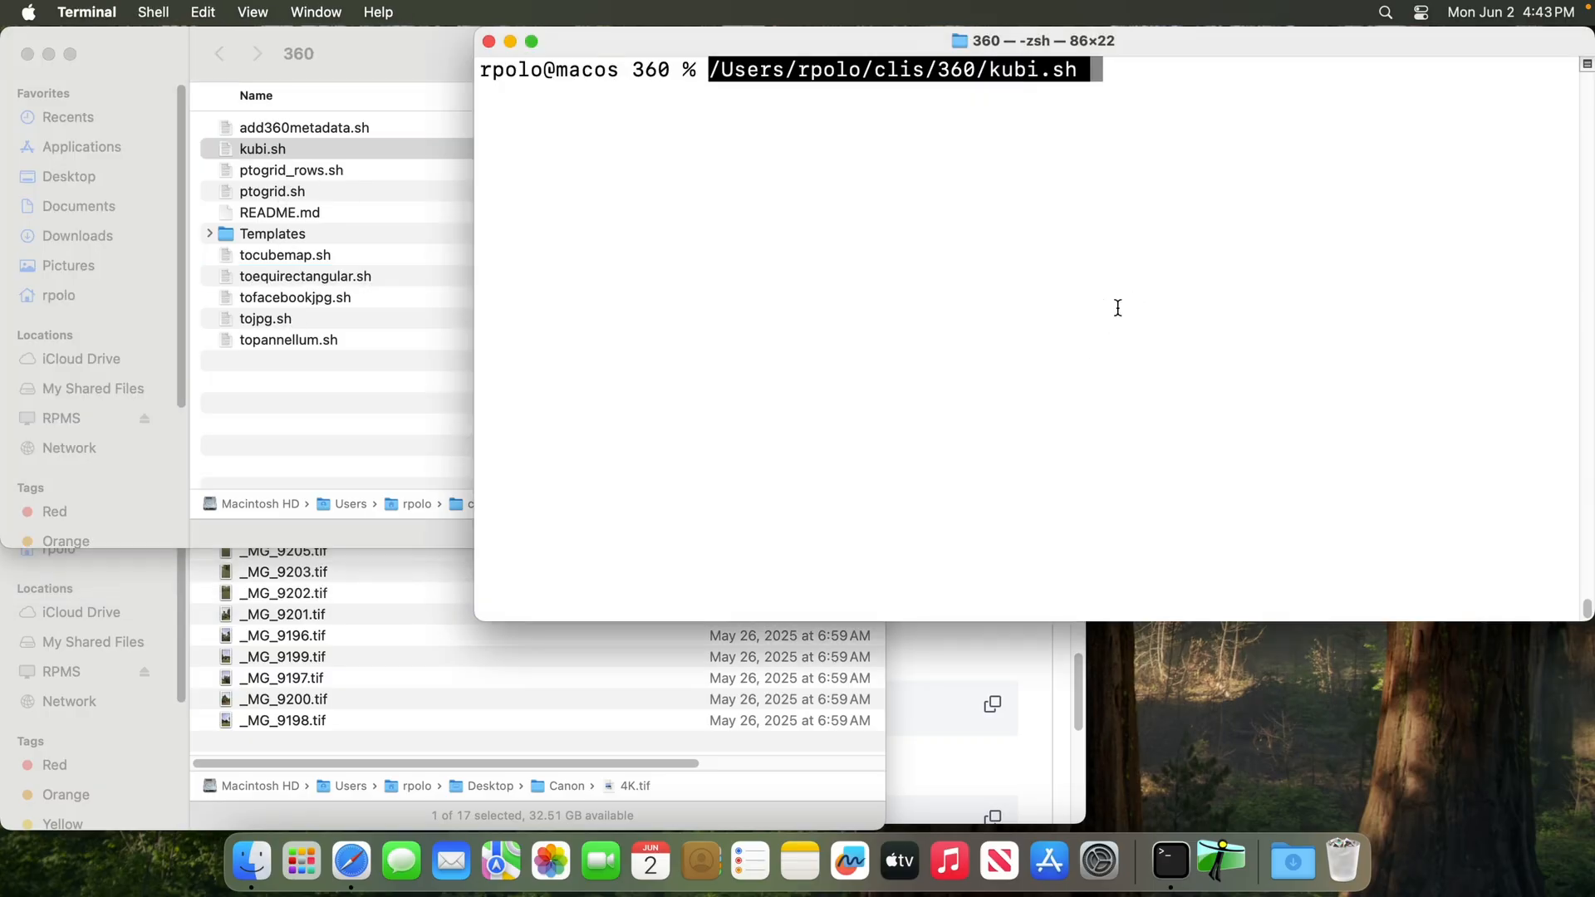
left_click(534, 769)
left_click_drag(281, 388, 1271, 302)
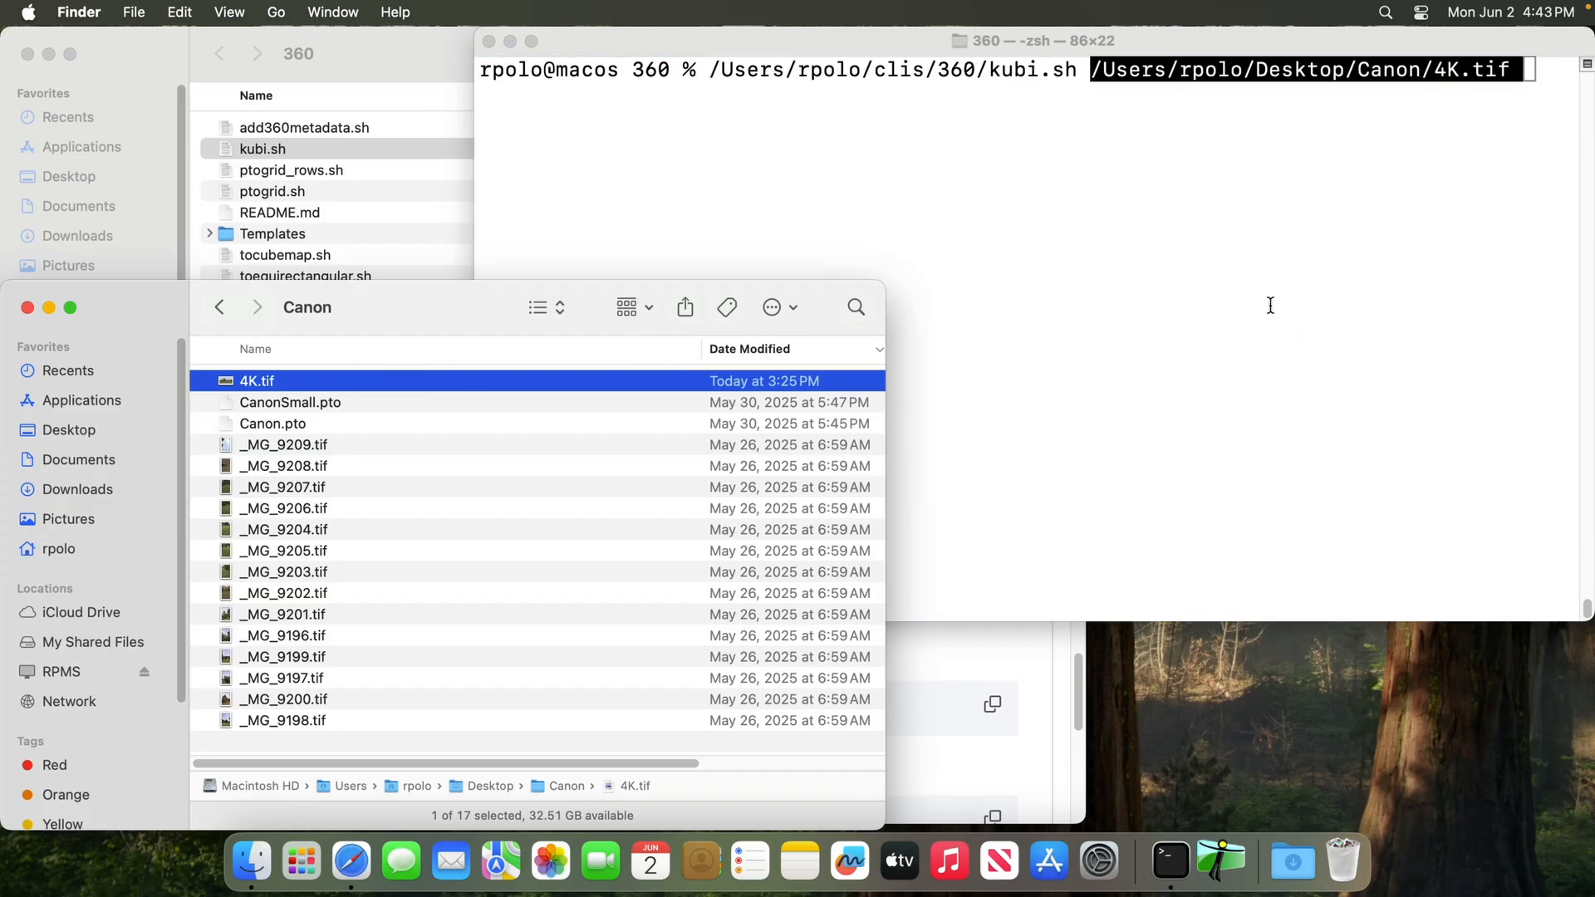
left_click(1271, 302)
key("Return")
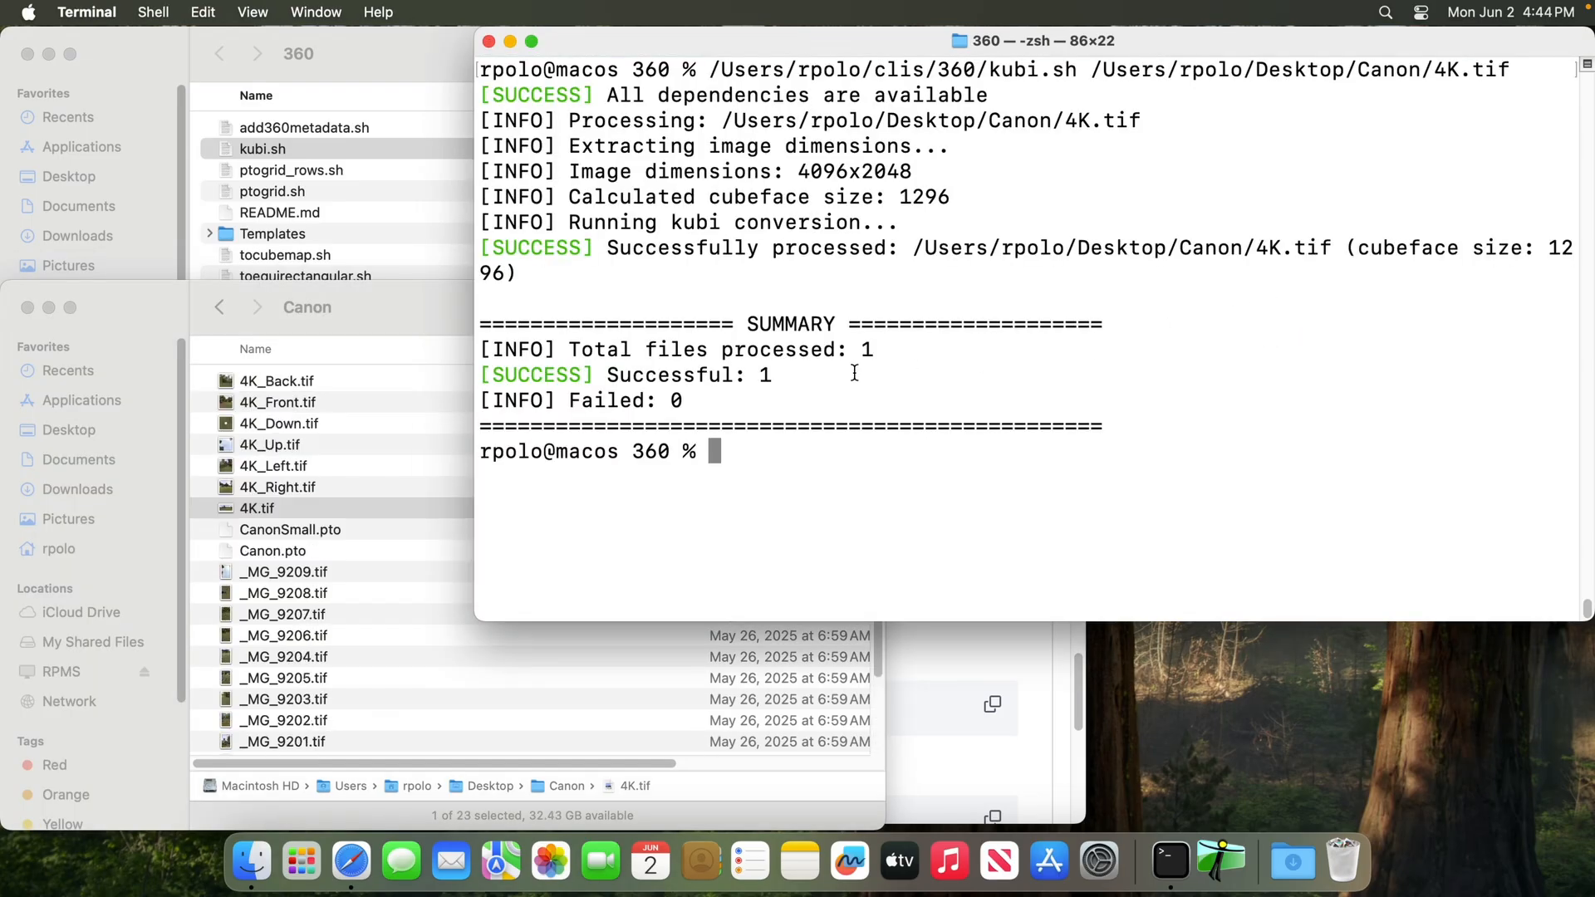
Check the newly generated cube faces in the Canon folder and bring the 360 scripts folder to the front in Finder
left_click(284, 490)
left_click(285, 489)
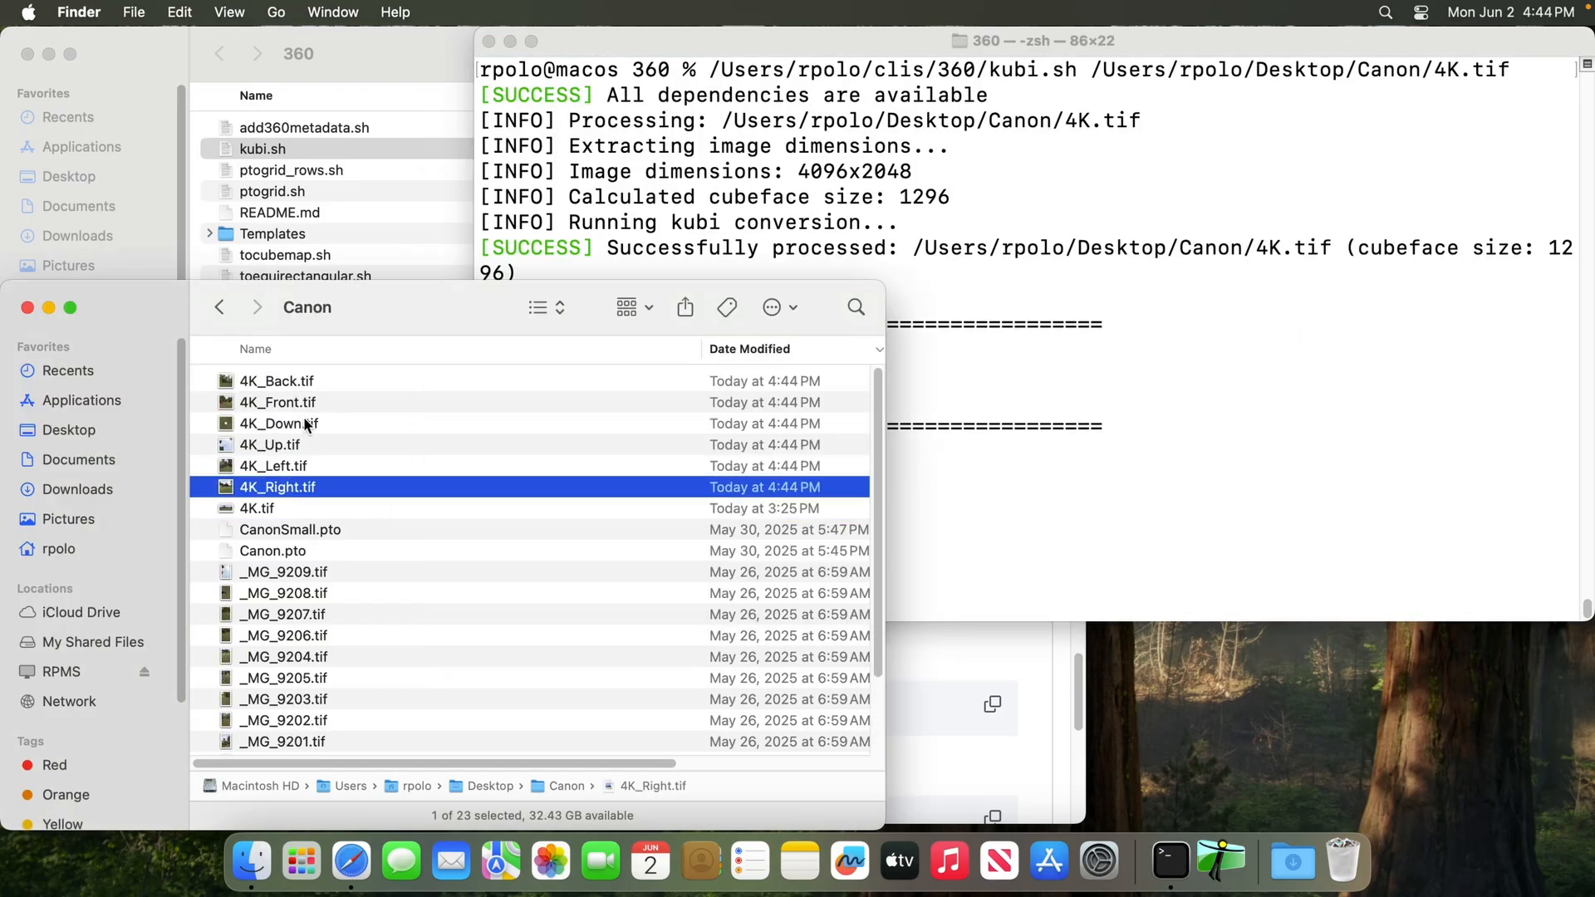
left_click(1049, 374)
left_click(417, 77)
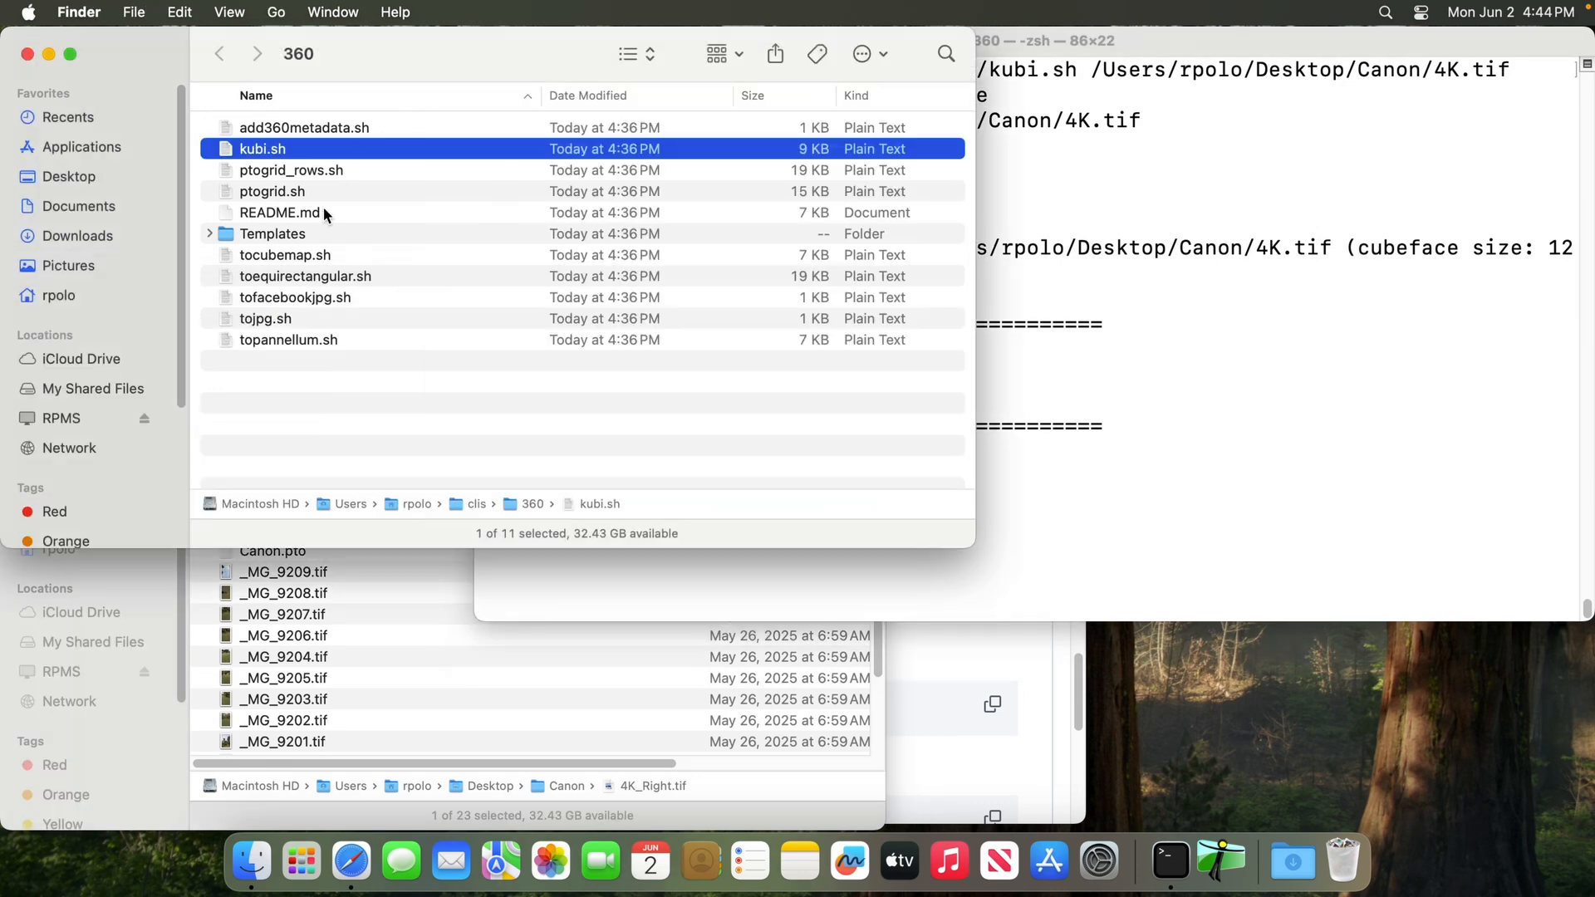